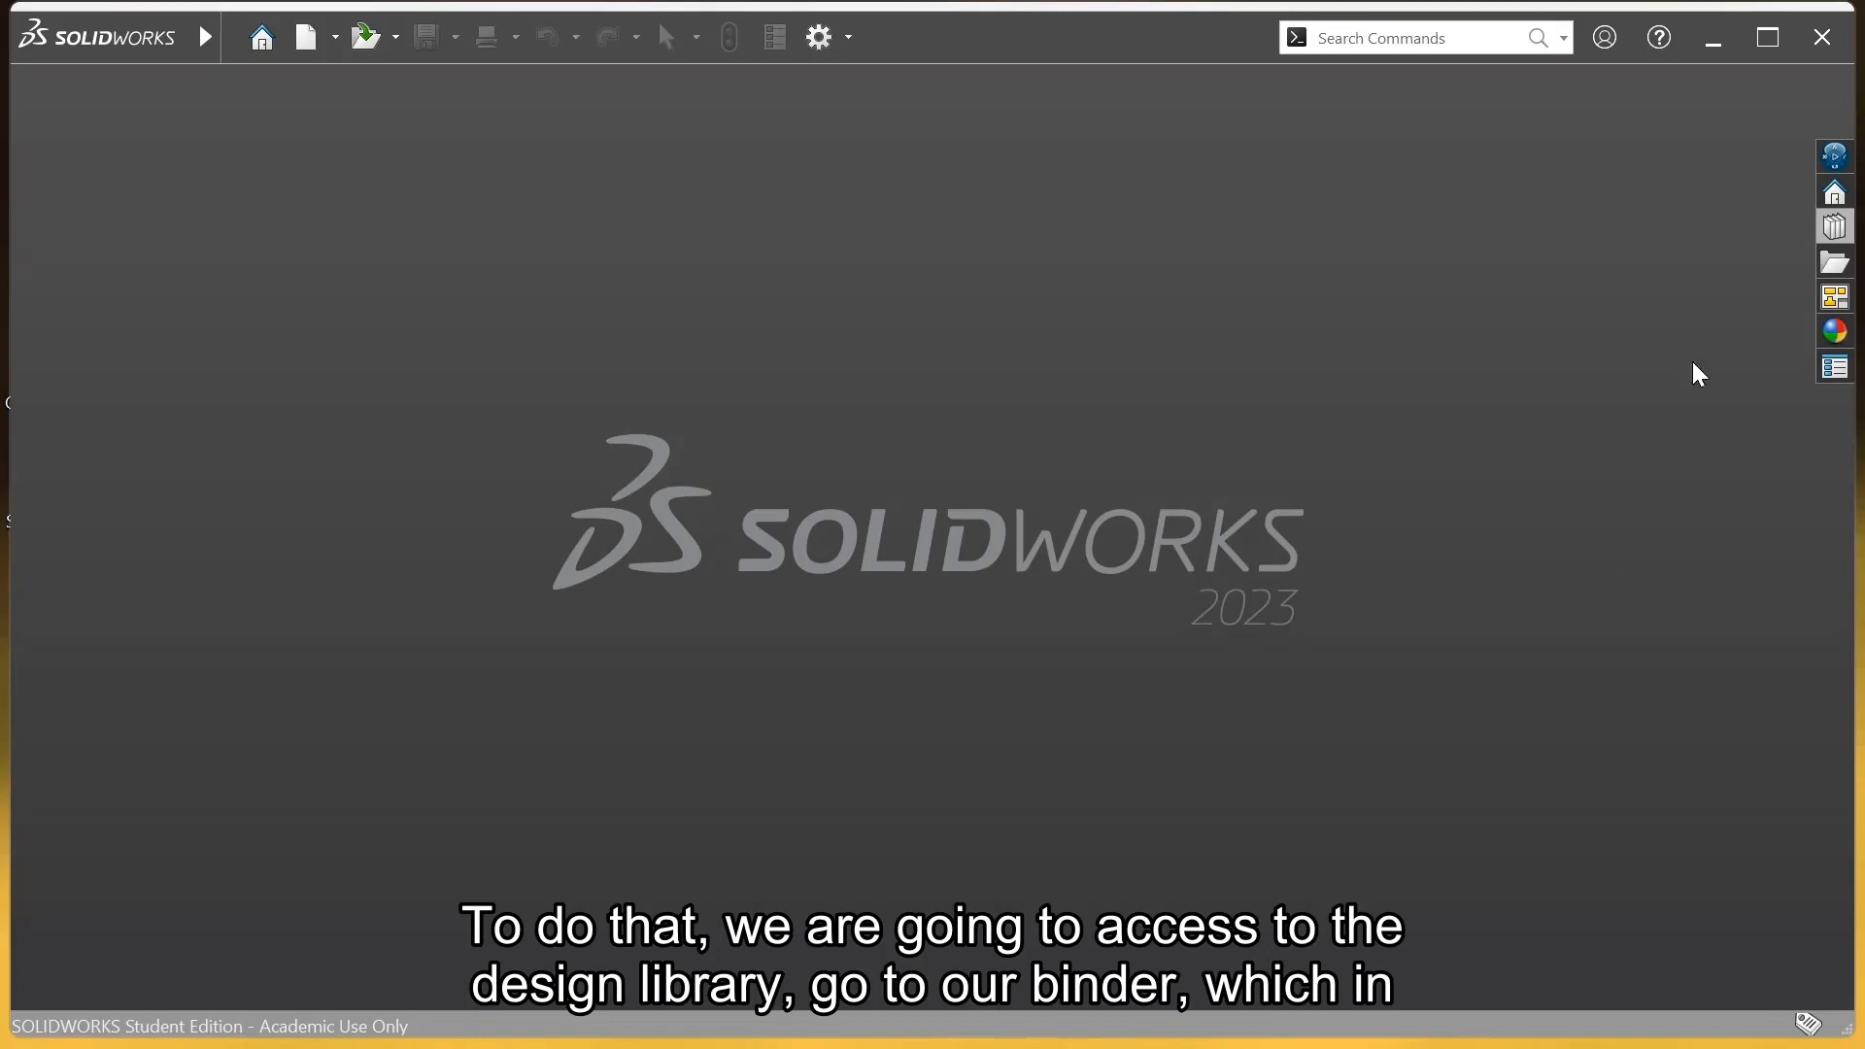
Open the Plastic_Man part from the Design Library's SolidWorks Tutorial folder
click(1824, 232)
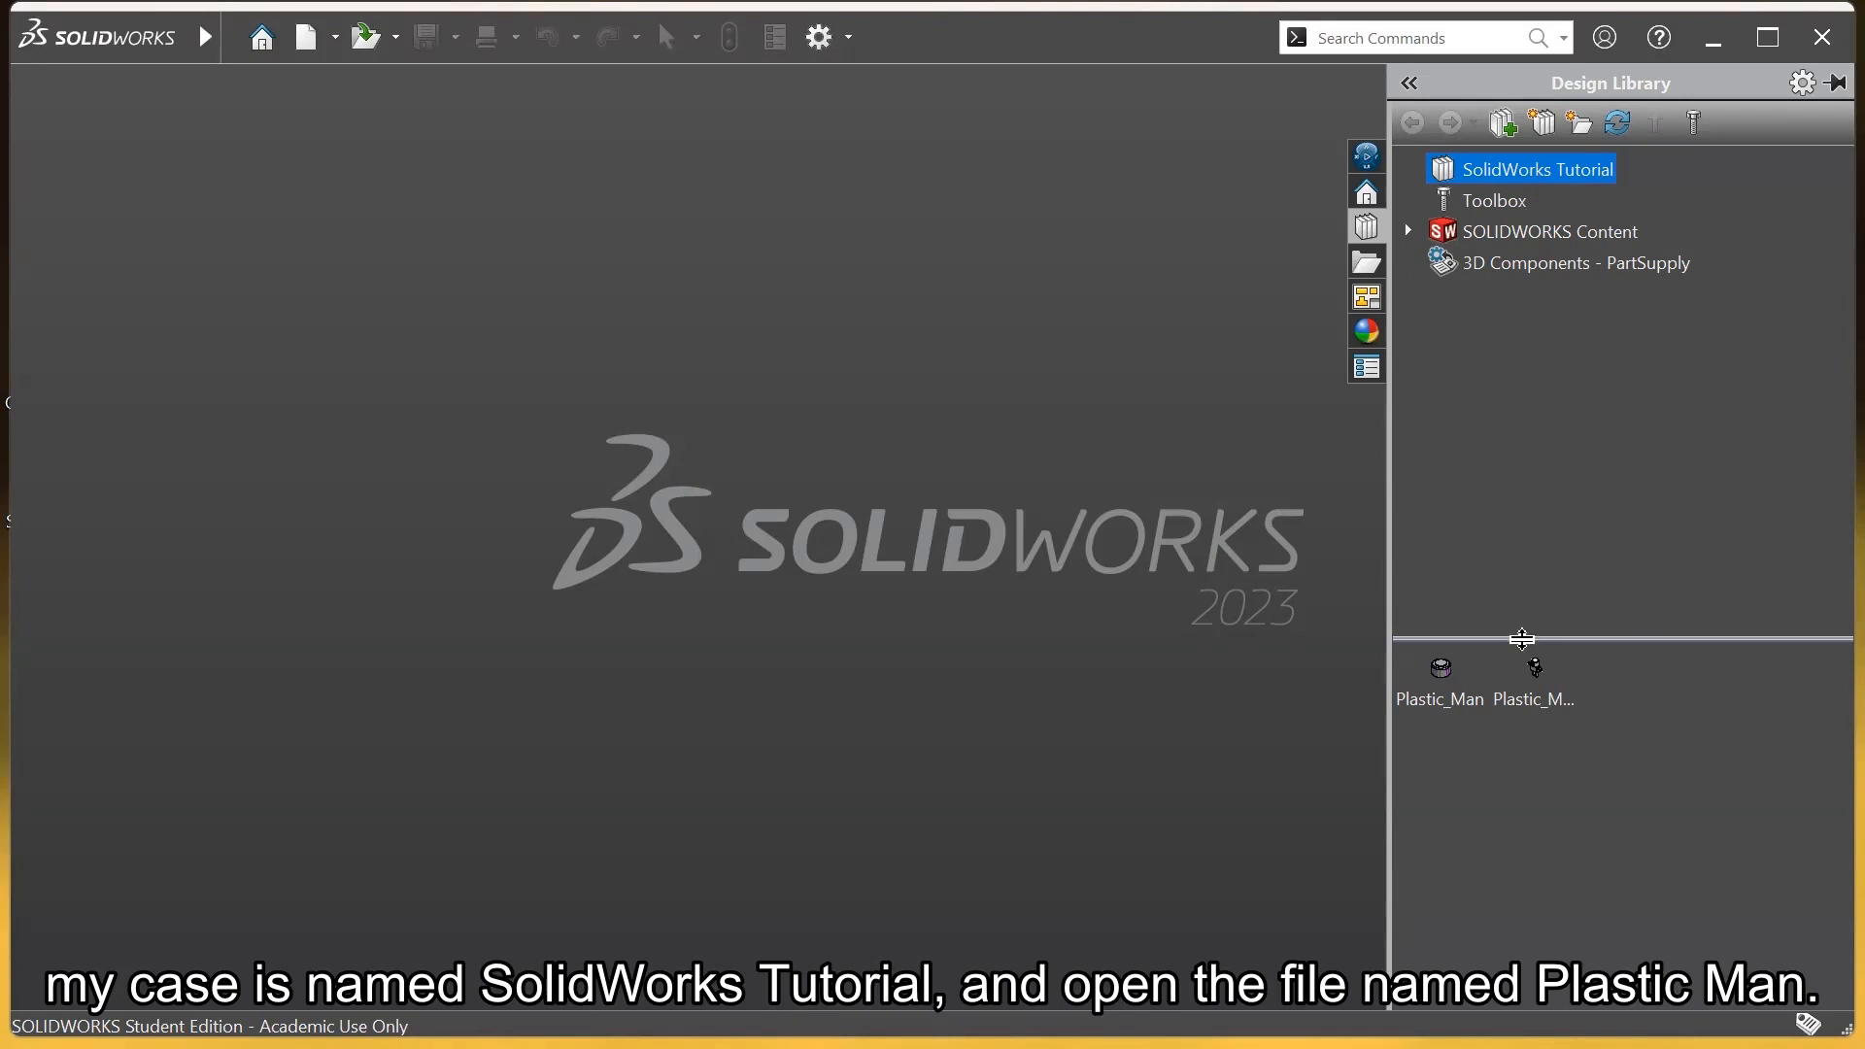
double_click(1442, 673)
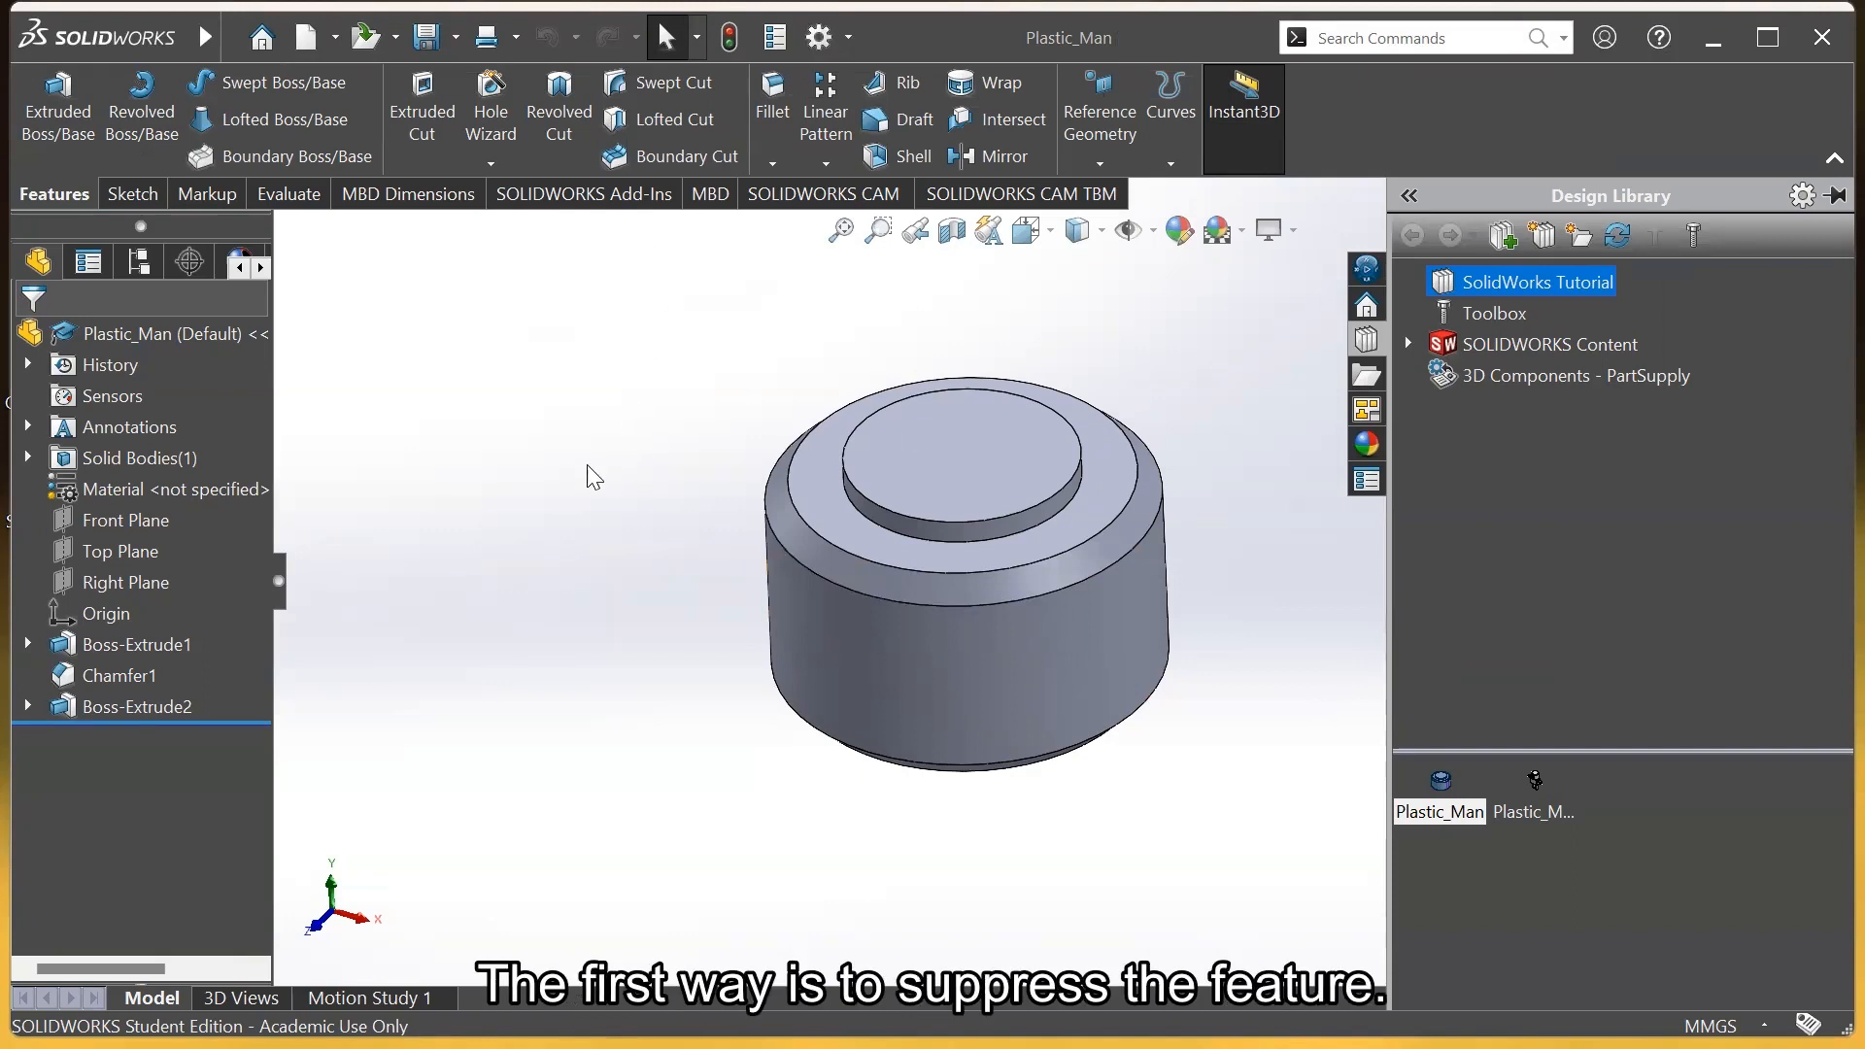
Suppress the Boss-Extrude2 upper boss, then unsuppress it so it reappears
right_click(158, 698)
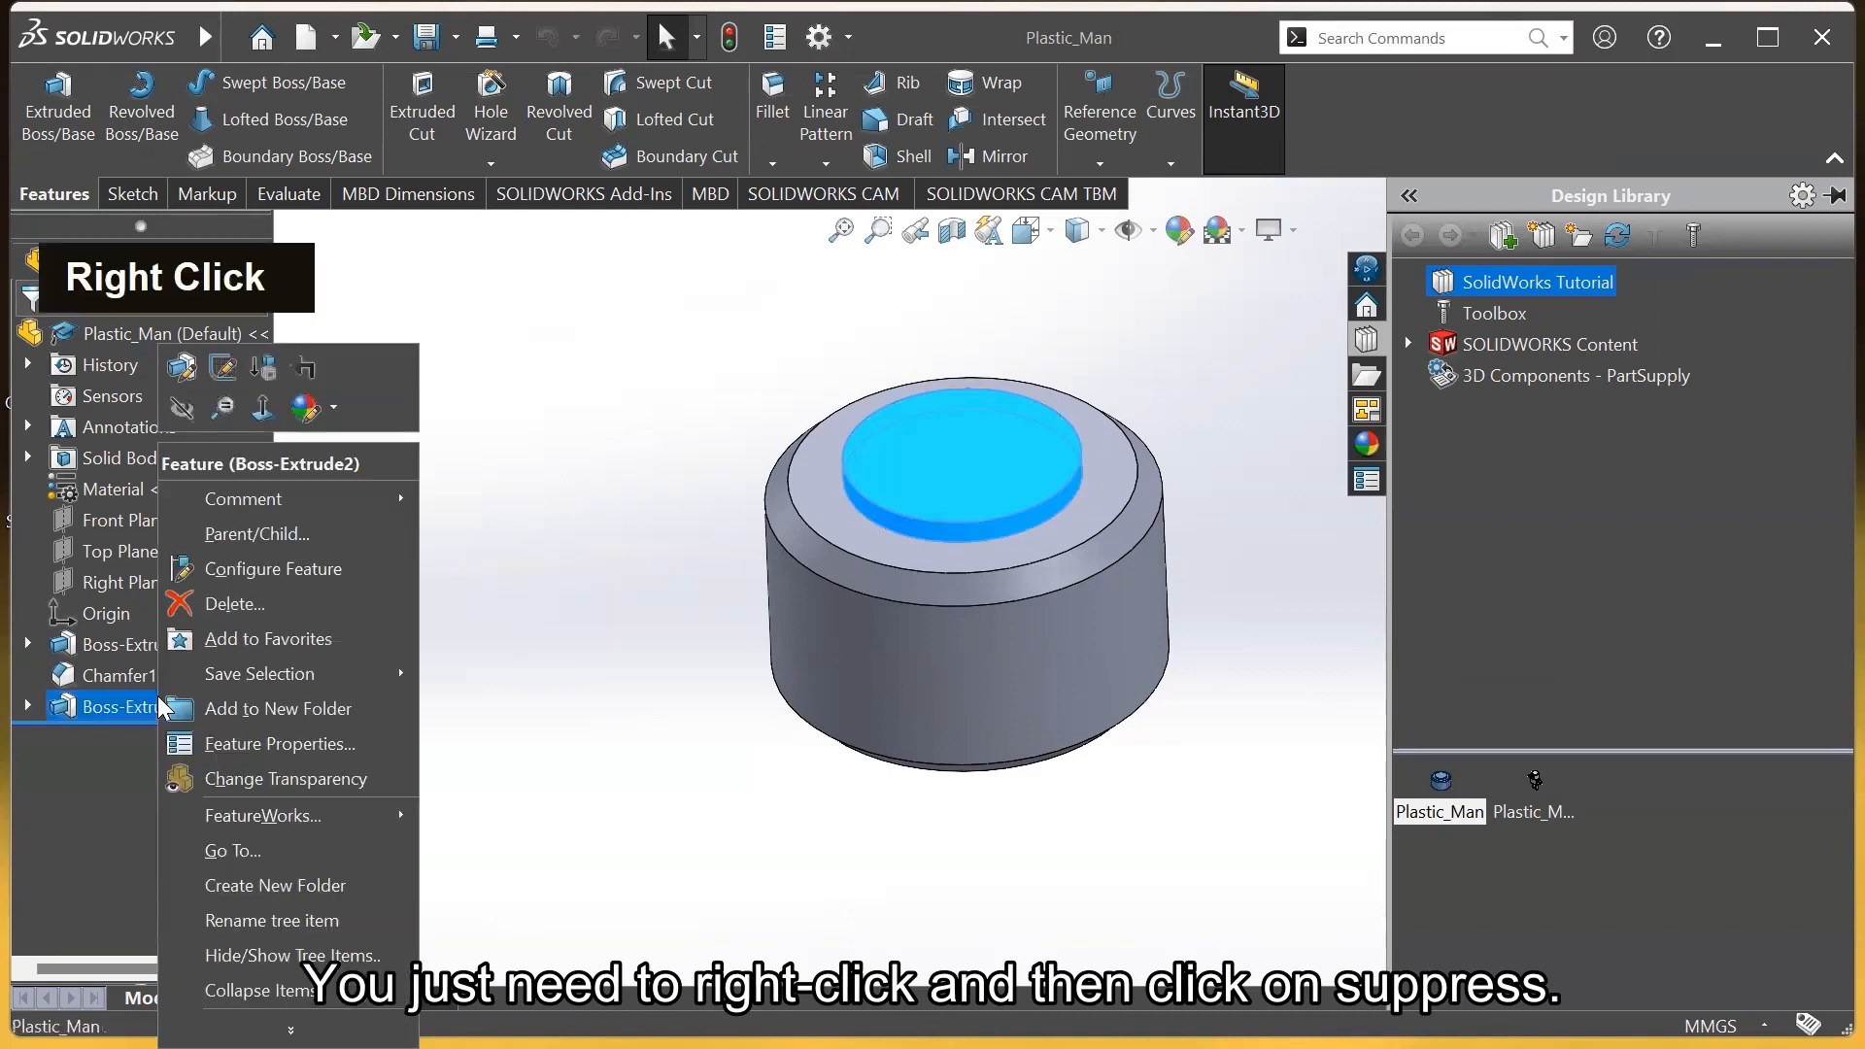
click(266, 369)
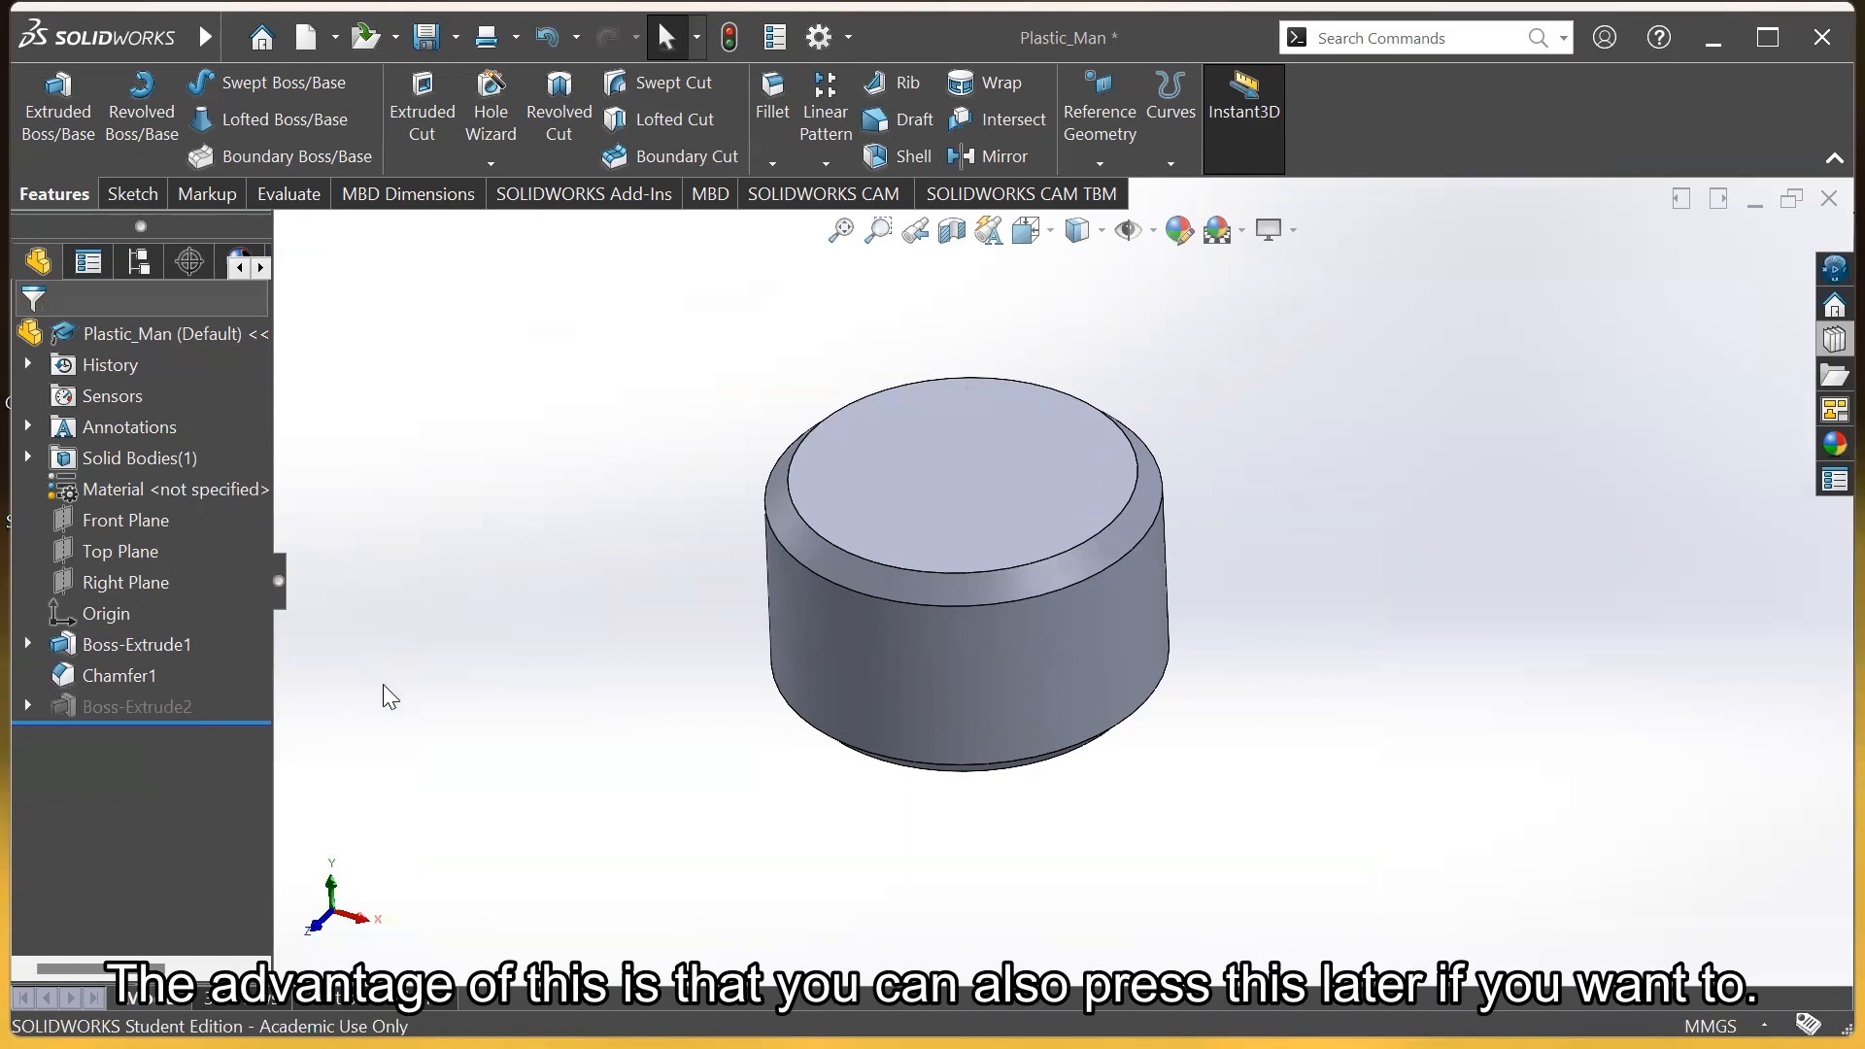
right_click(167, 703)
click(269, 379)
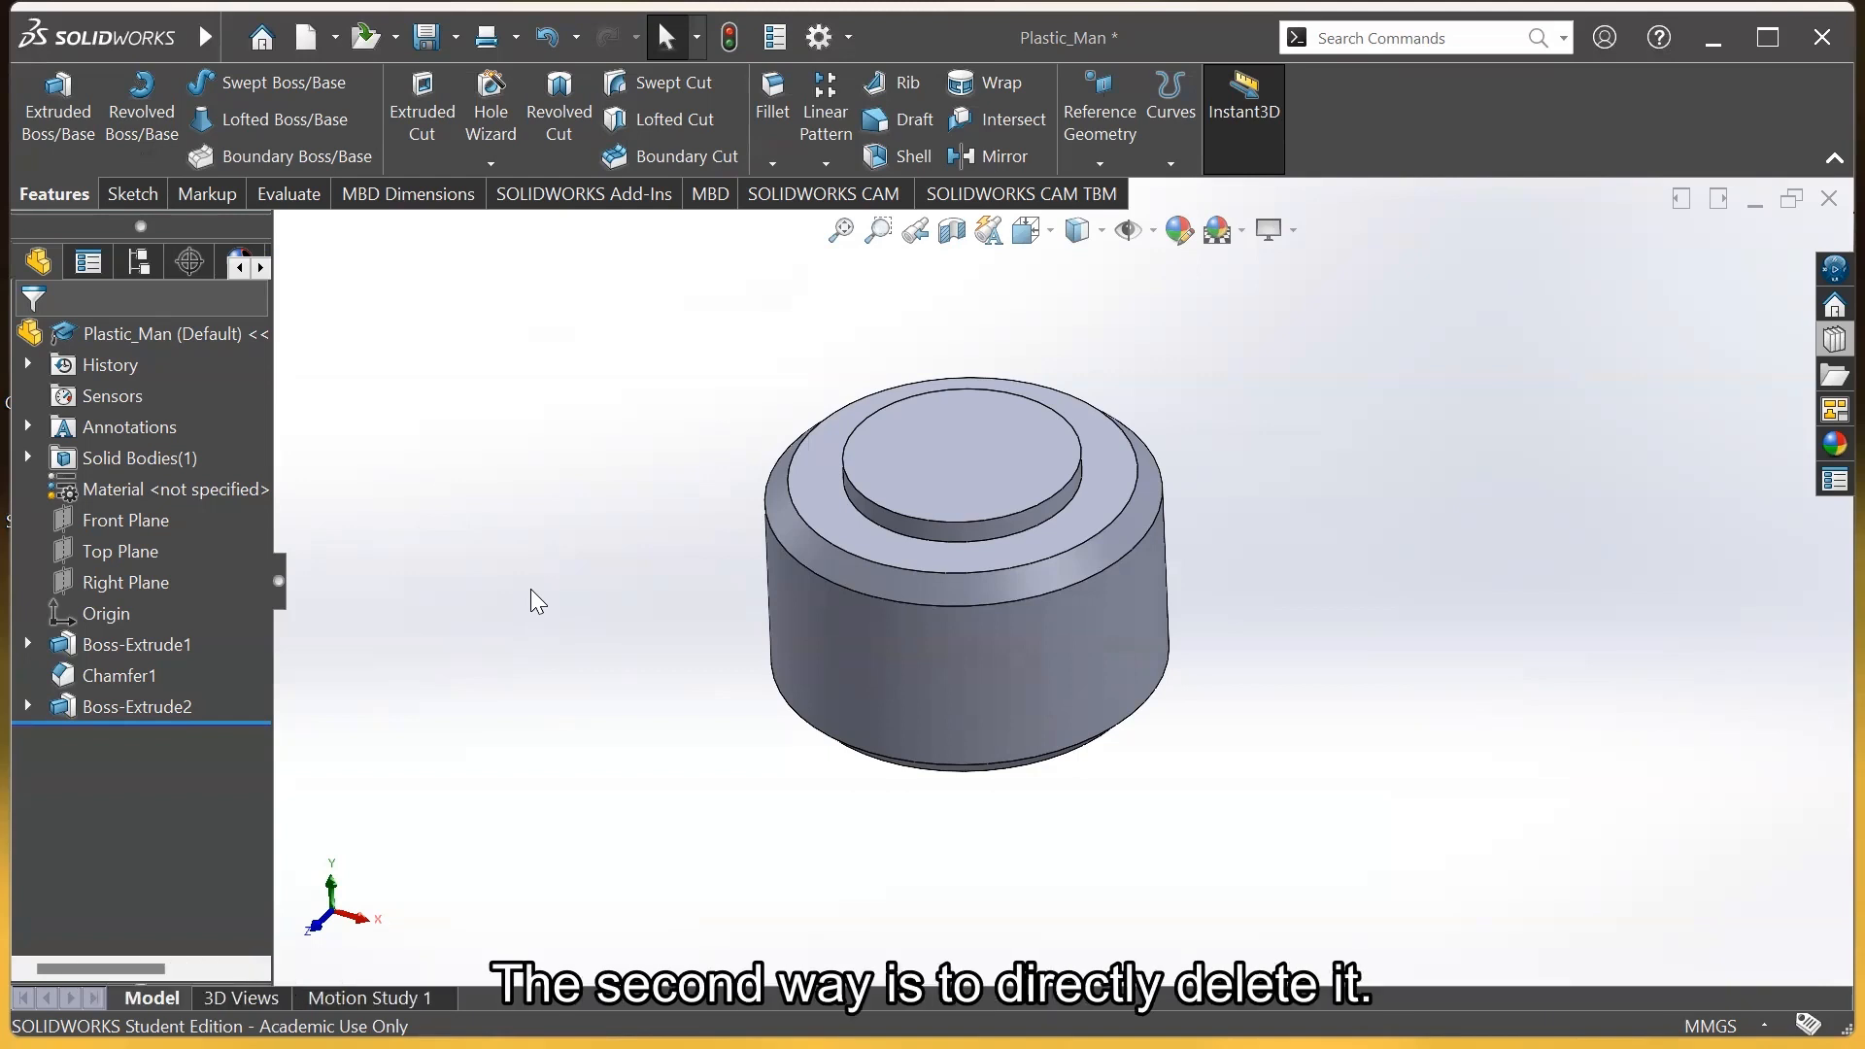
Delete the Boss-Extrude2 feature and its leftover Sketch2
right_click(161, 700)
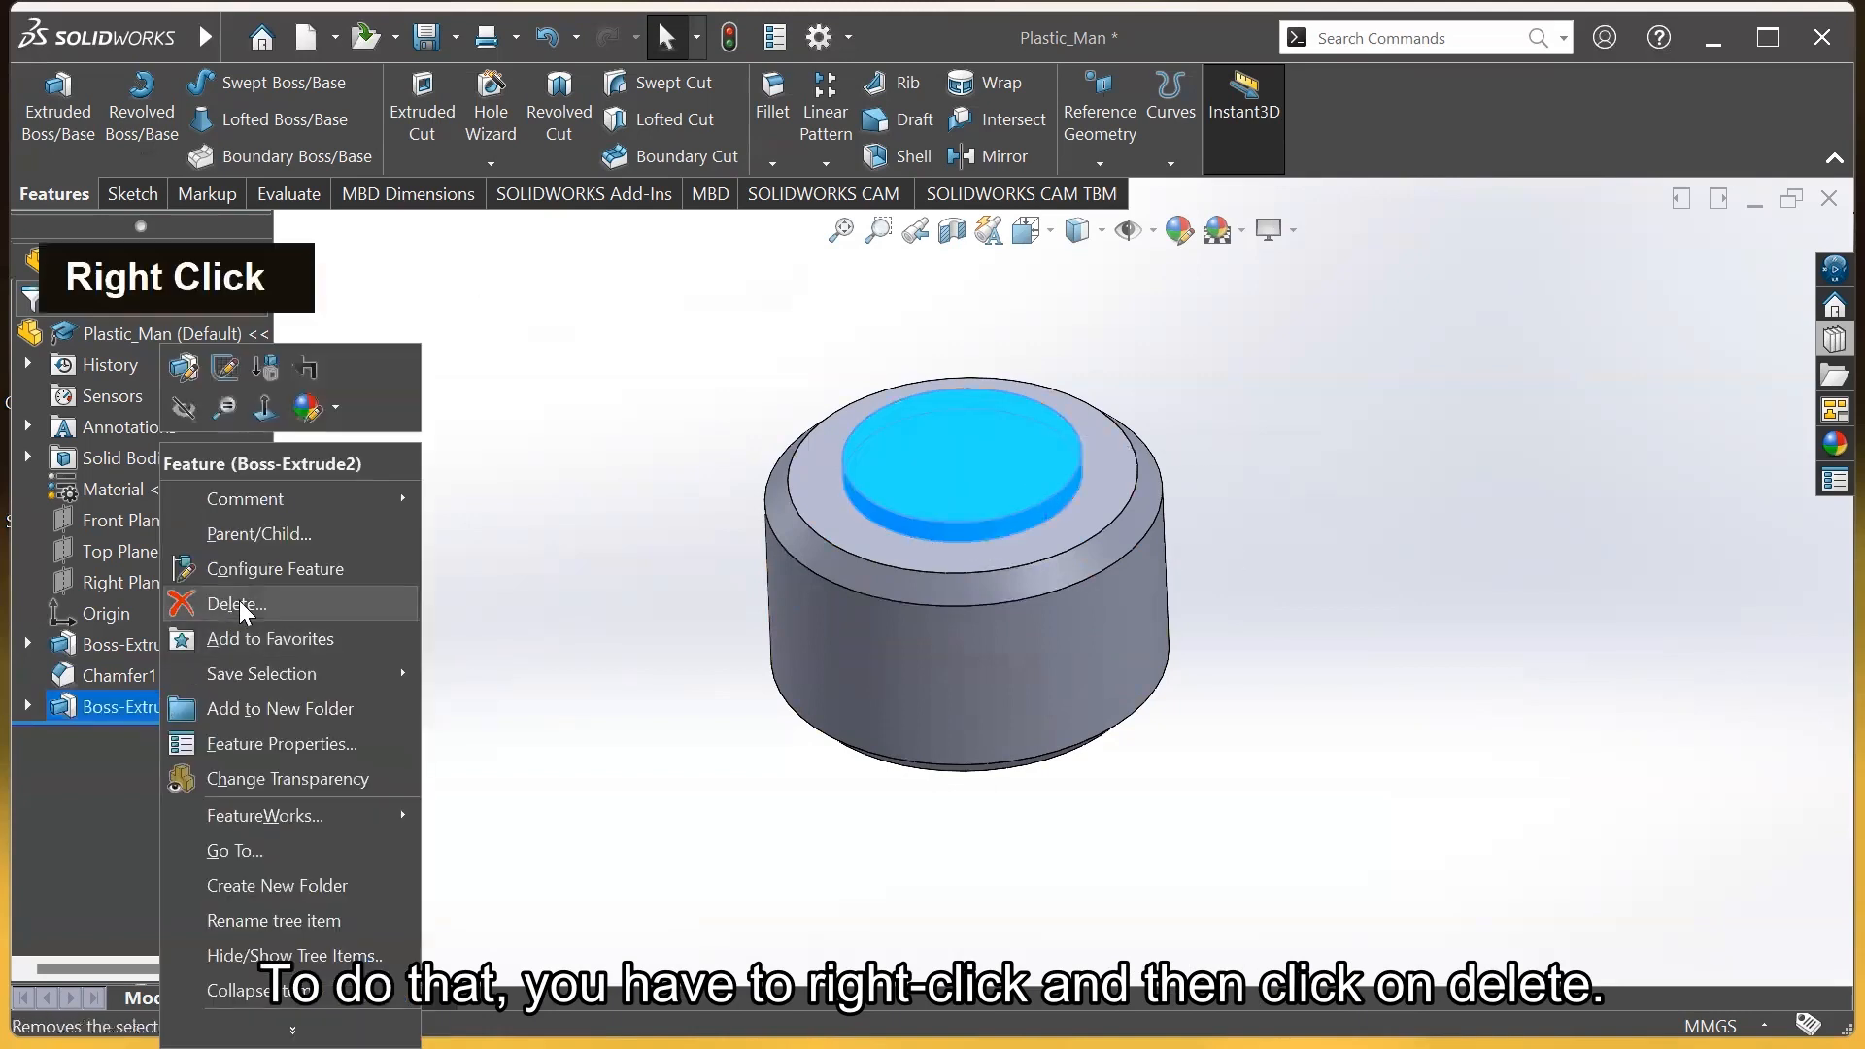
click(237, 604)
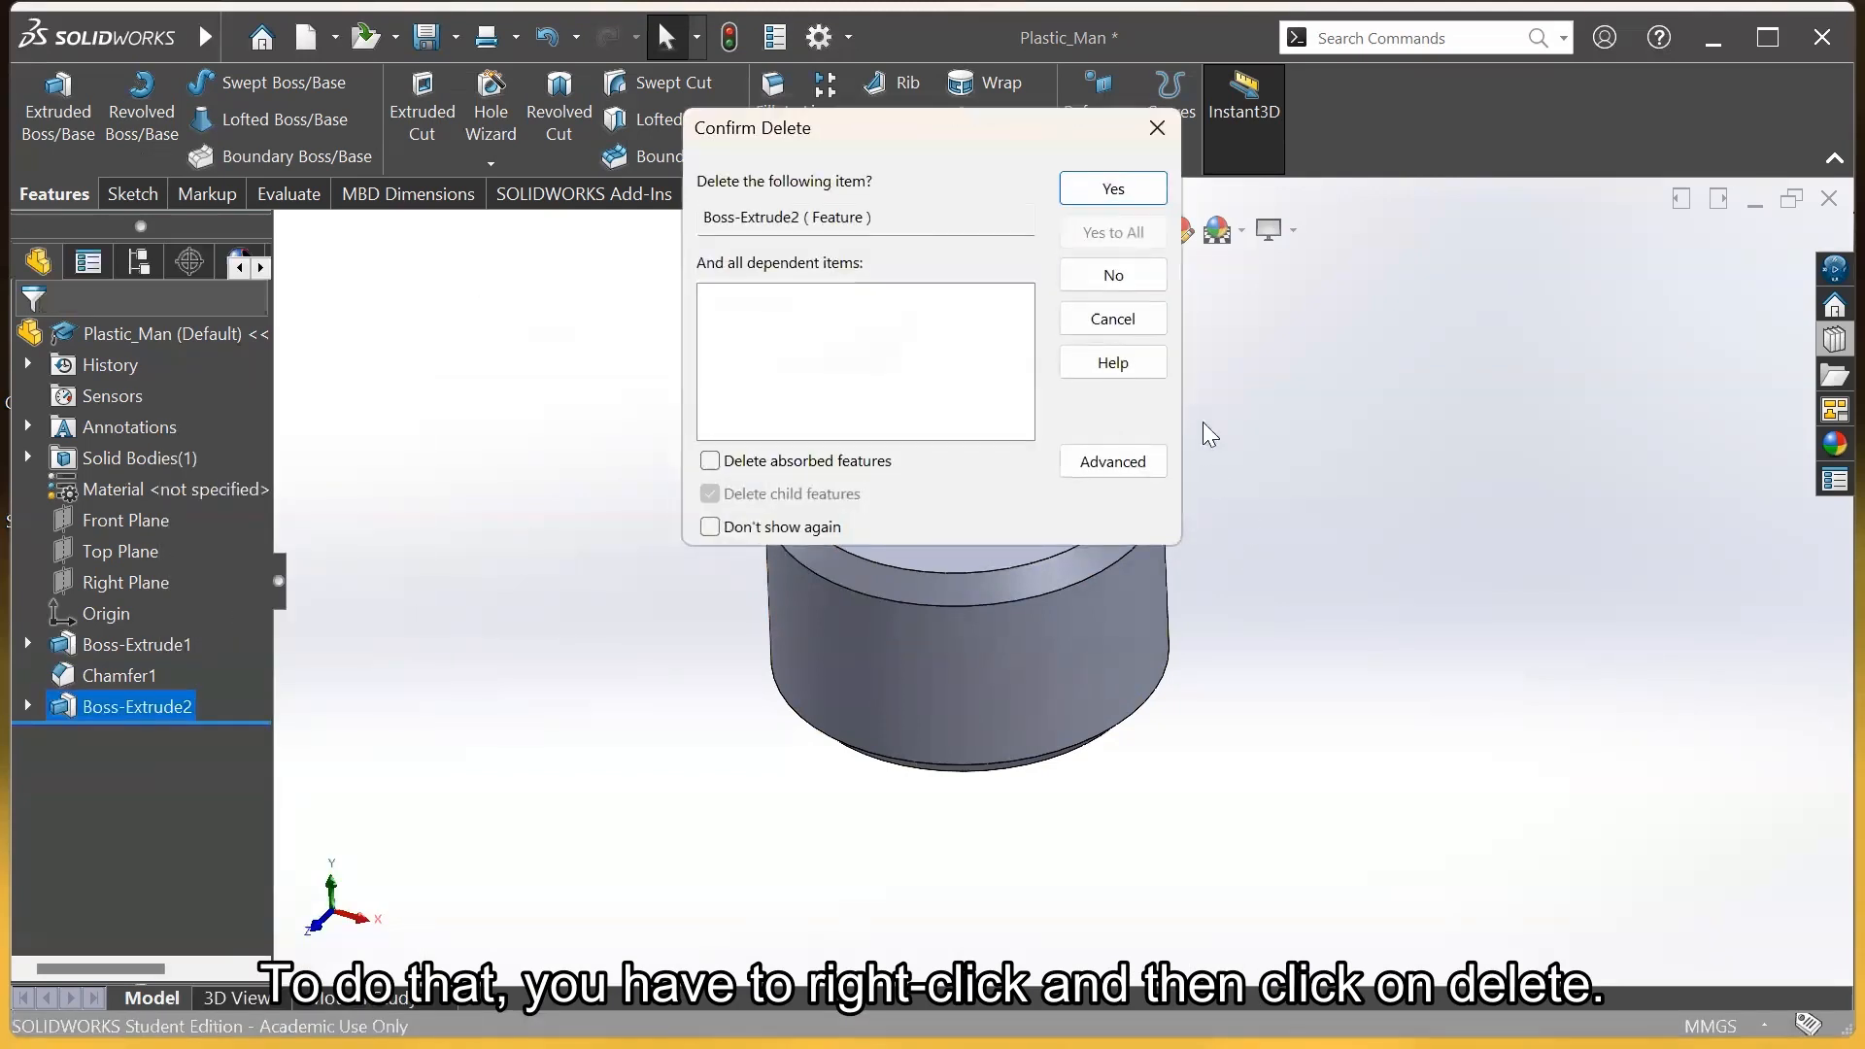
click(1114, 190)
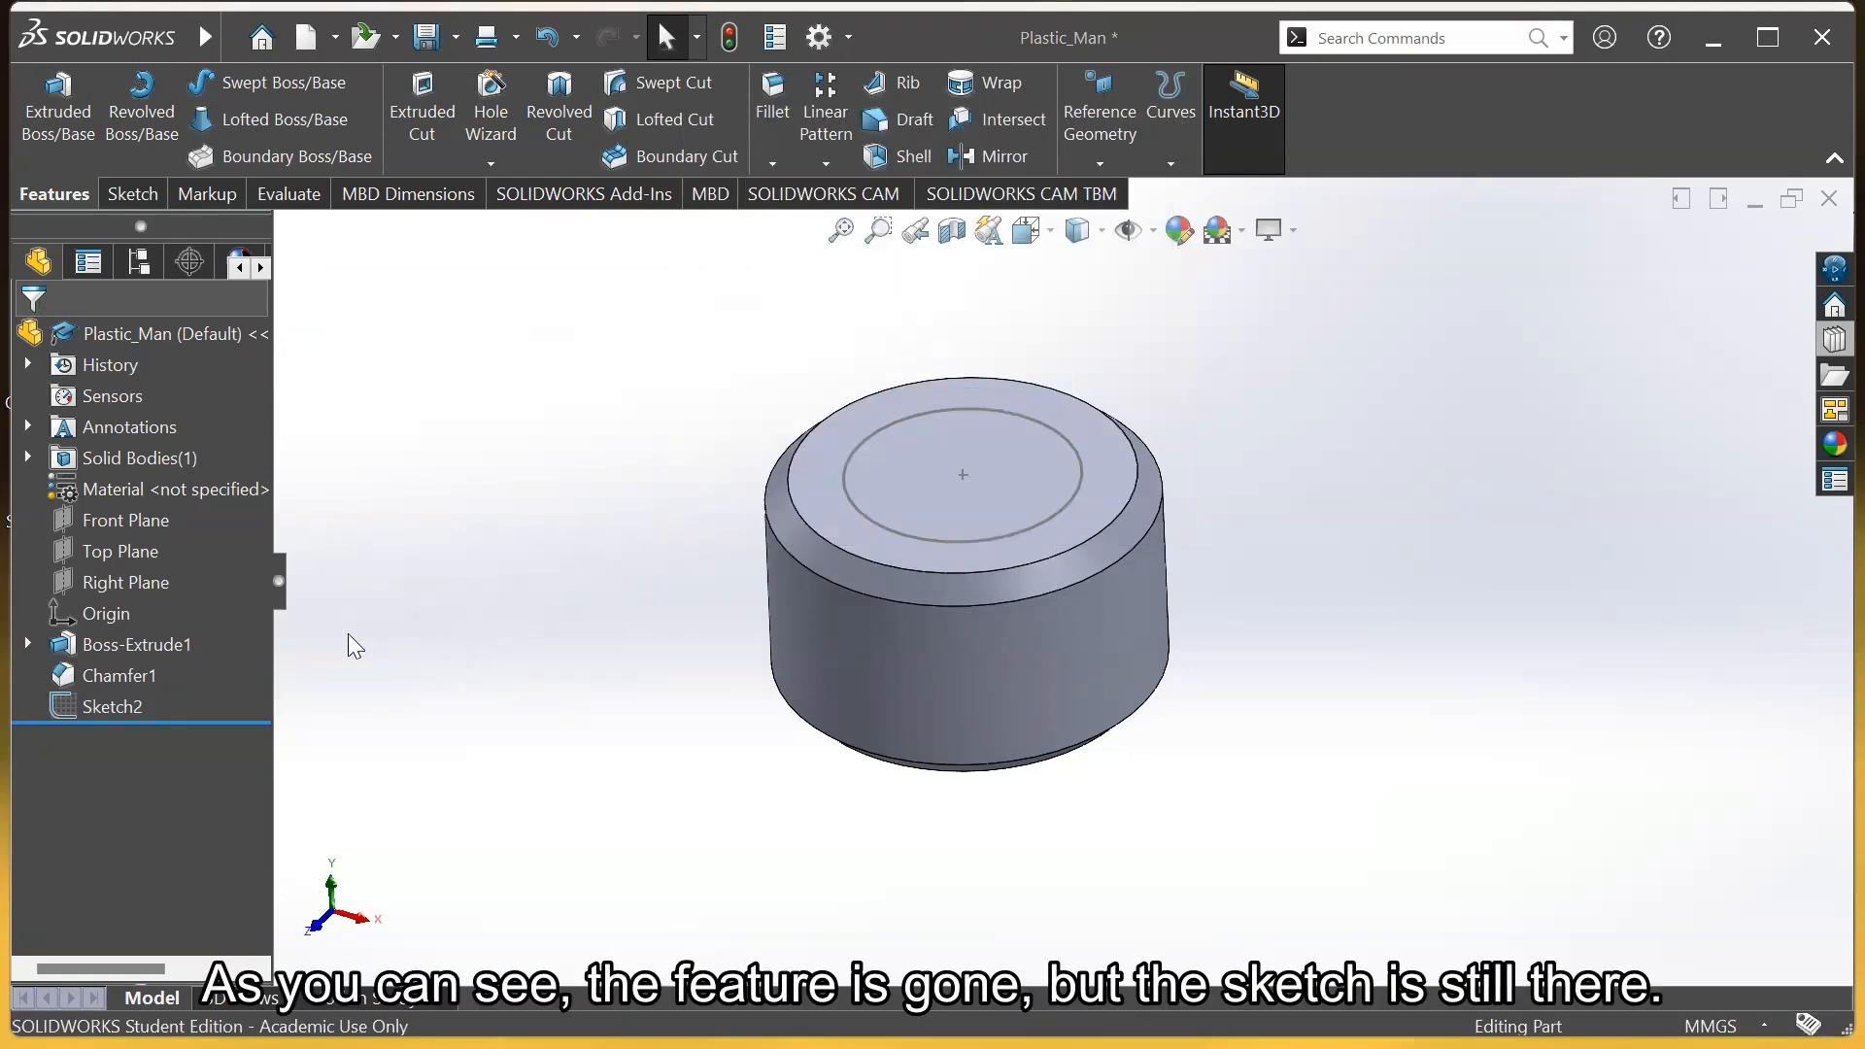
click(111, 706)
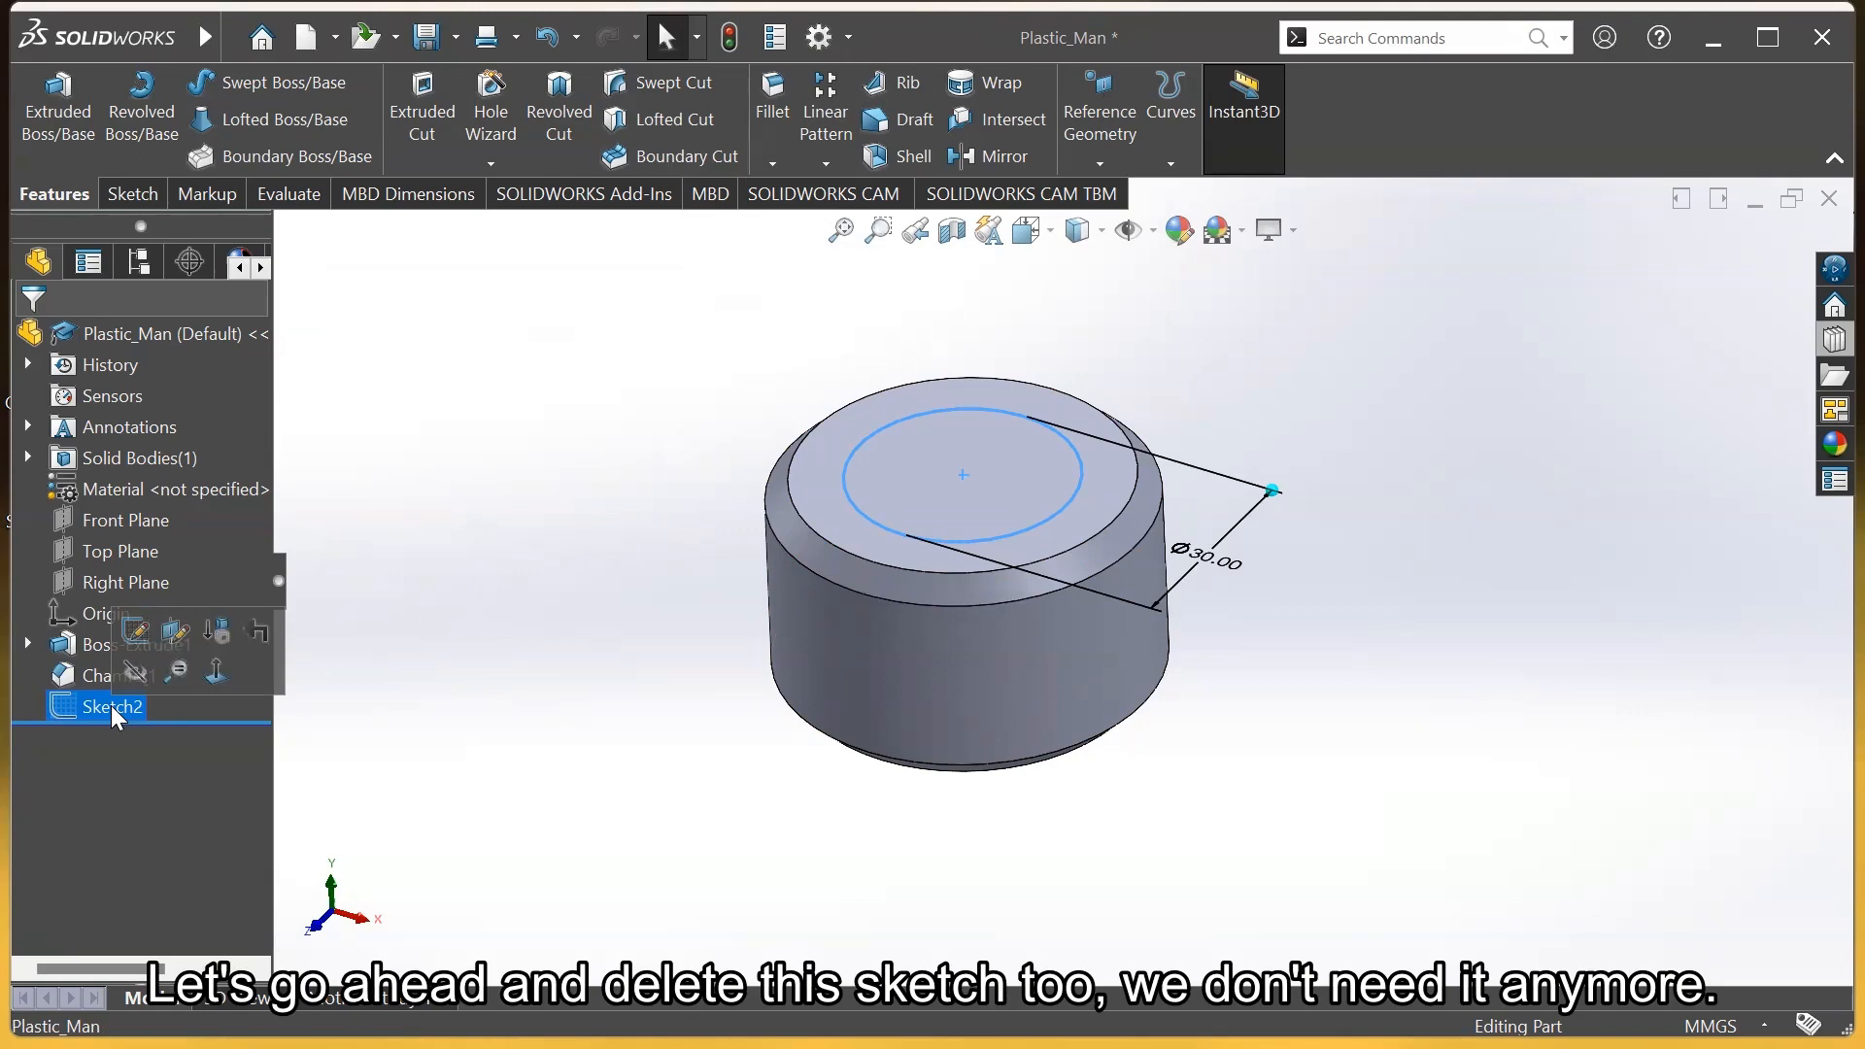
right_click(112, 706)
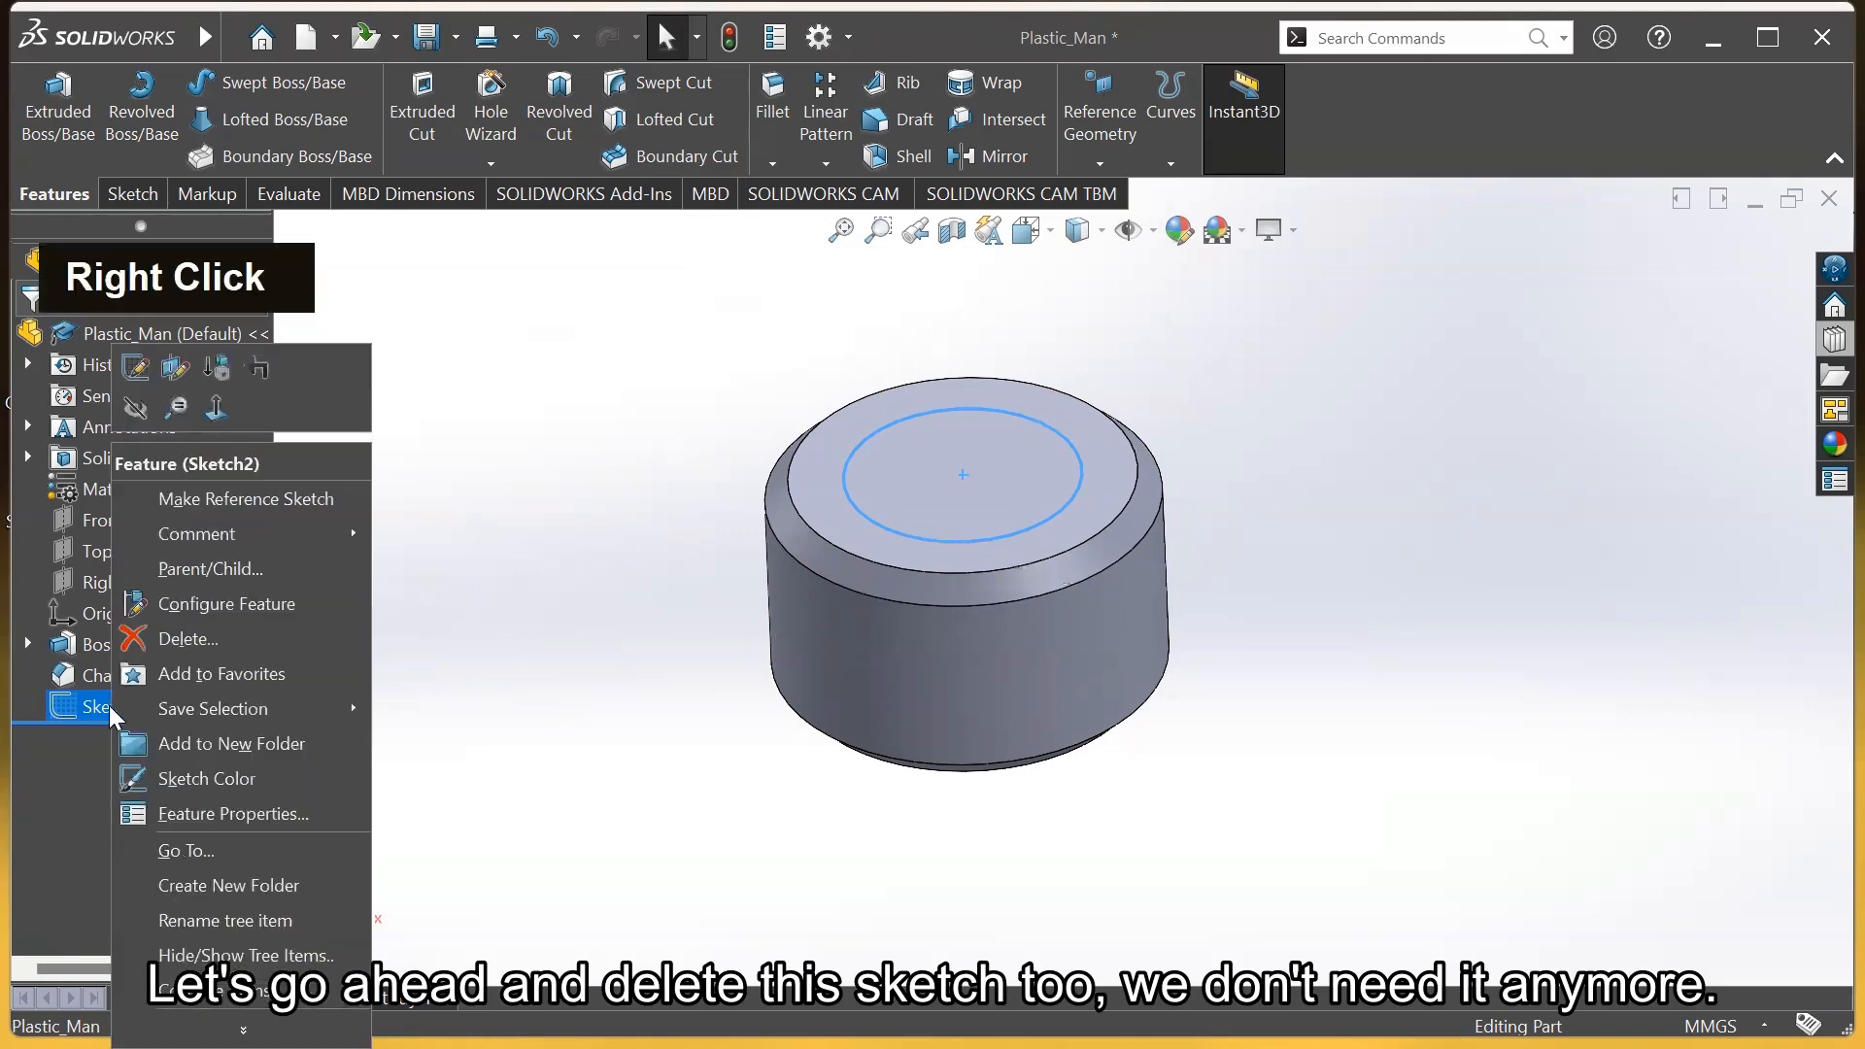
click(185, 633)
click(1109, 187)
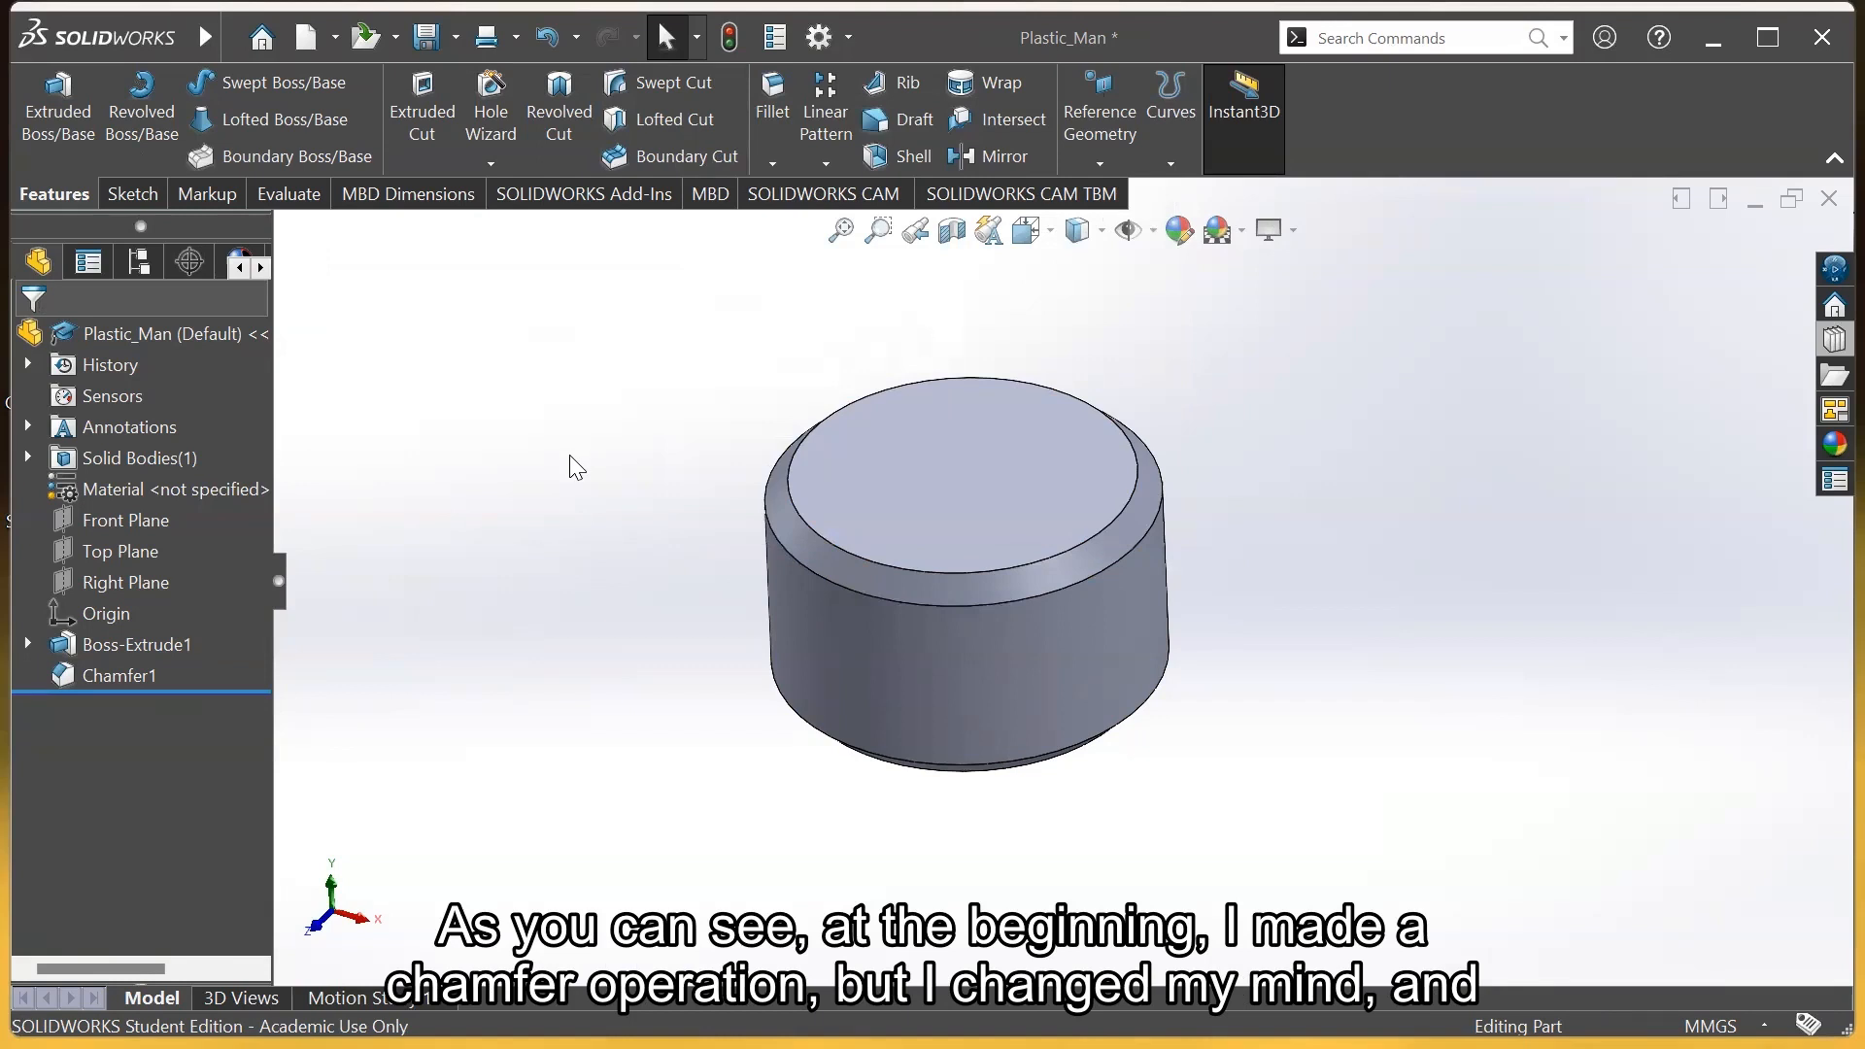
Delete the Chamfer1 feature from the cylinder
right_click(132, 670)
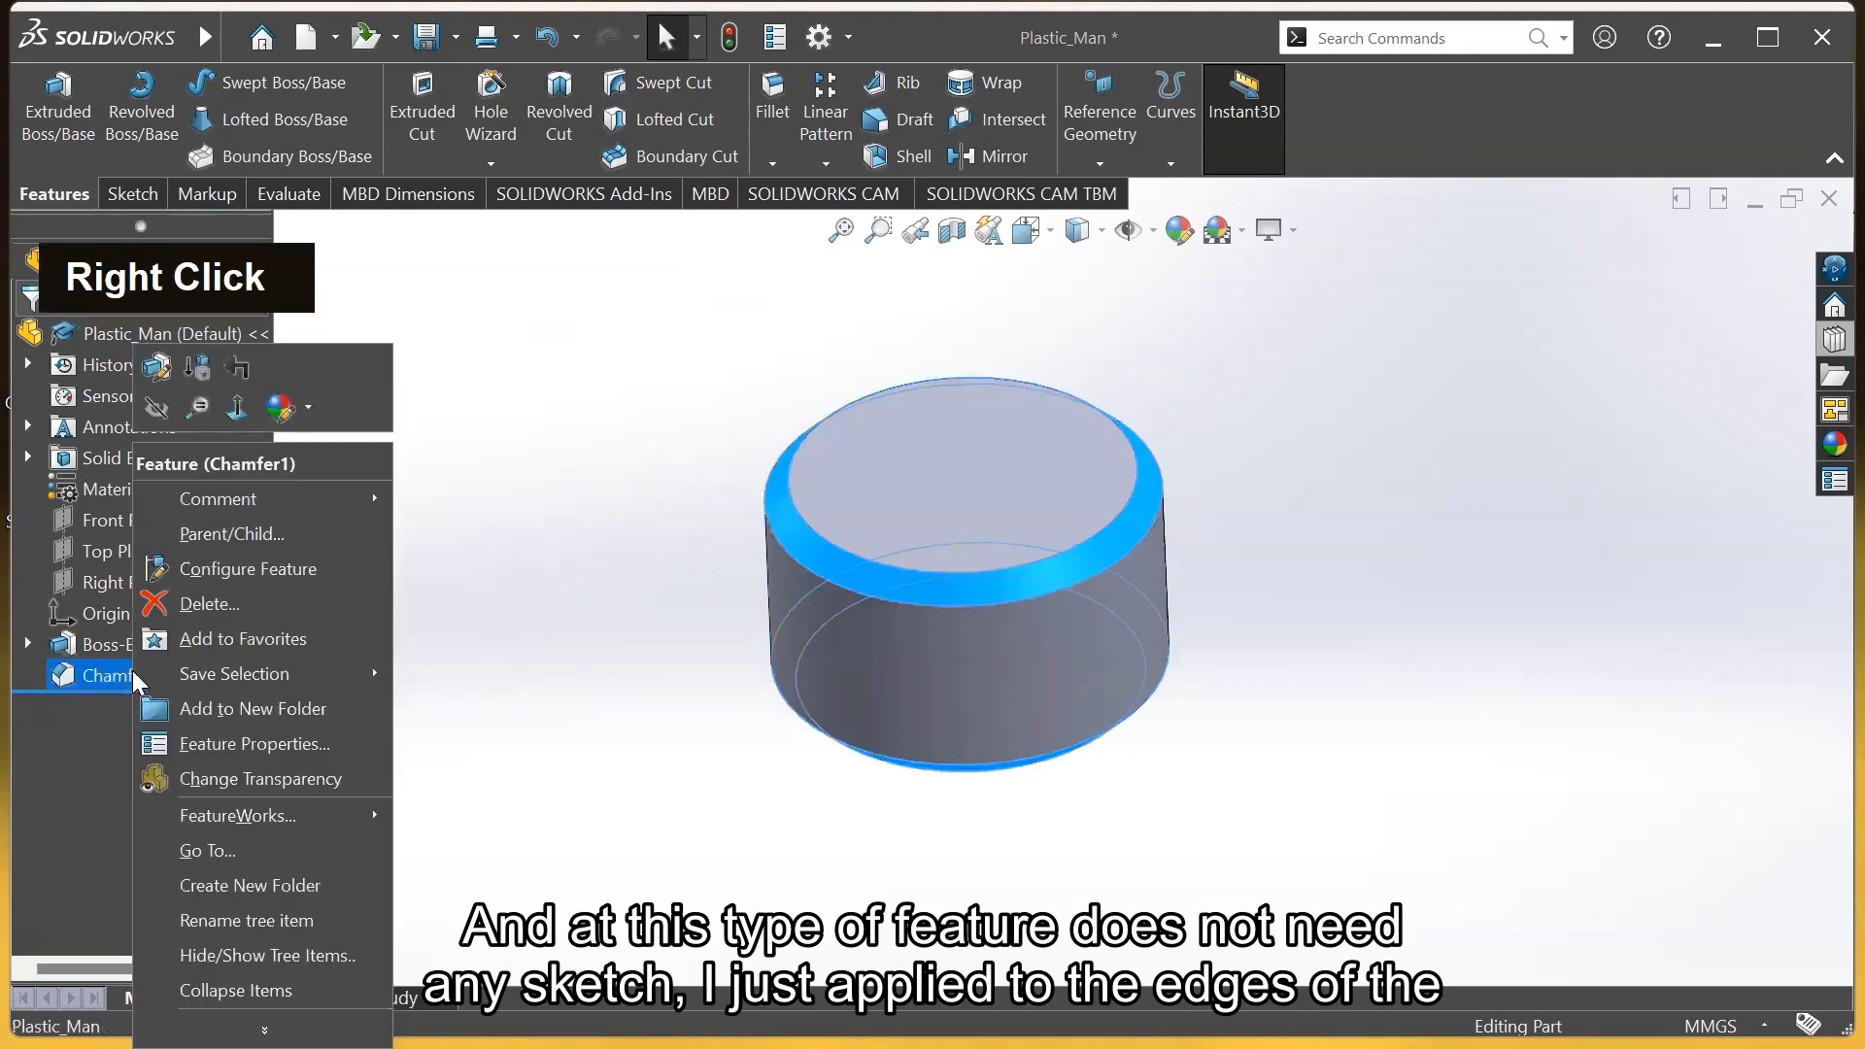
click(223, 608)
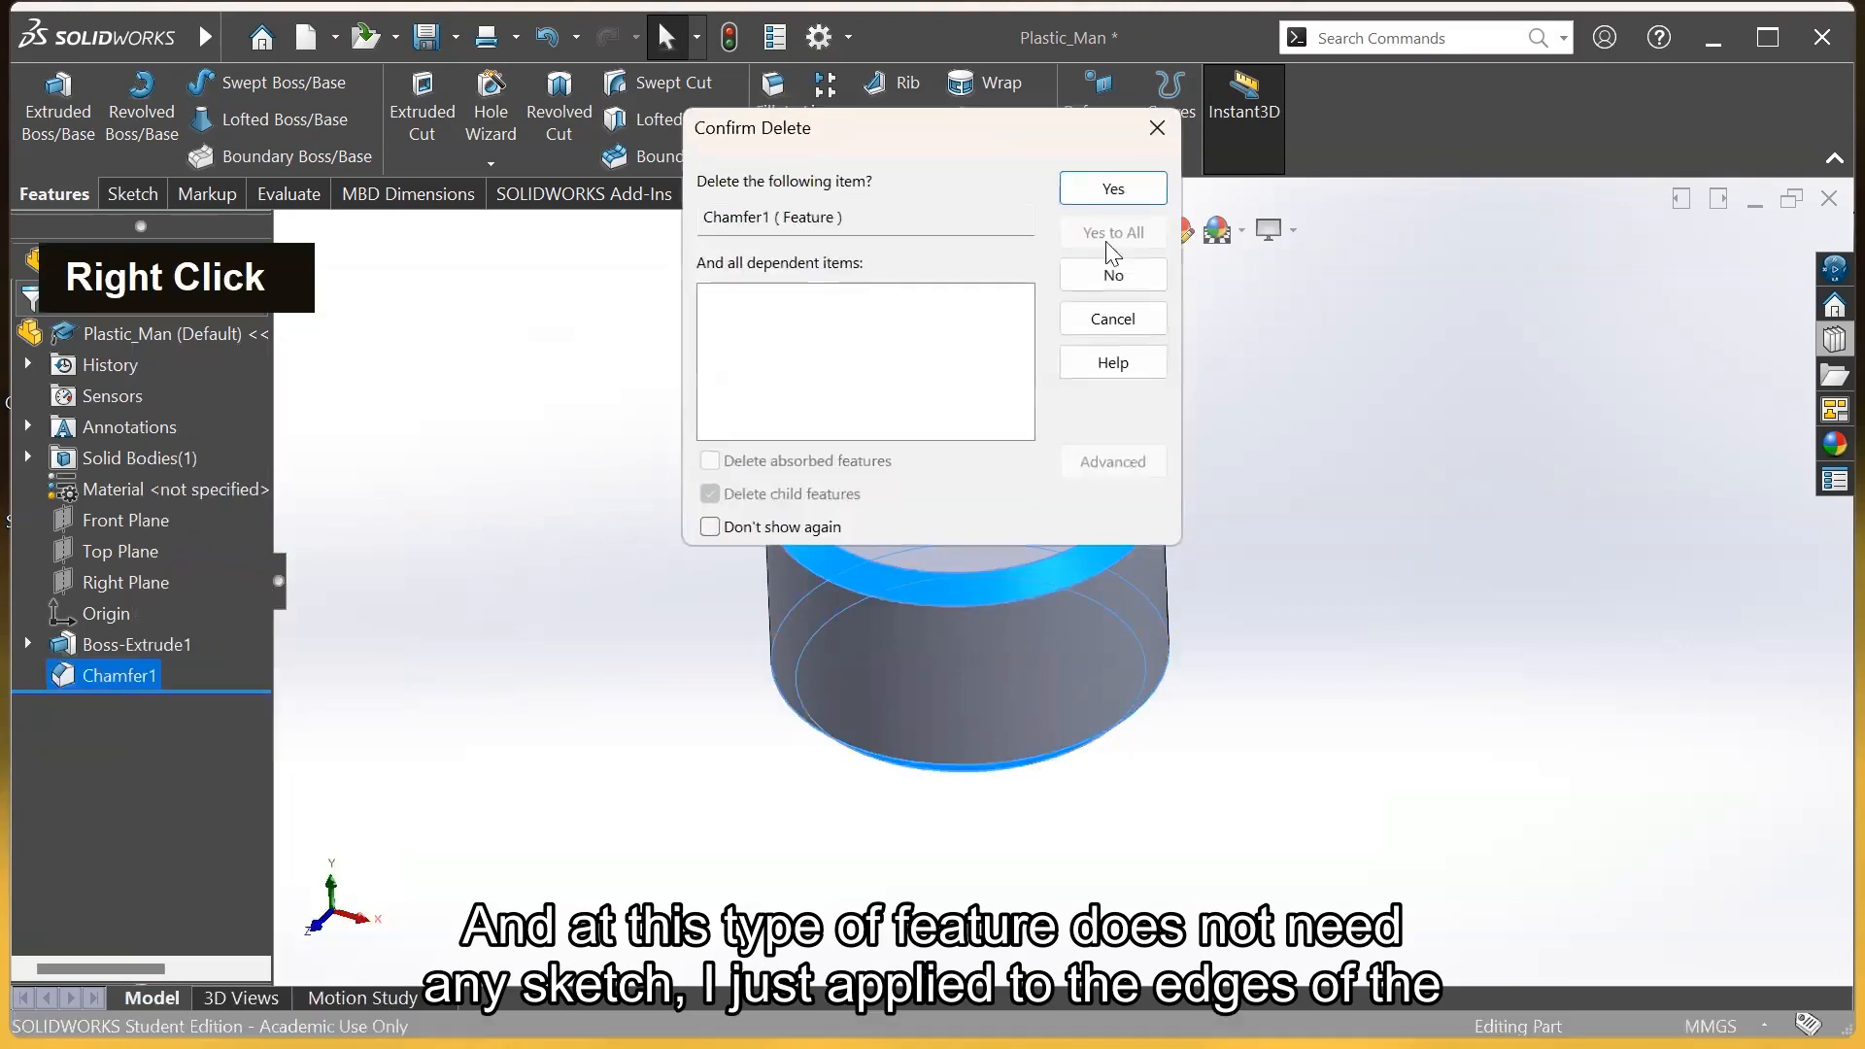
click(1118, 193)
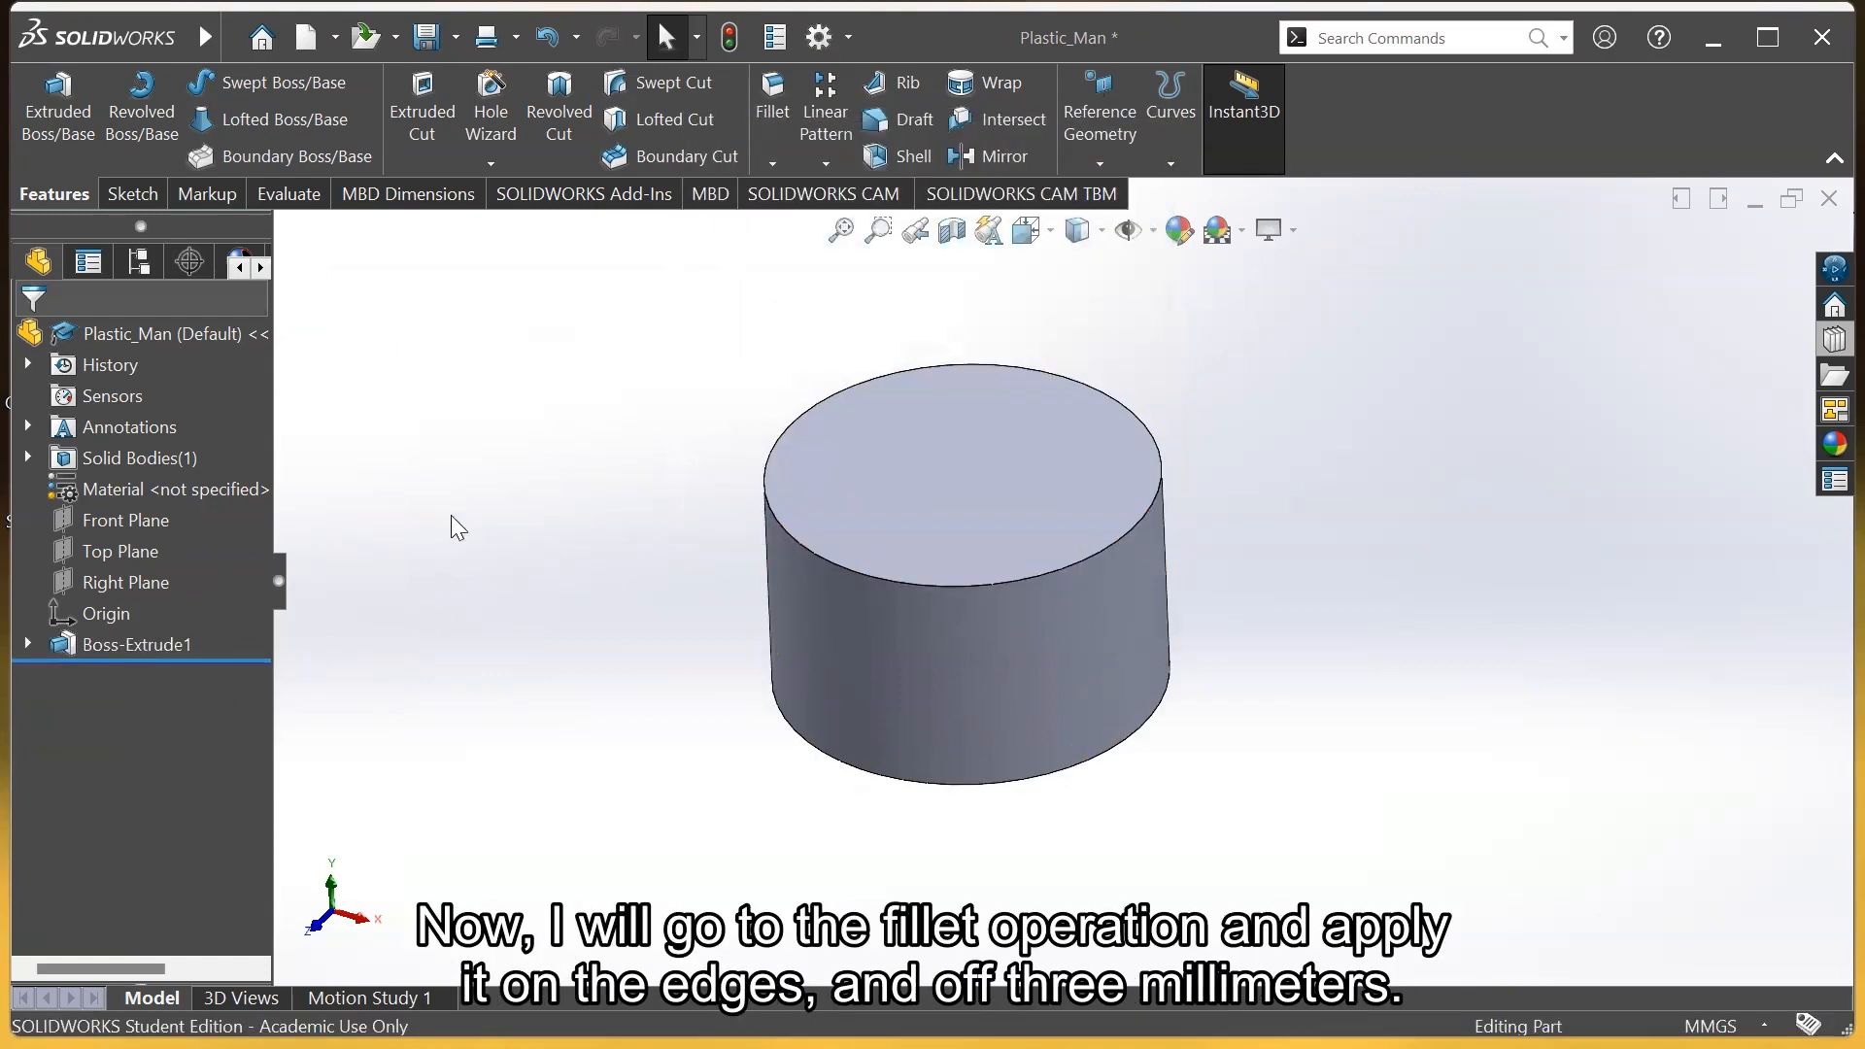
Round the cylinder's top and bottom circular edges with a 3 mm fillet
click(761, 98)
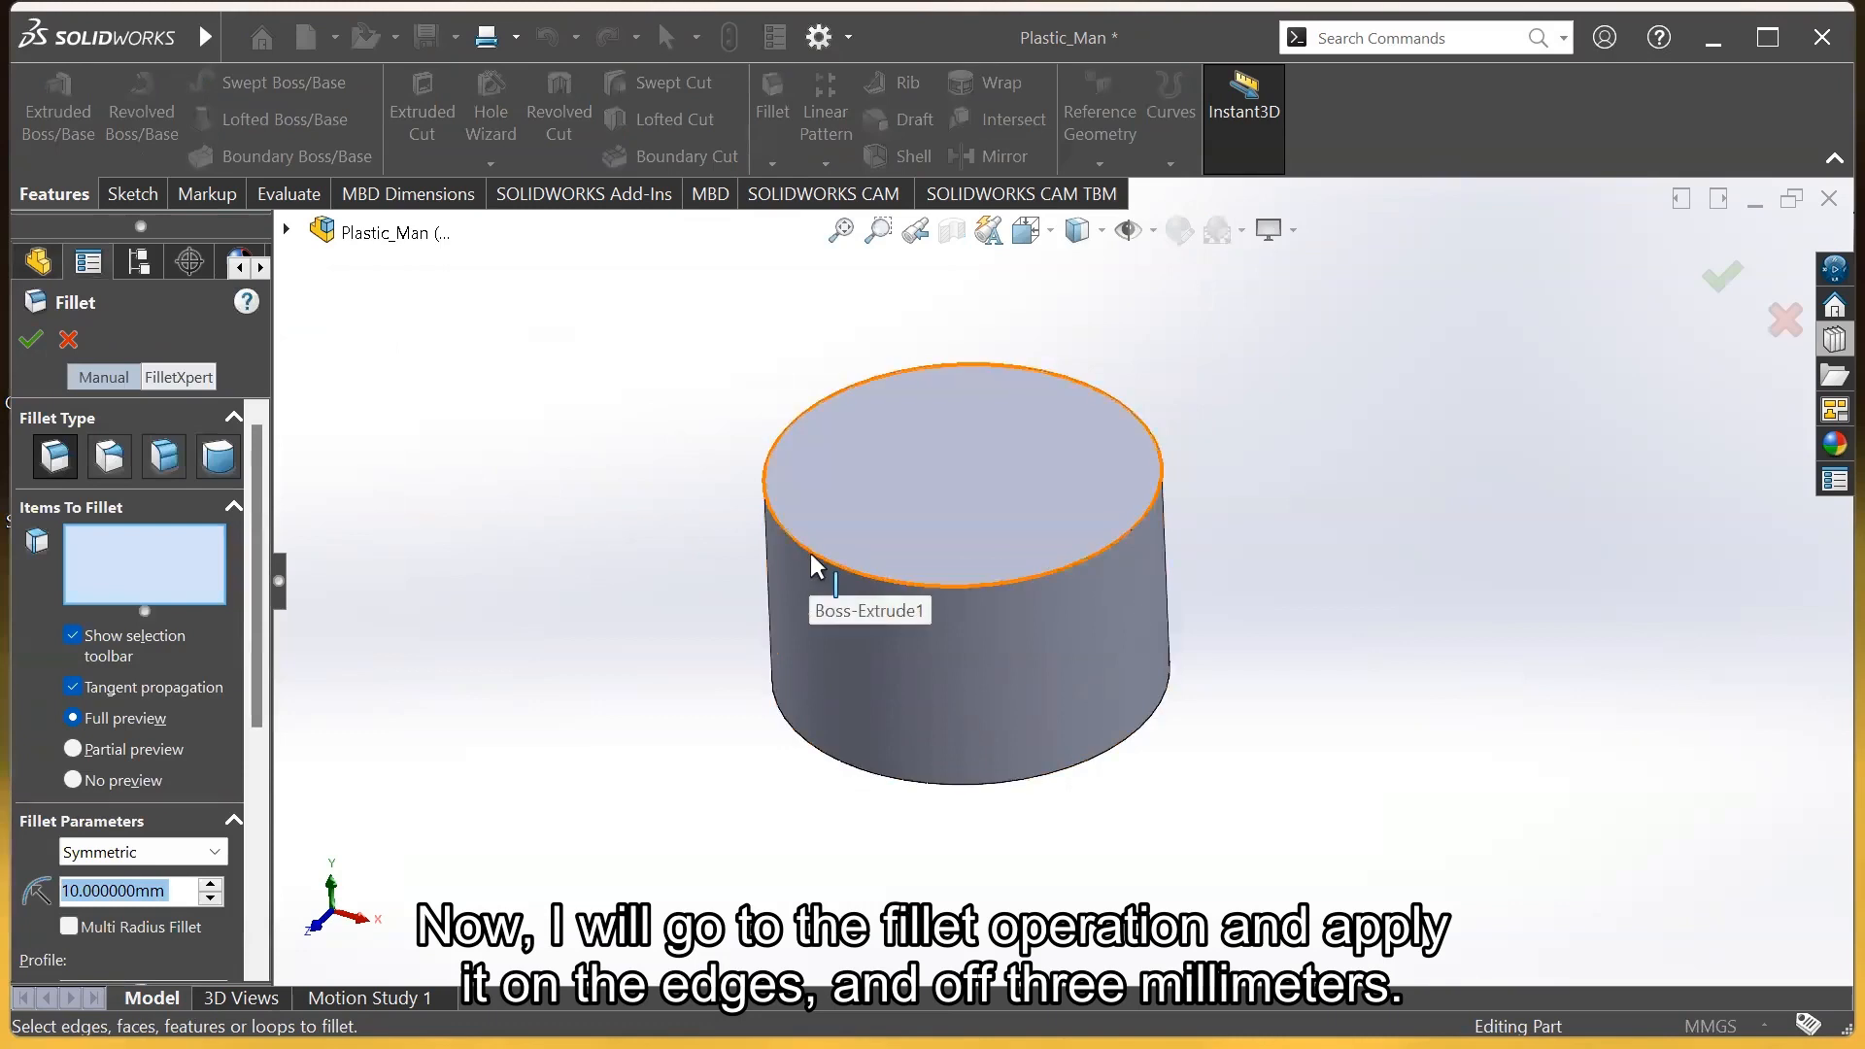
text(3)
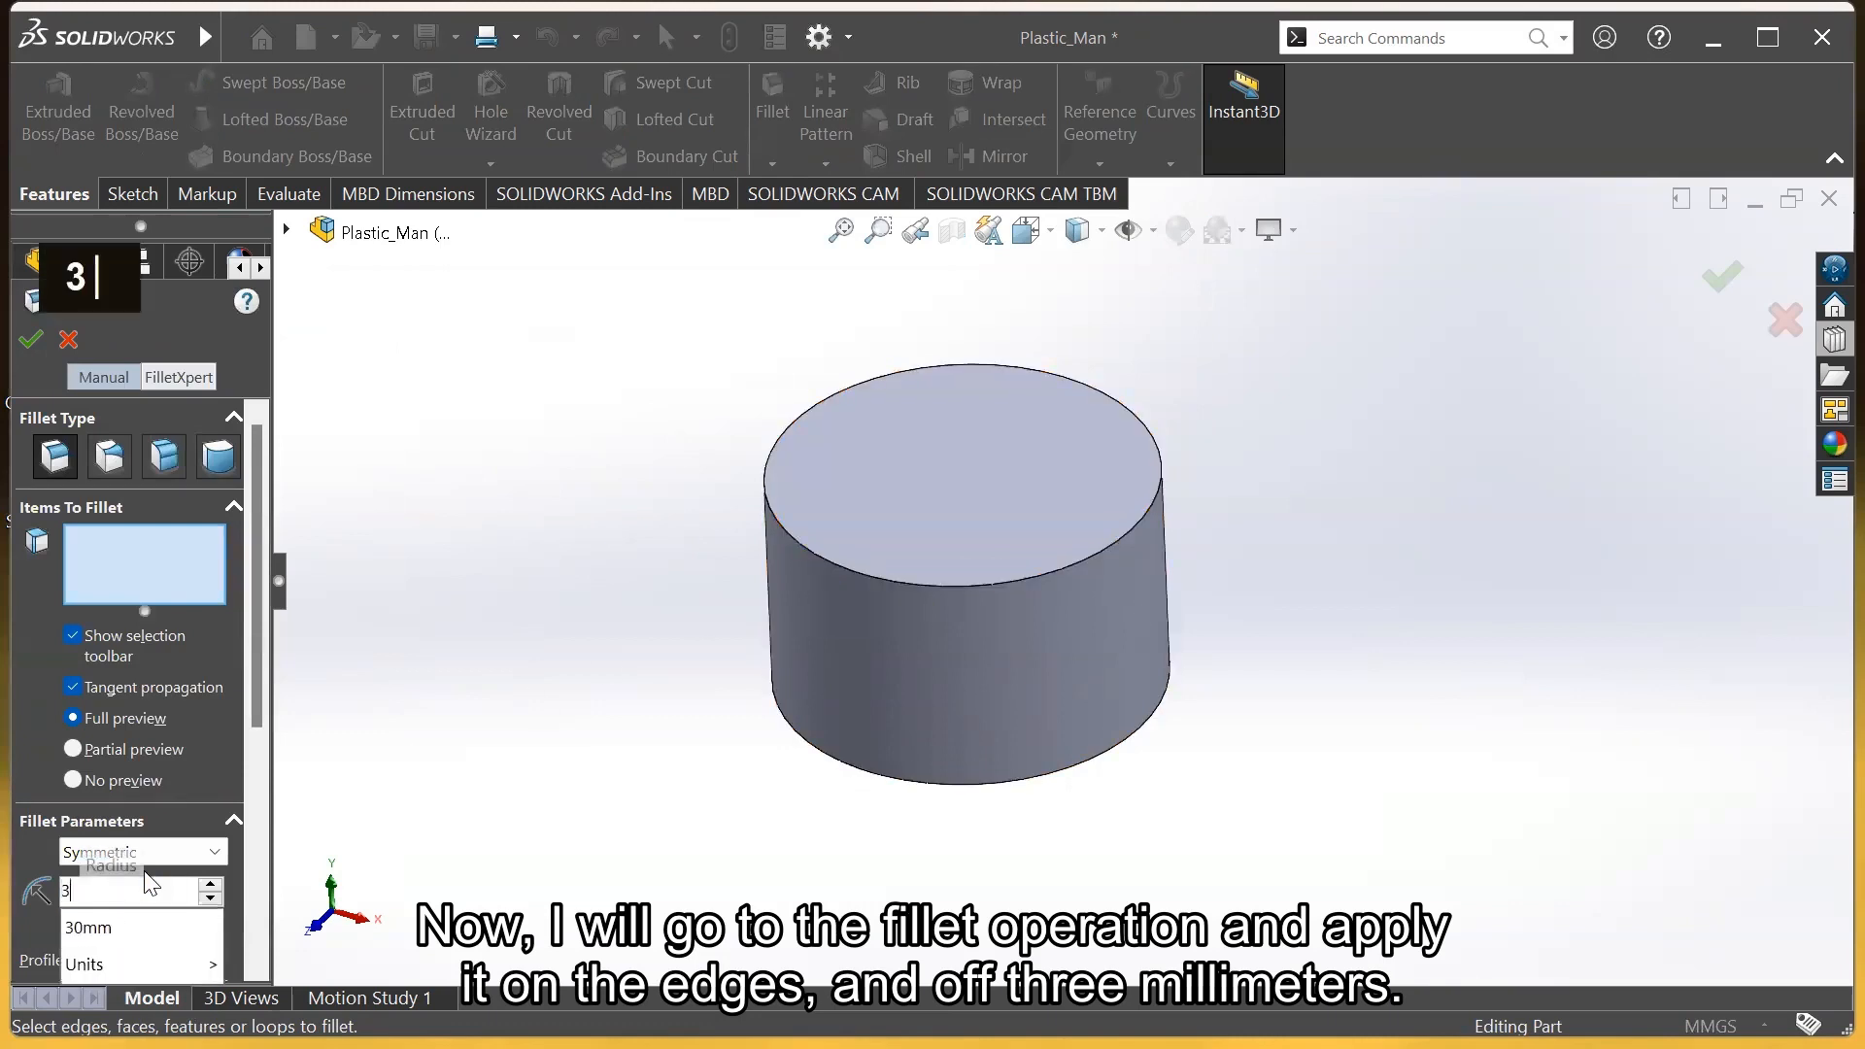
key(Return)
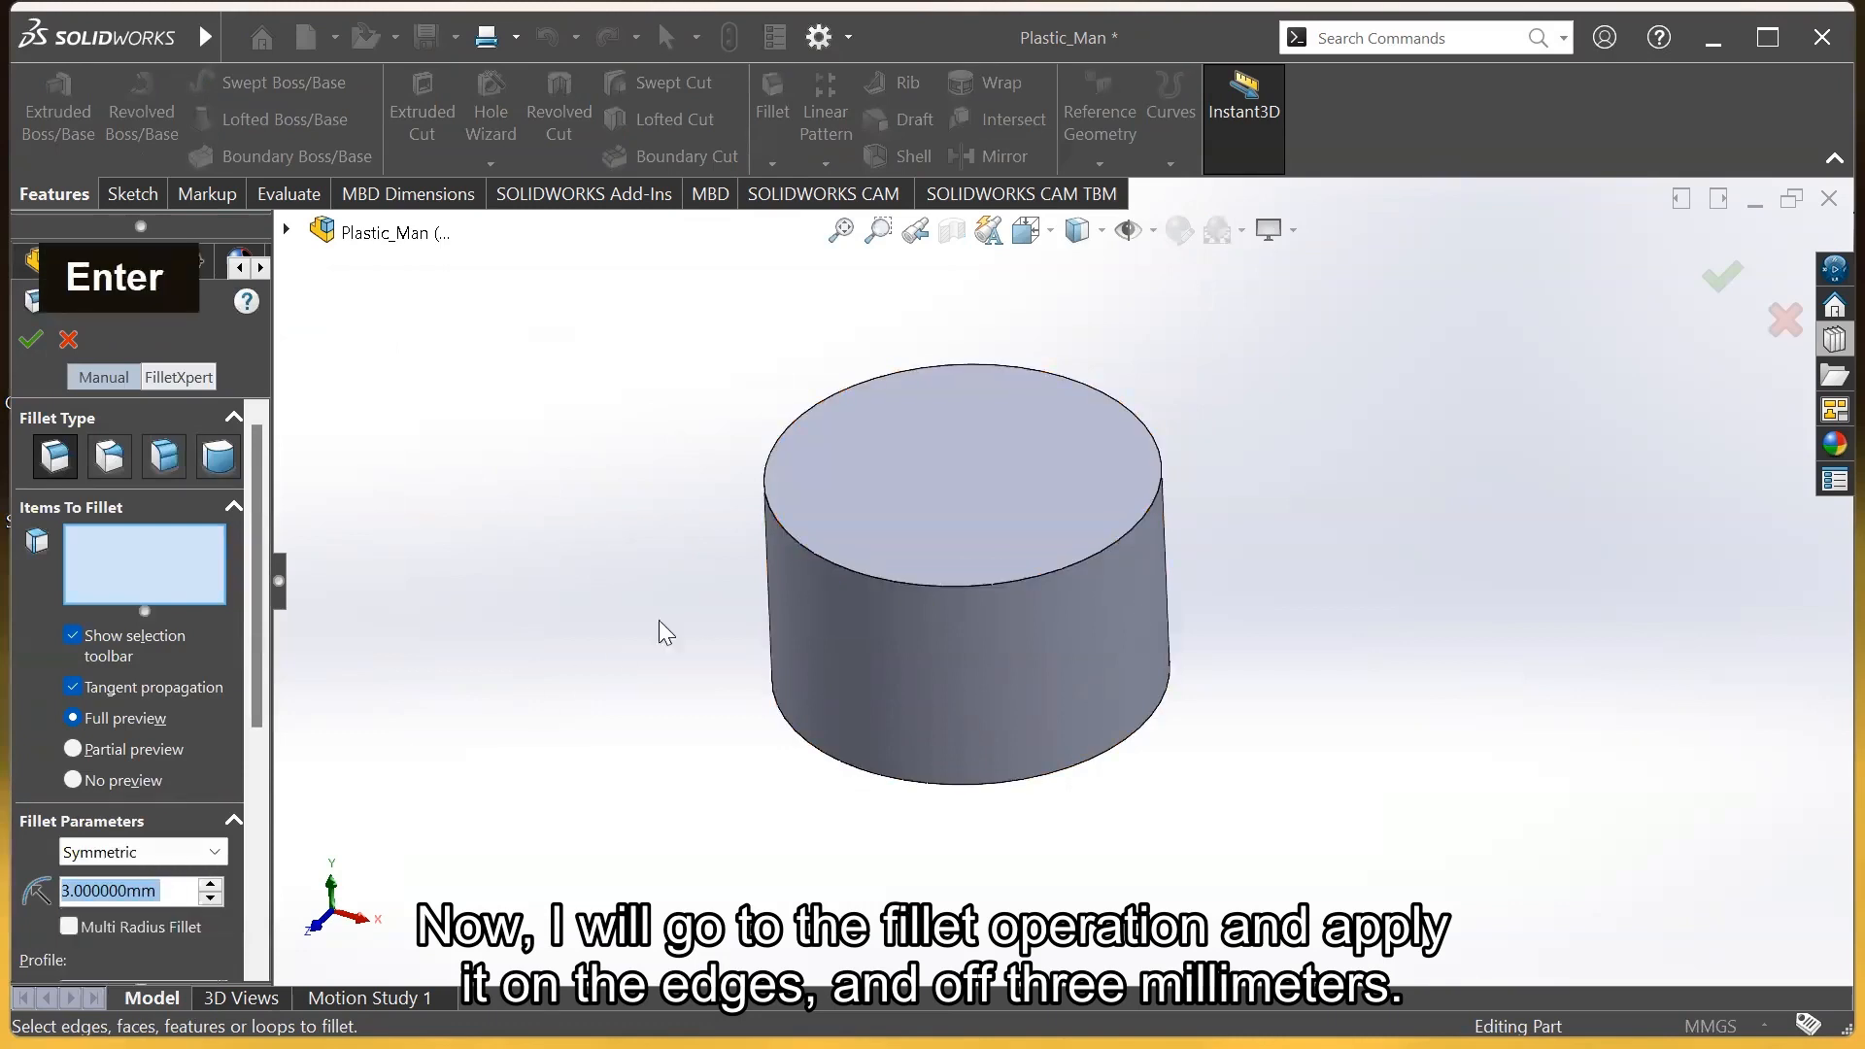
click(802, 542)
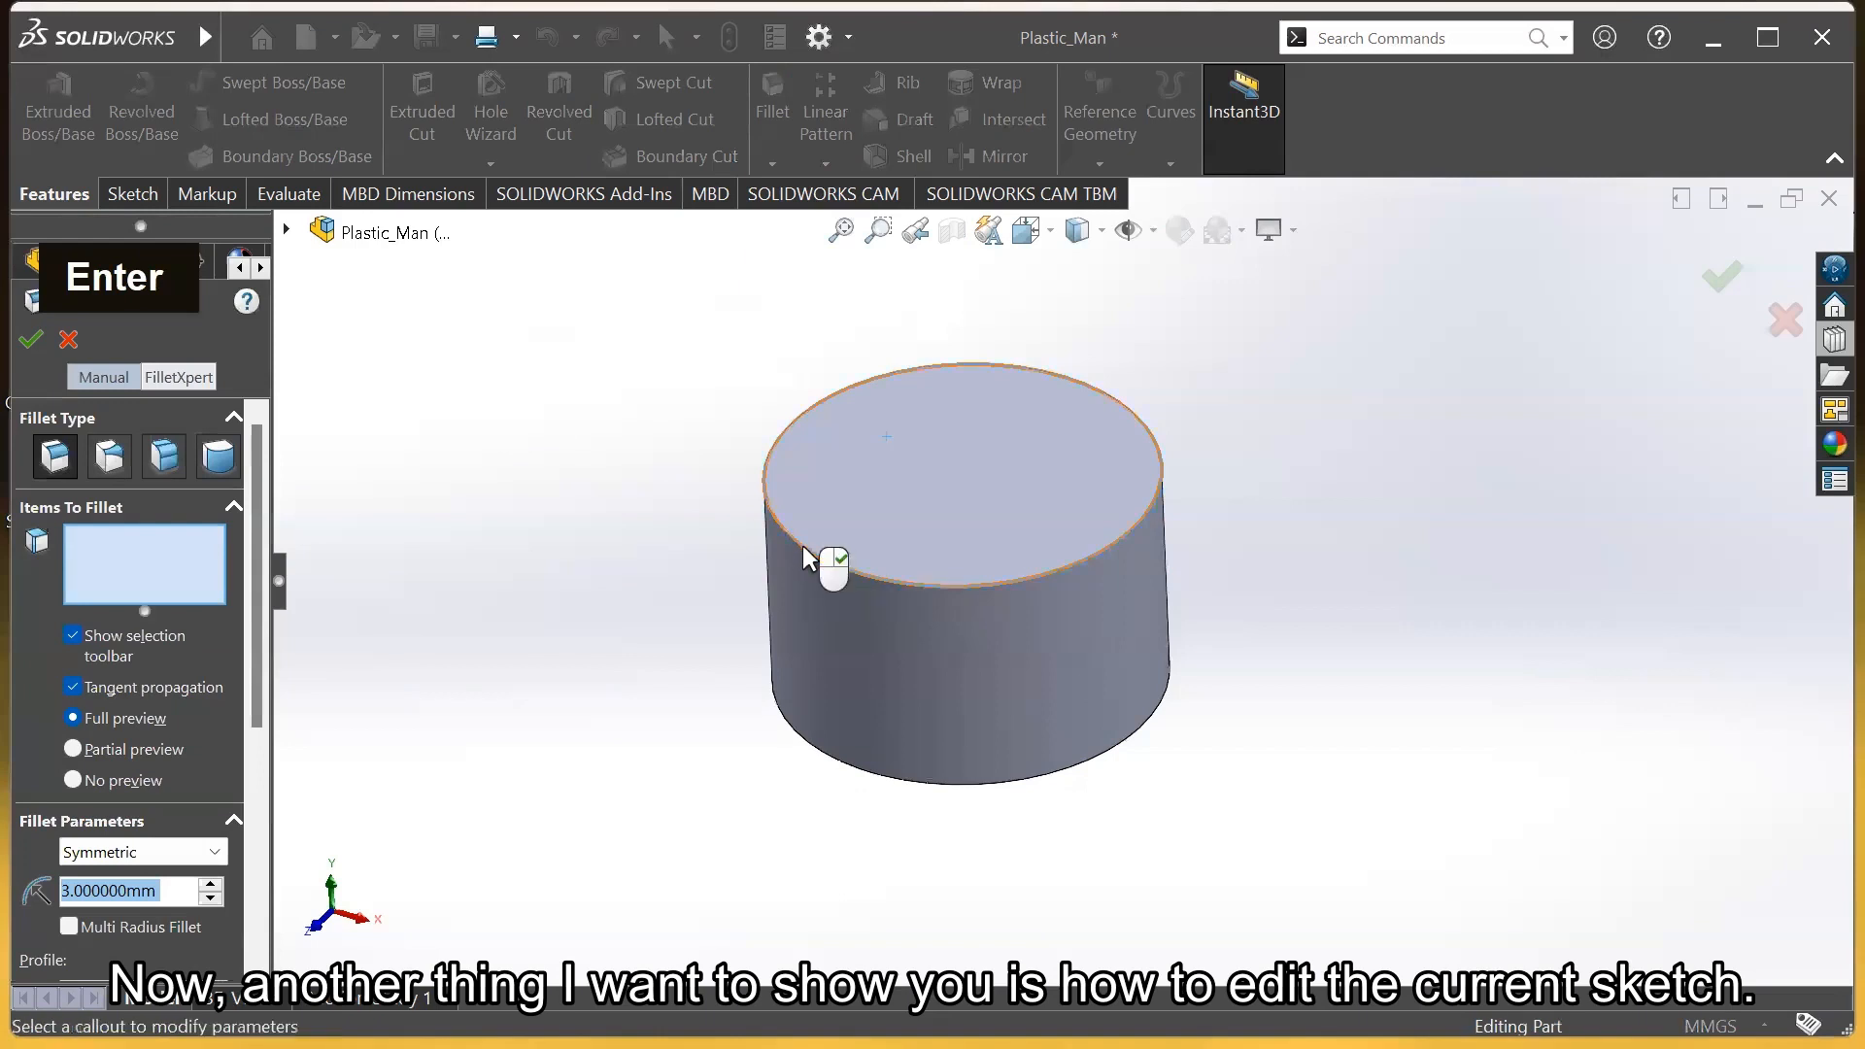
click(821, 770)
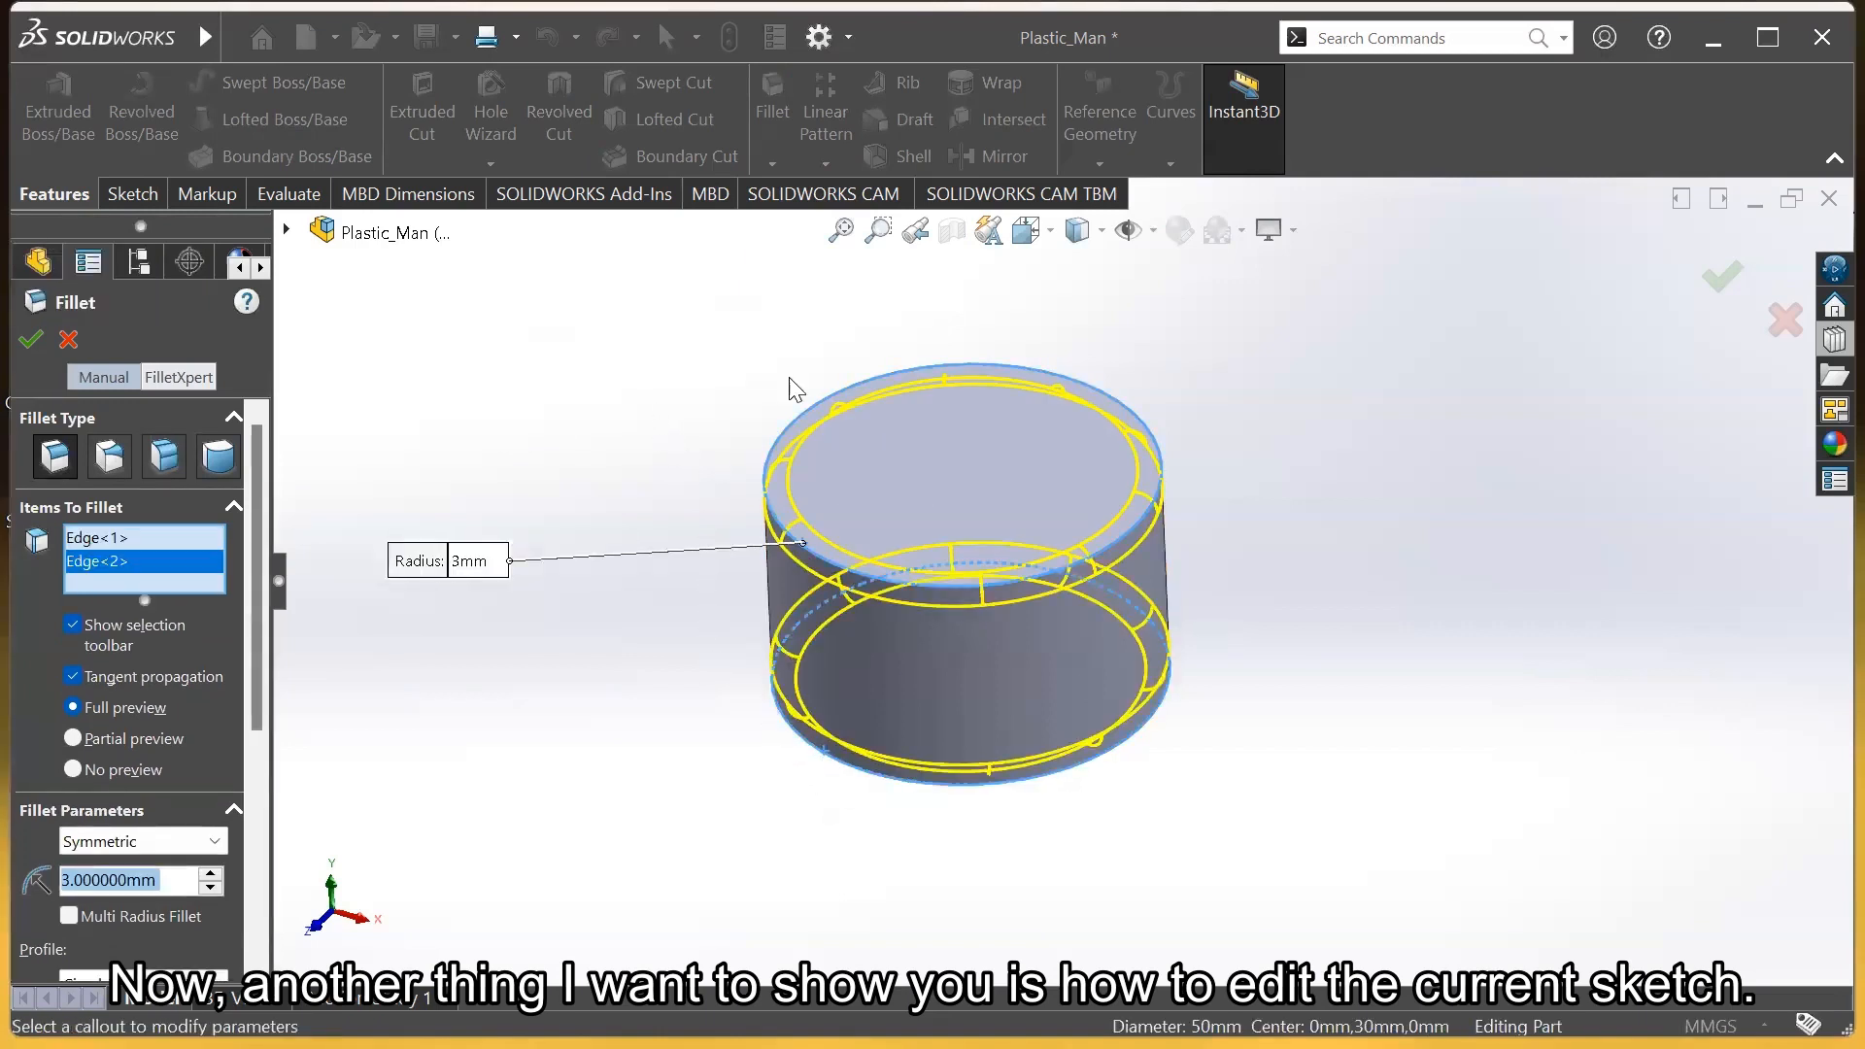
click(1736, 294)
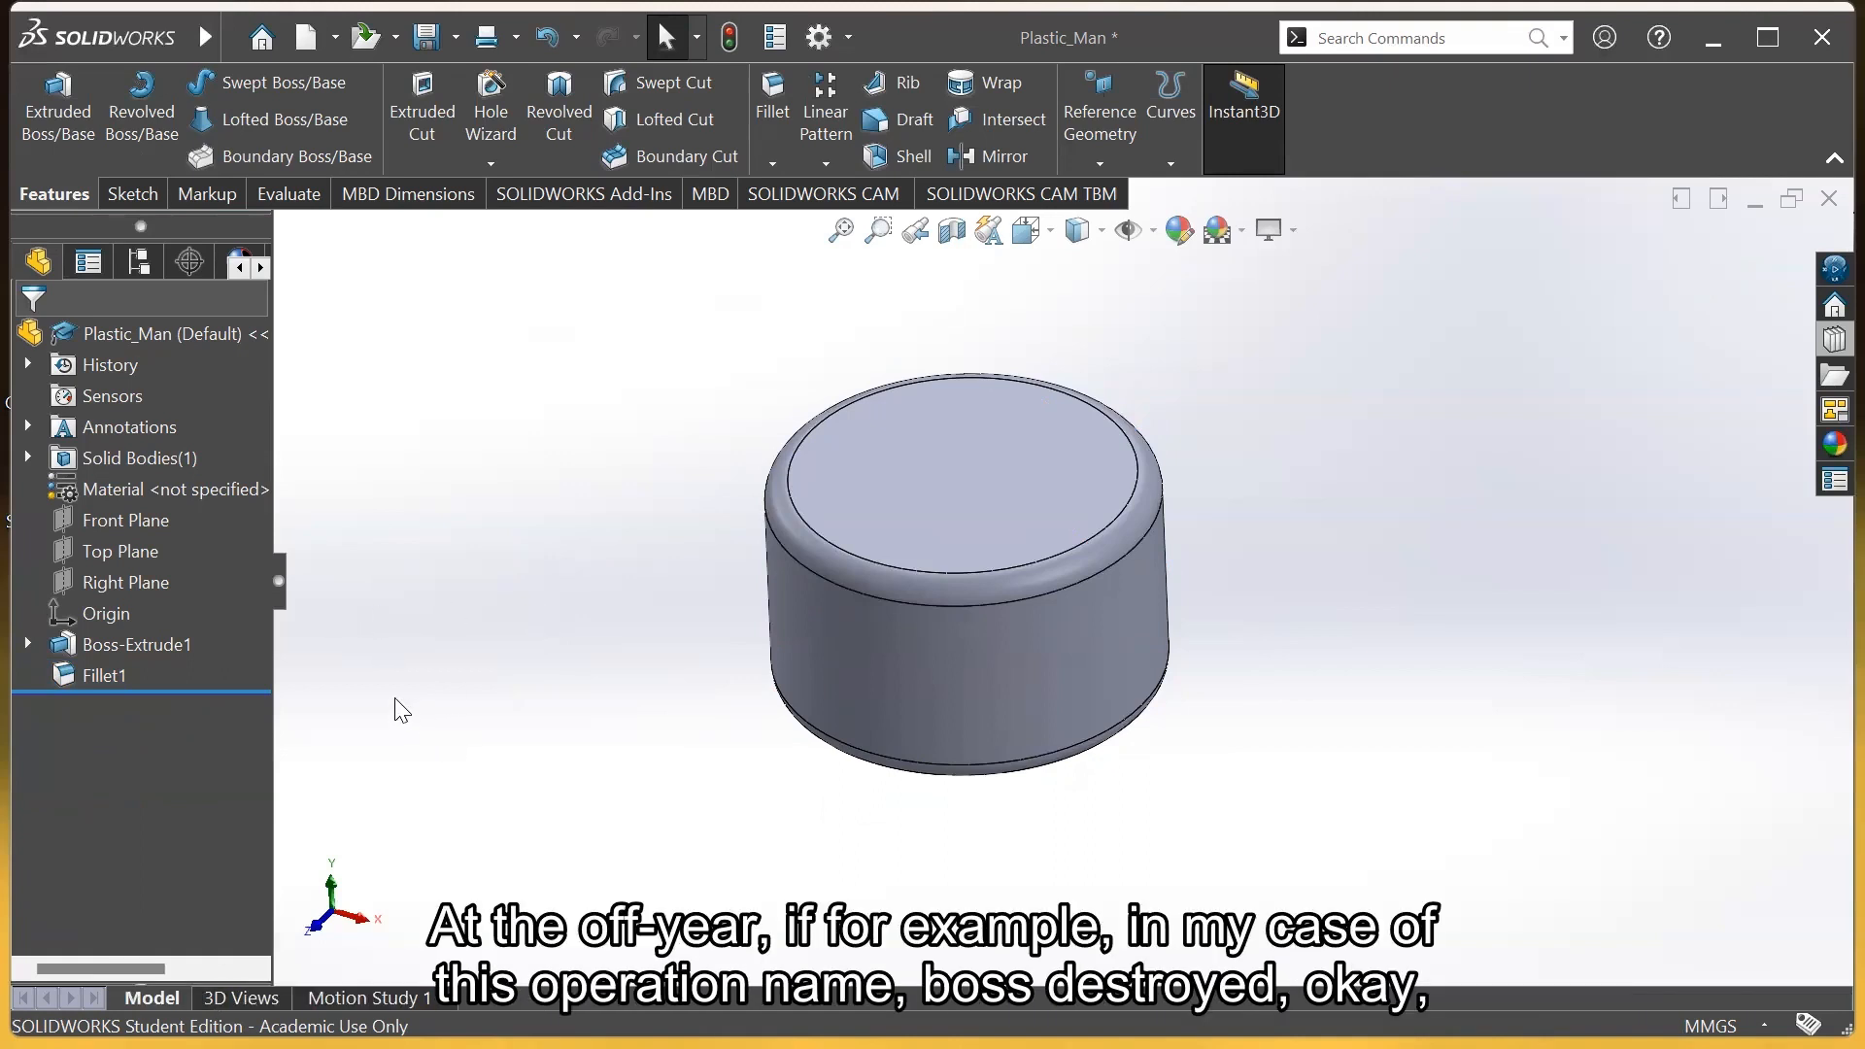
Change Boss-Extrude1's Ø50 diameter to 30 mm and rebuild the model
click(150, 642)
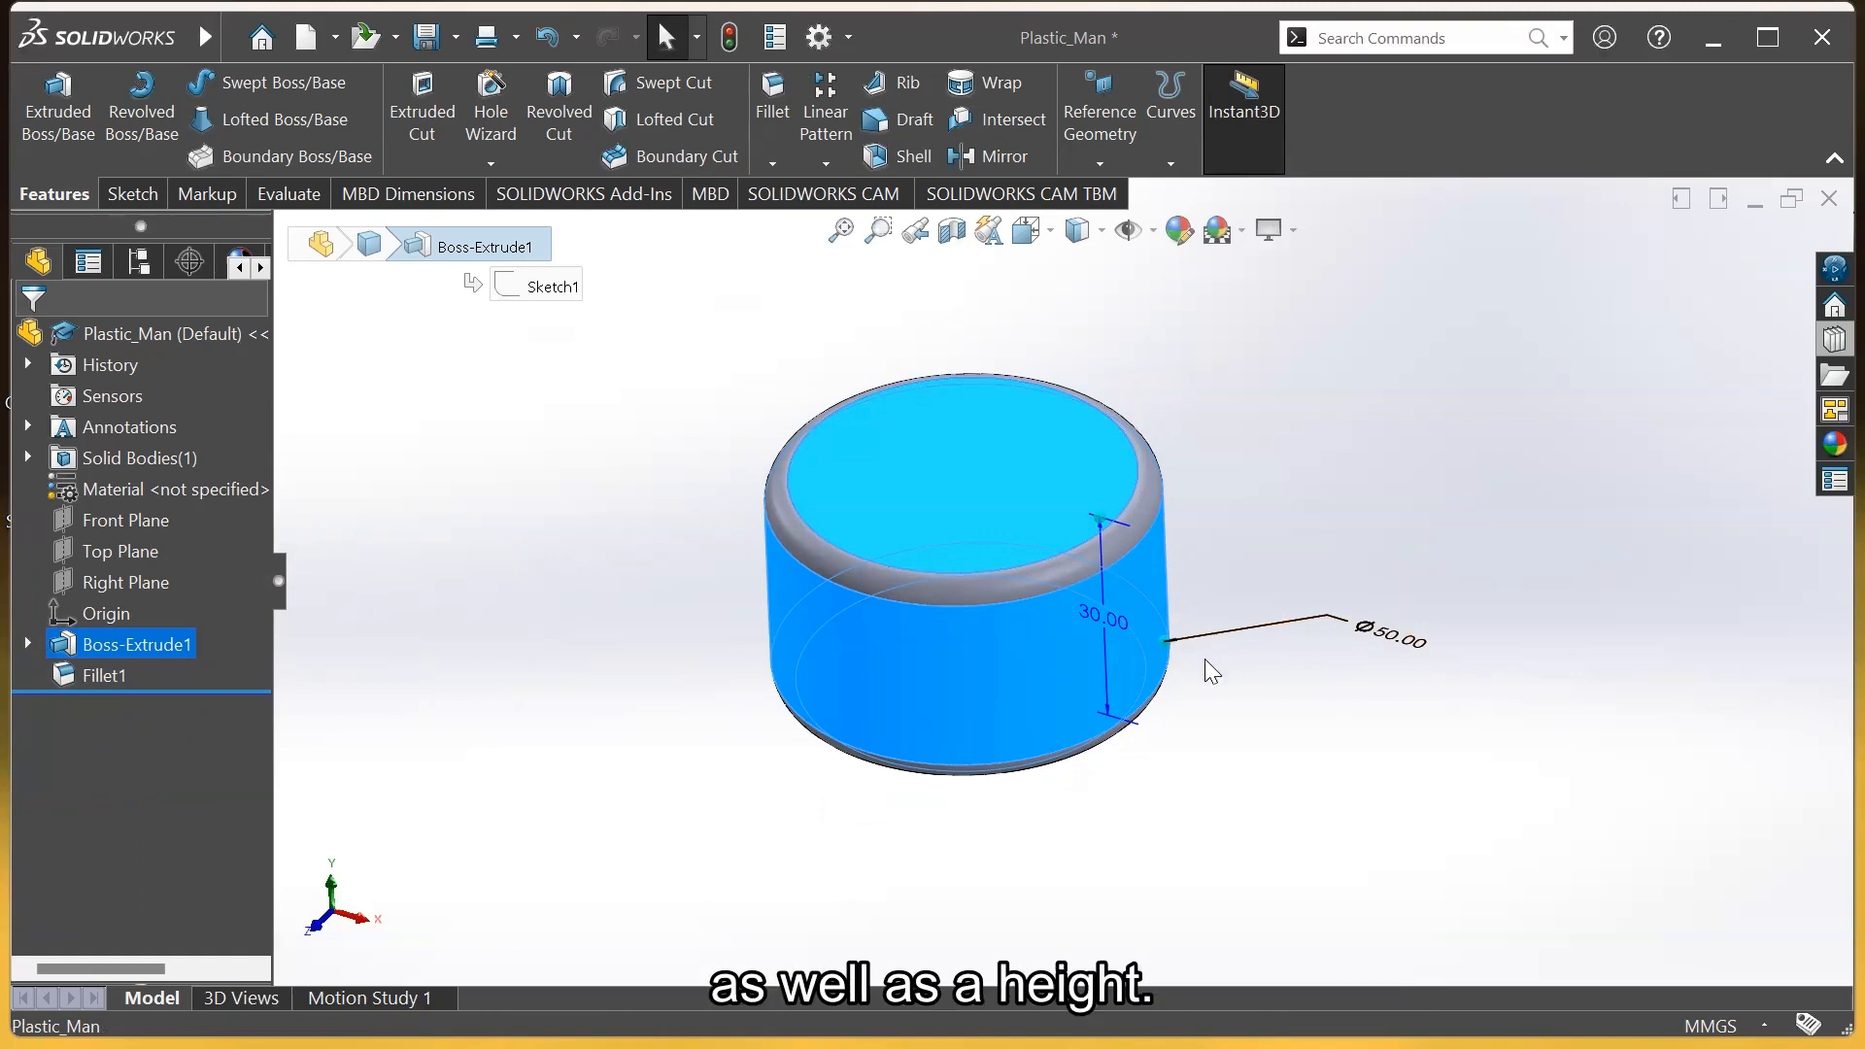
double_click(1396, 641)
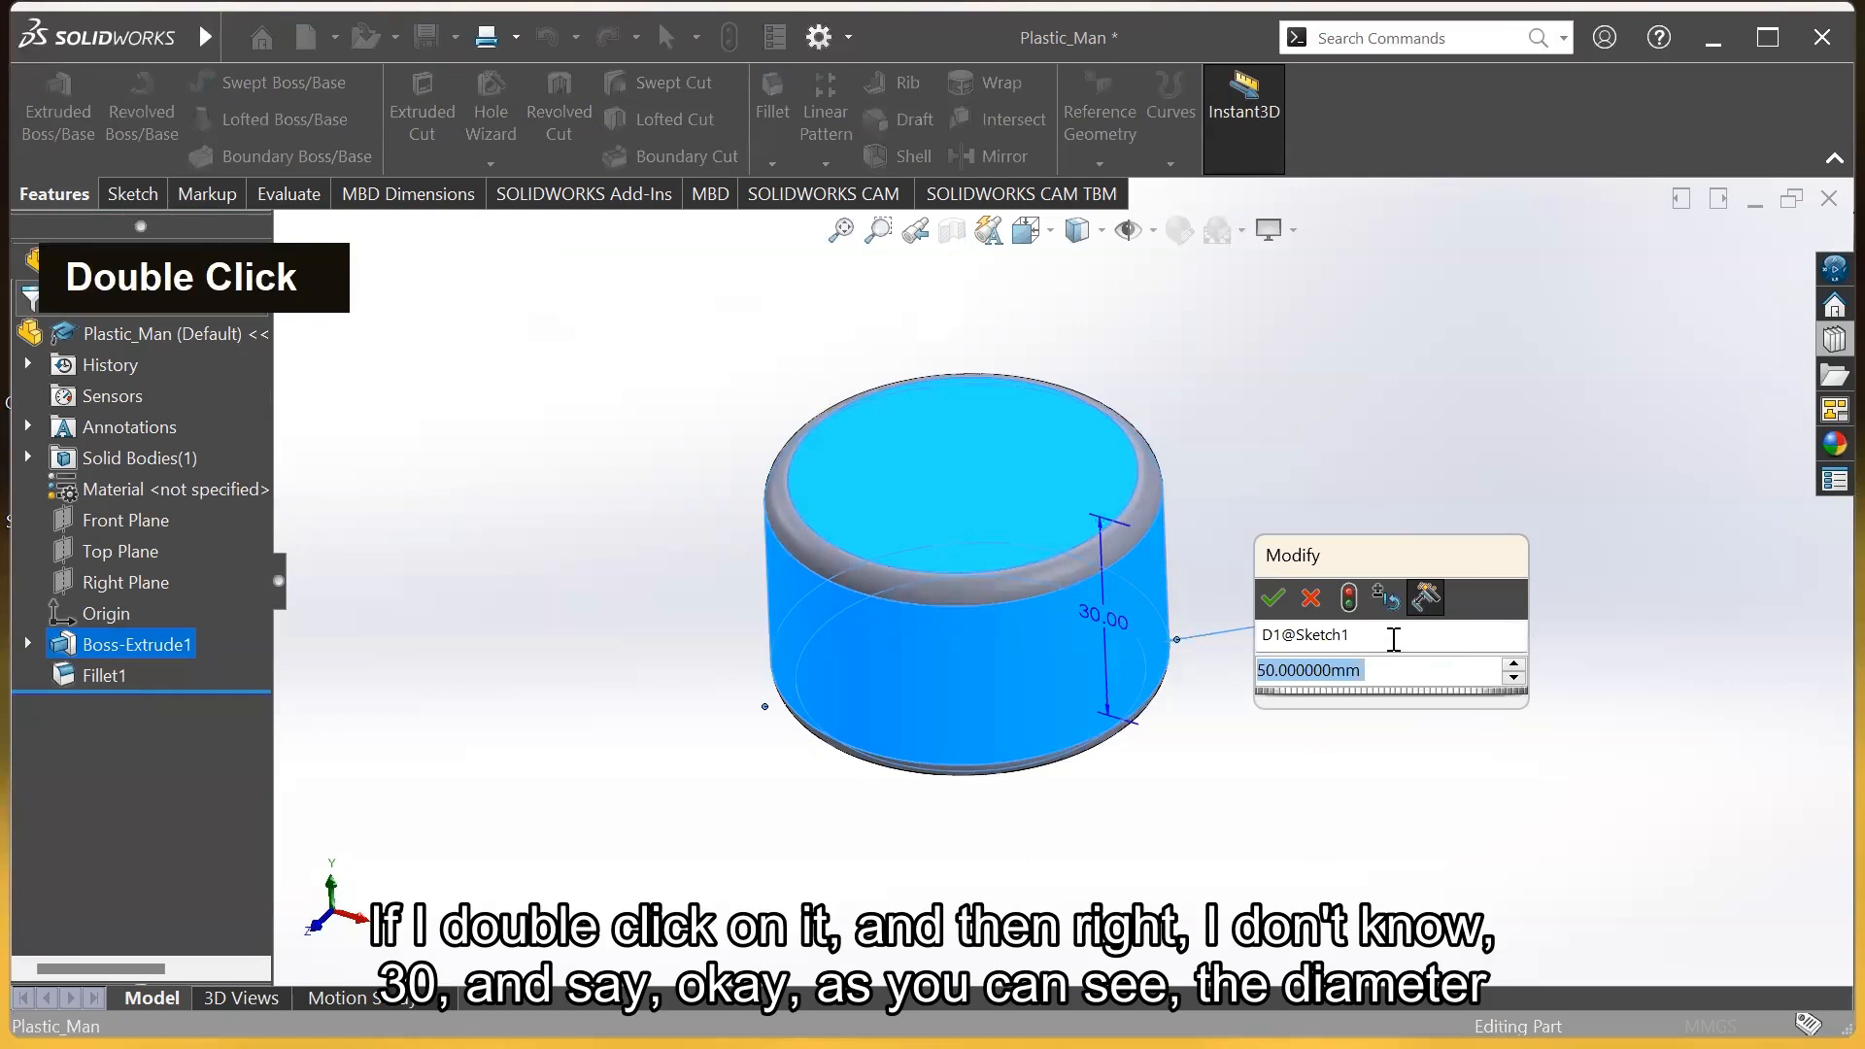
text(30)
key(Return)
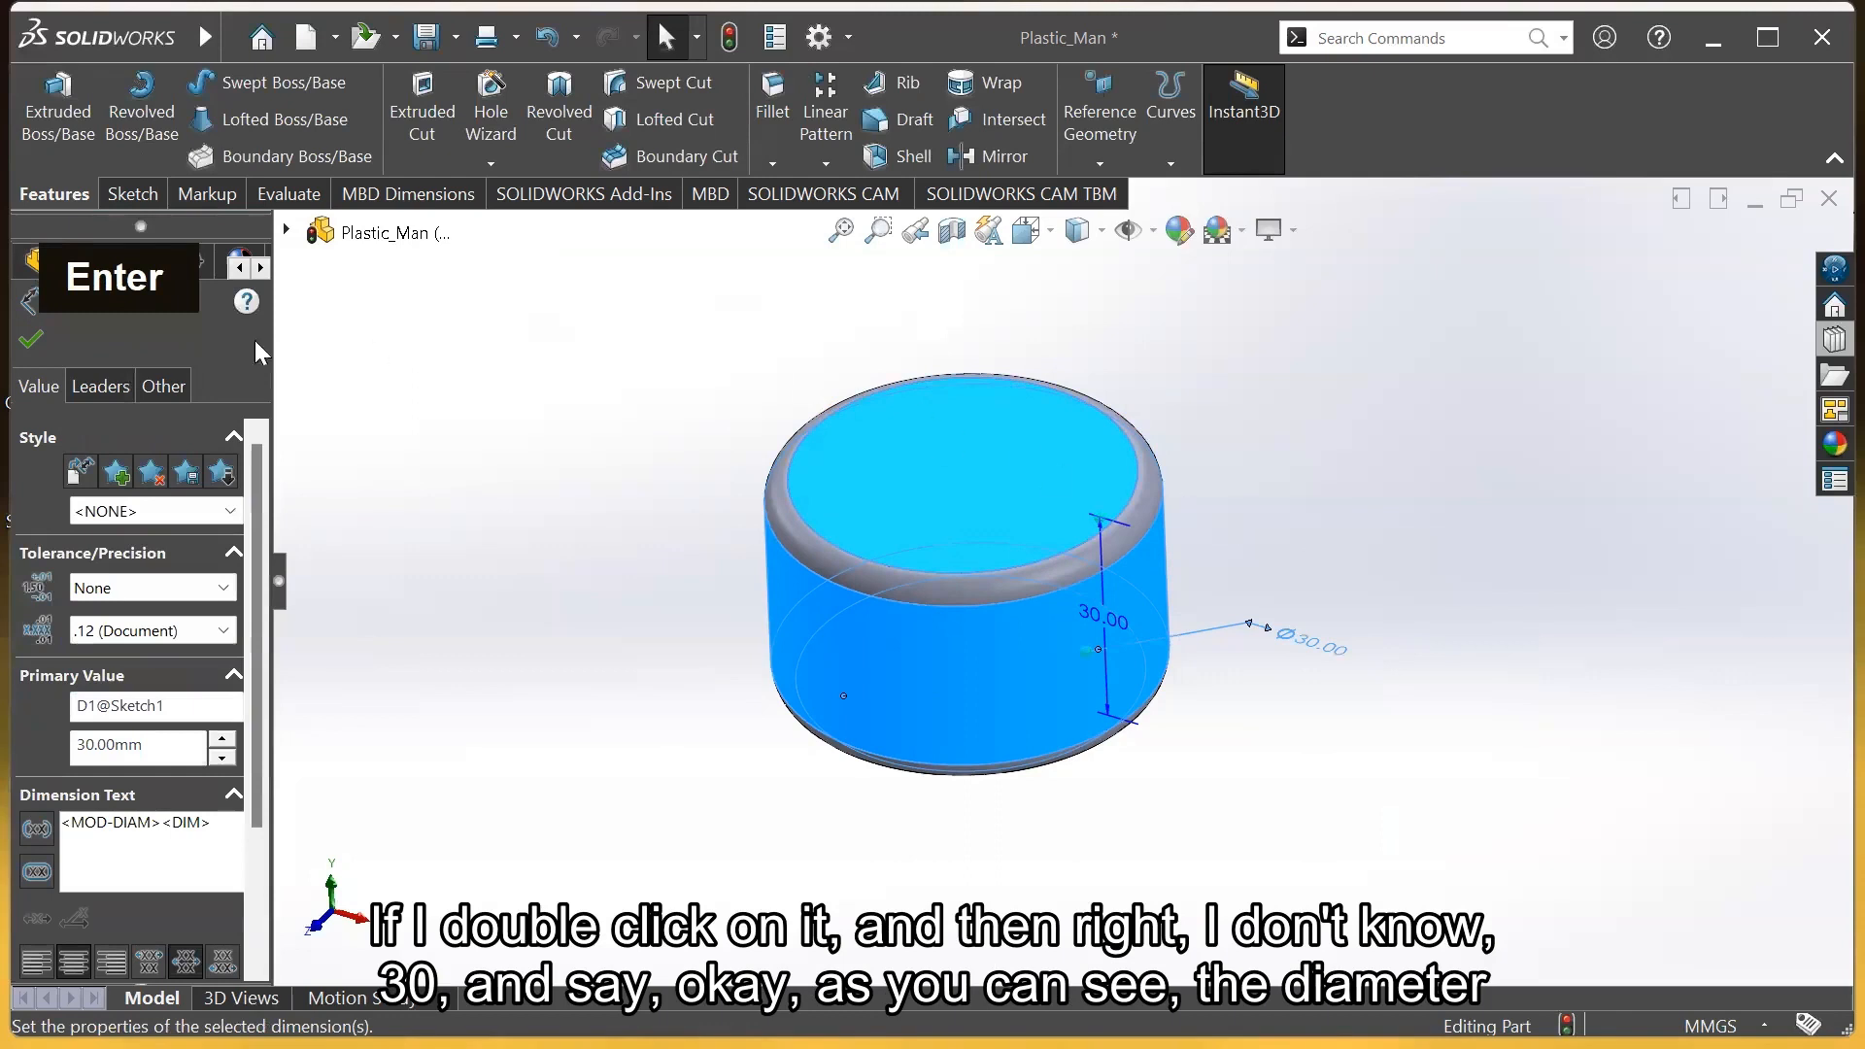
click(31, 340)
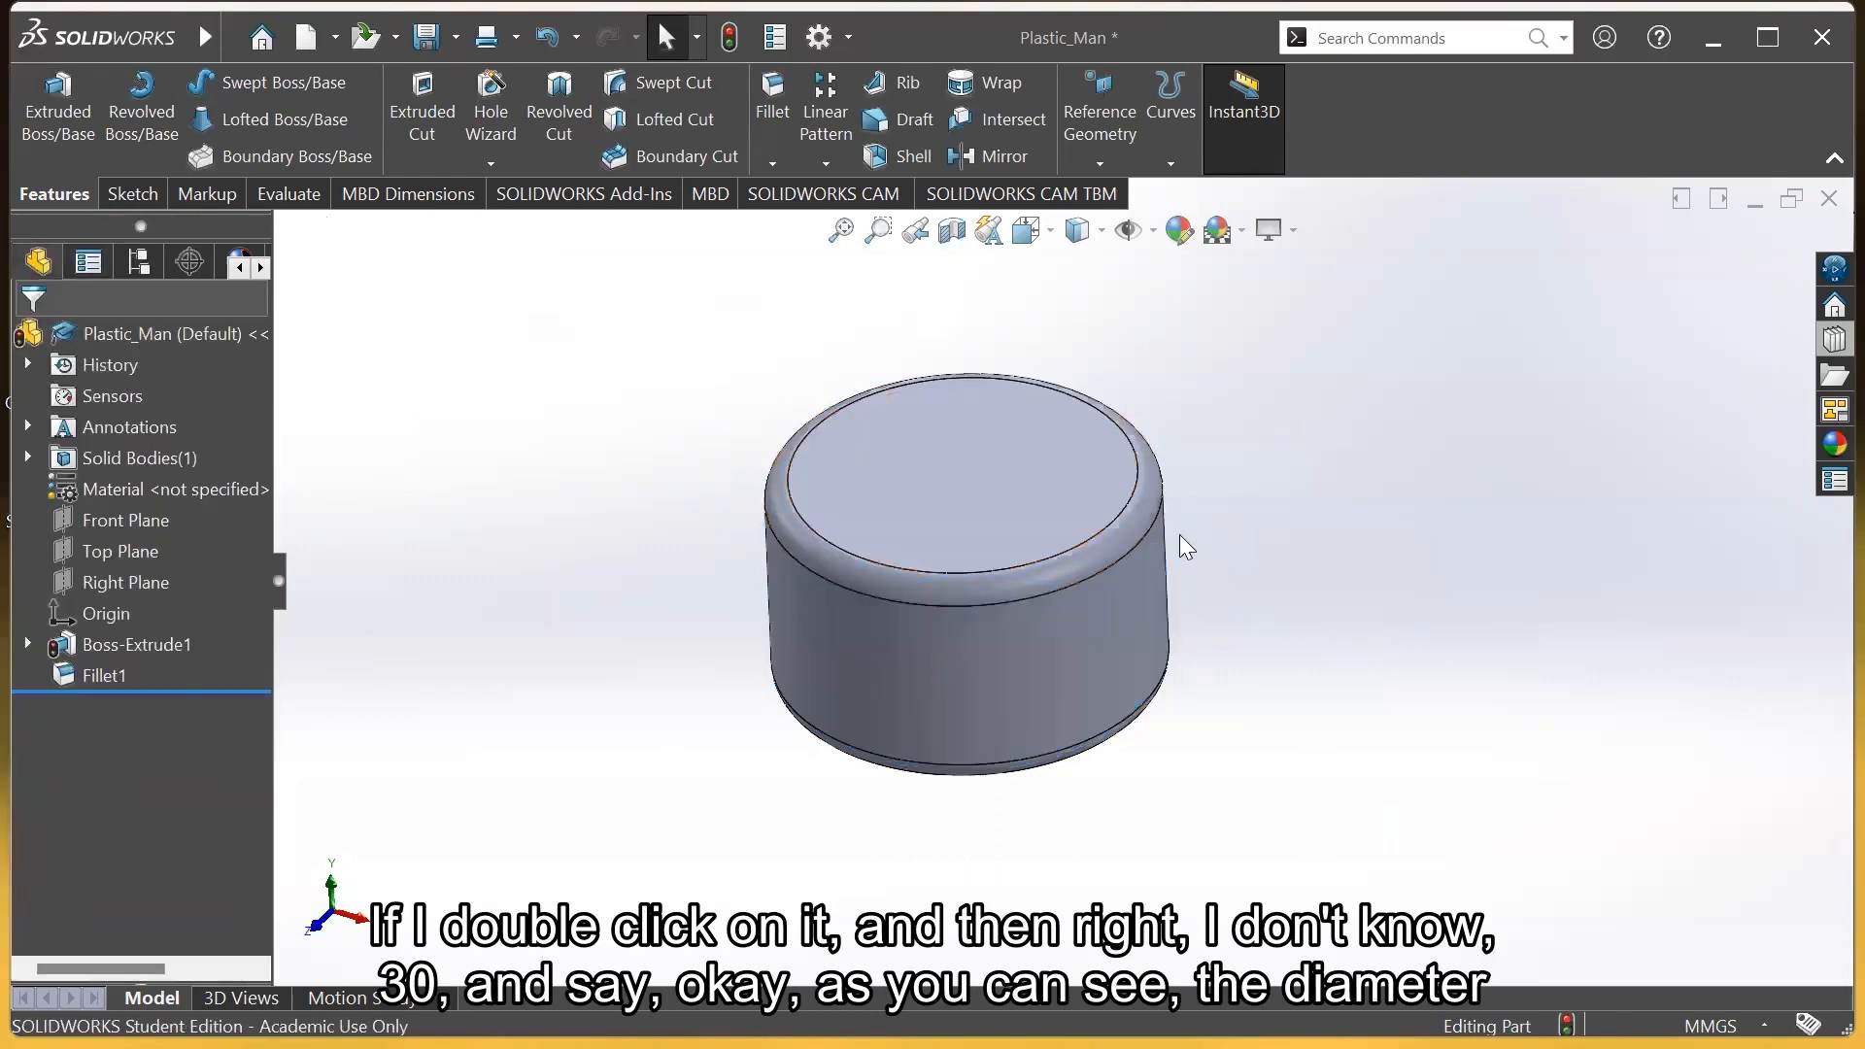
click(1049, 610)
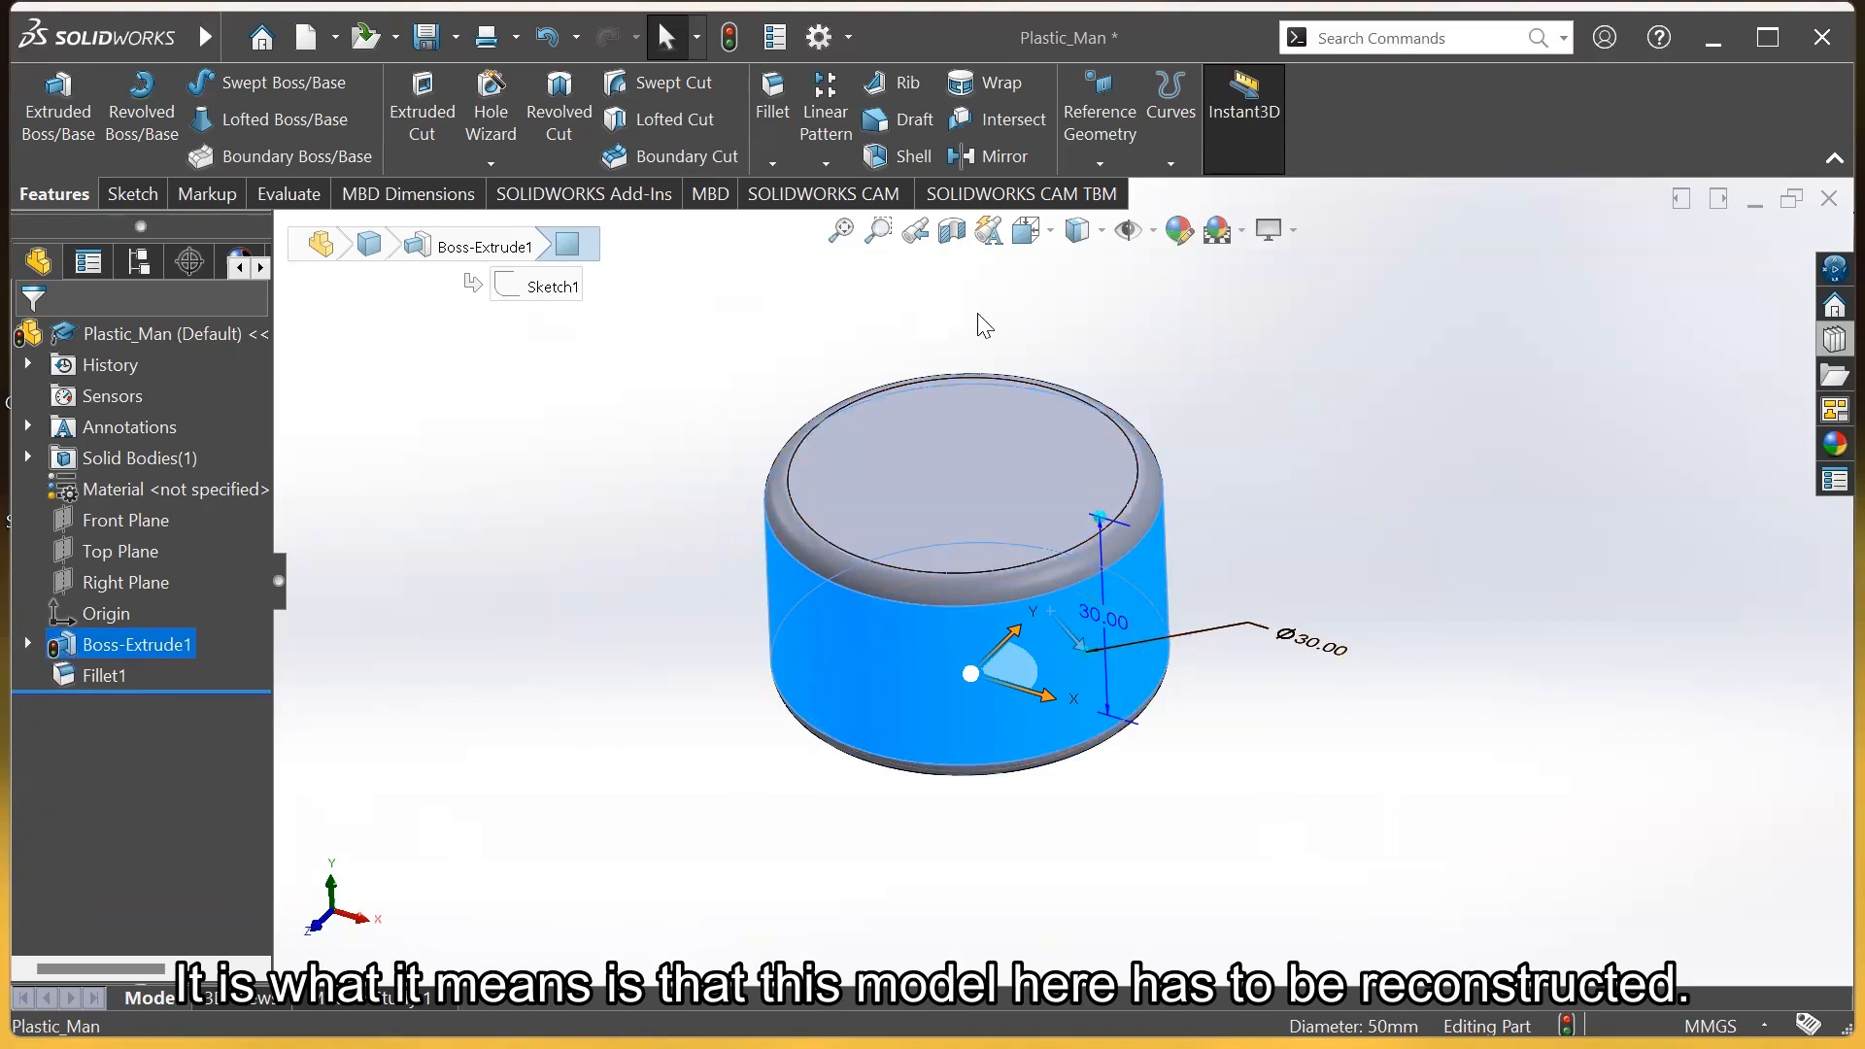
click(731, 39)
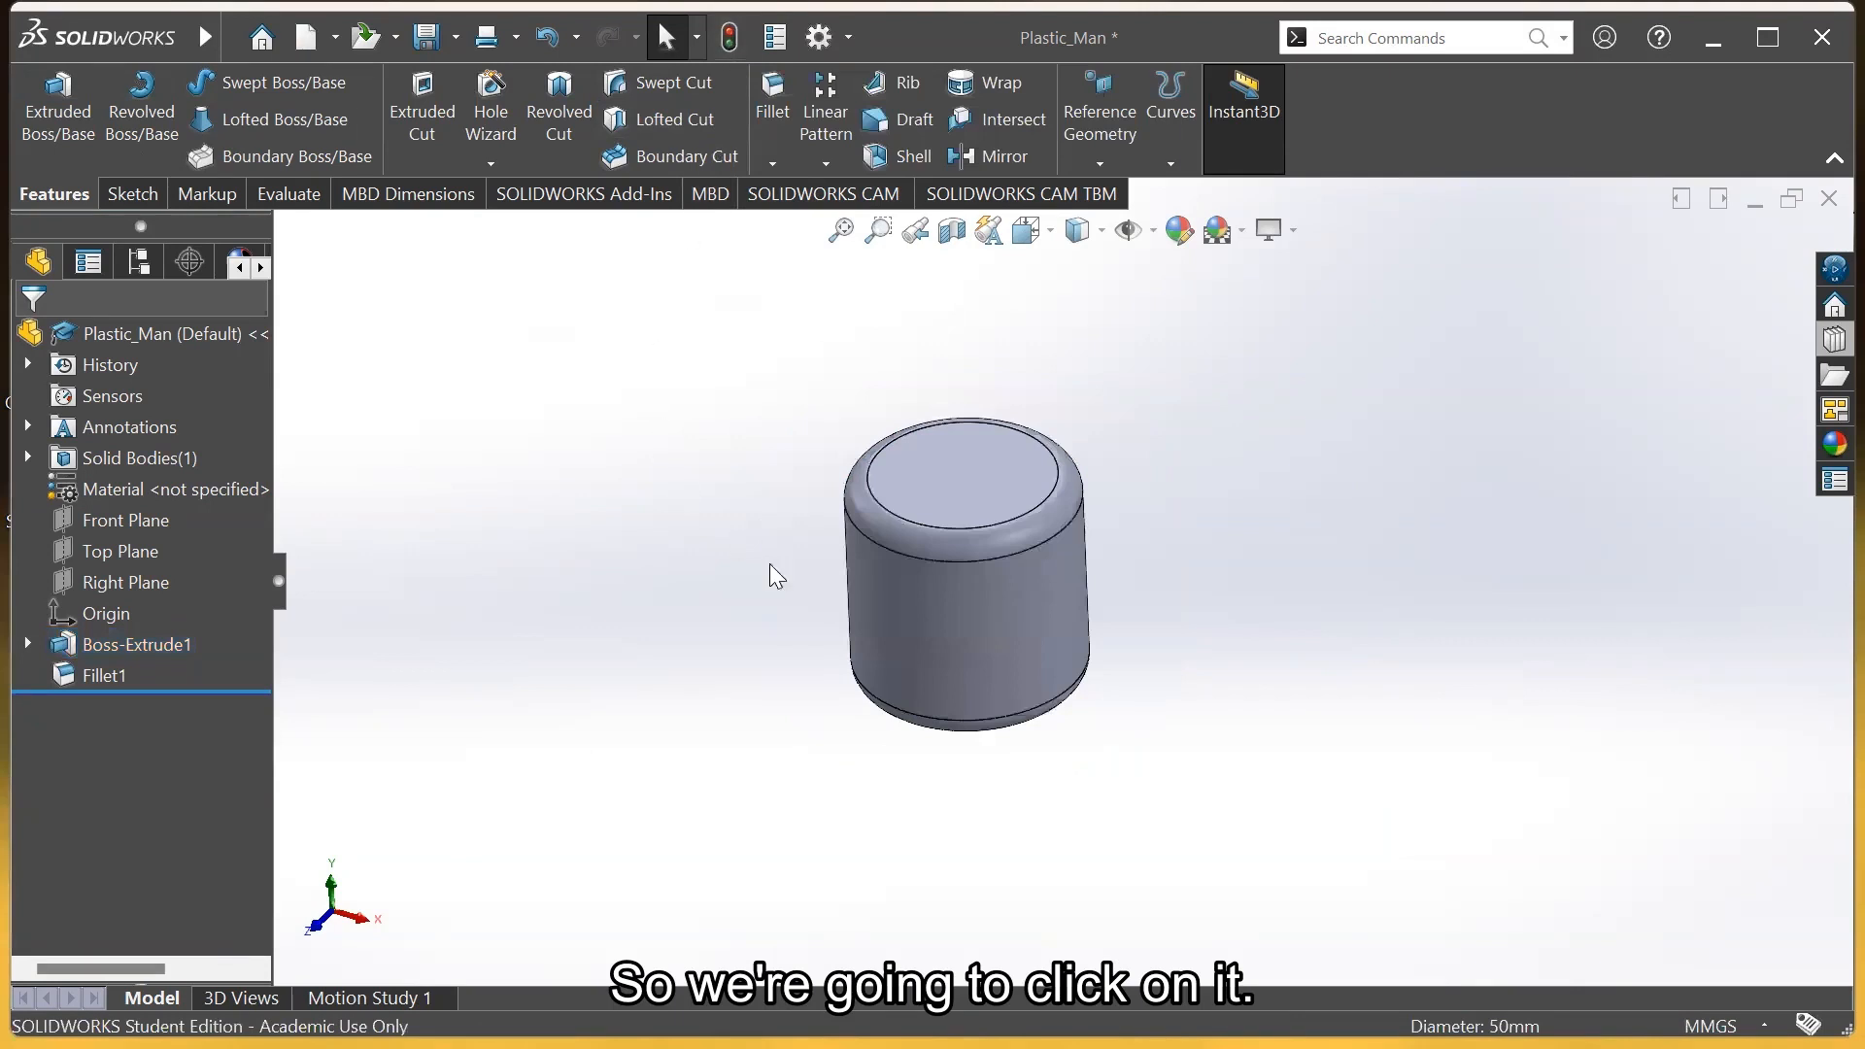
click(933, 614)
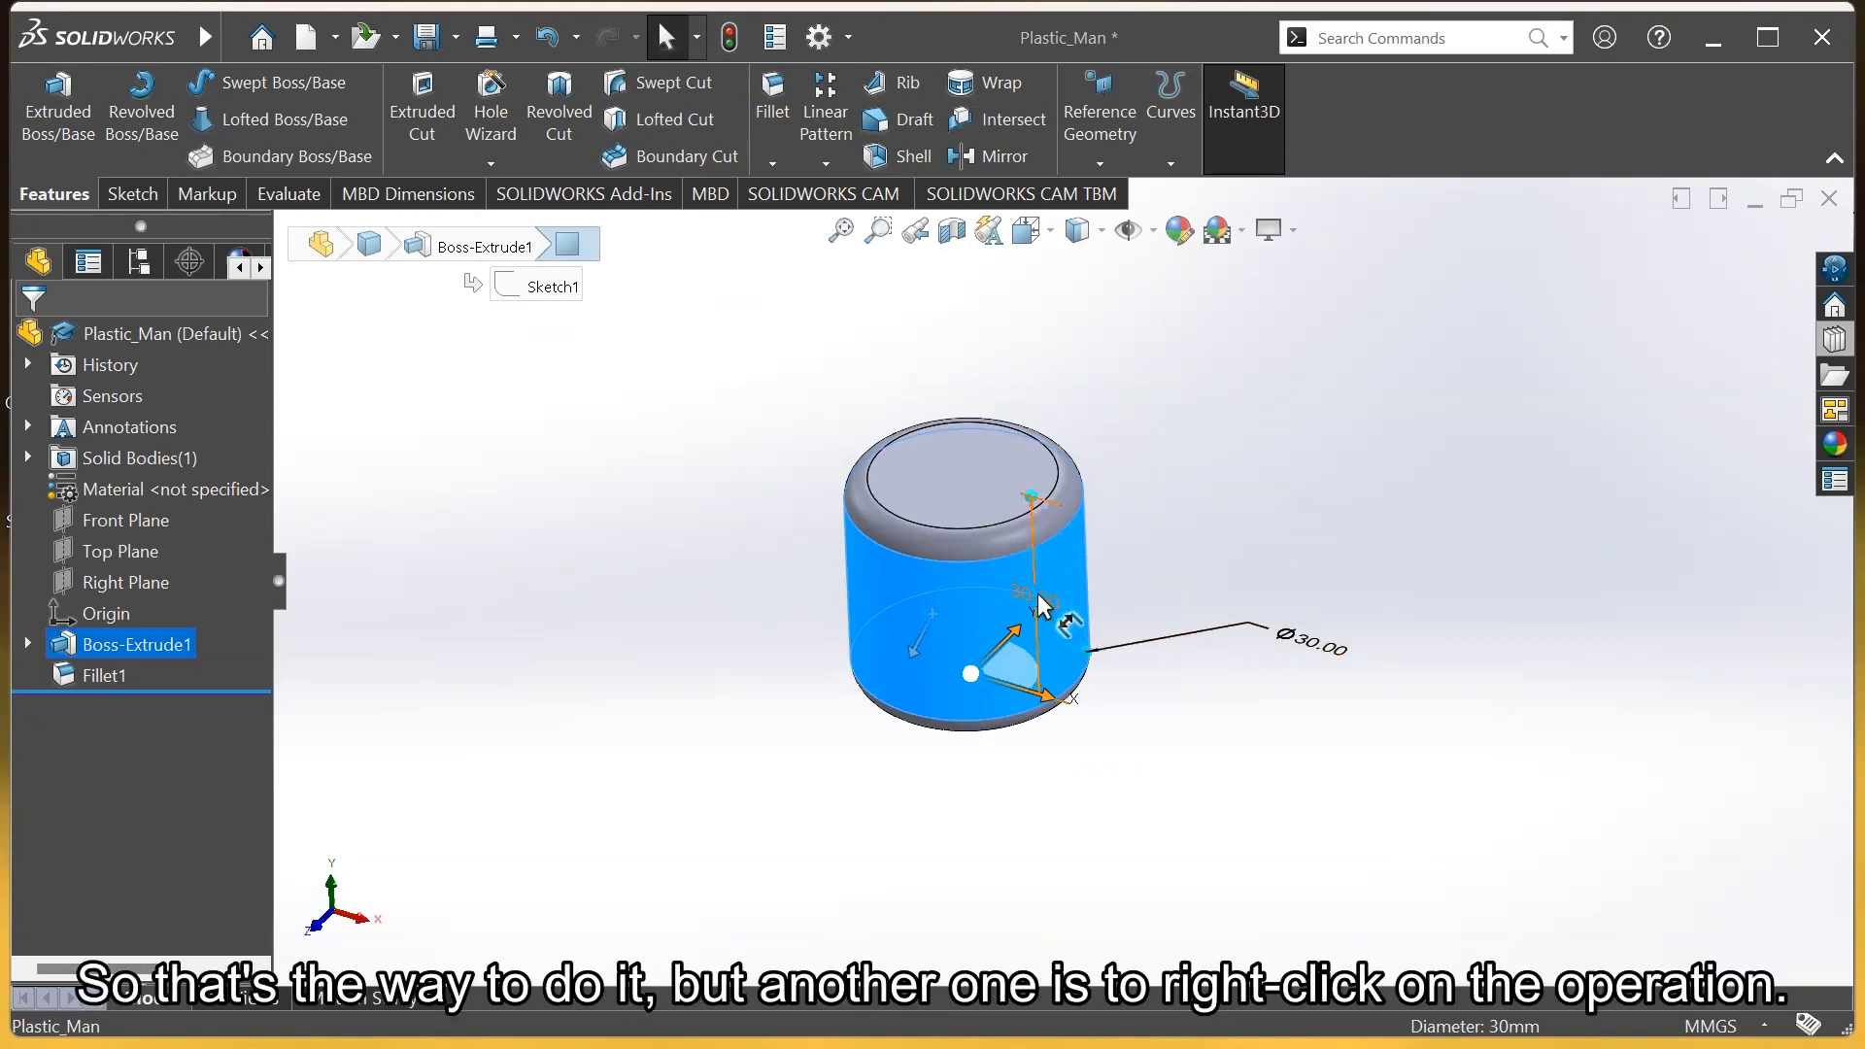
Edit Sketch1 to change the base circle from Ø30 to Ø40 and exit the sketch
click(1200, 565)
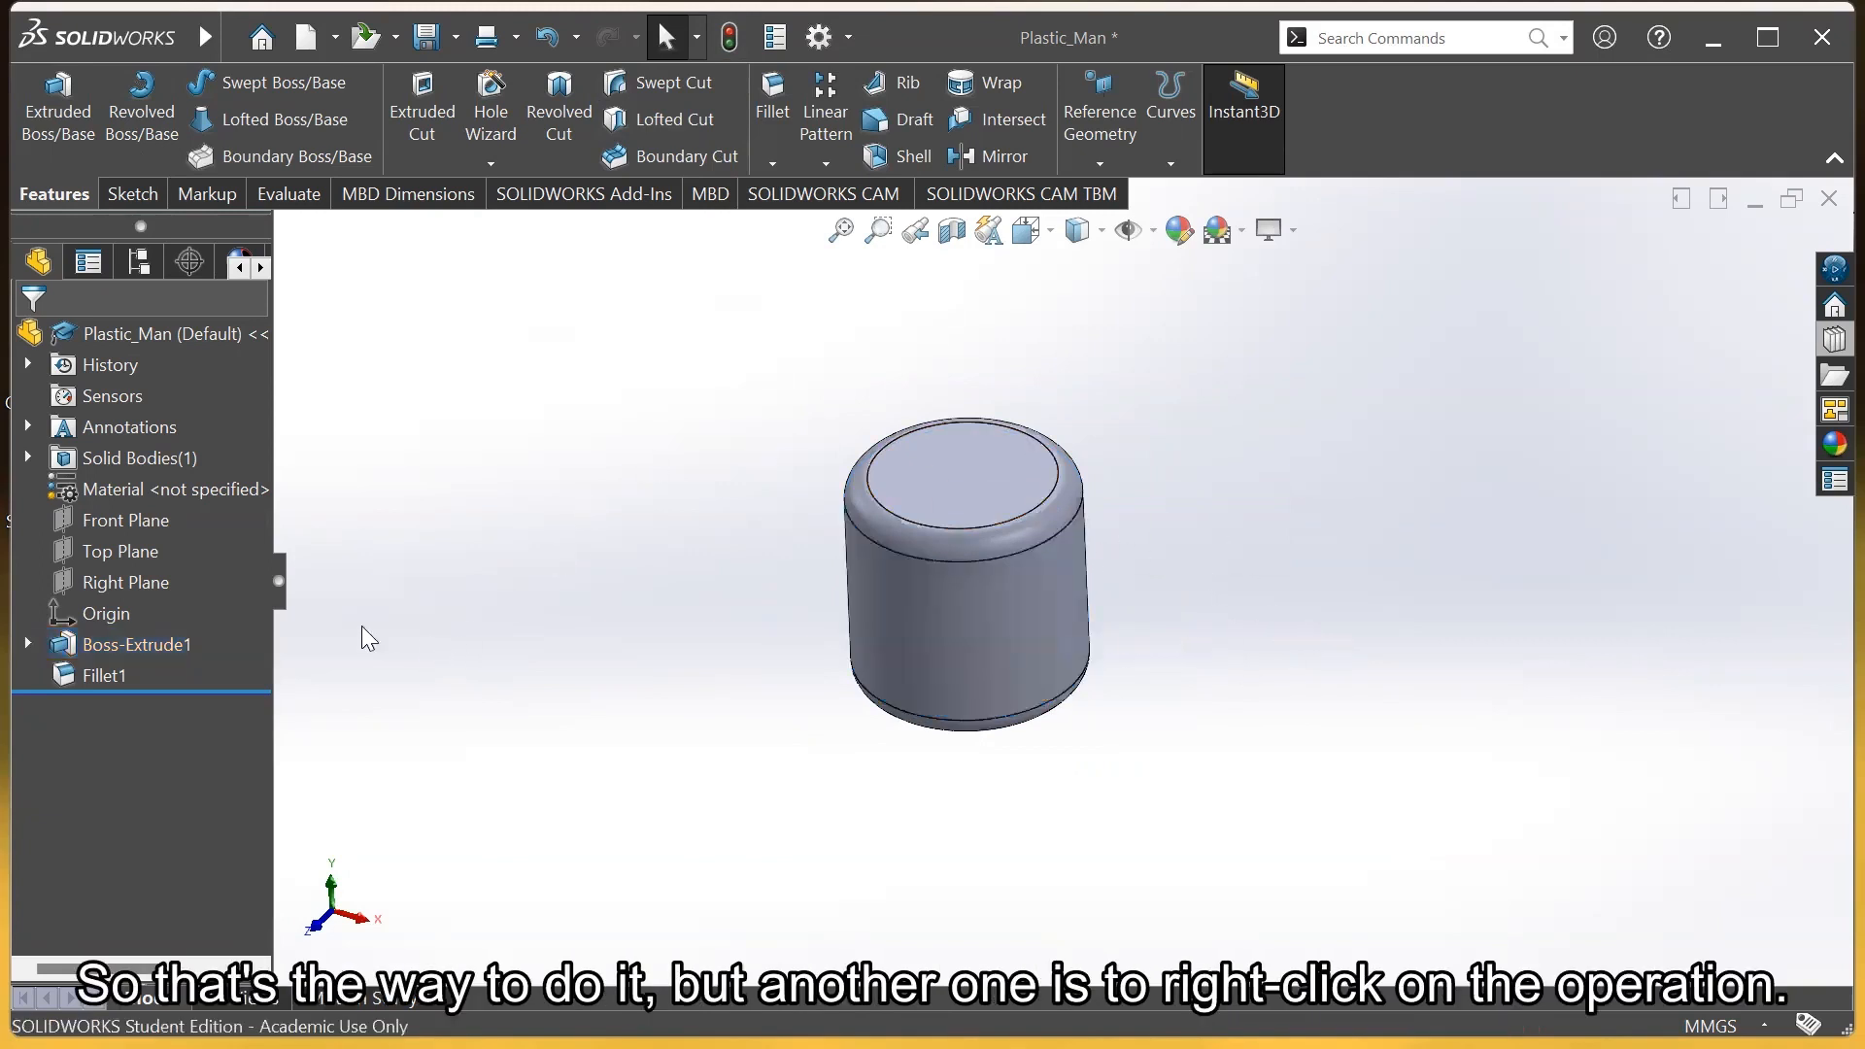
right_click(75, 649)
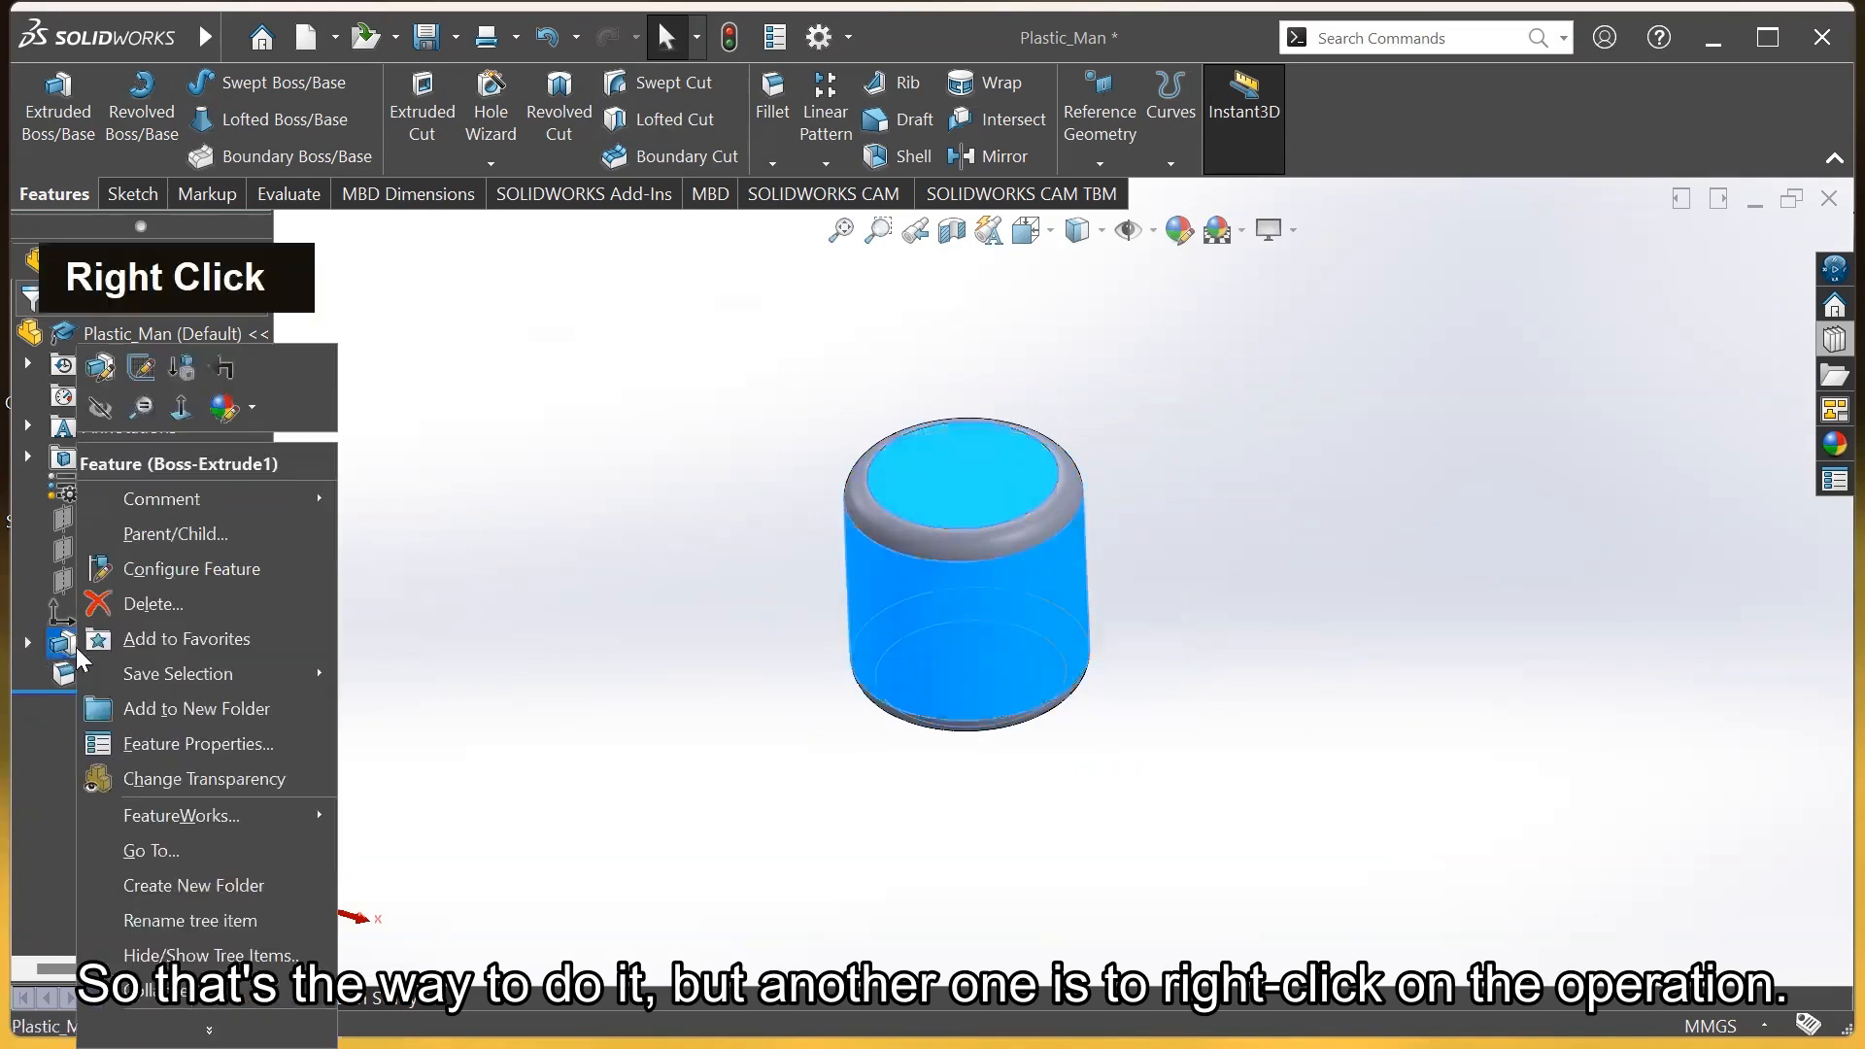
click(142, 368)
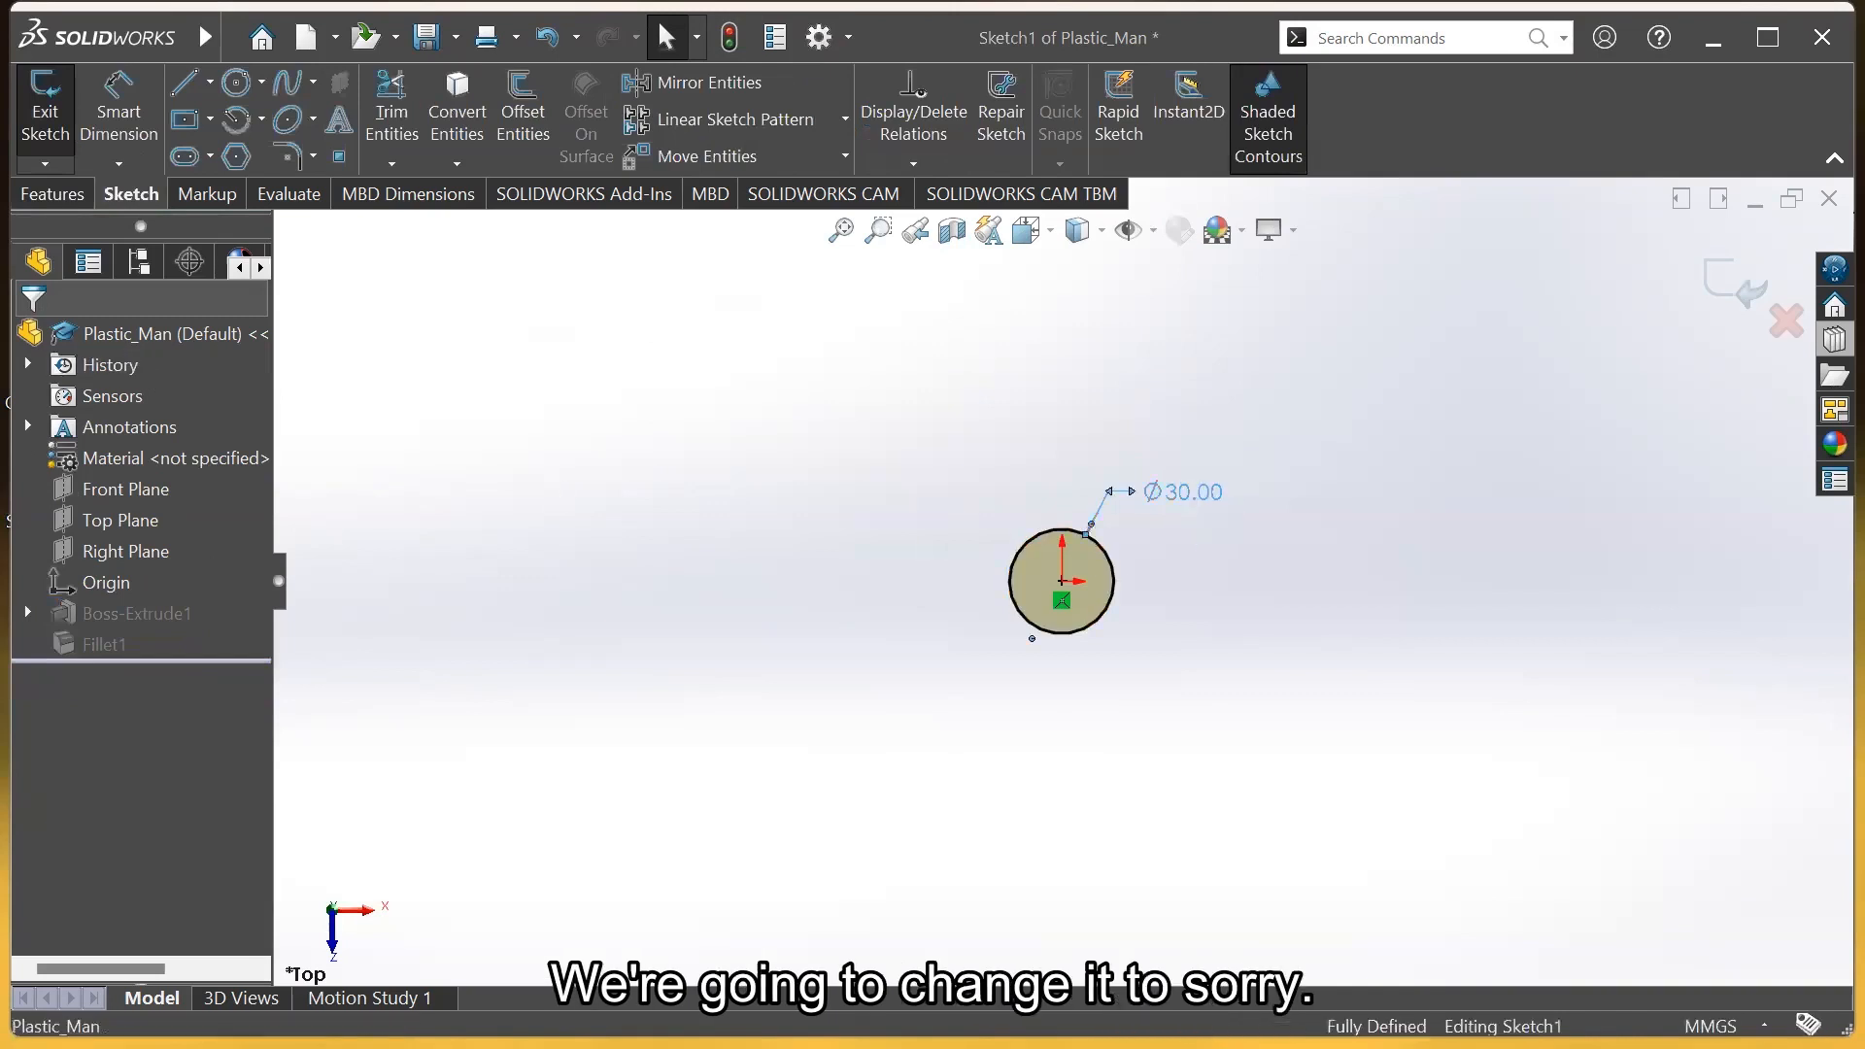
double_click(1190, 490)
text(40)
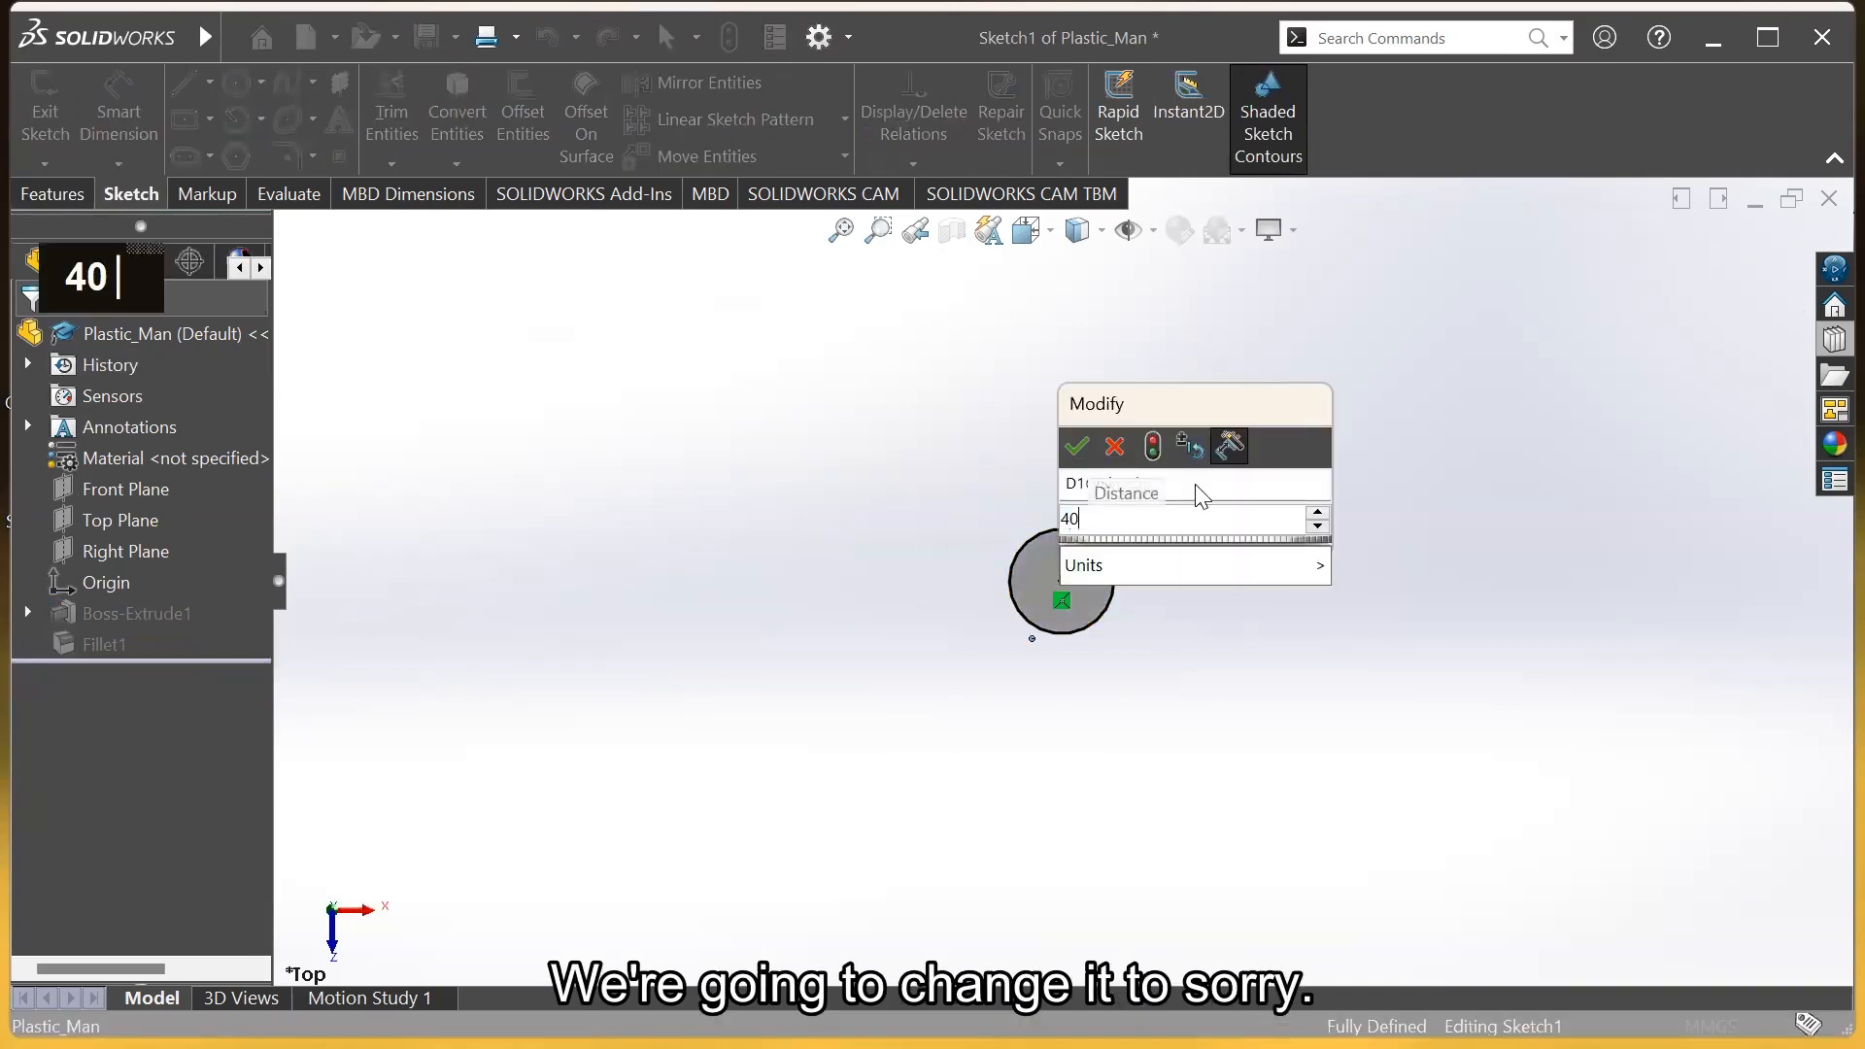
key(Return)
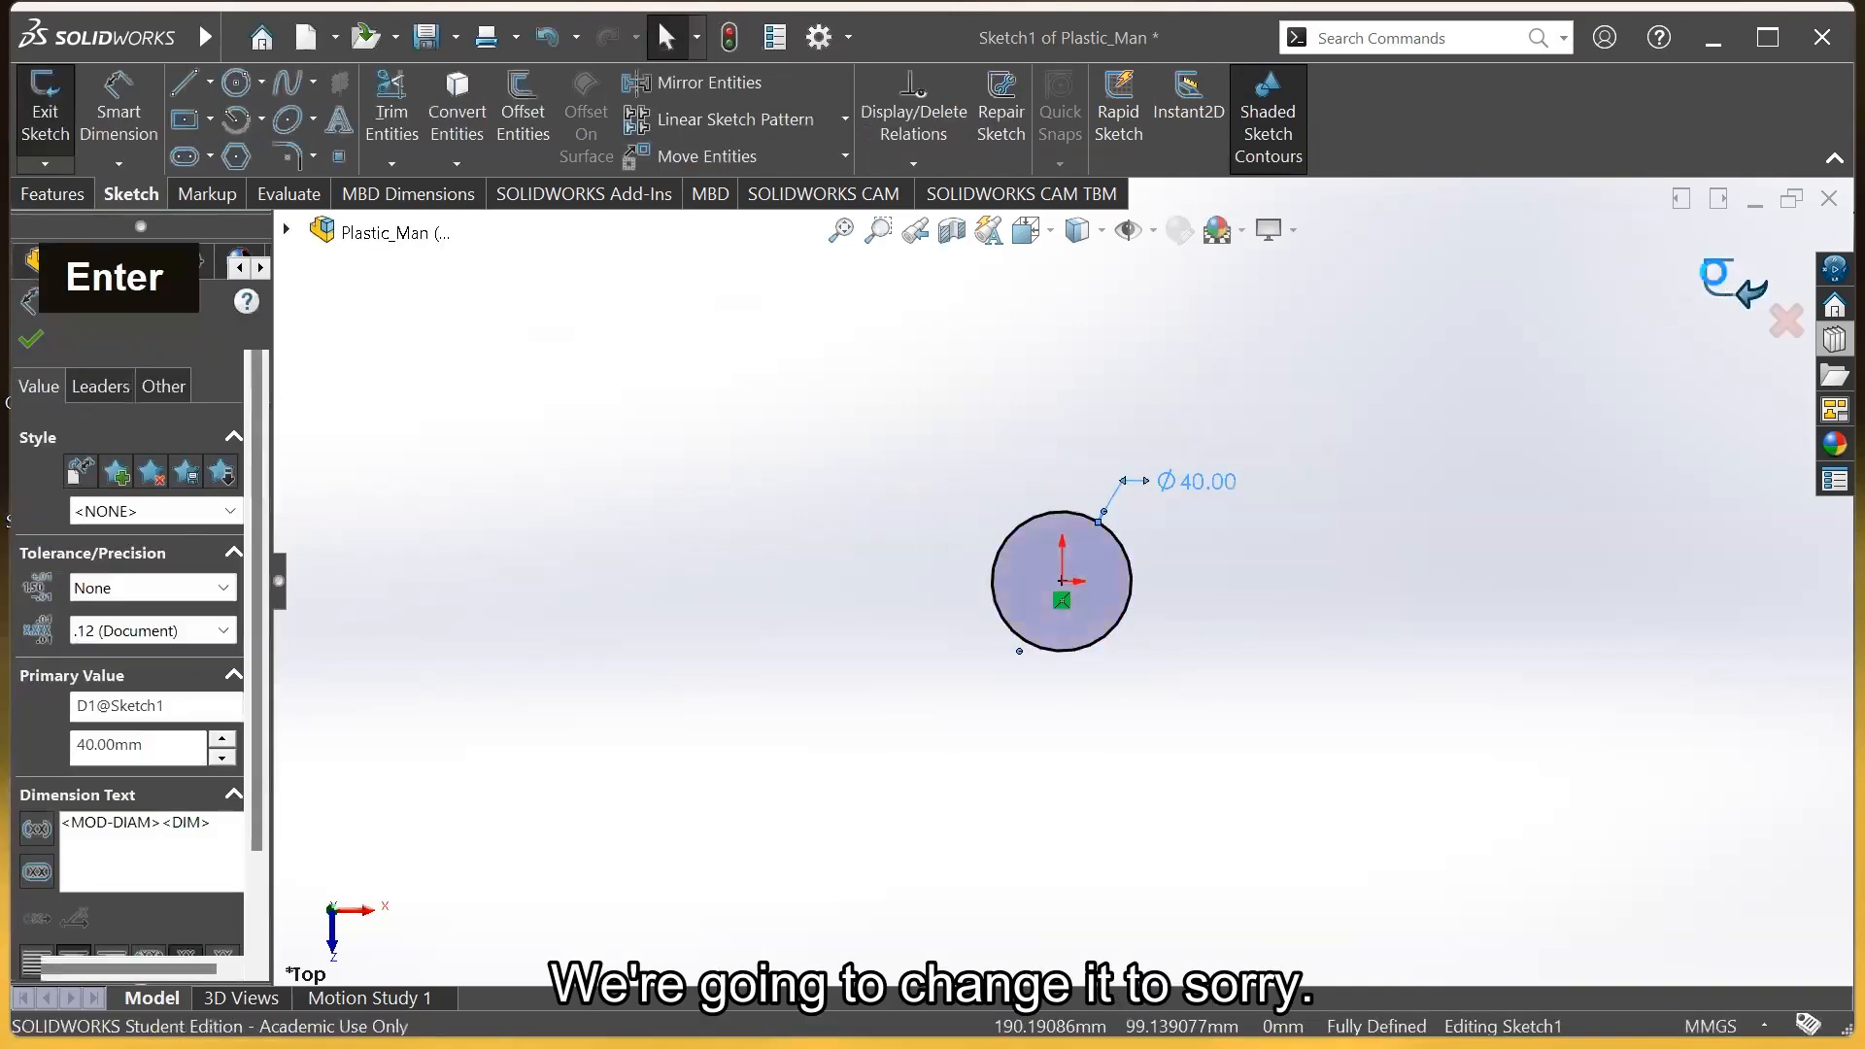
click(1740, 275)
Orbit and zoom to inspect the rebuilt Ø40 cylinder's extrusion dimensions
middle_drag(1170, 645, 1174, 492)
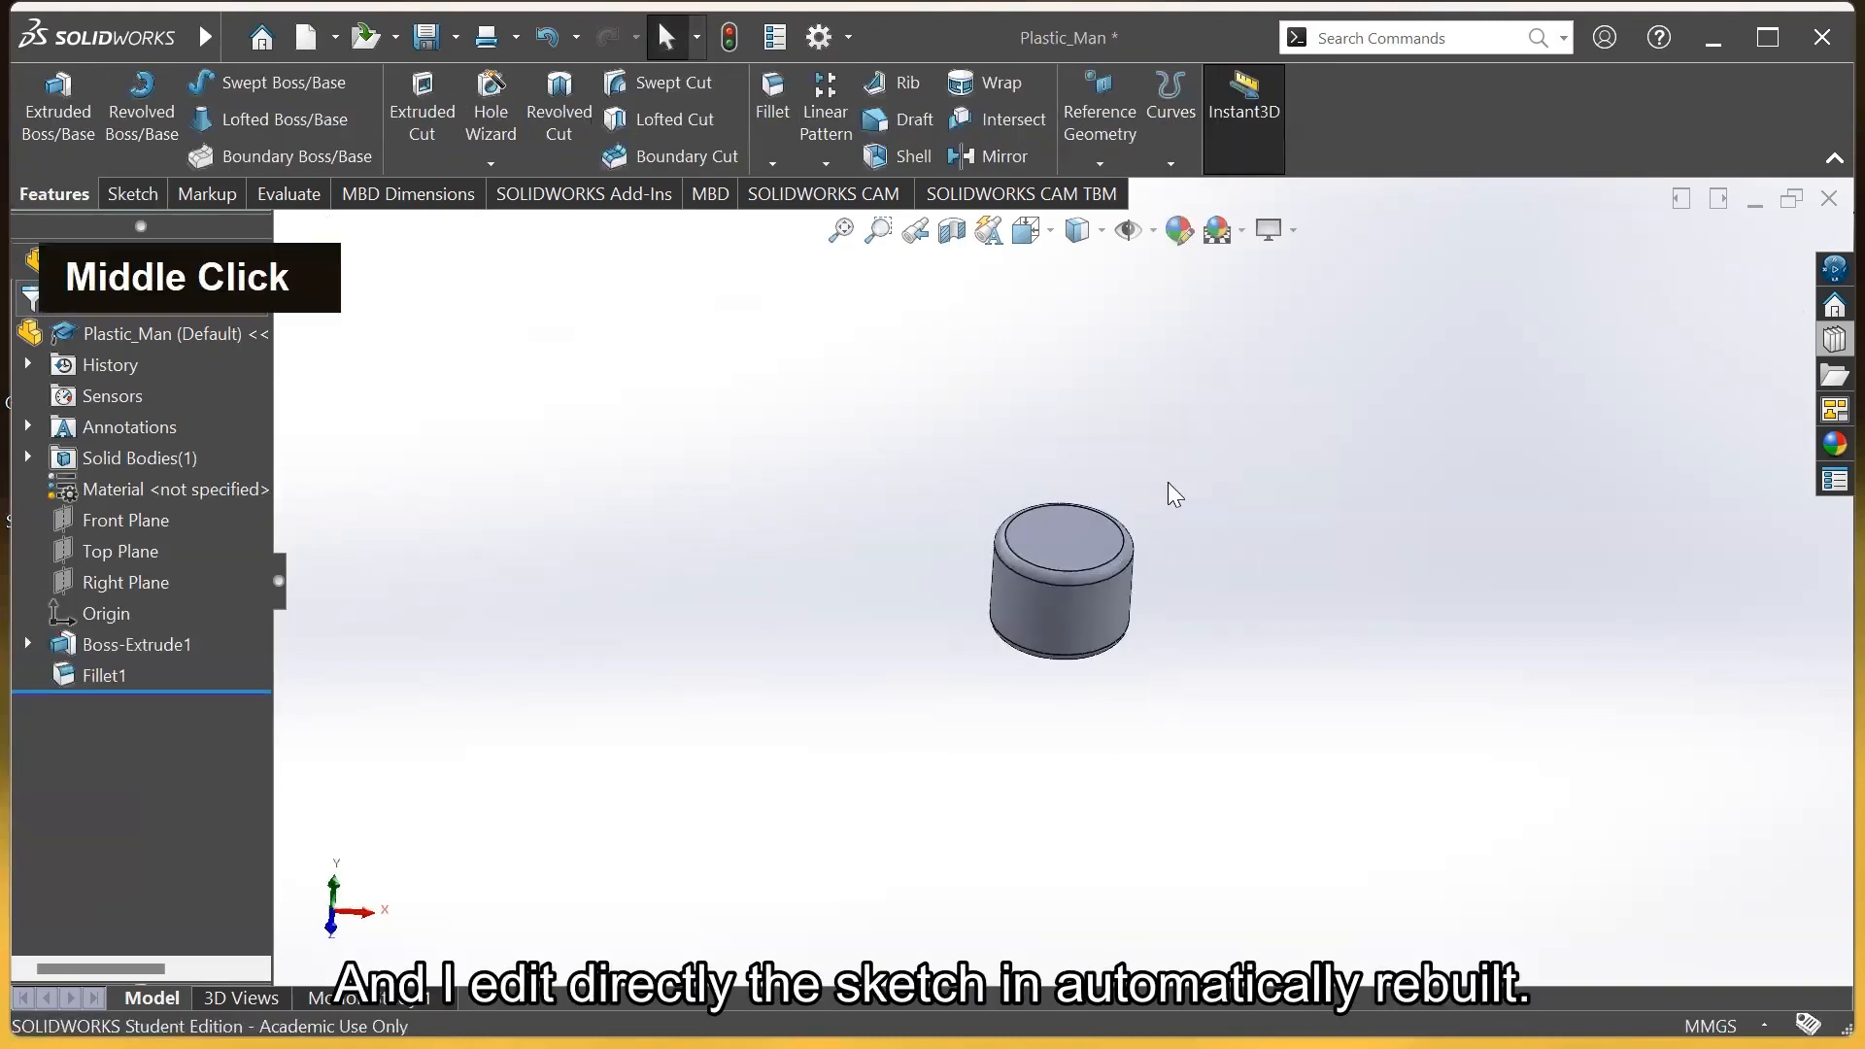
scroll(1133, 603, down, 3)
scroll(1028, 624, down, 1)
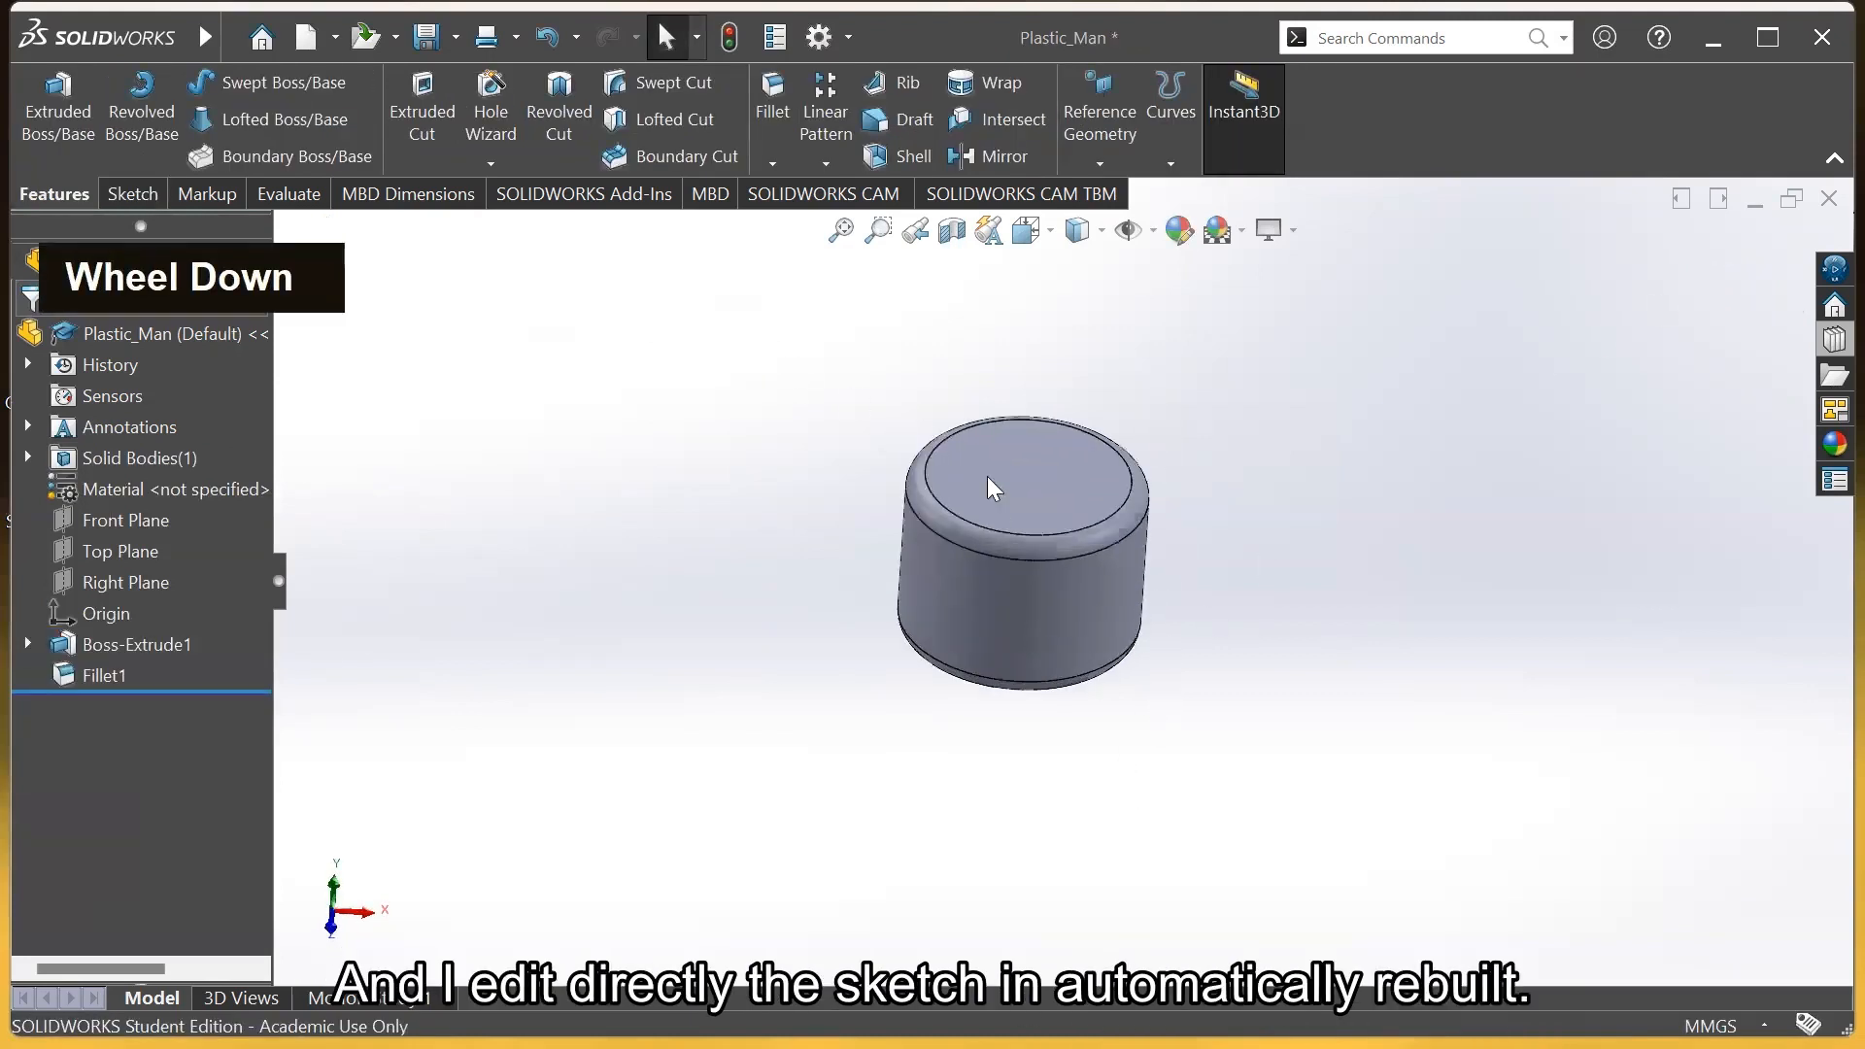
click(993, 592)
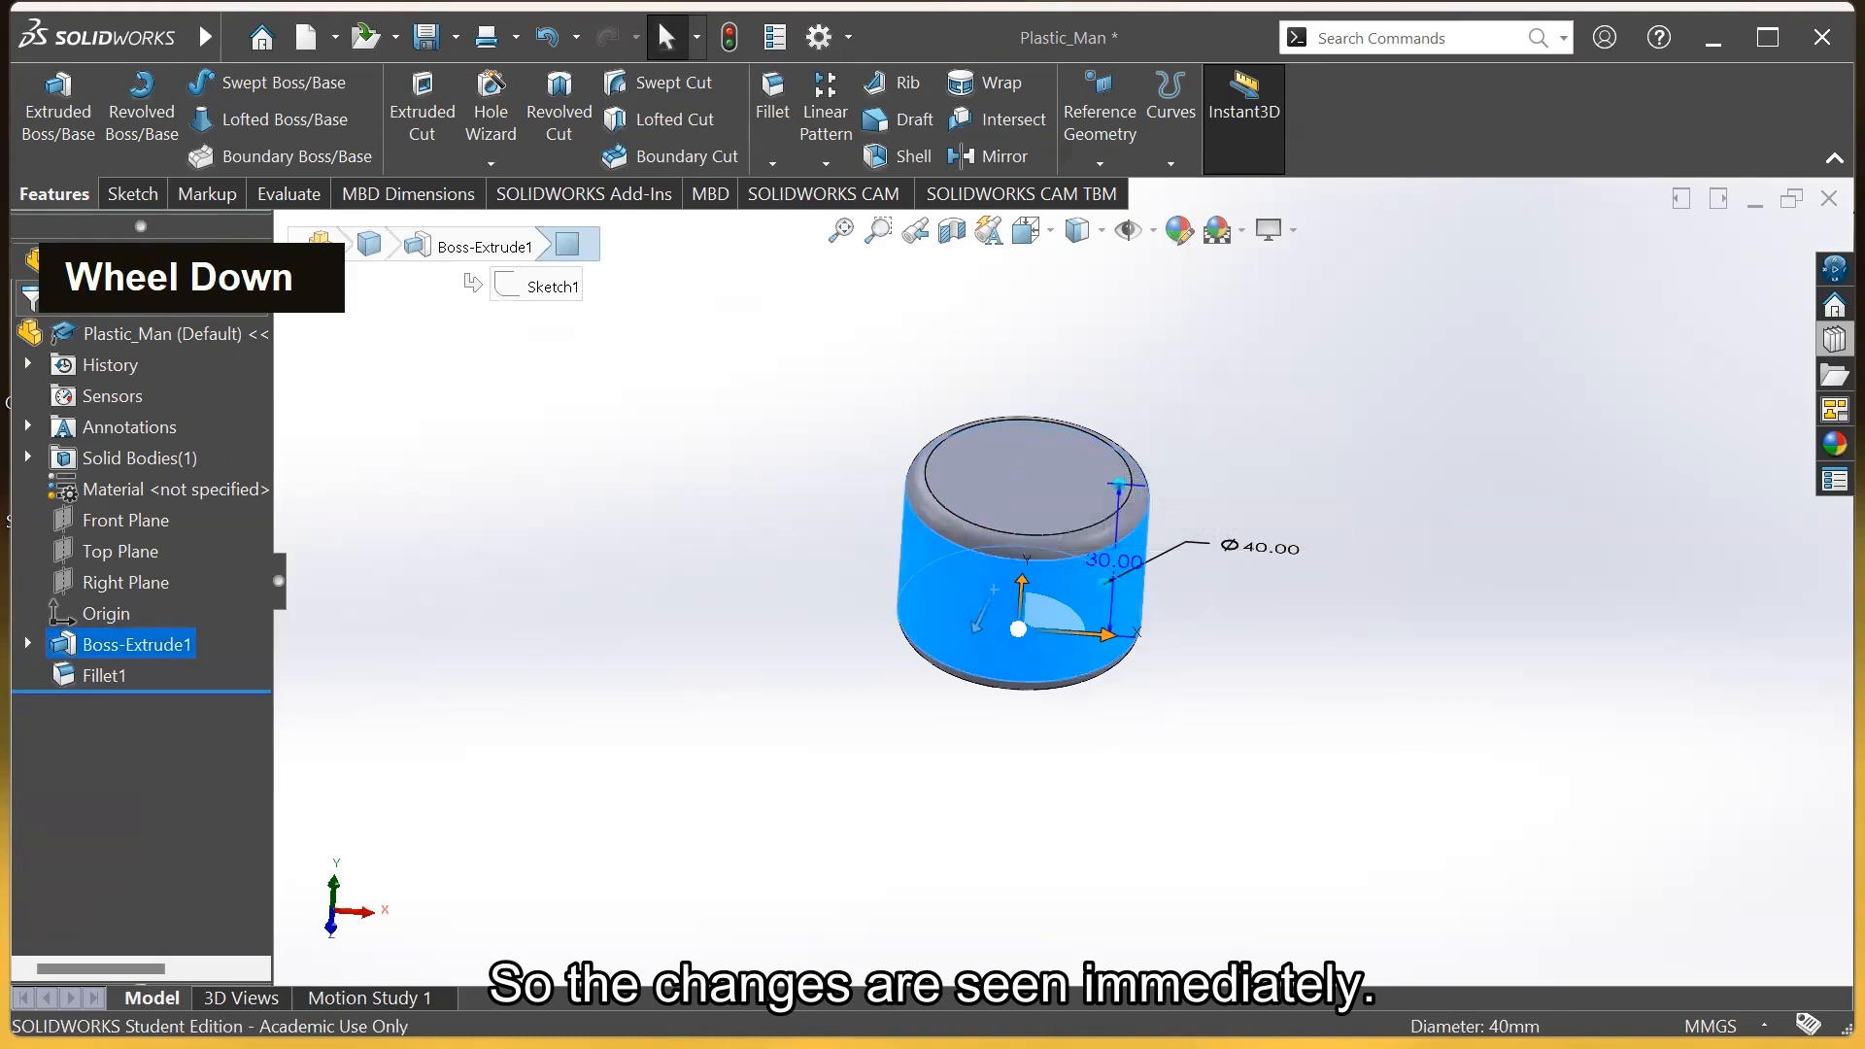
click(774, 540)
scroll(1139, 581, down, 2)
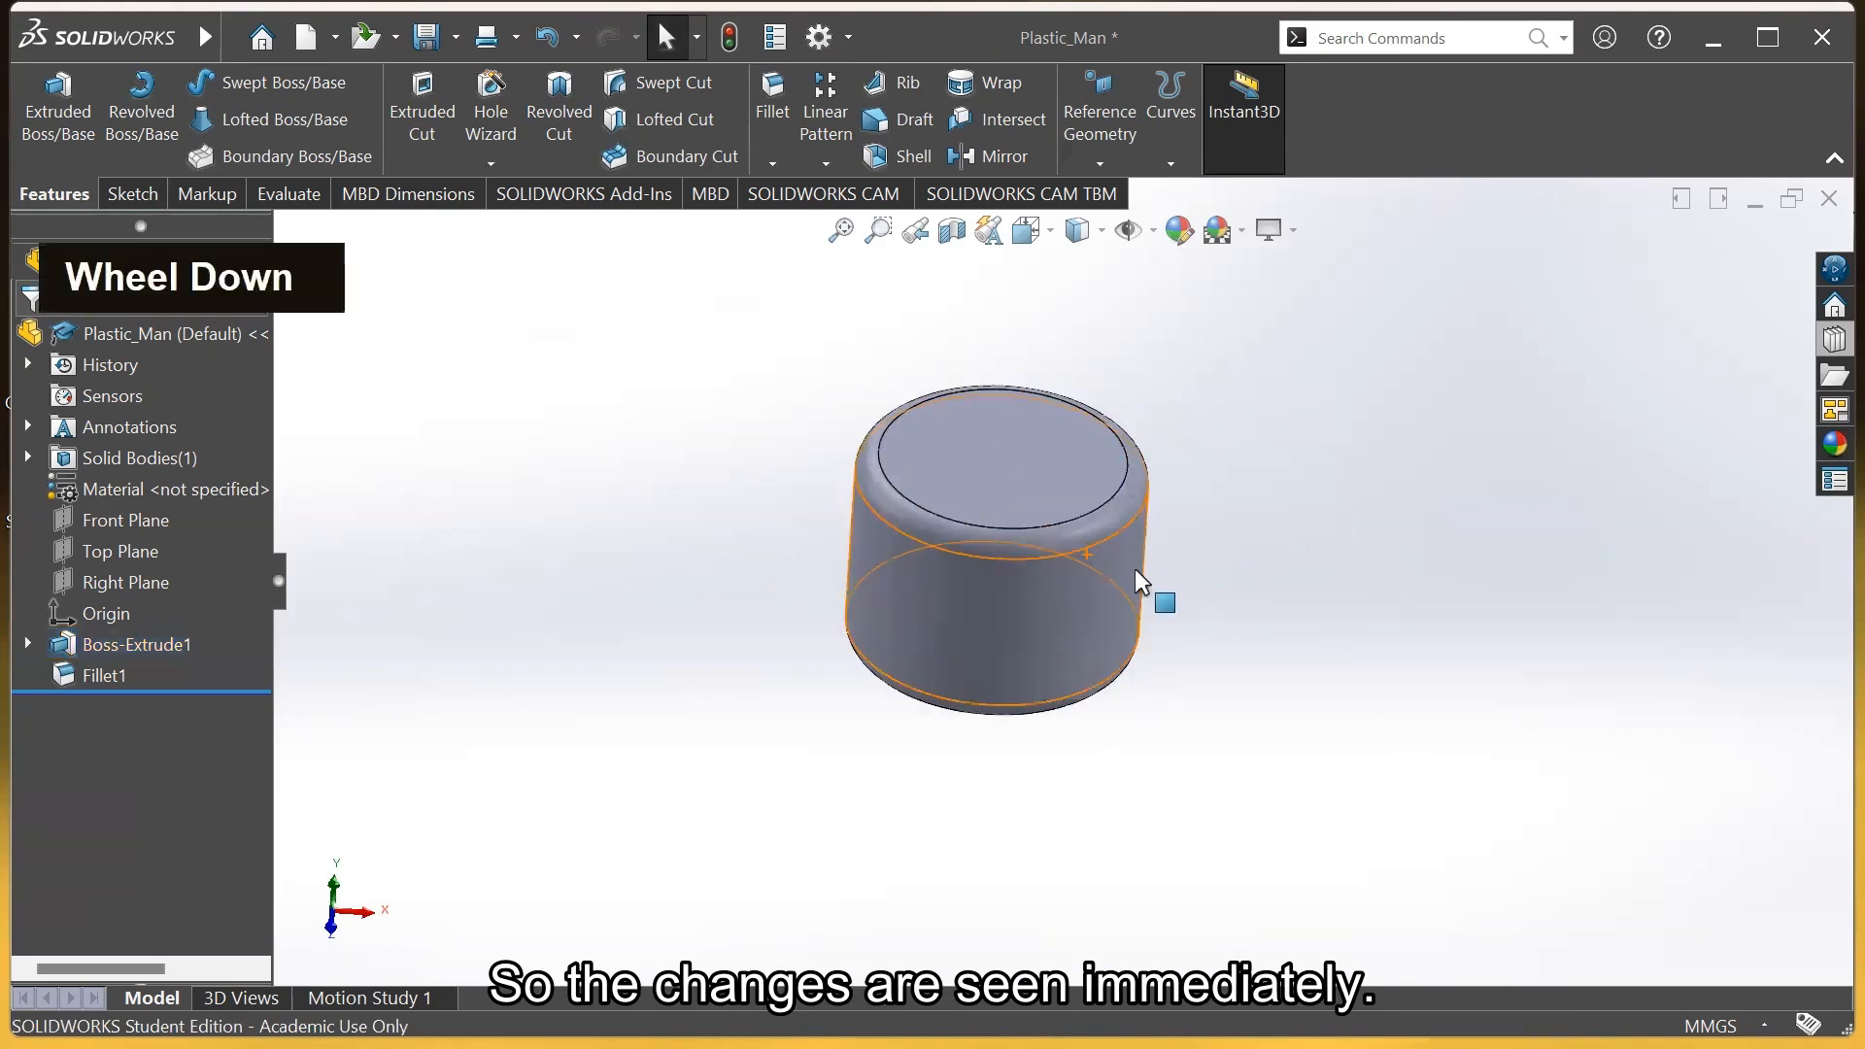
right_click(140, 643)
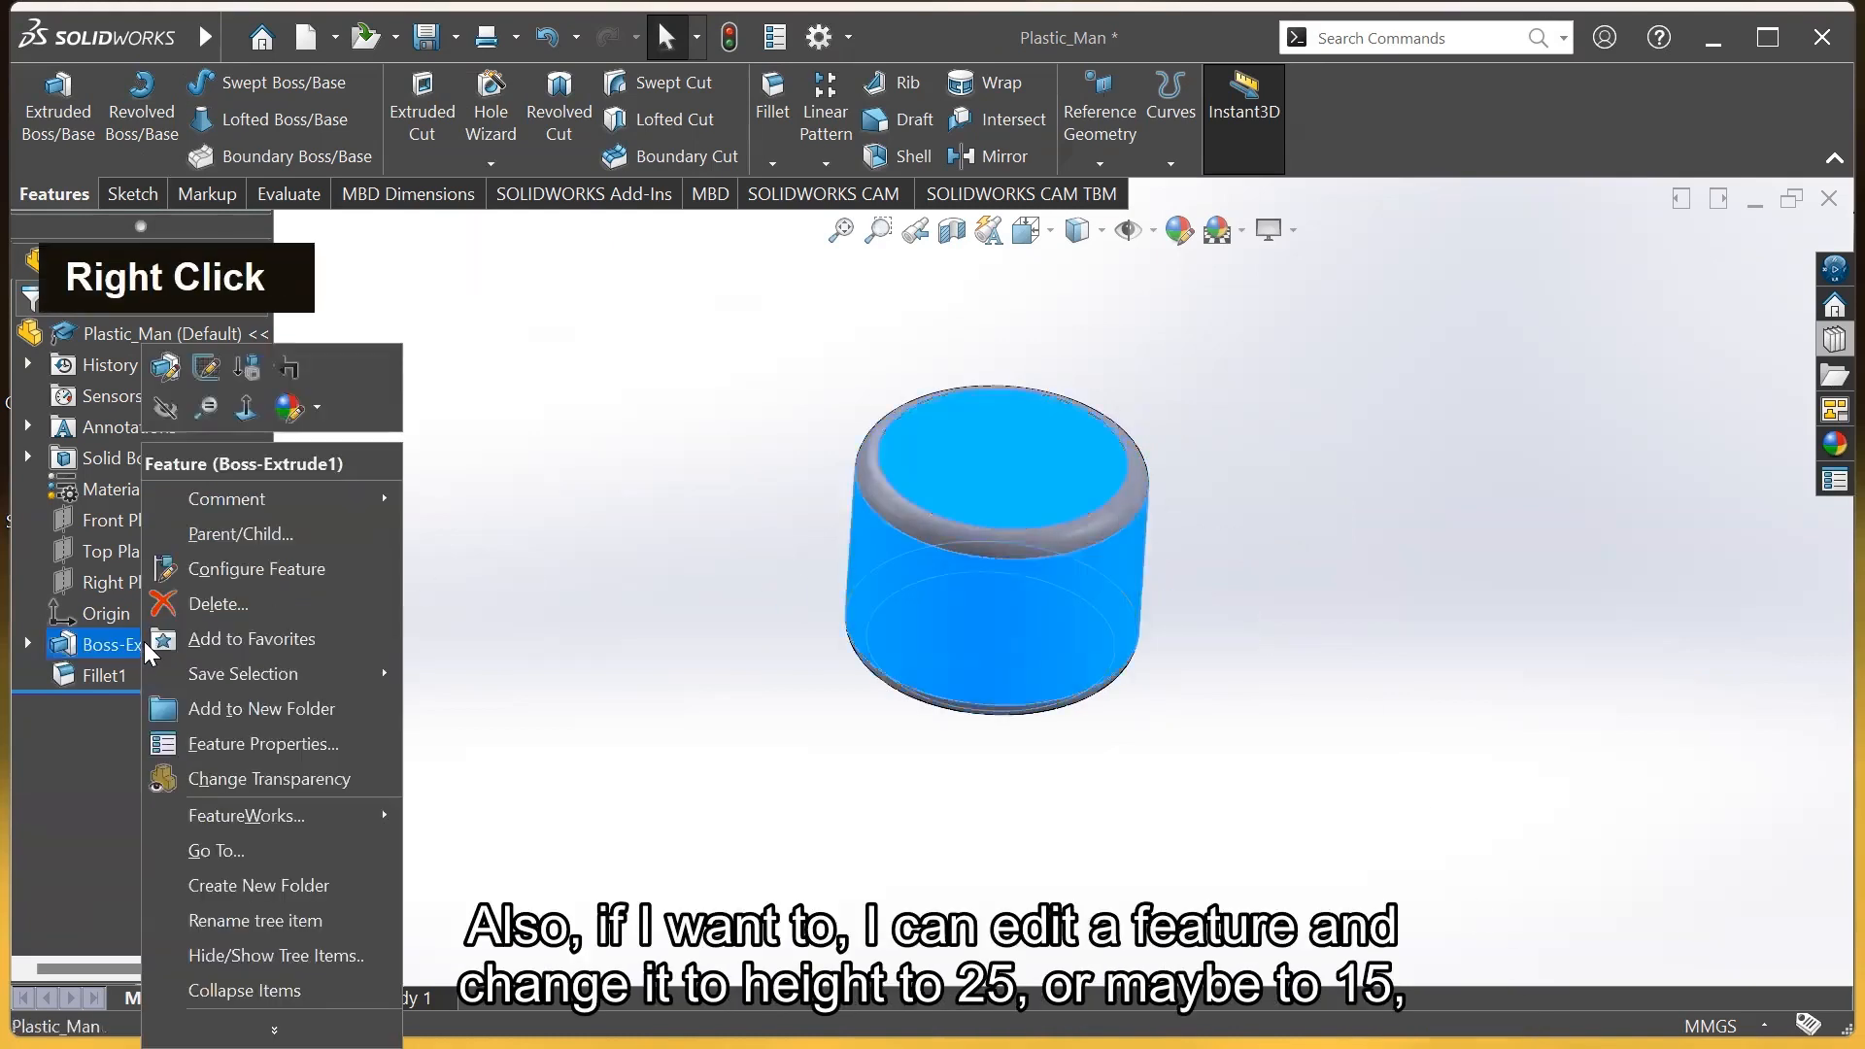
click(165, 365)
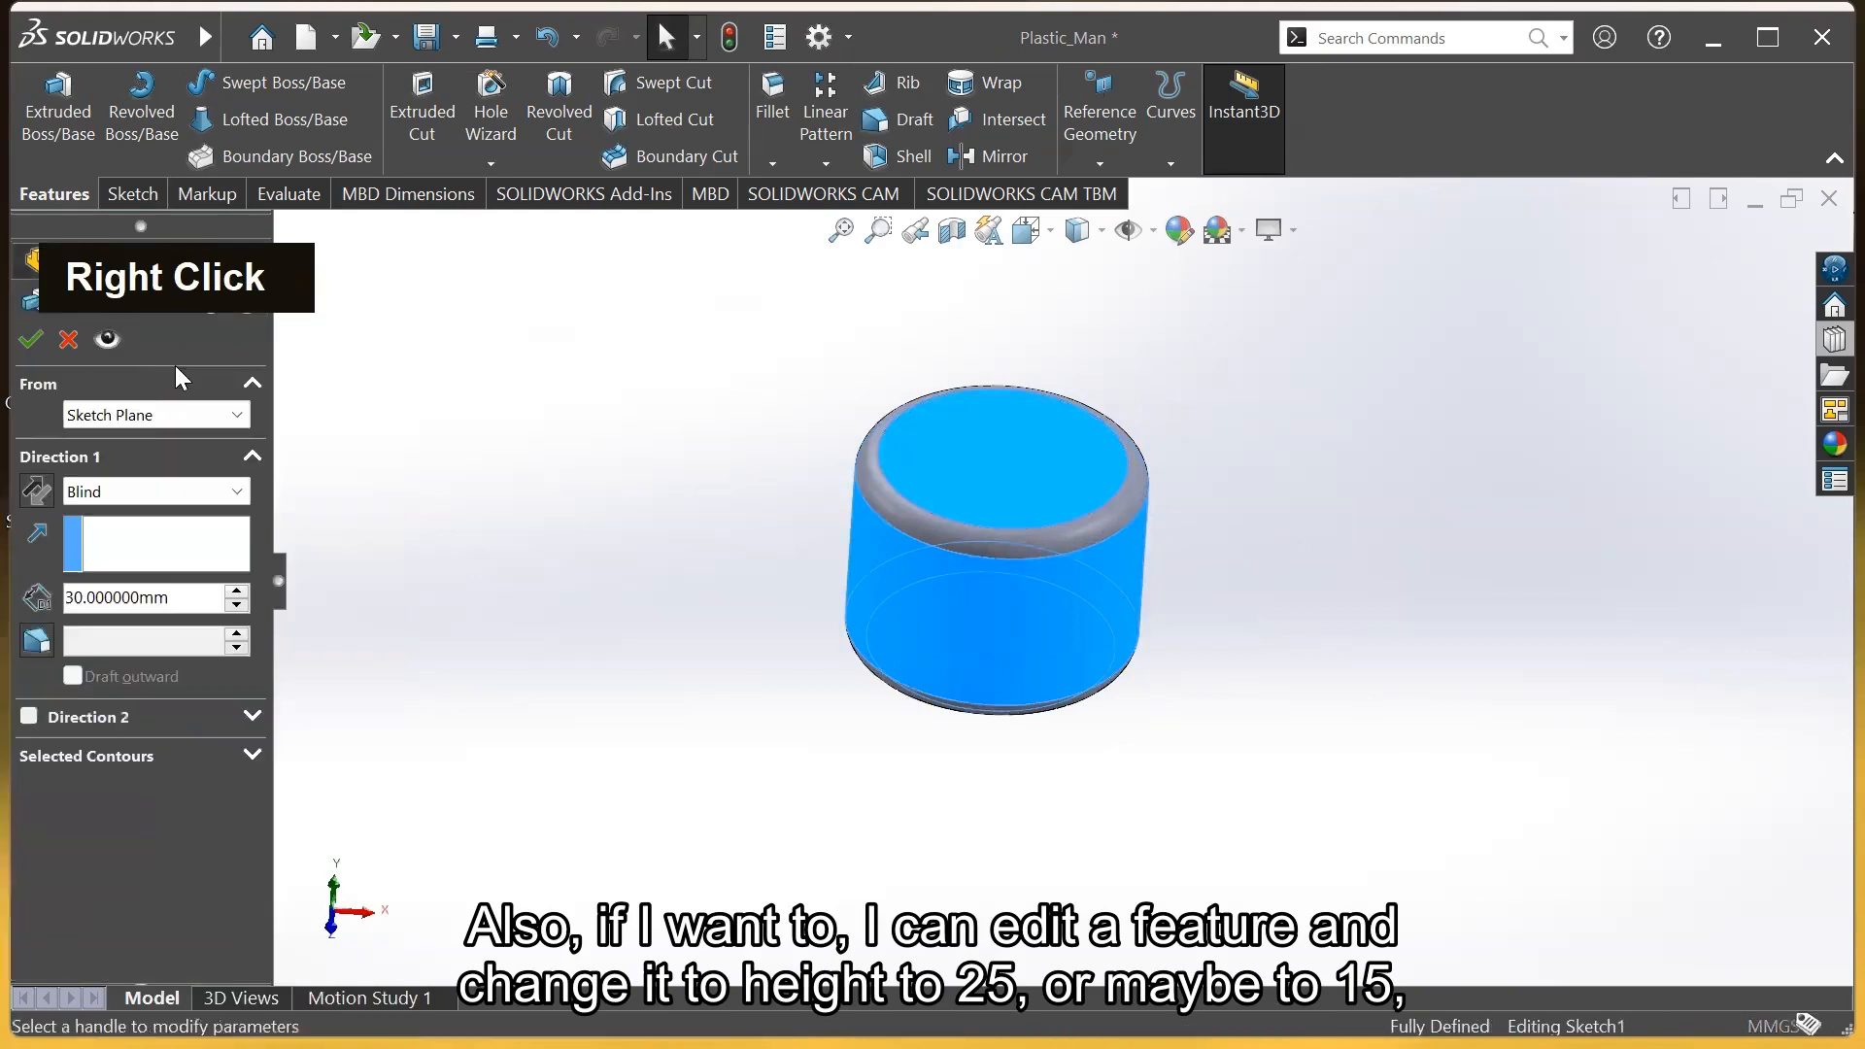
text(25)
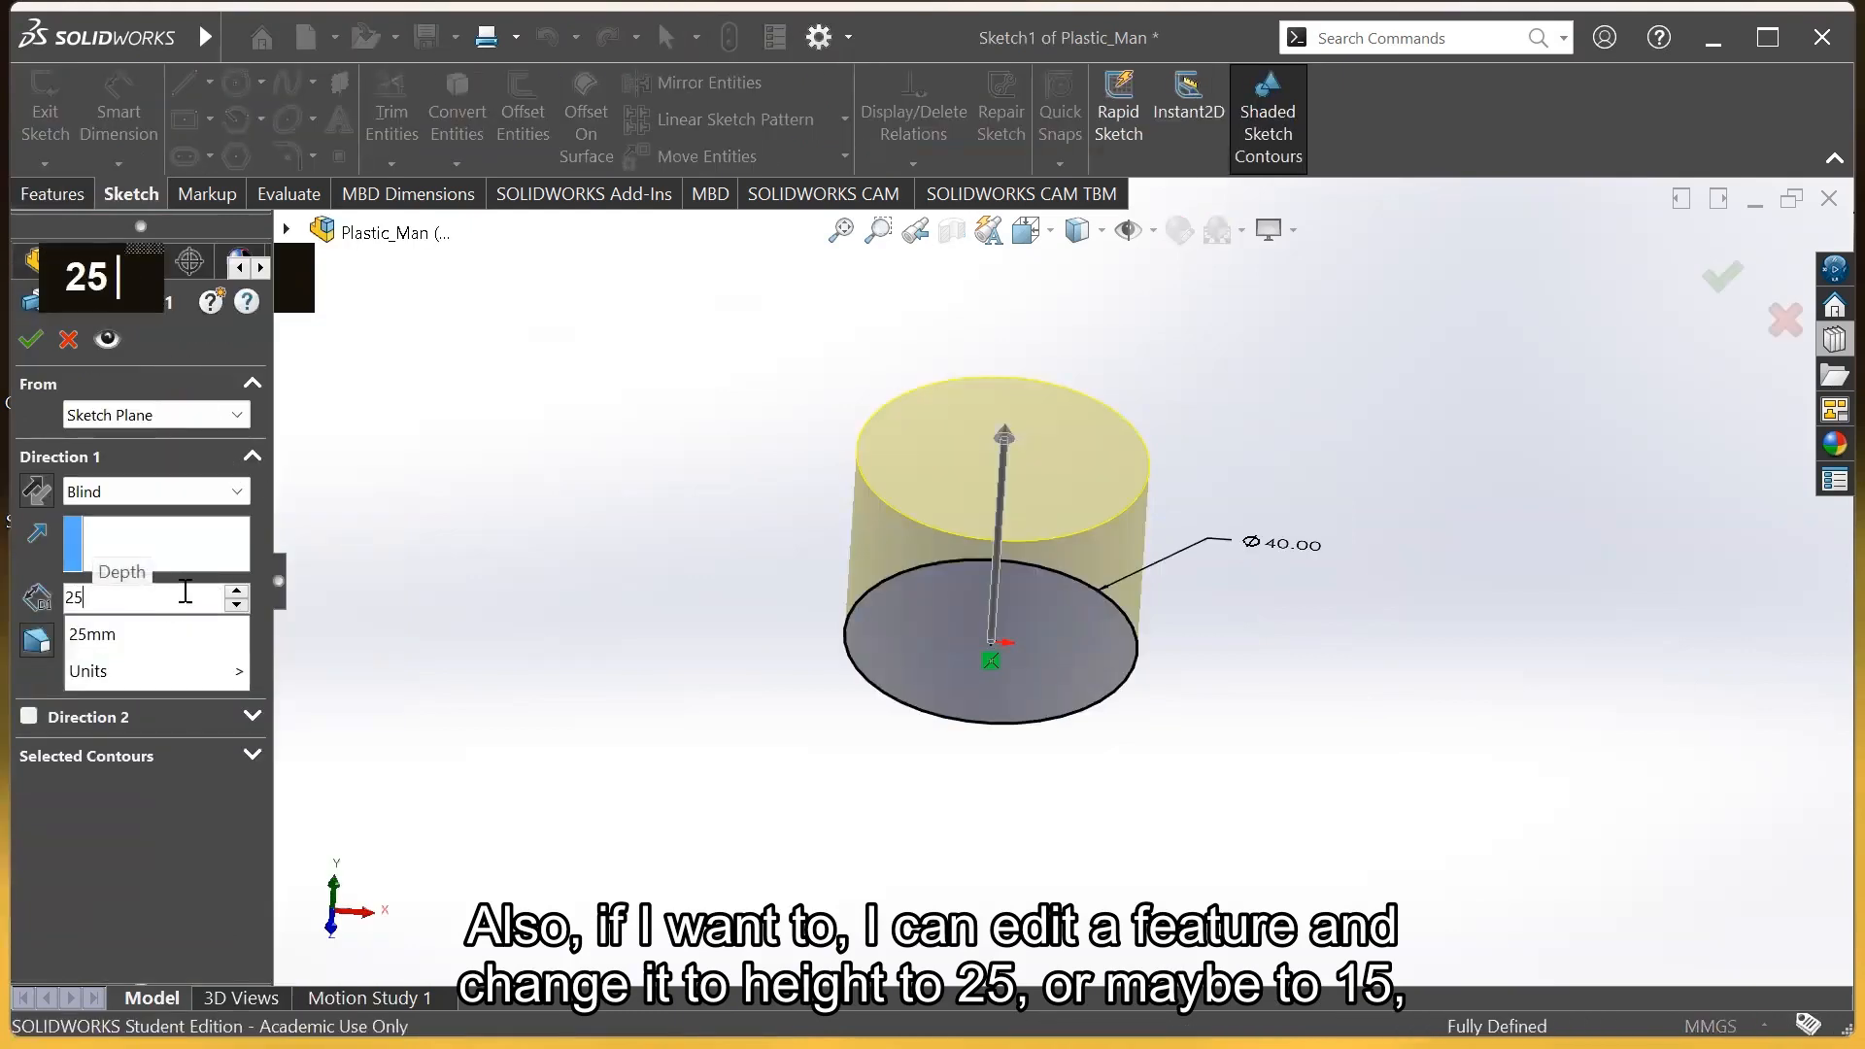
key(Return)
double_click(189, 595)
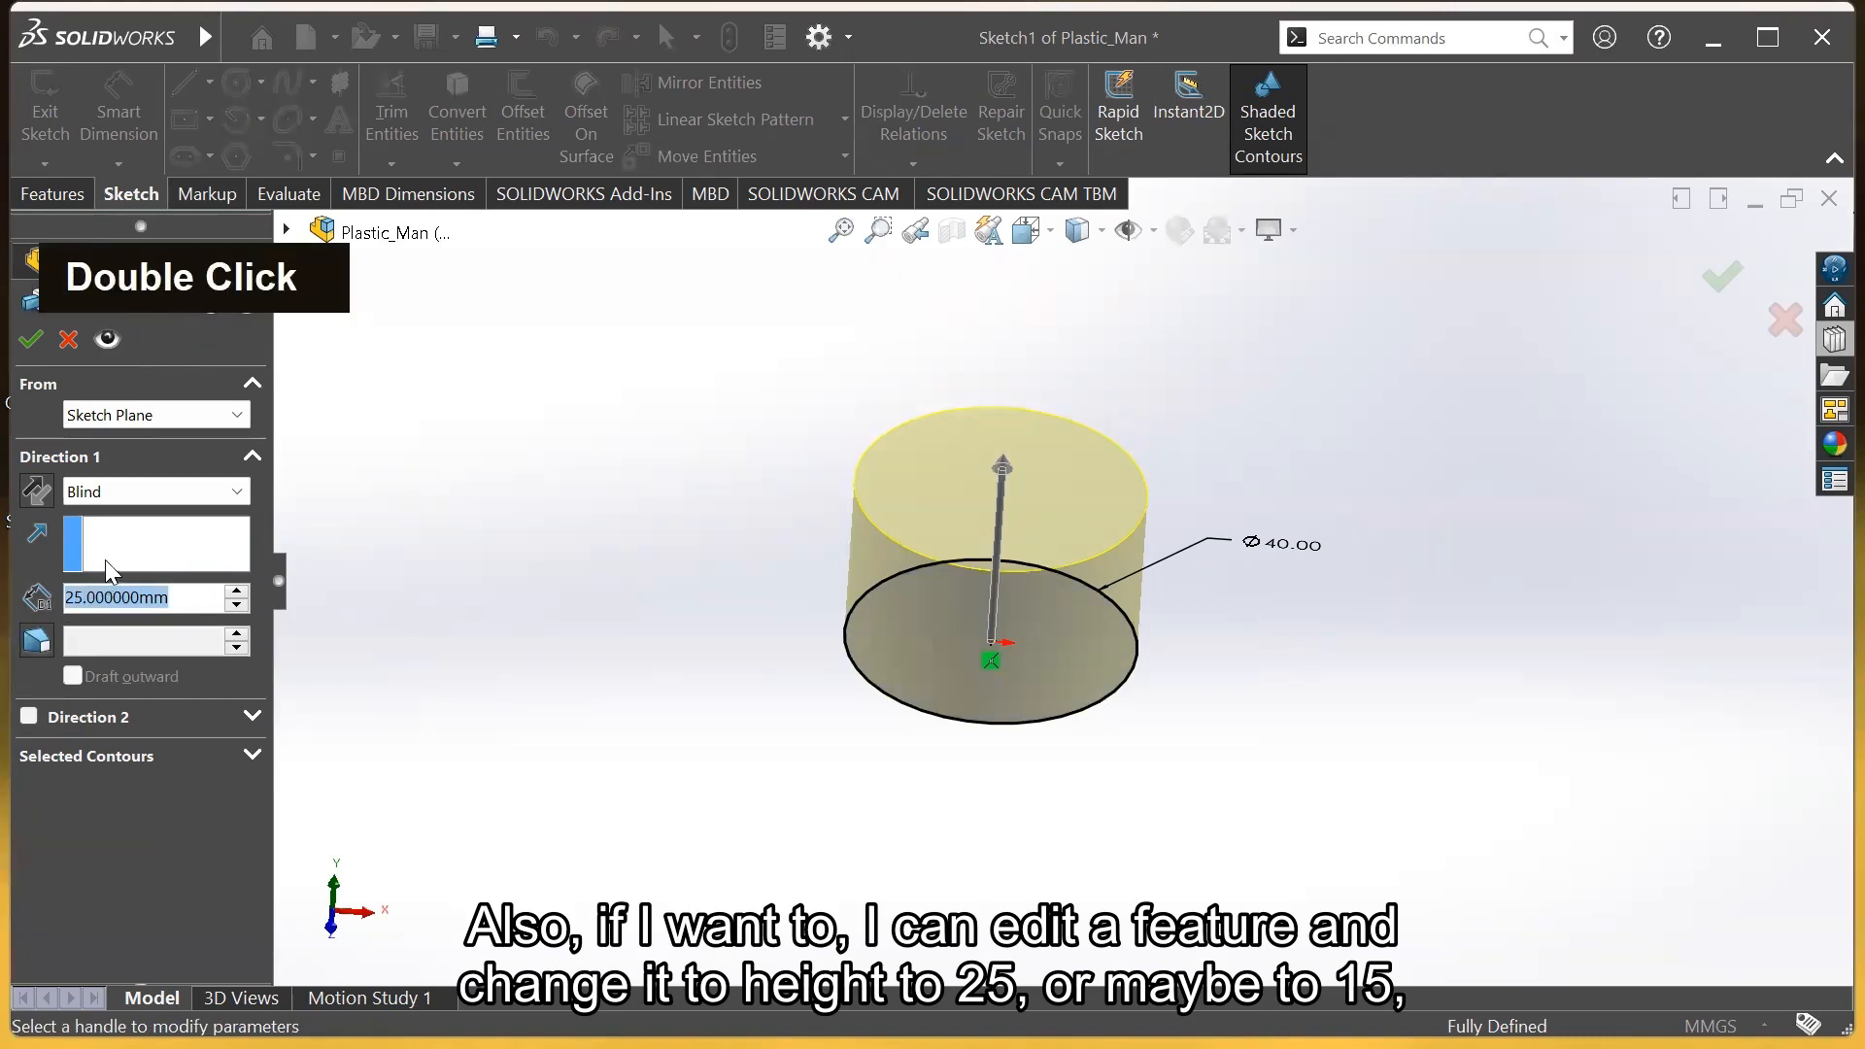
text(50)
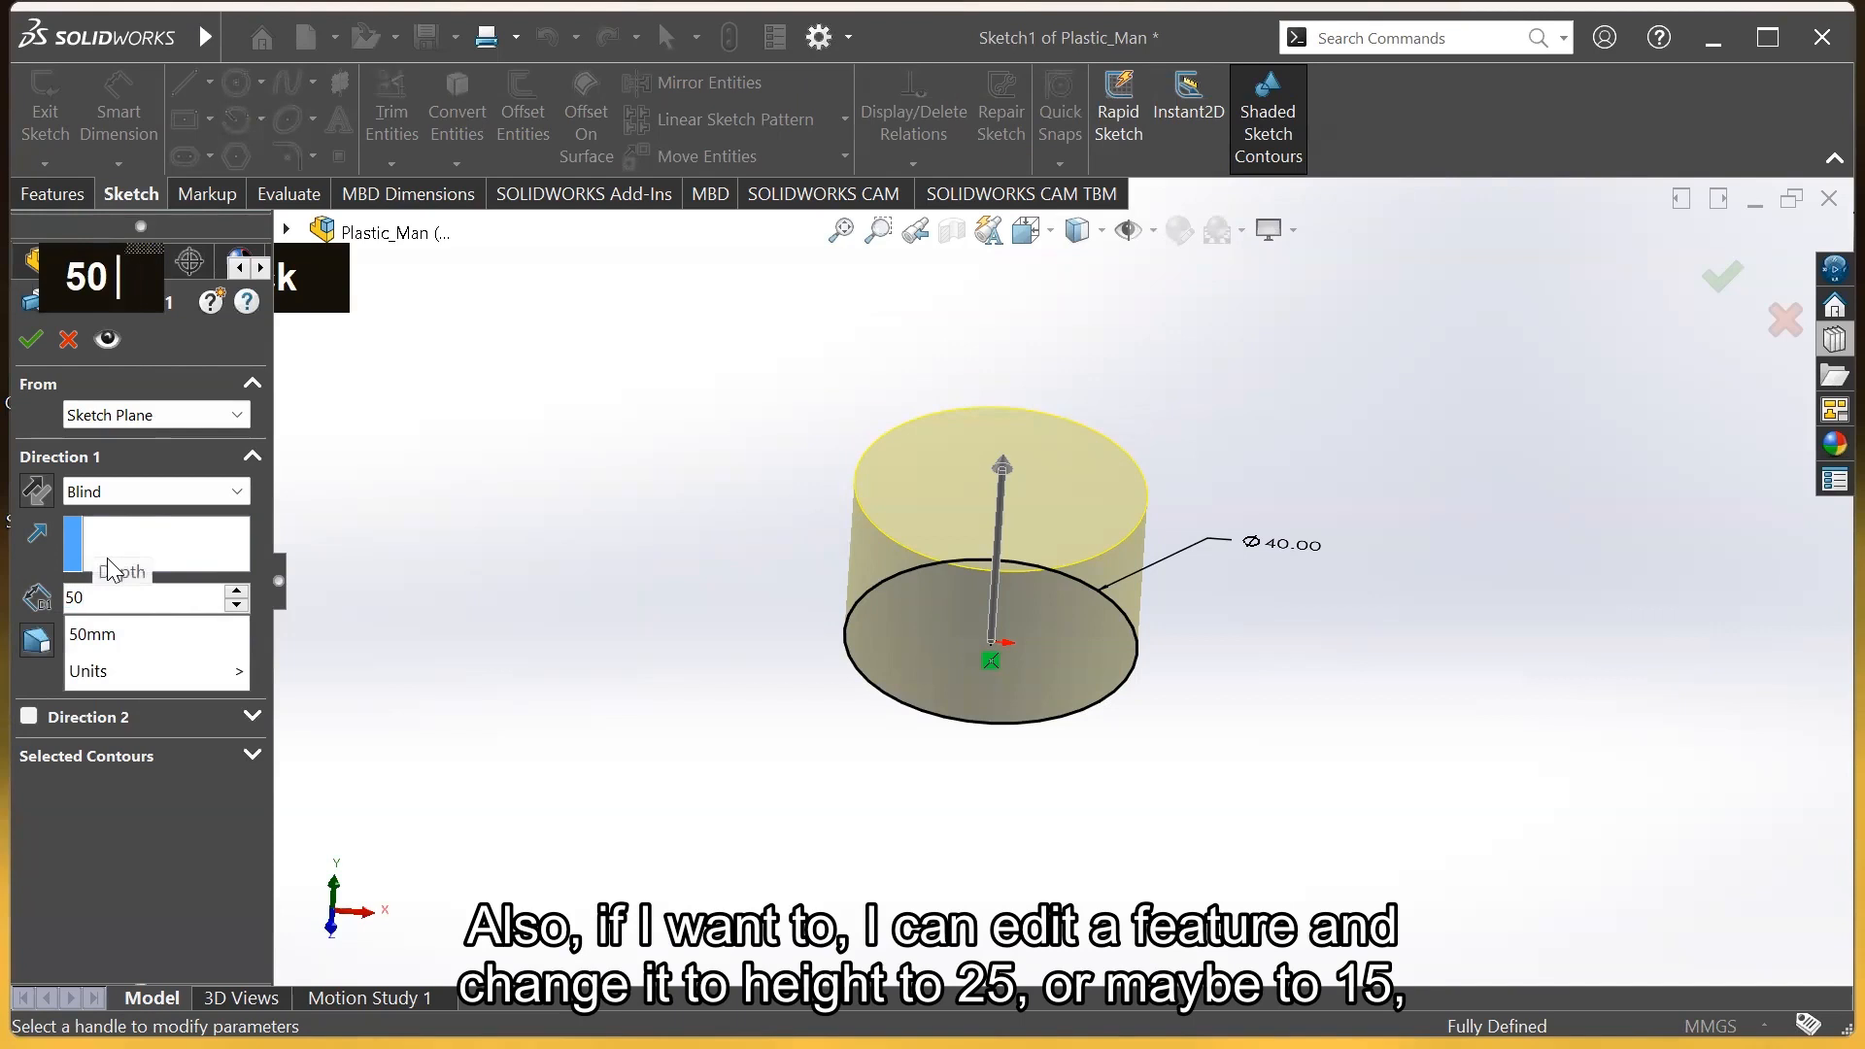
key(Return)
text(25)
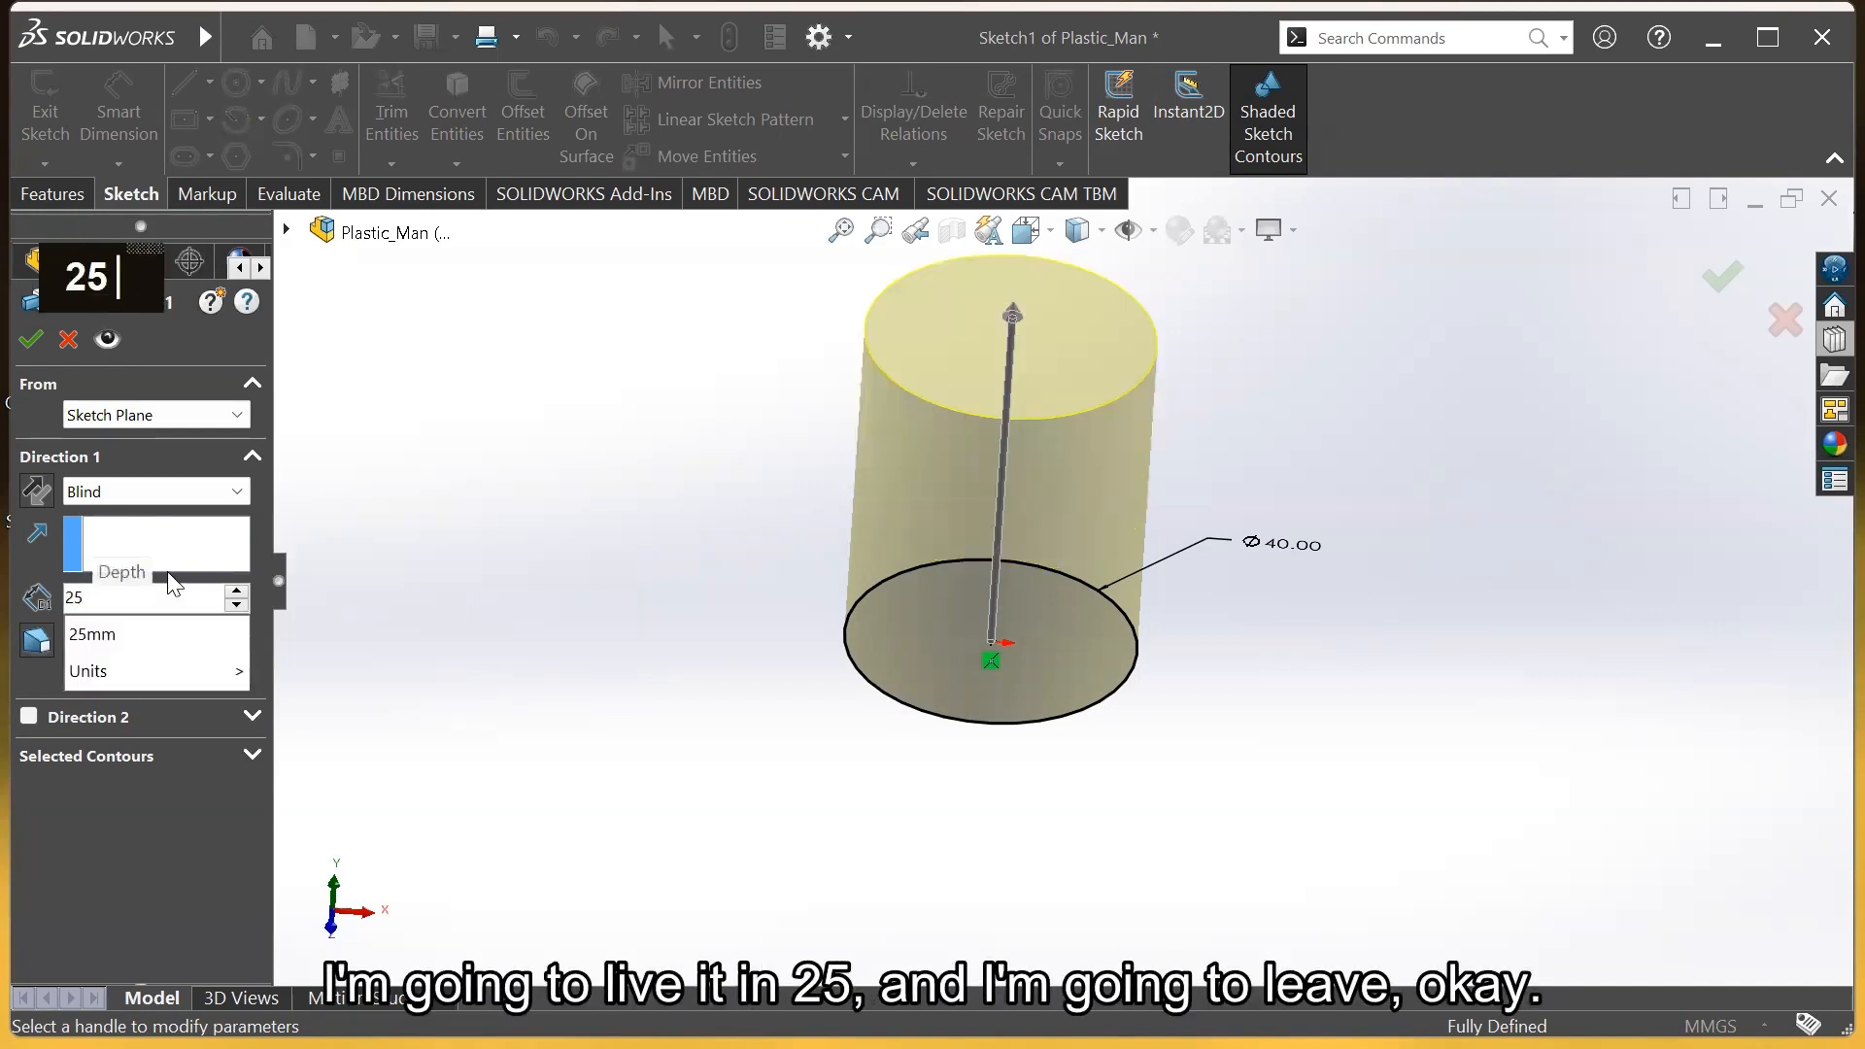
key(Return)
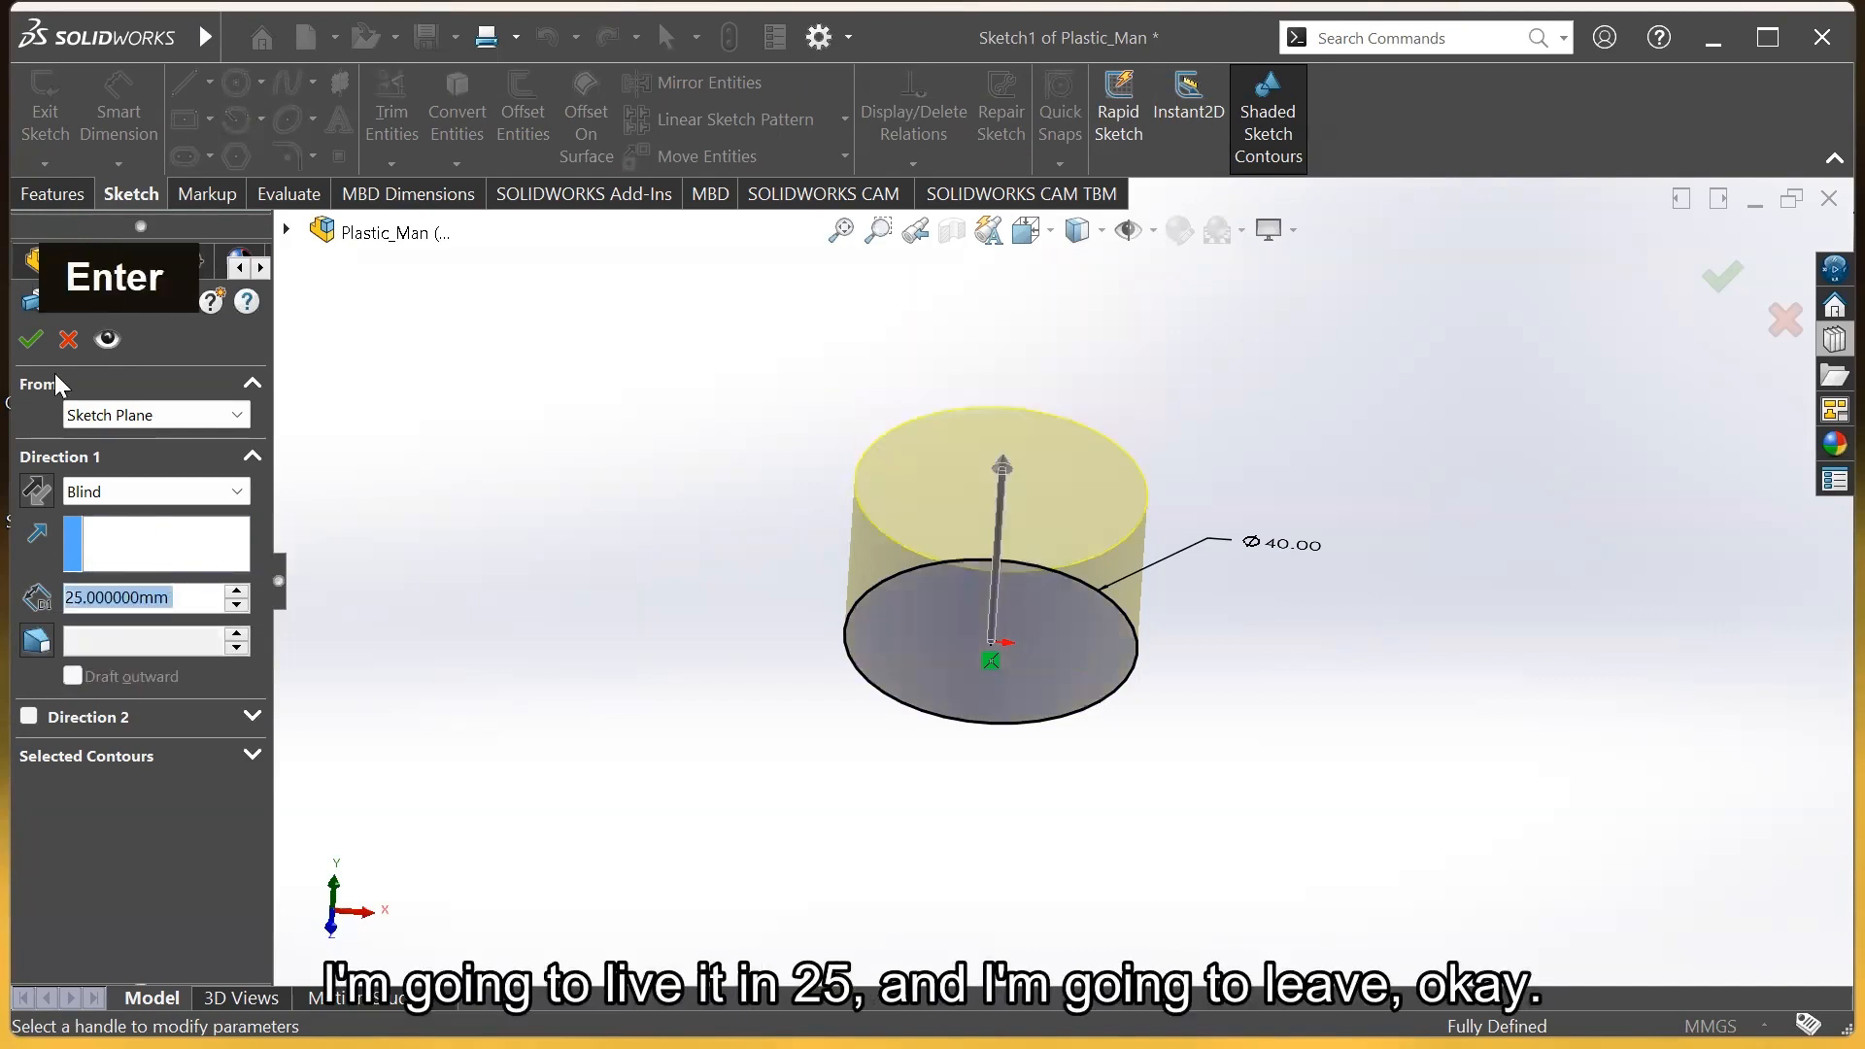
click(34, 340)
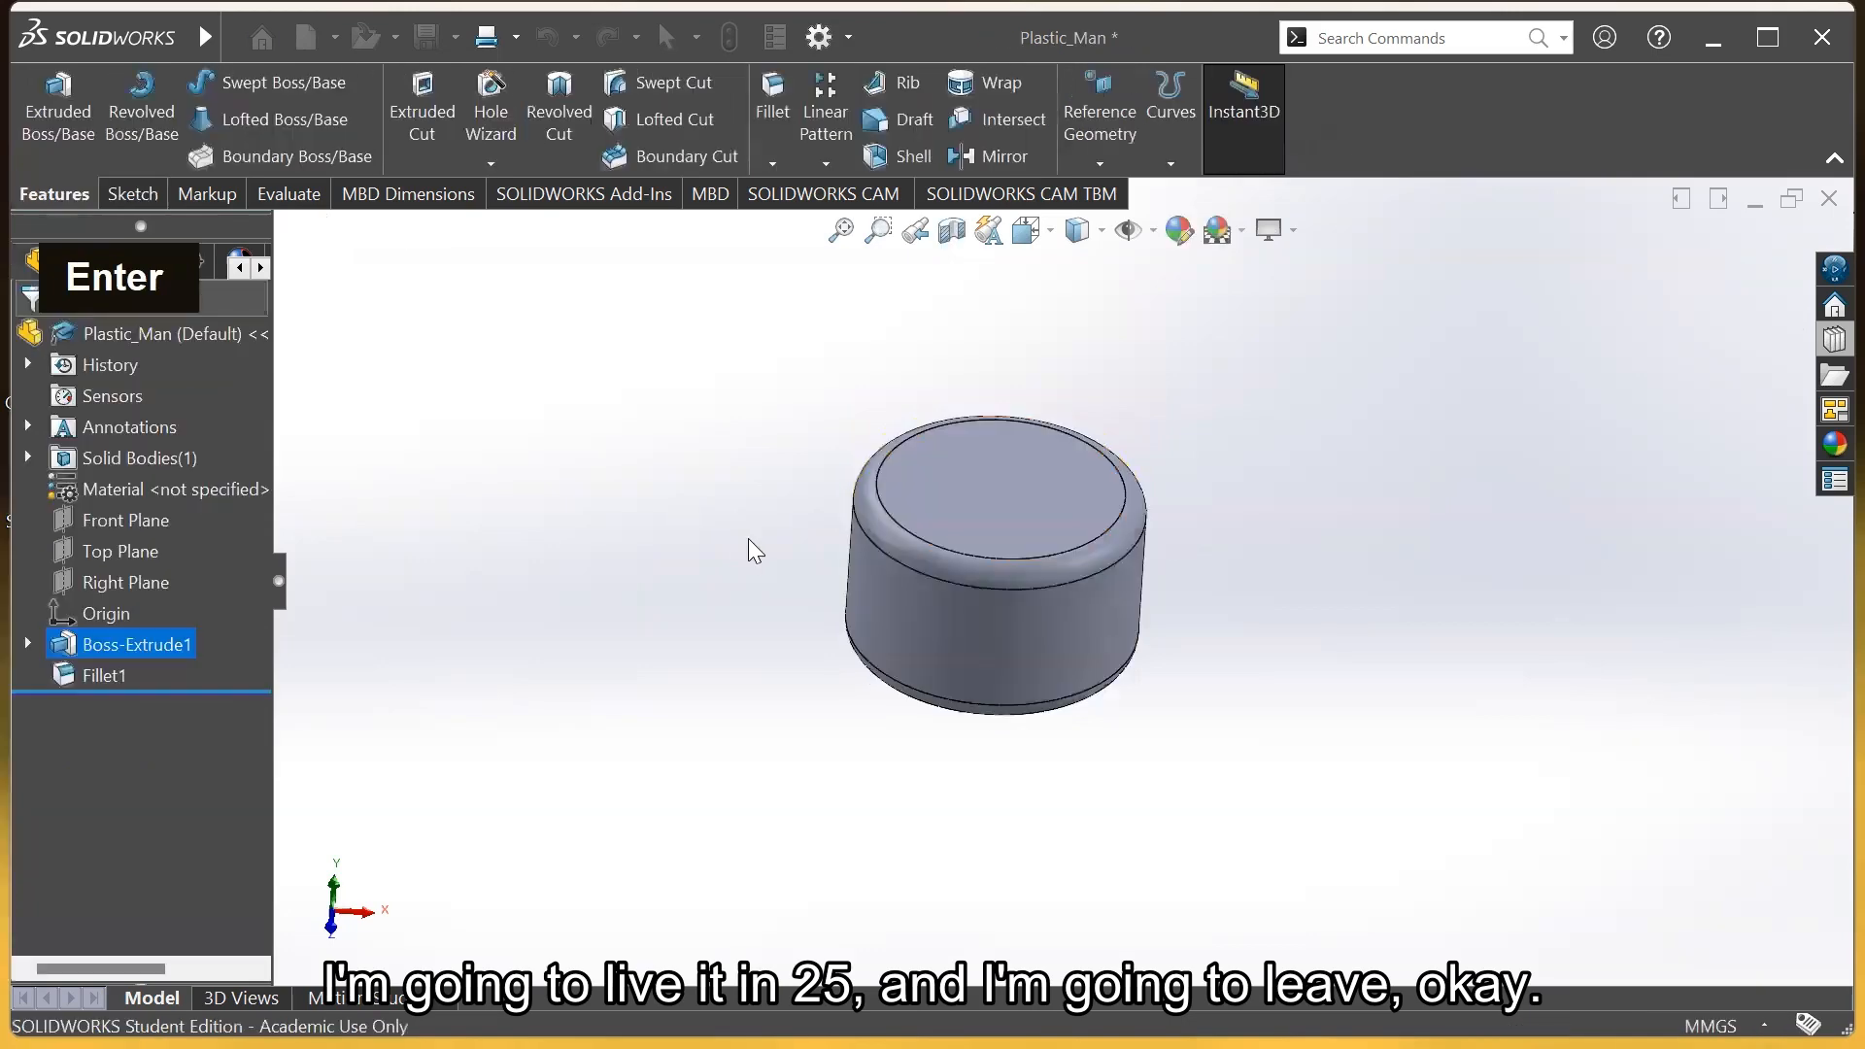
scroll(1184, 567, down, 2)
middle_drag(1183, 567, 1292, 583)
right_click(162, 646)
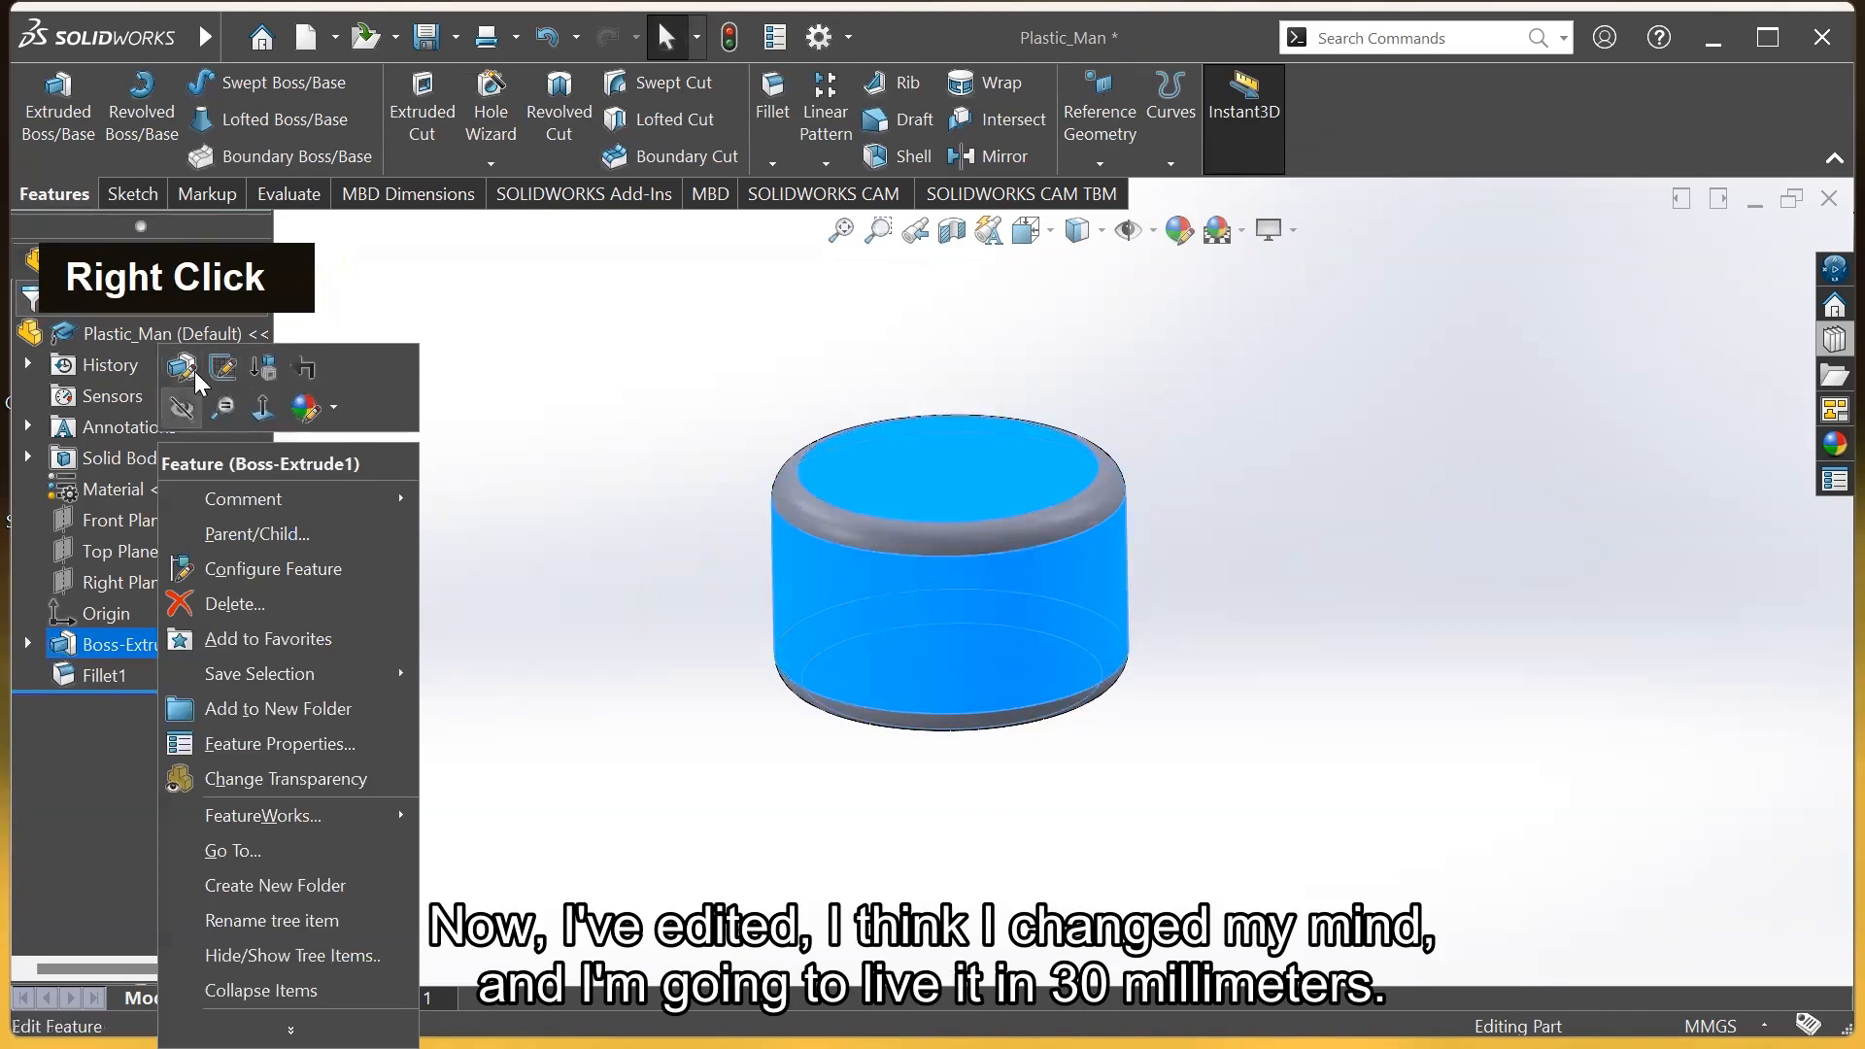
click(182, 368)
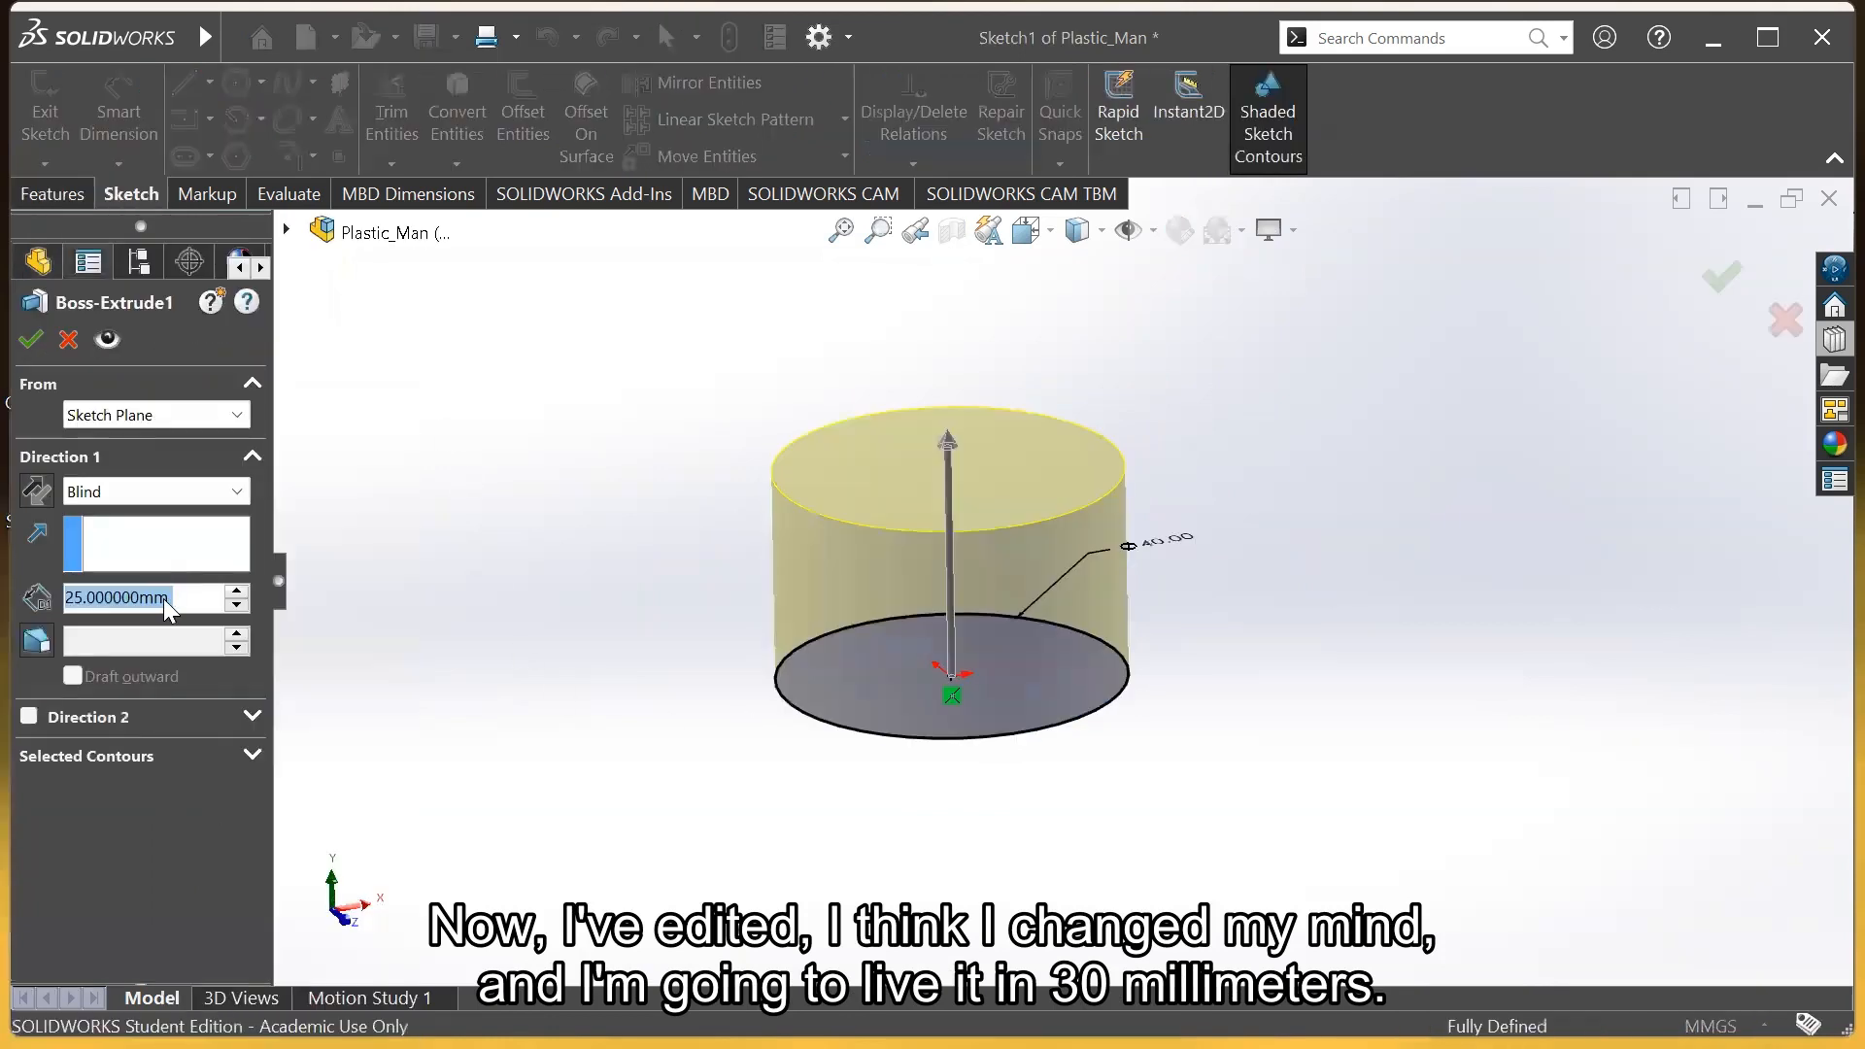
text(30)
key(Return)
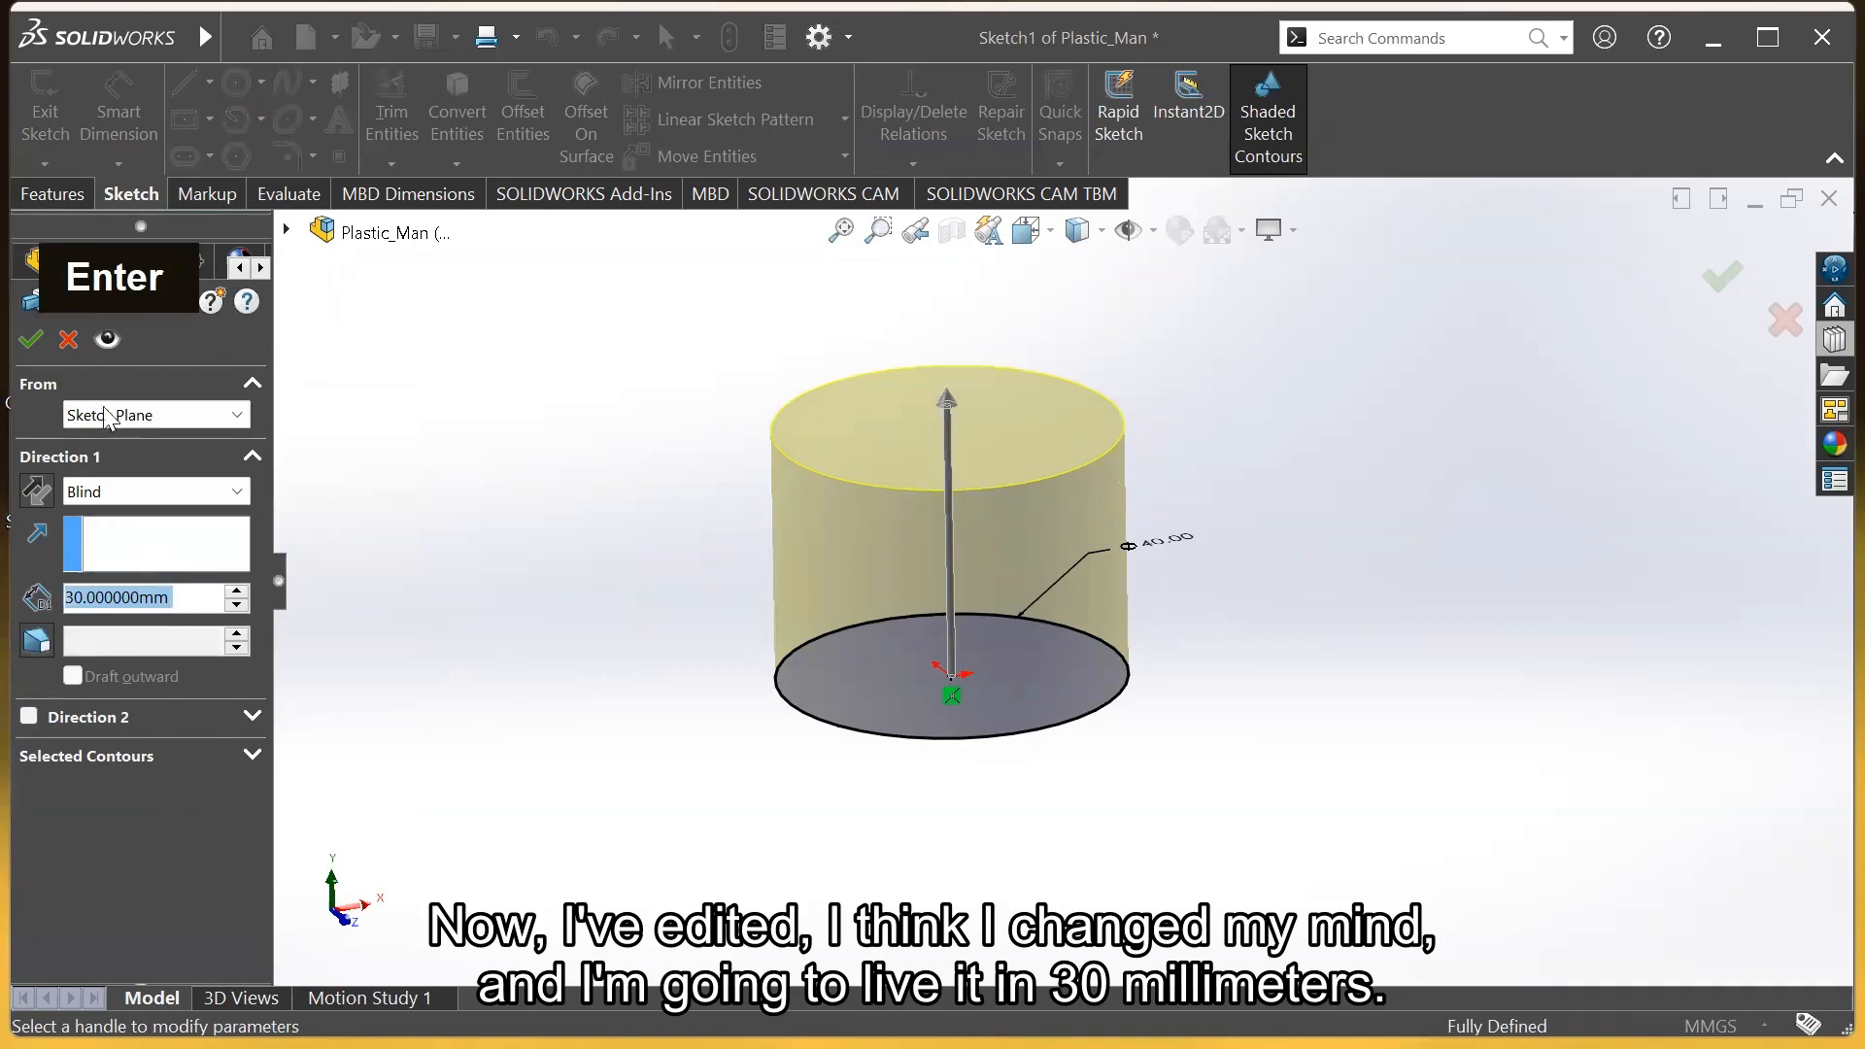
click(32, 340)
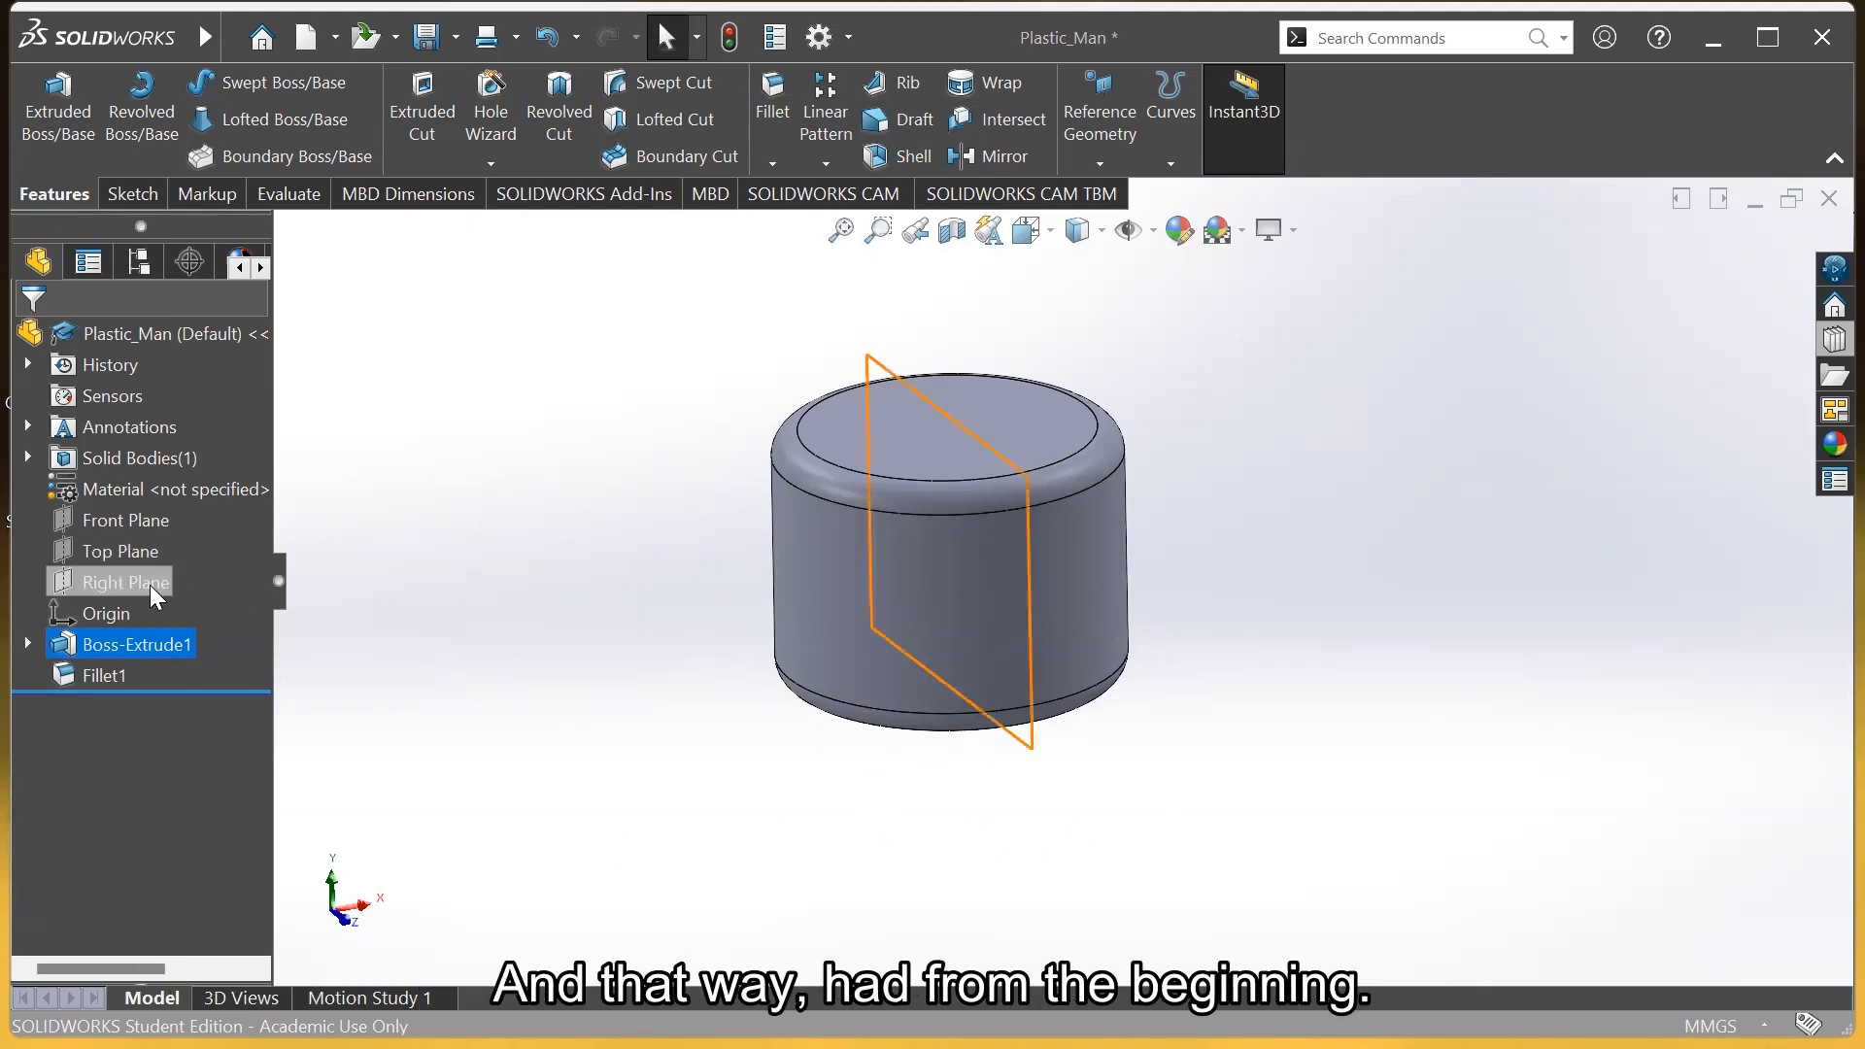
Highlight the Top Plane, then select the Front Plane as the sketch reference
click(130, 550)
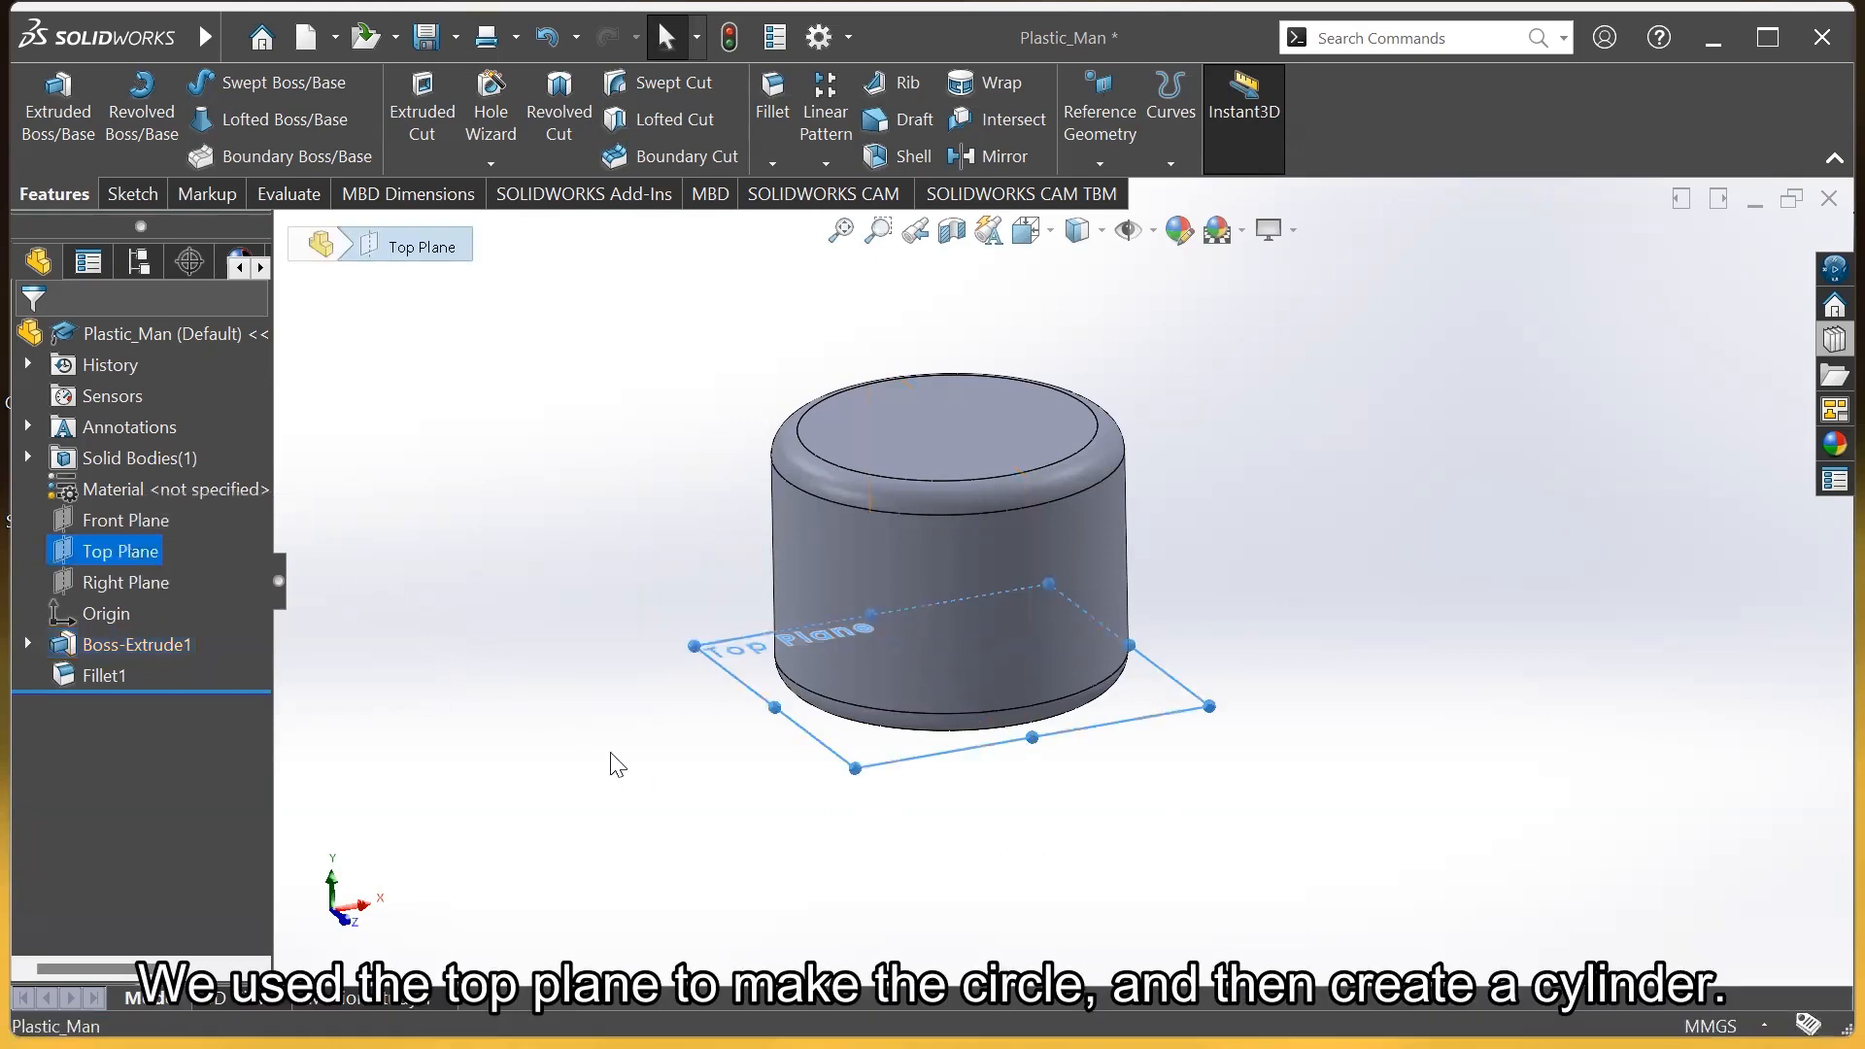
middle_drag(612, 761, 545, 709)
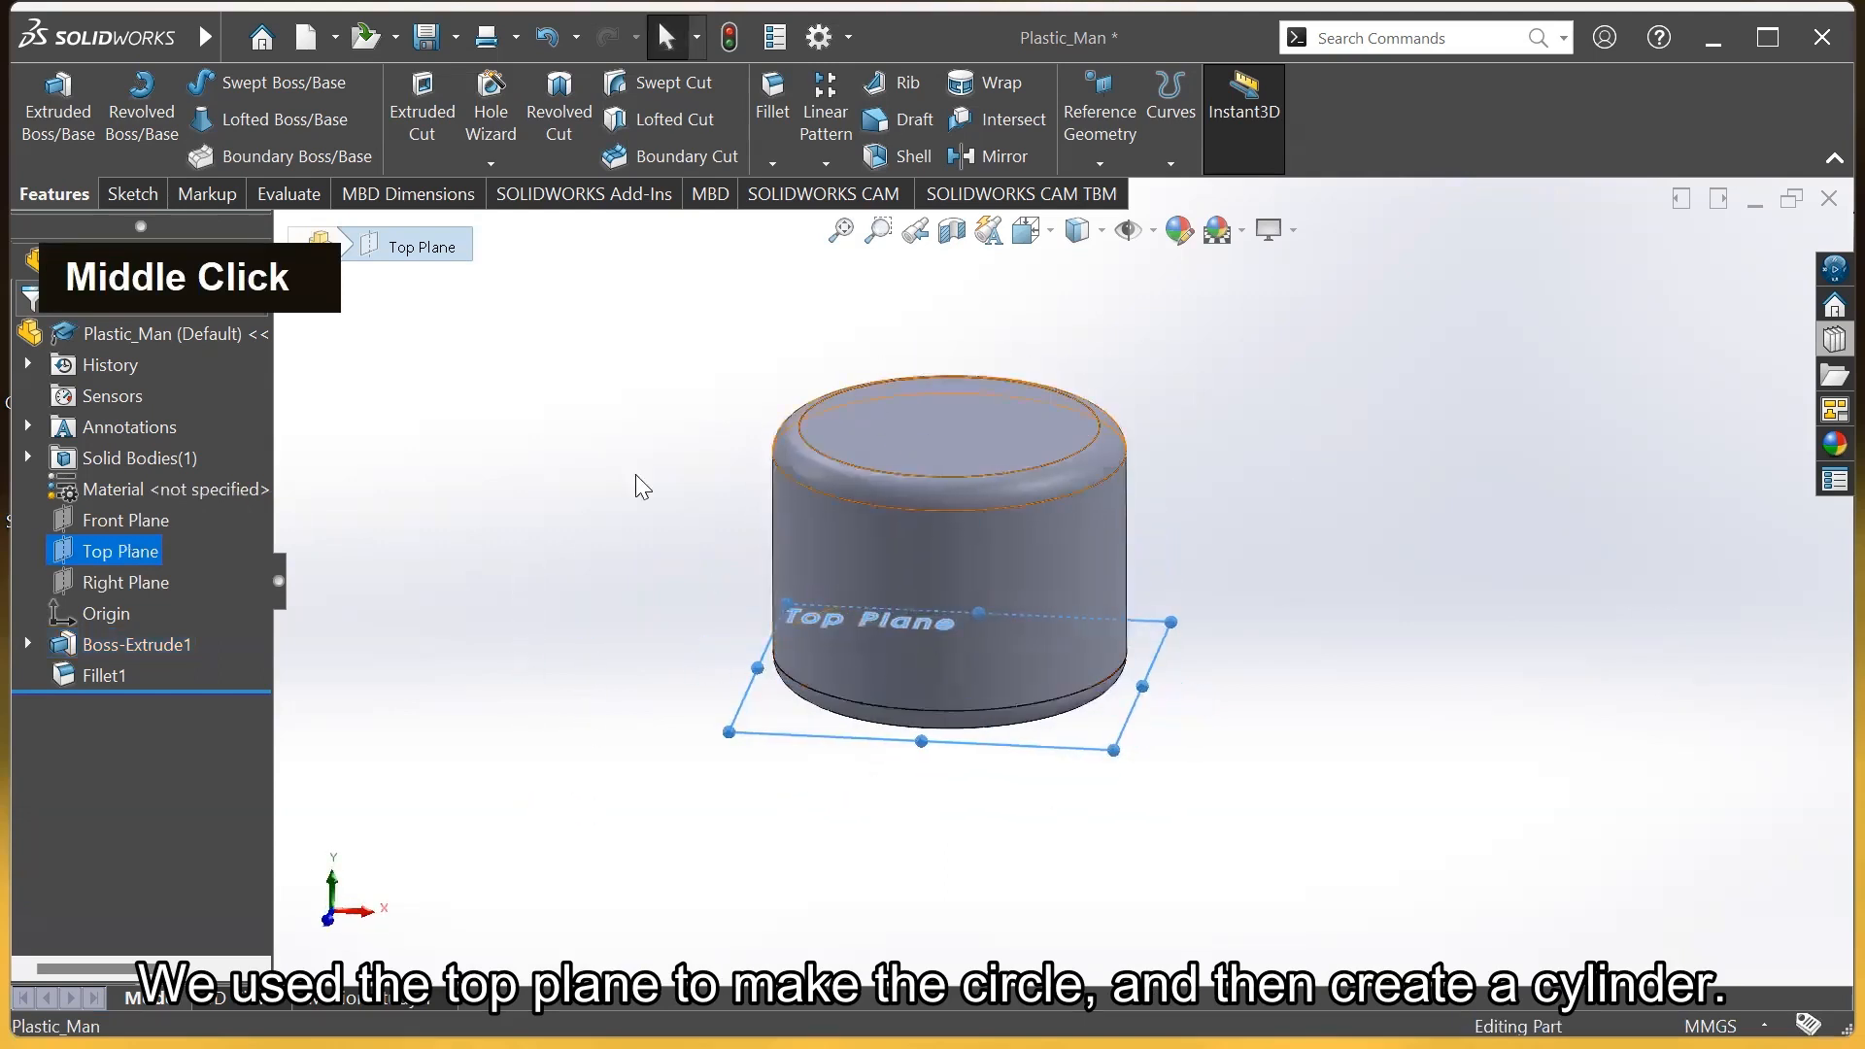
click(137, 520)
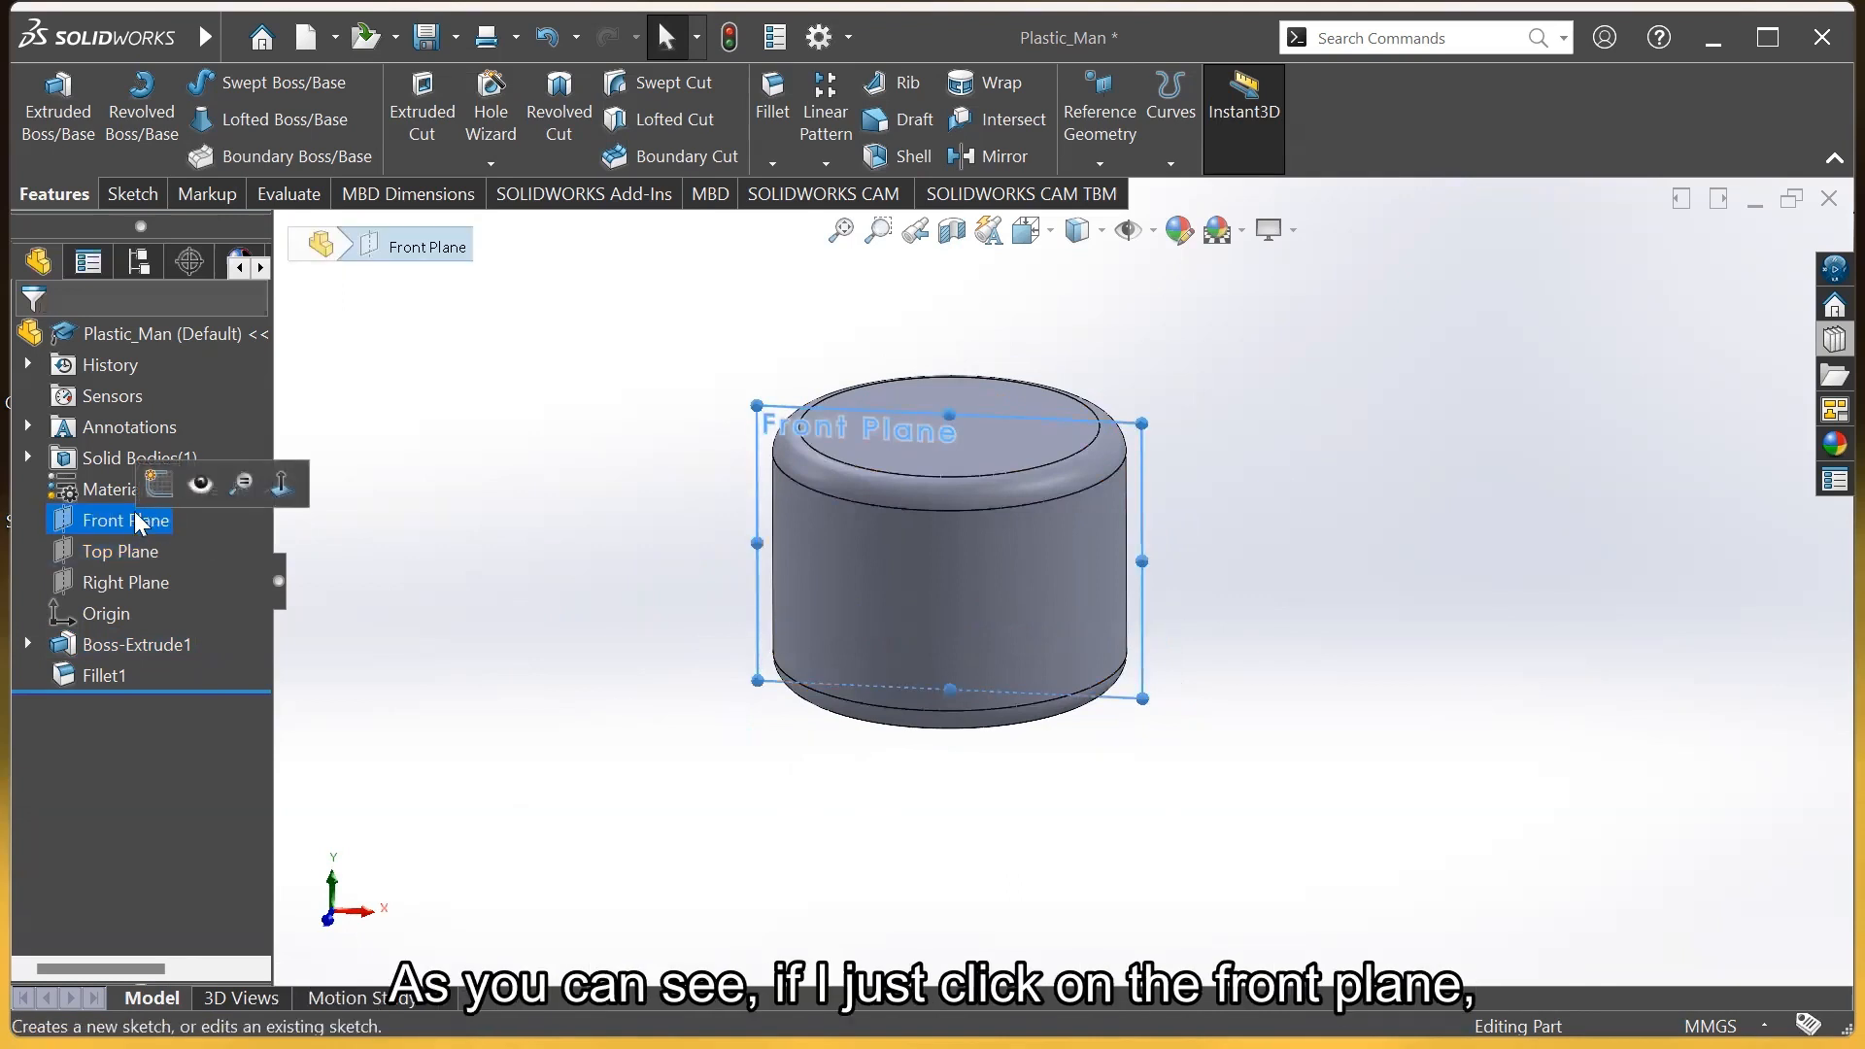
click(382, 597)
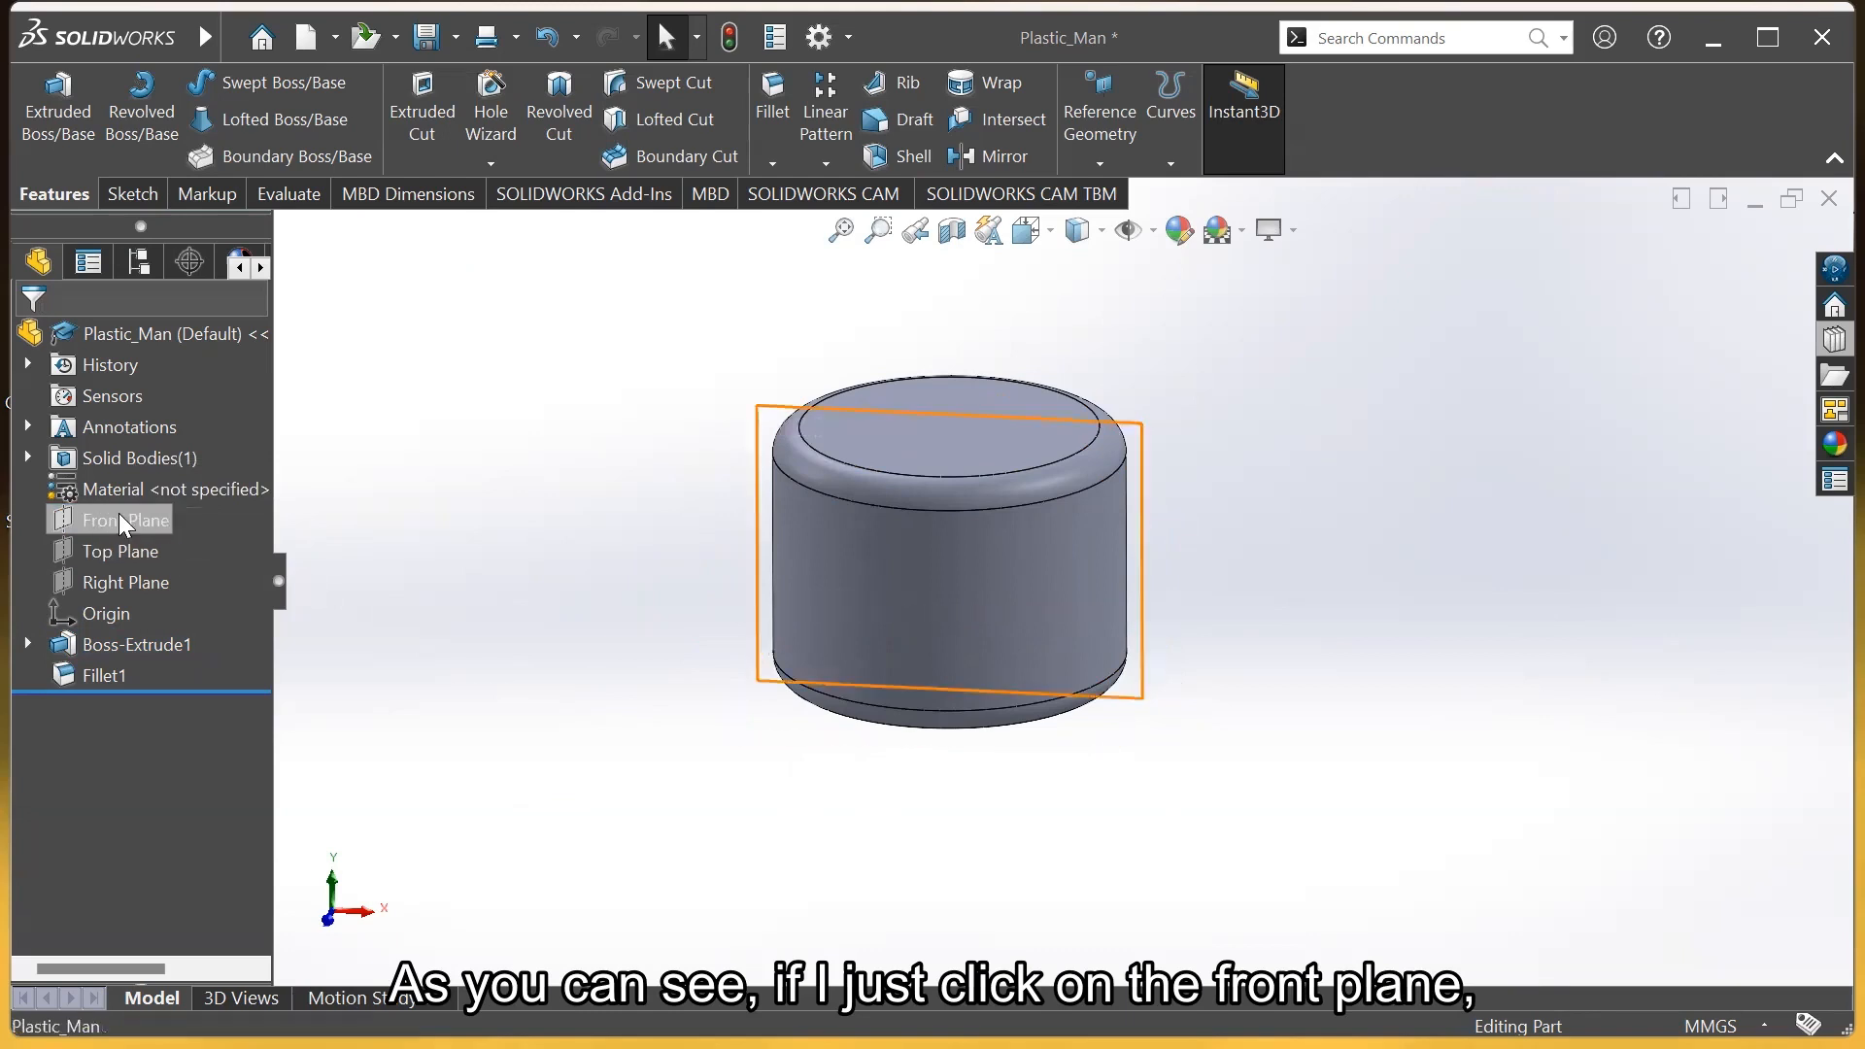
click(118, 515)
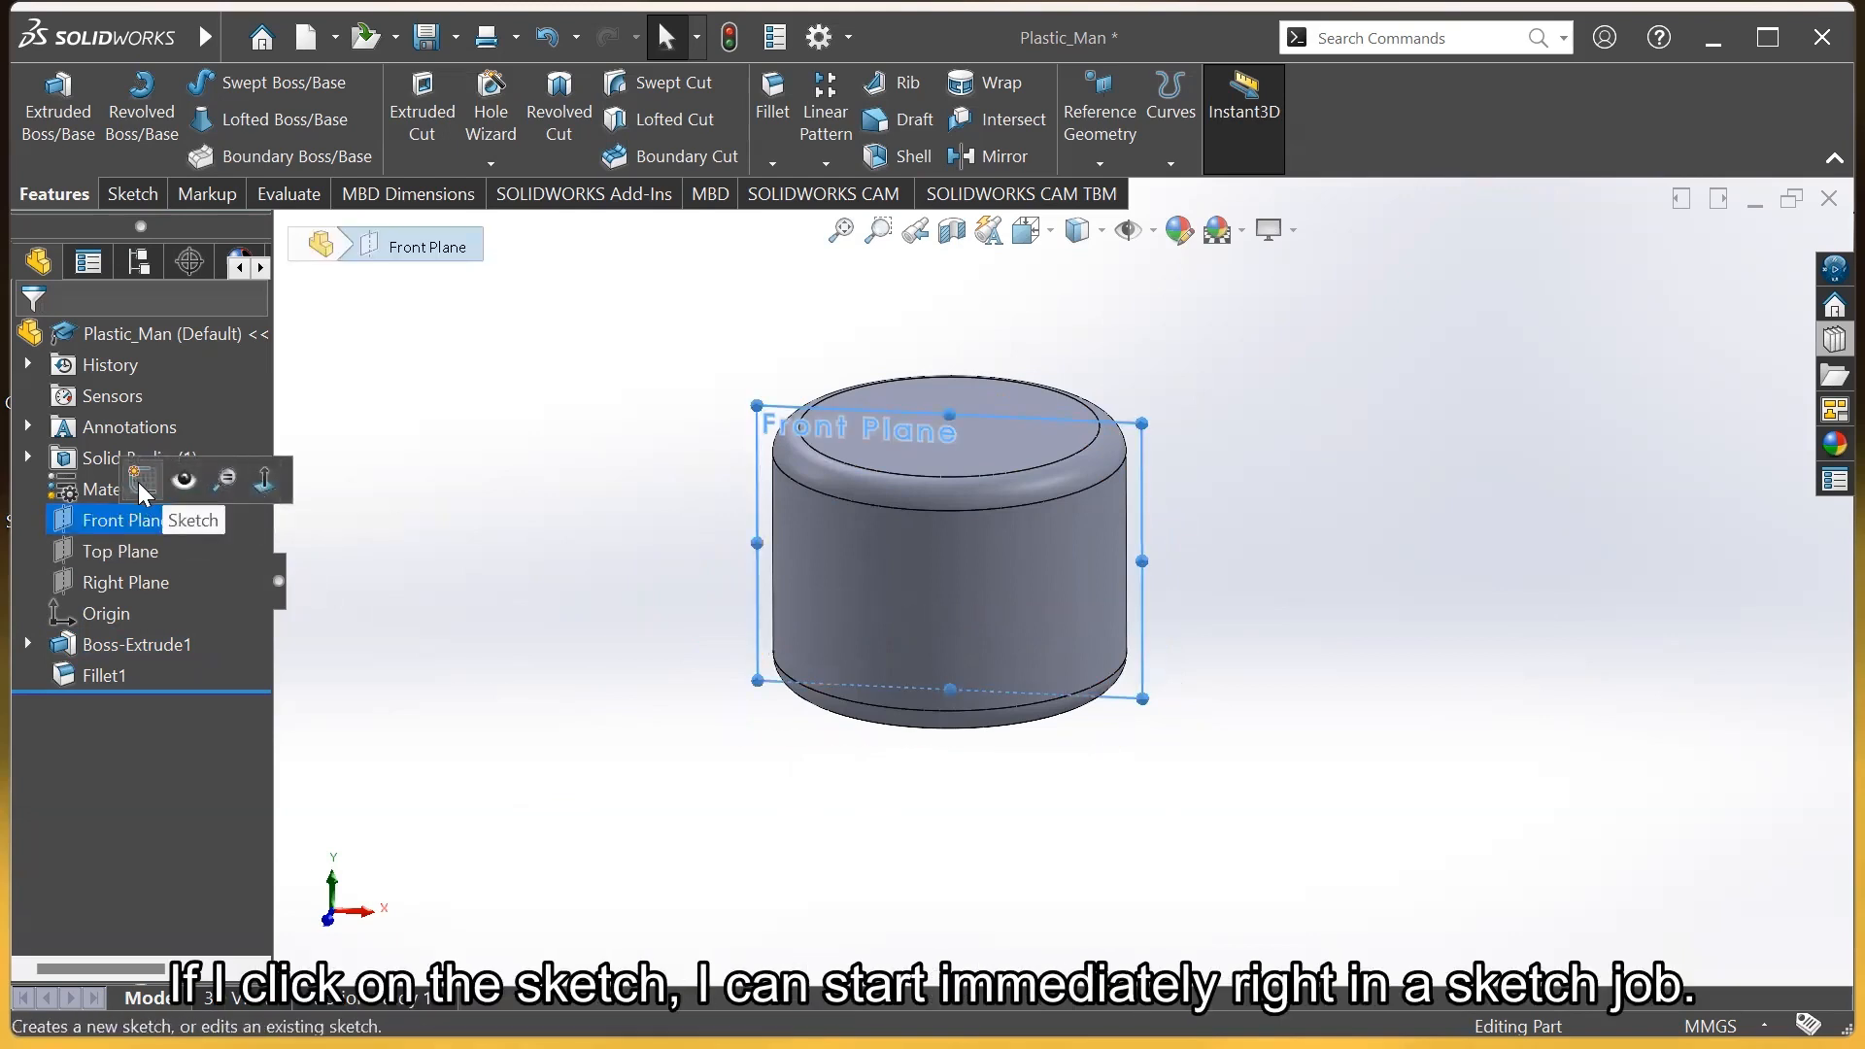
Start a sketch on the Front Plane, discard it, and orbit back to an angled view
click(142, 481)
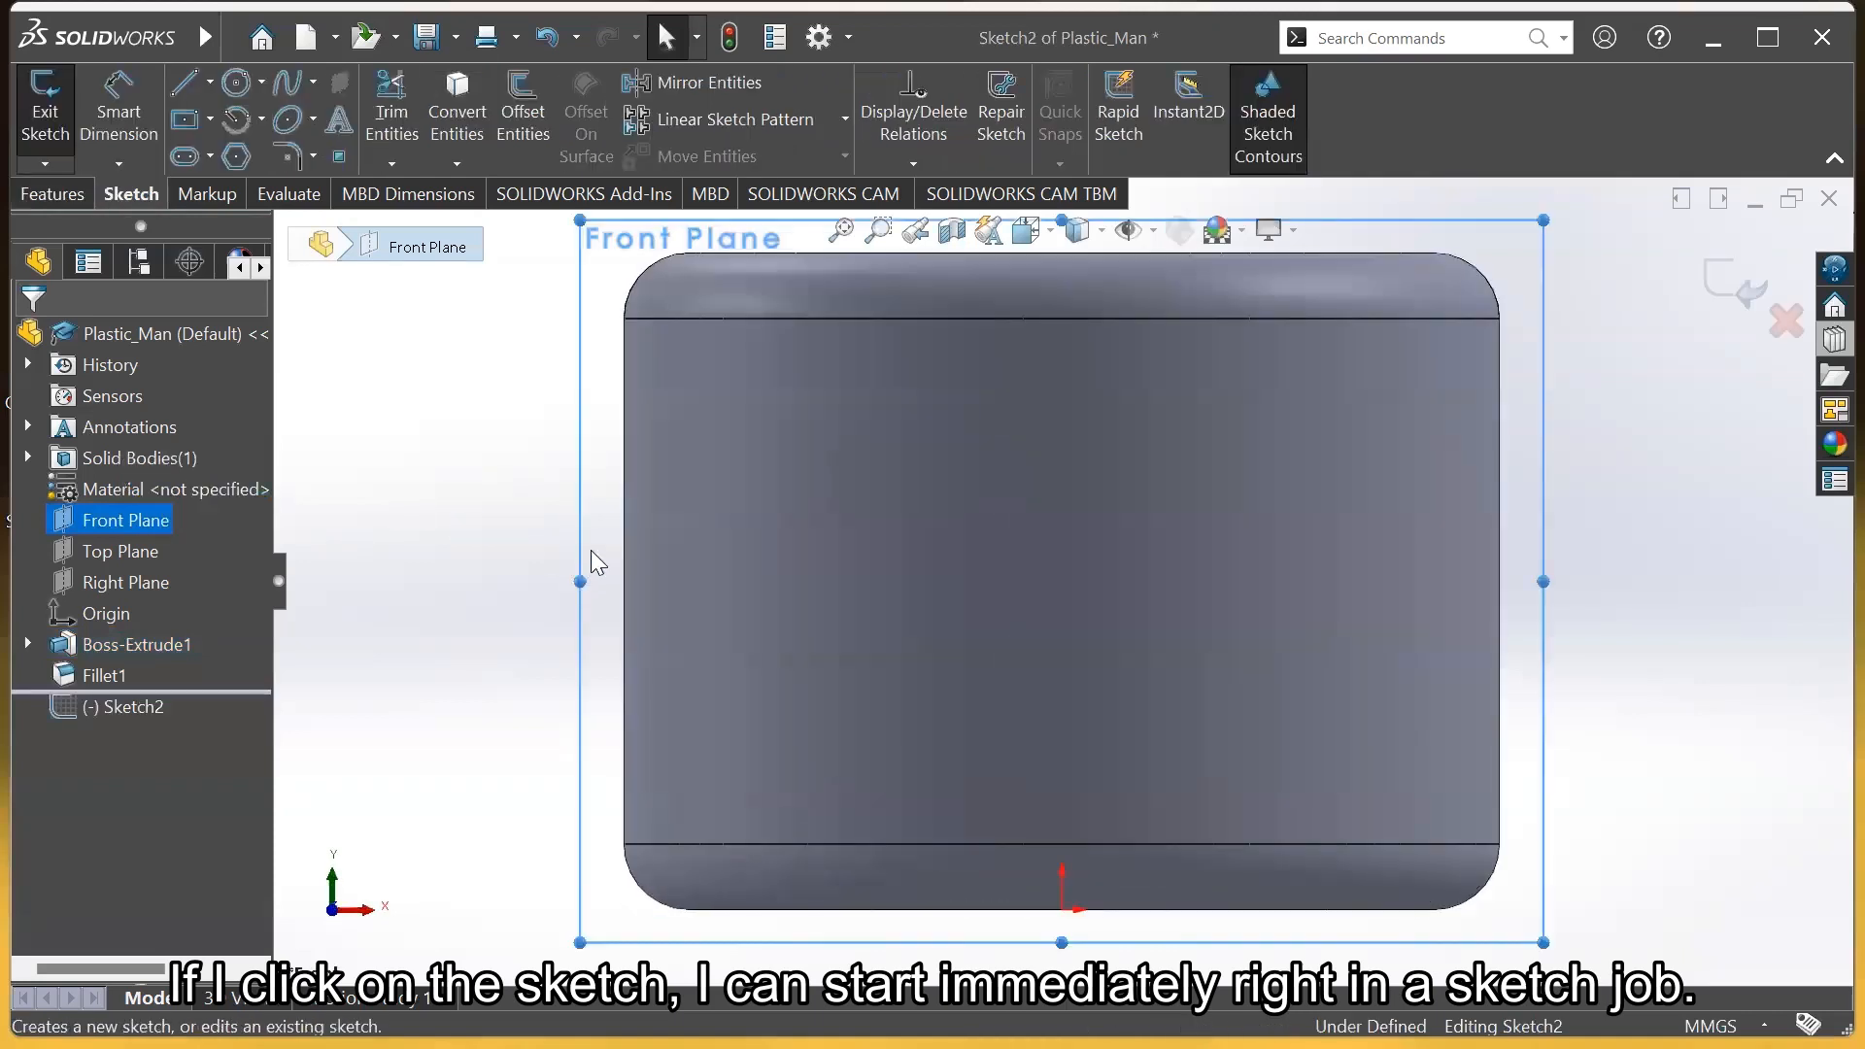
scroll(925, 573, up, 1)
scroll(1594, 524, up, 2)
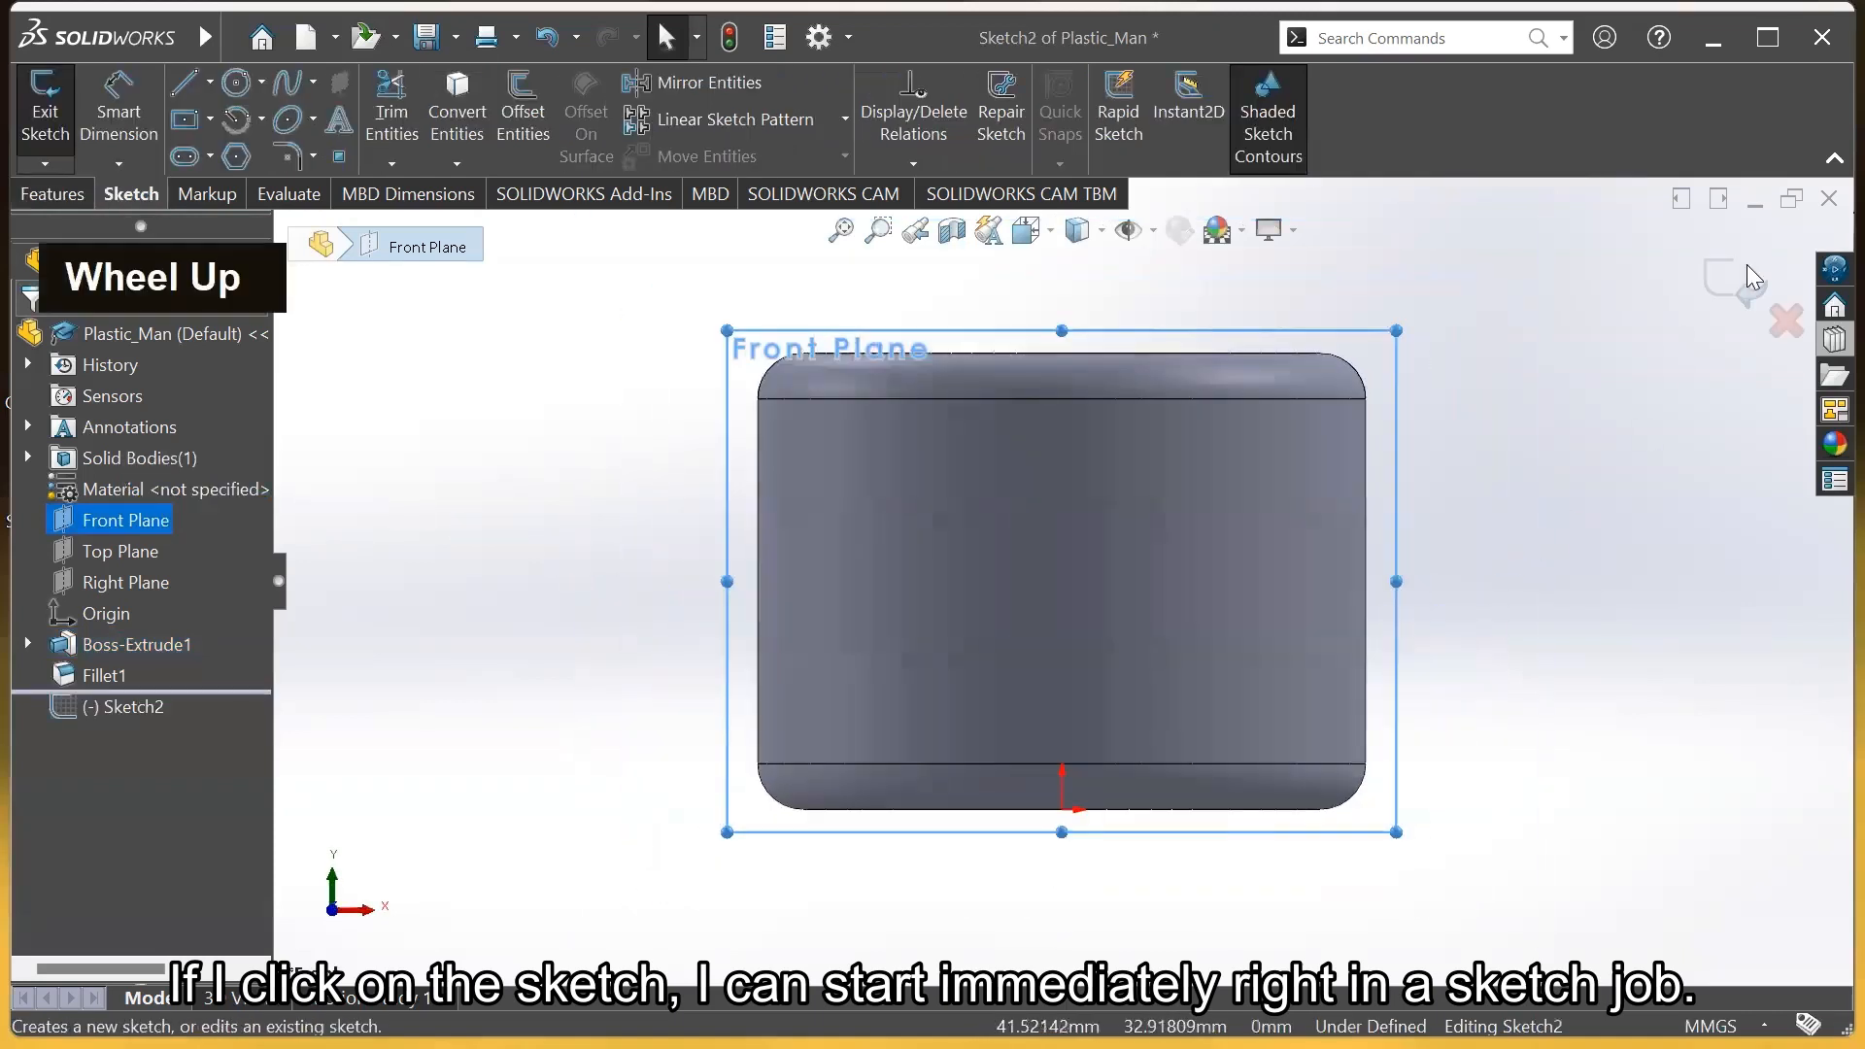
click(1719, 290)
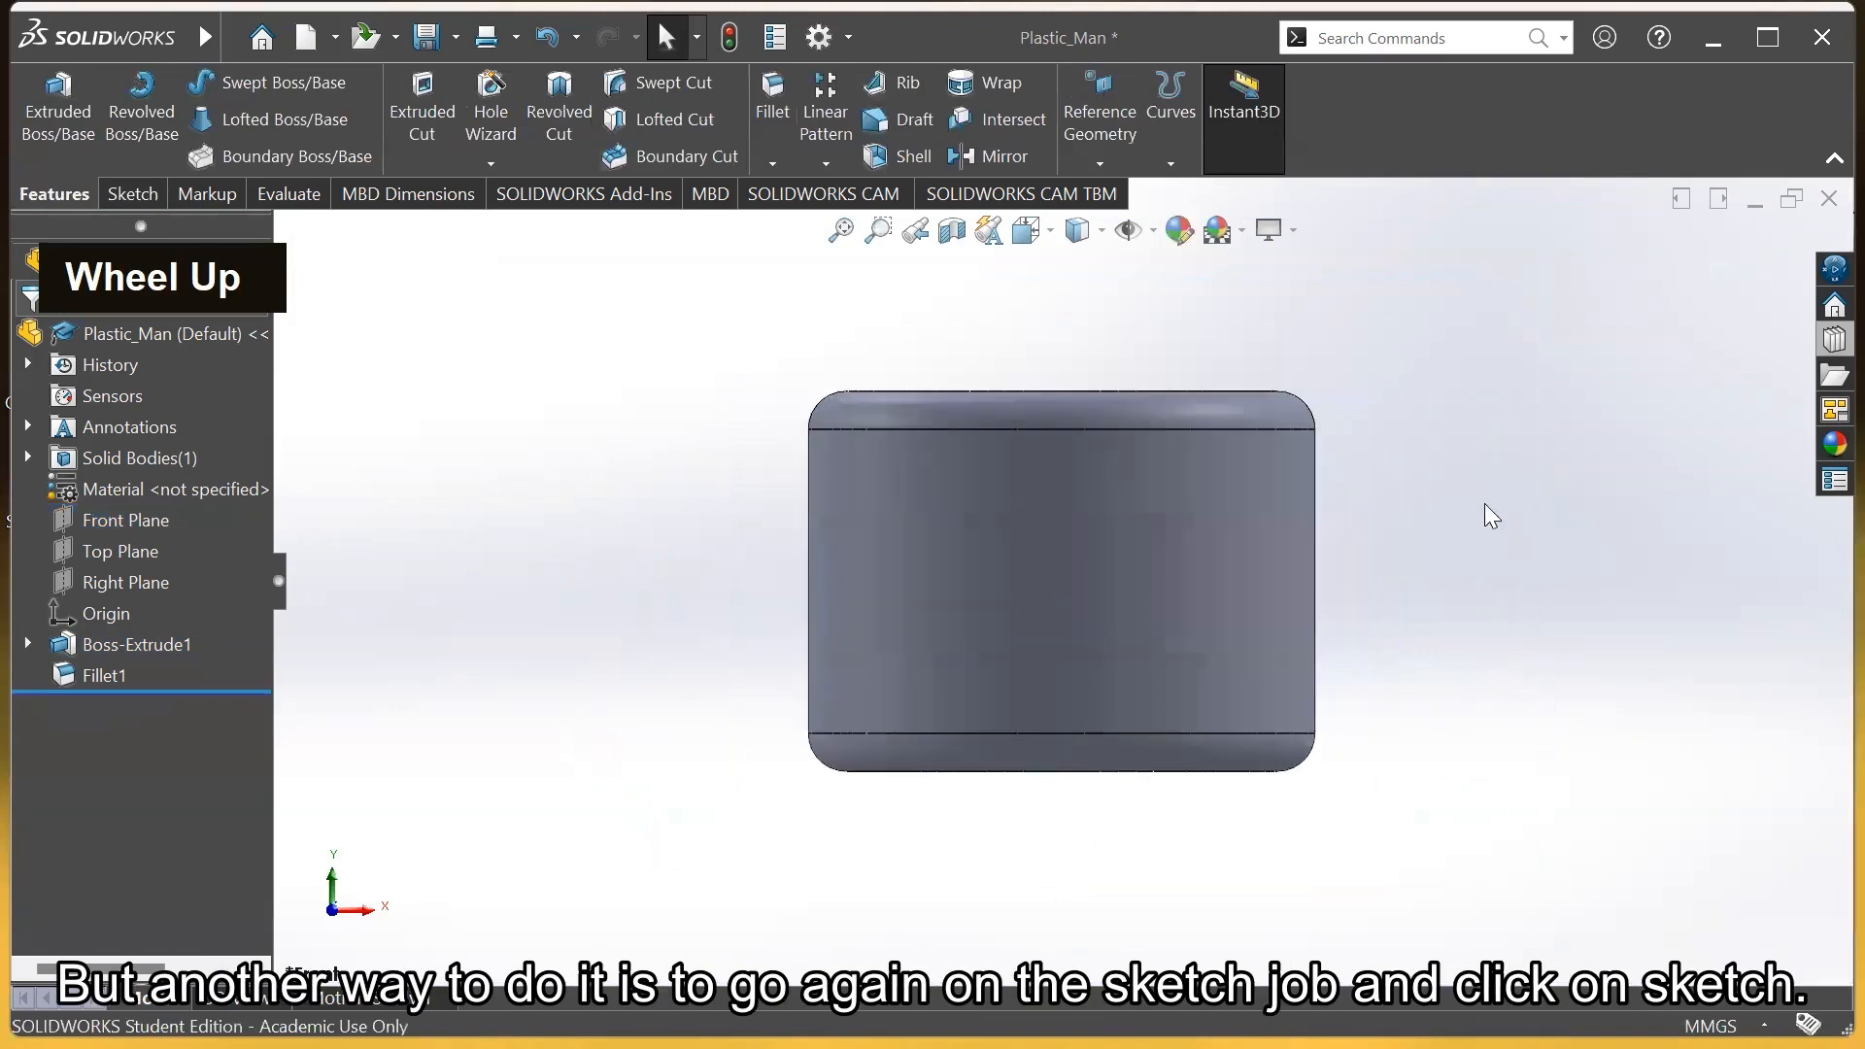
middle_drag(1457, 437, 1391, 508)
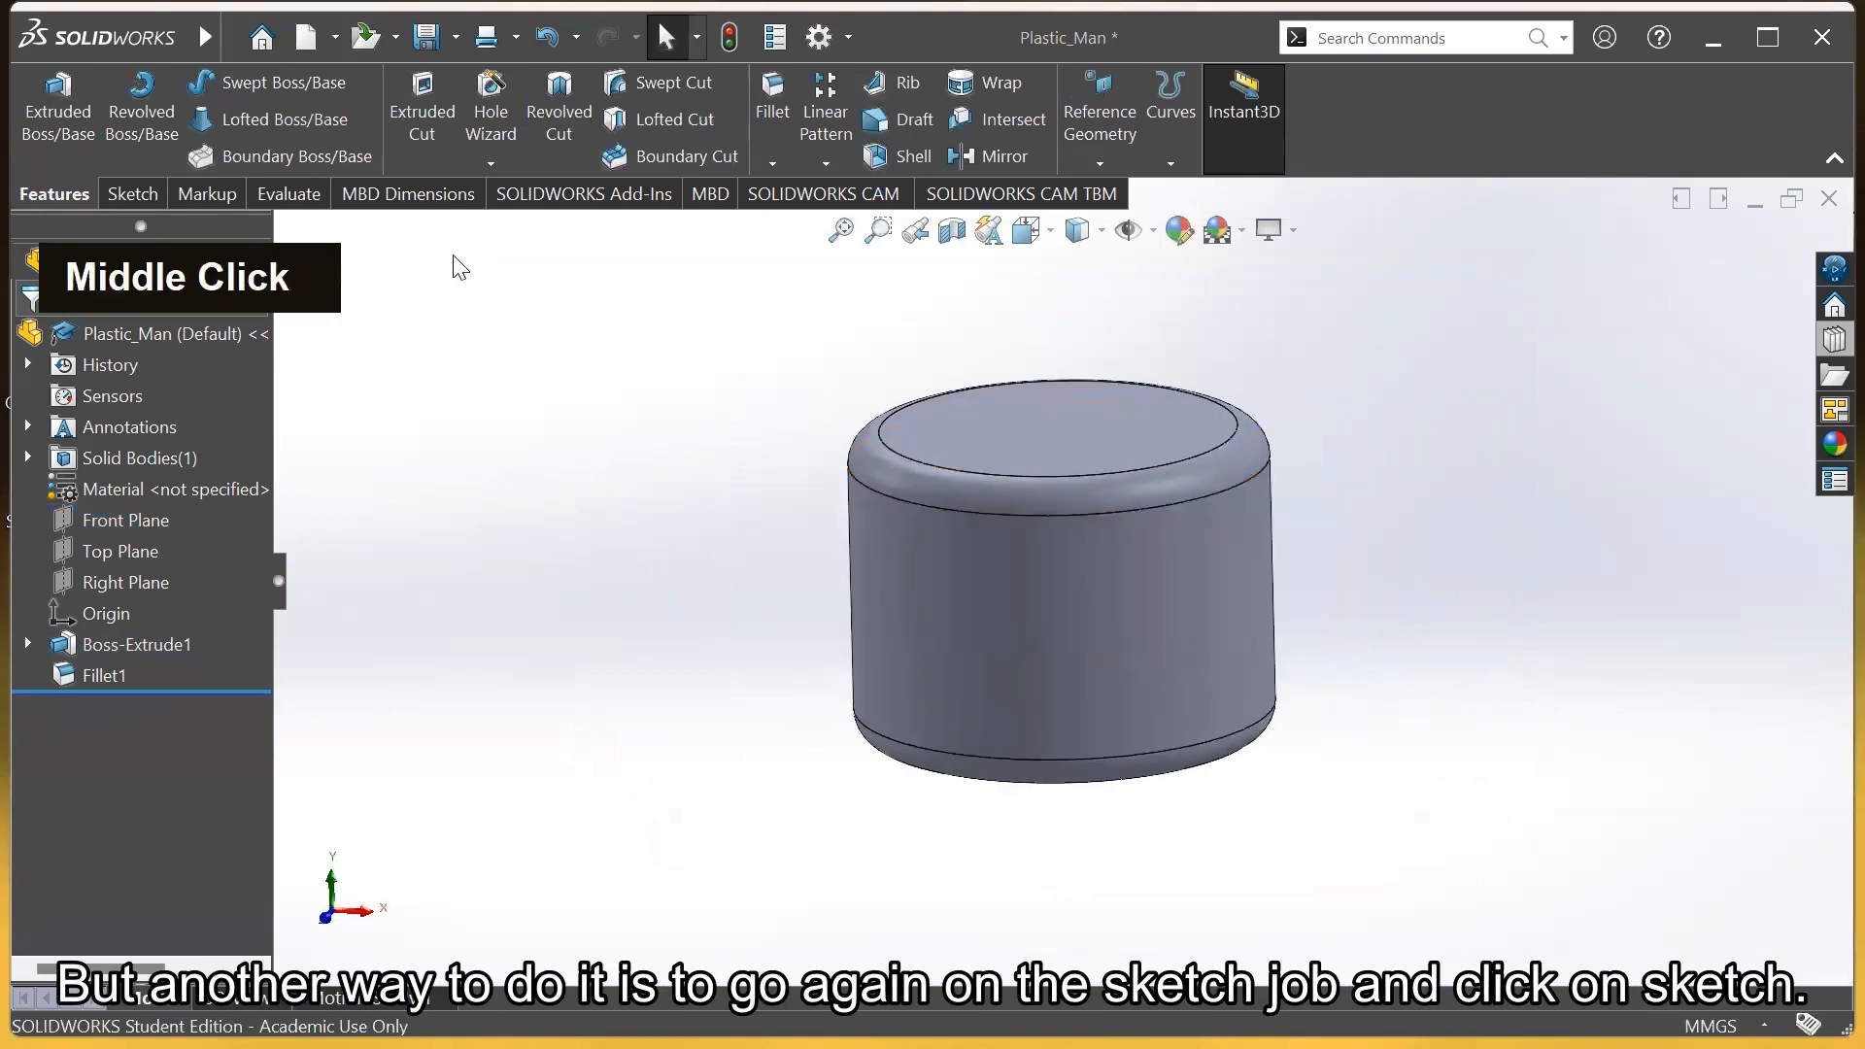
Open new Sketch3 on the Front Plane chosen from the flyout feature tree
click(128, 200)
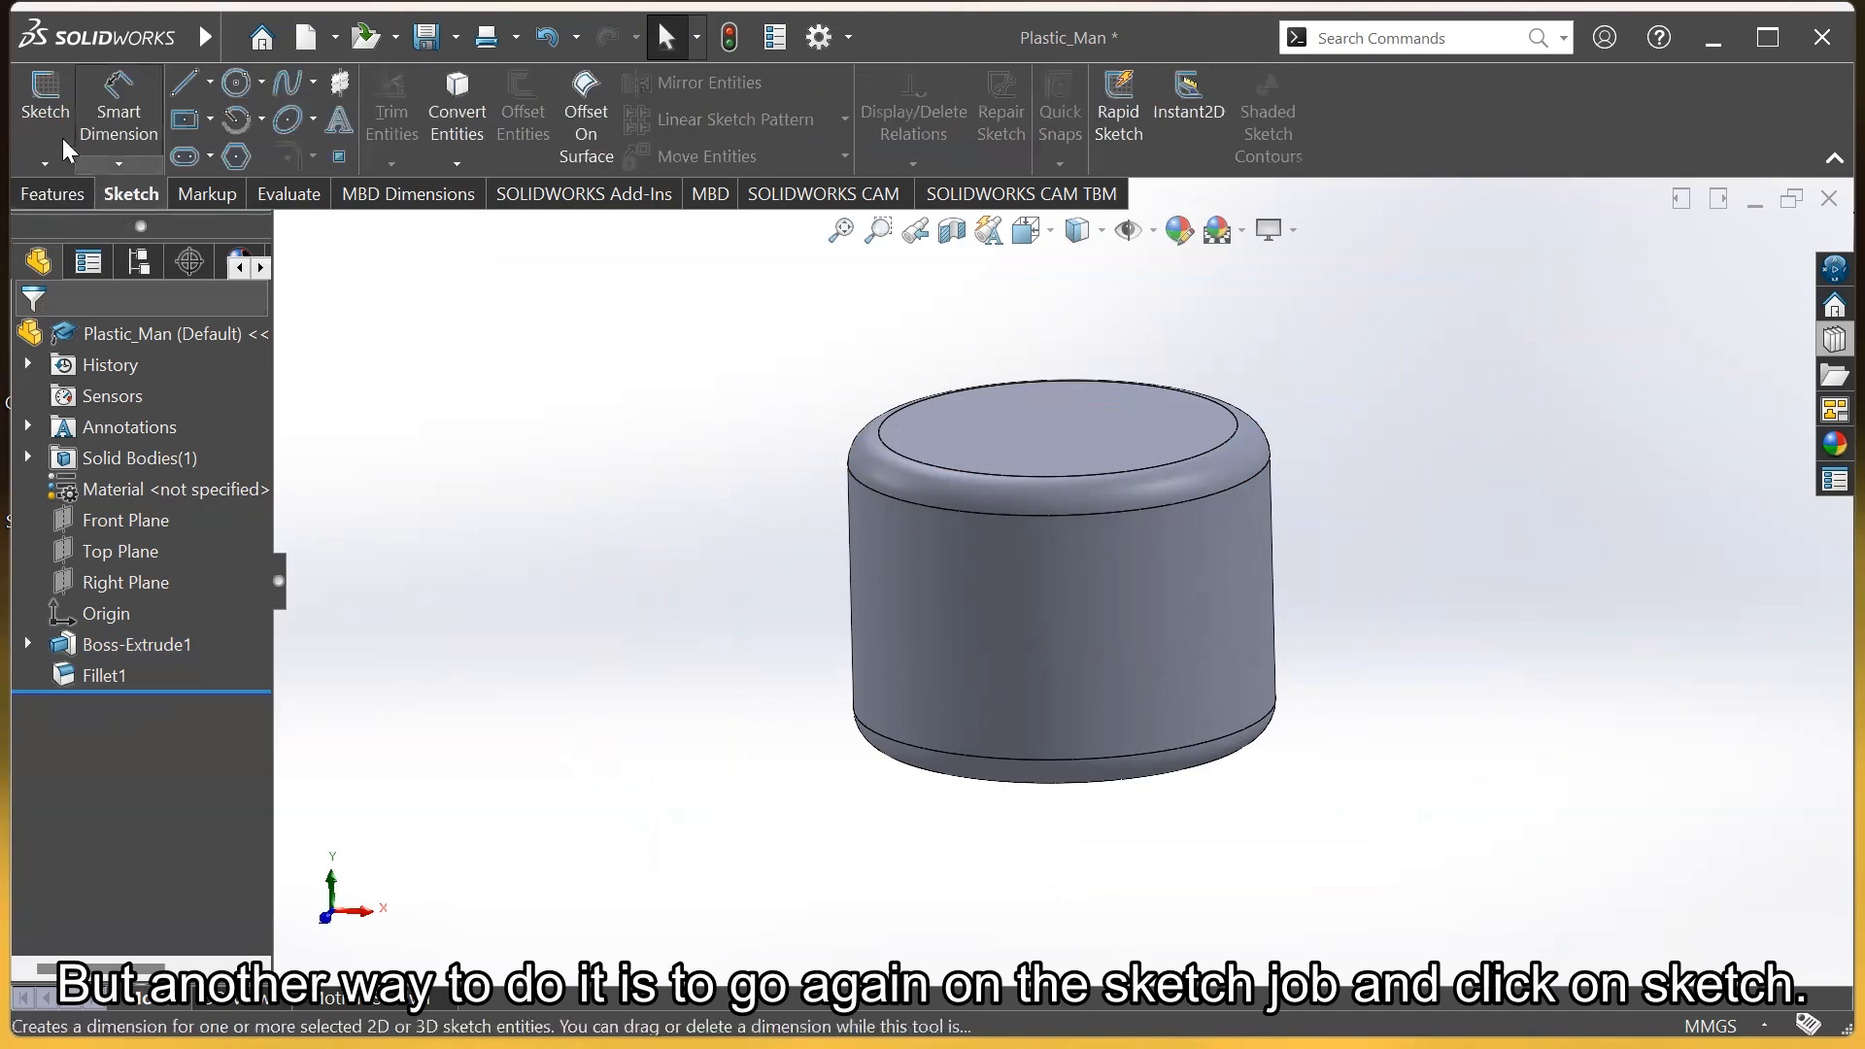
click(43, 109)
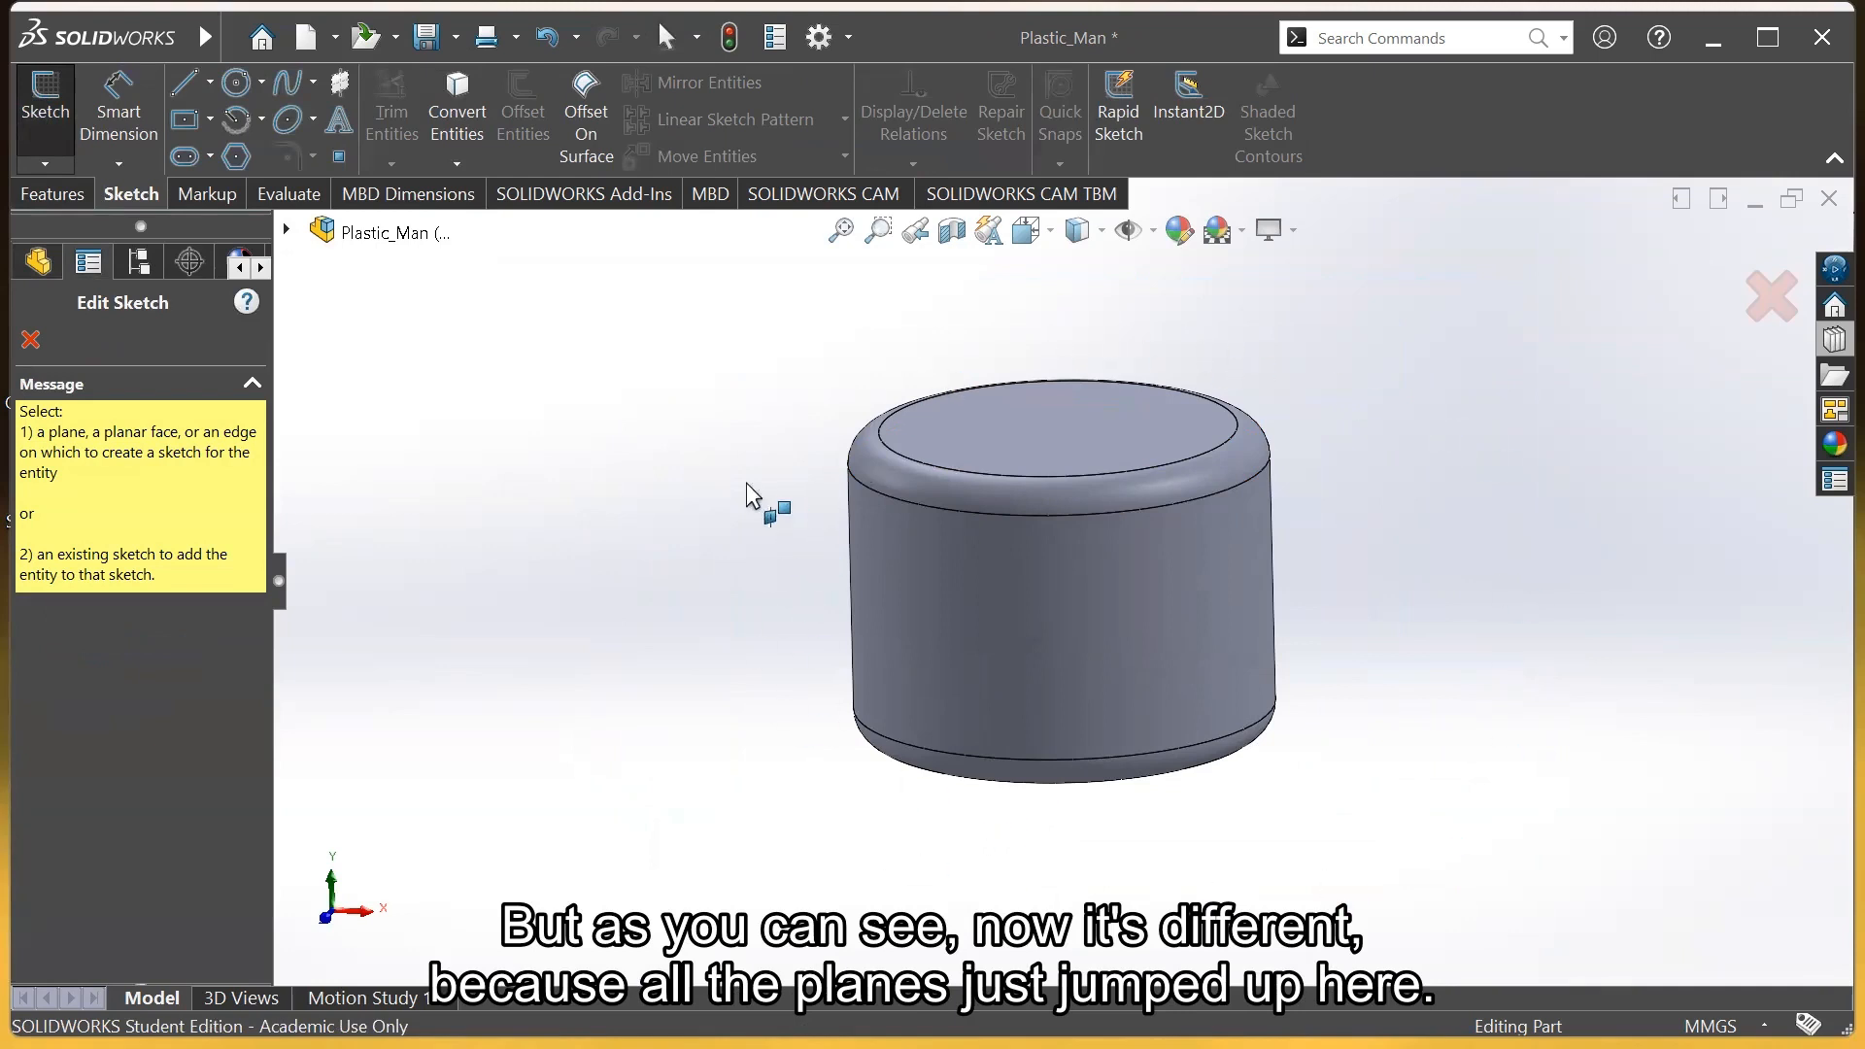
click(286, 232)
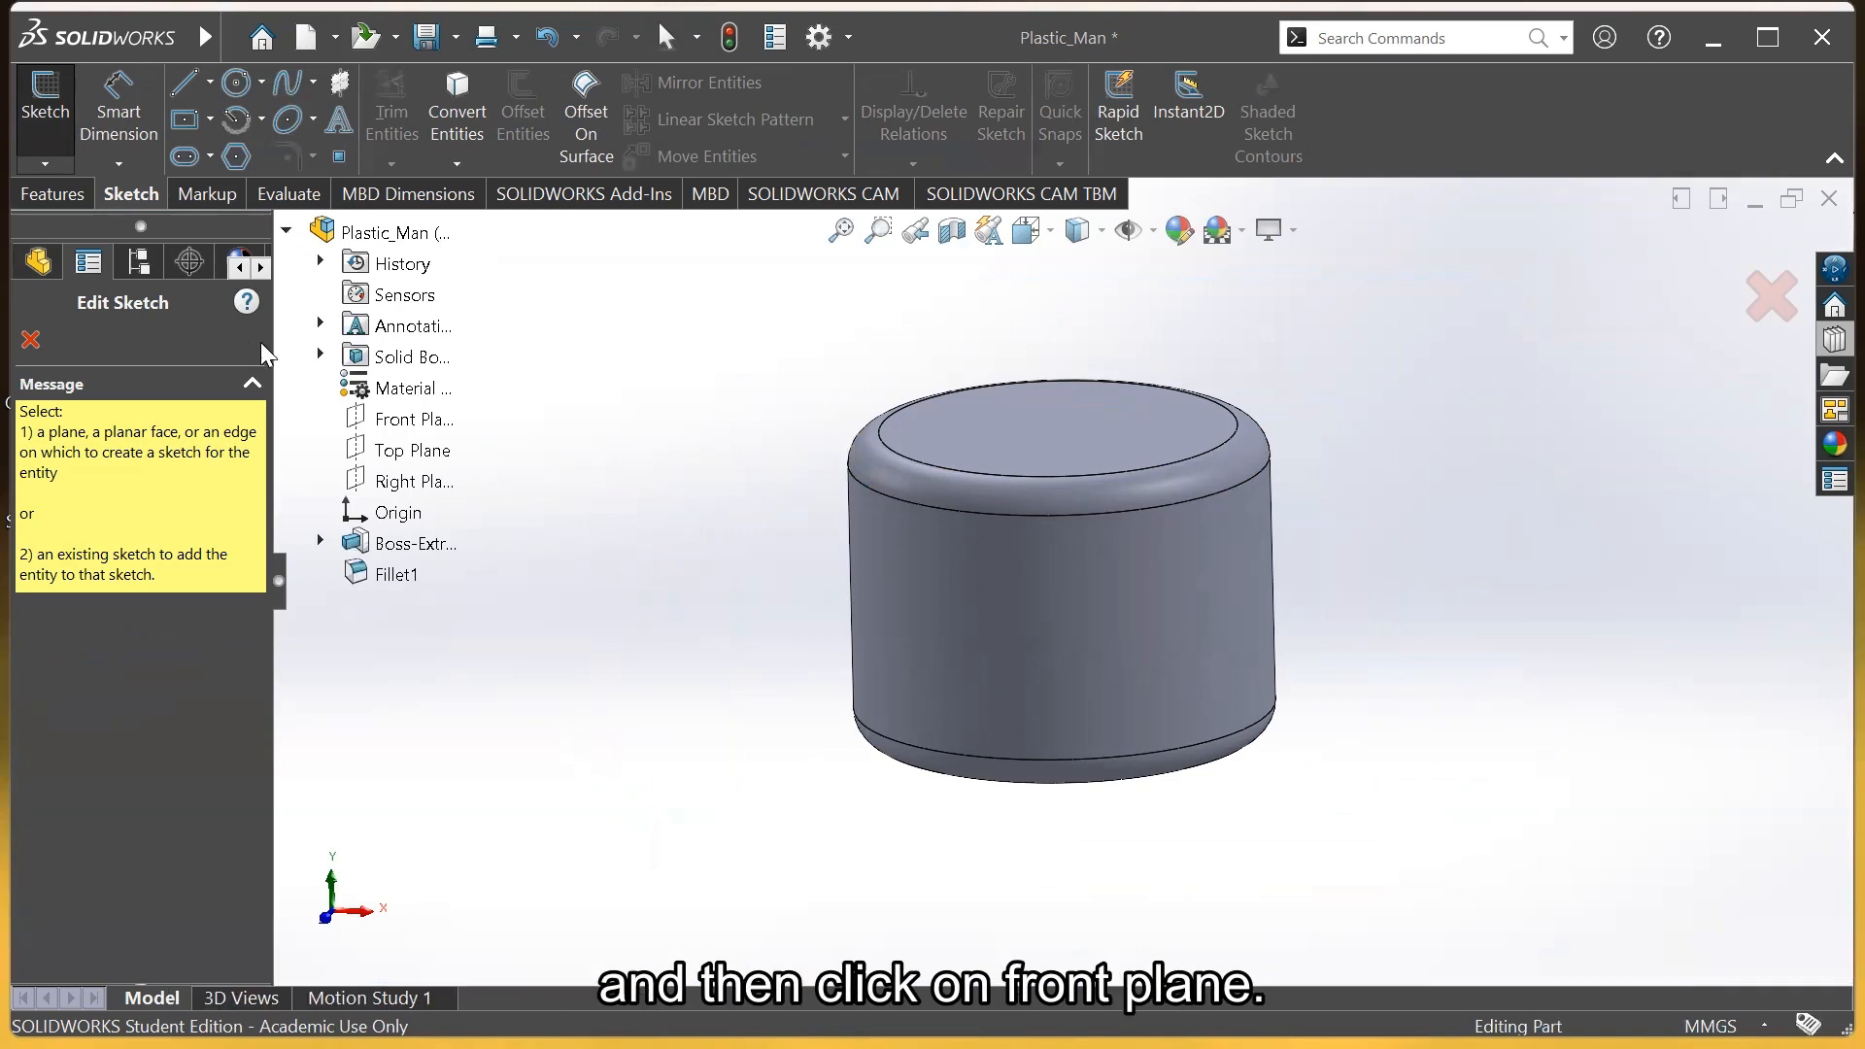
click(379, 427)
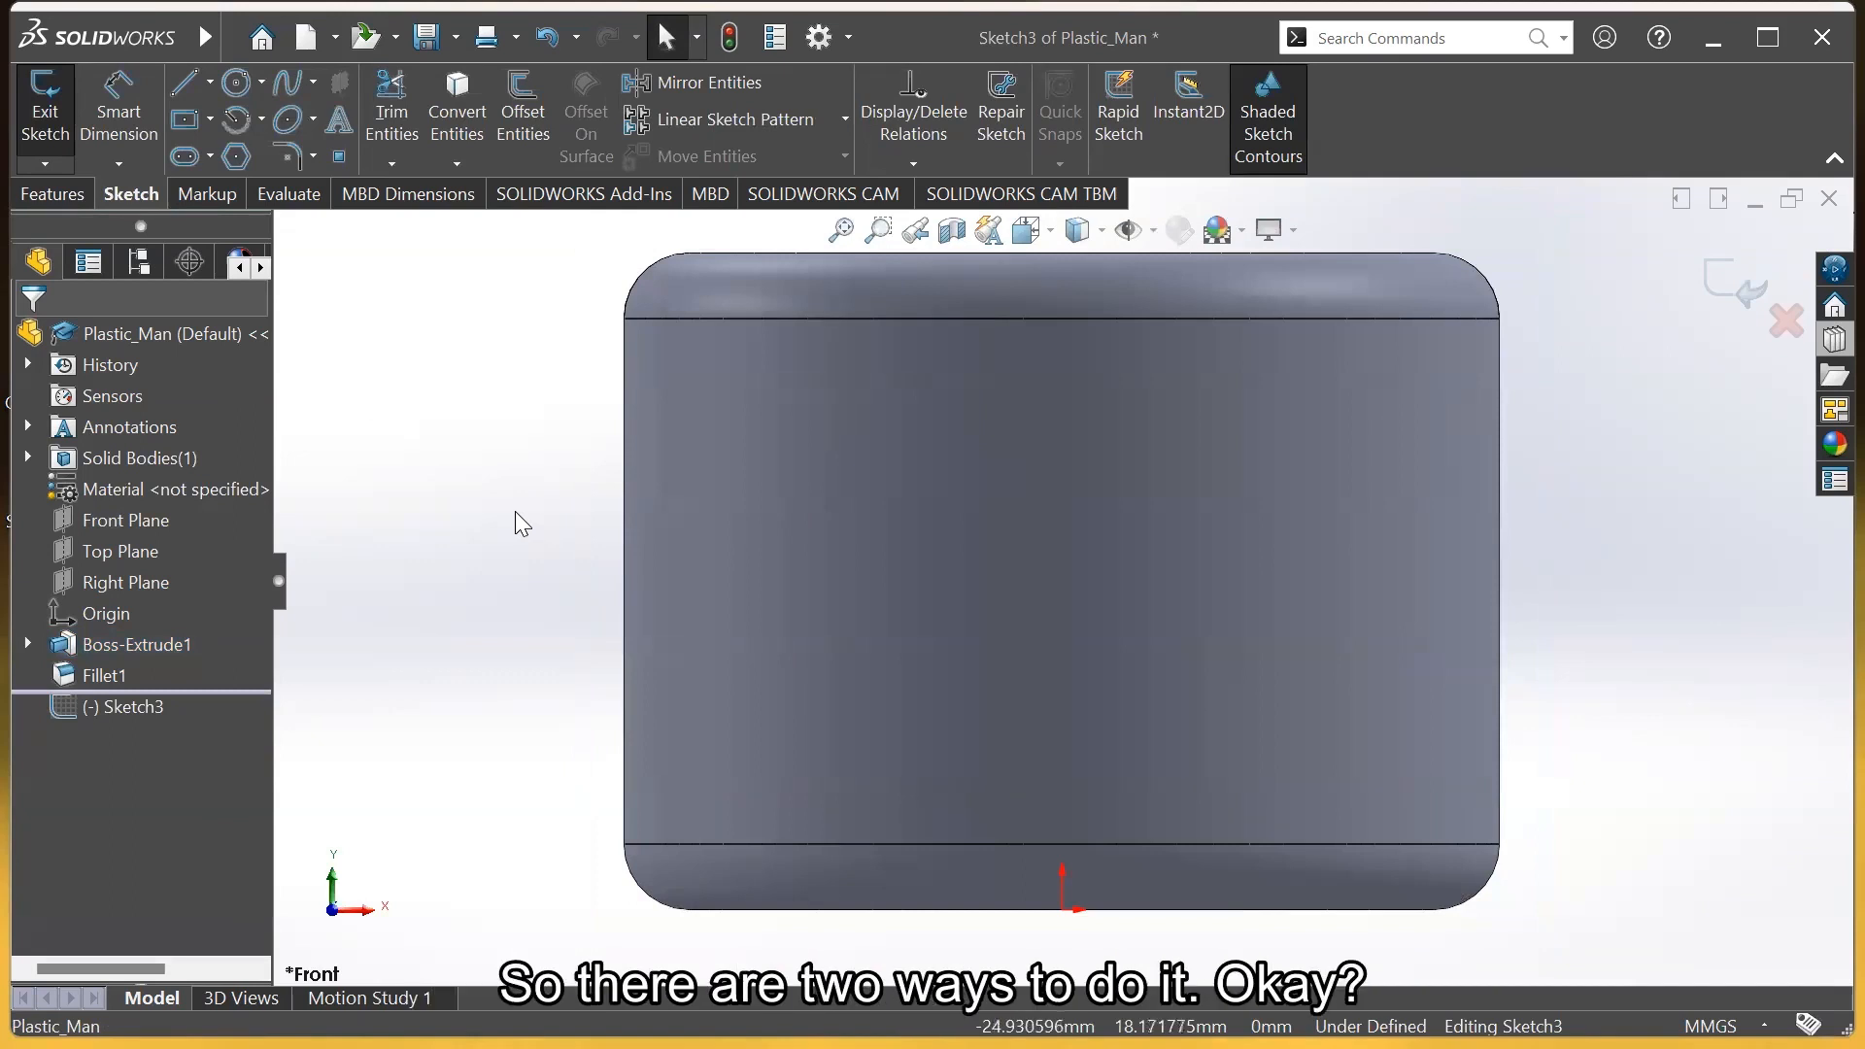
scroll(515, 511, up, 3)
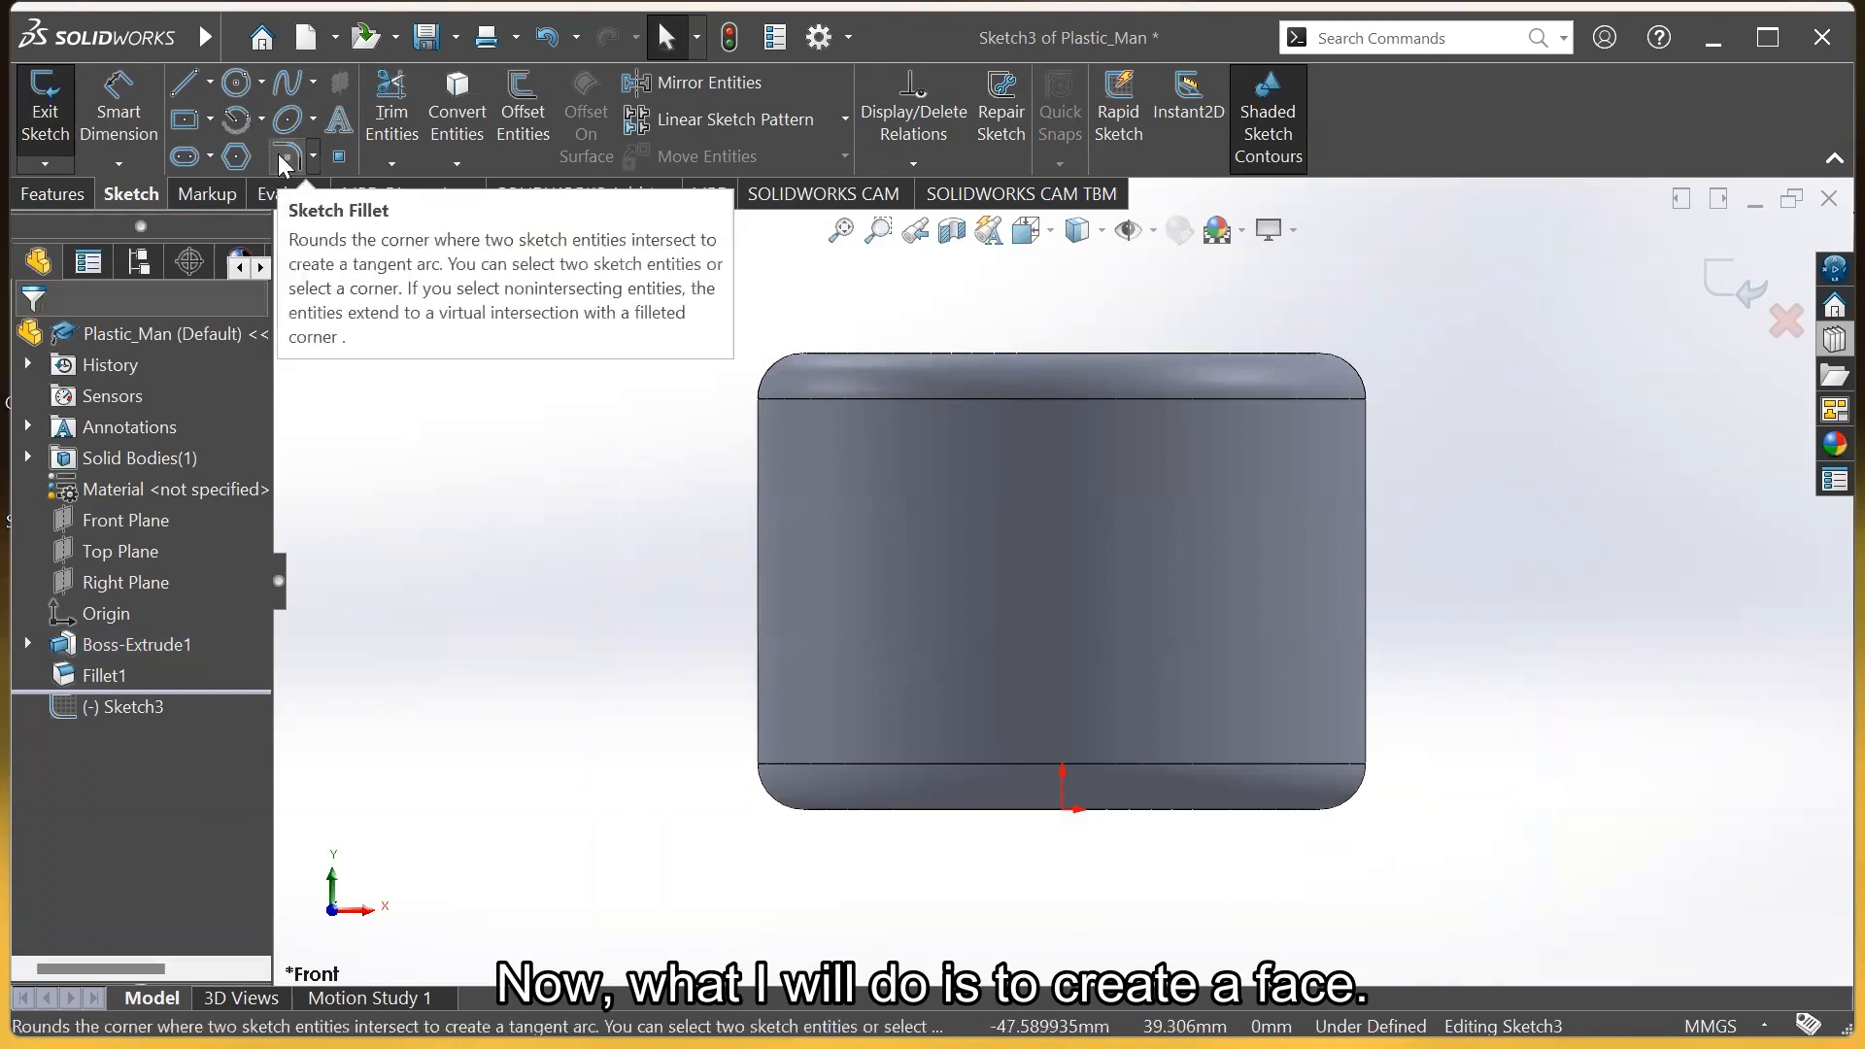
Draw two circles side by side as the eyes on the cylinder's front
click(236, 82)
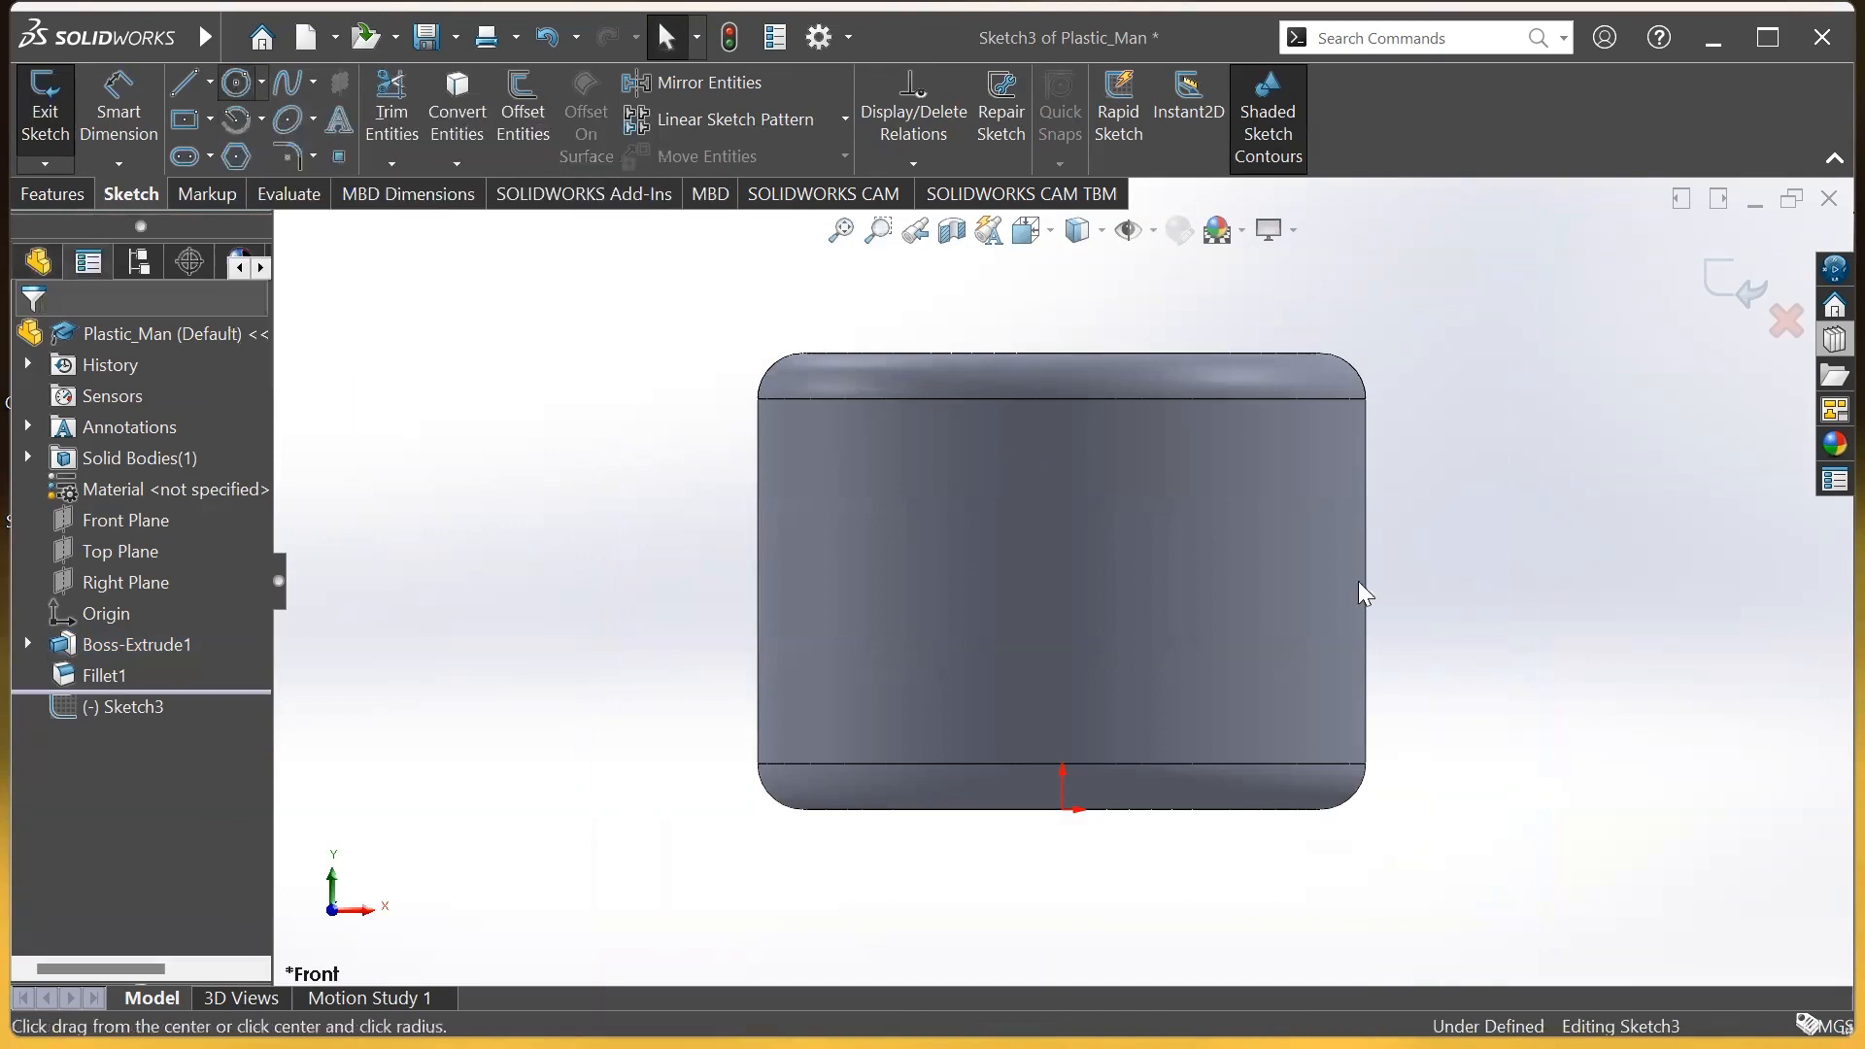
click(945, 517)
click(979, 509)
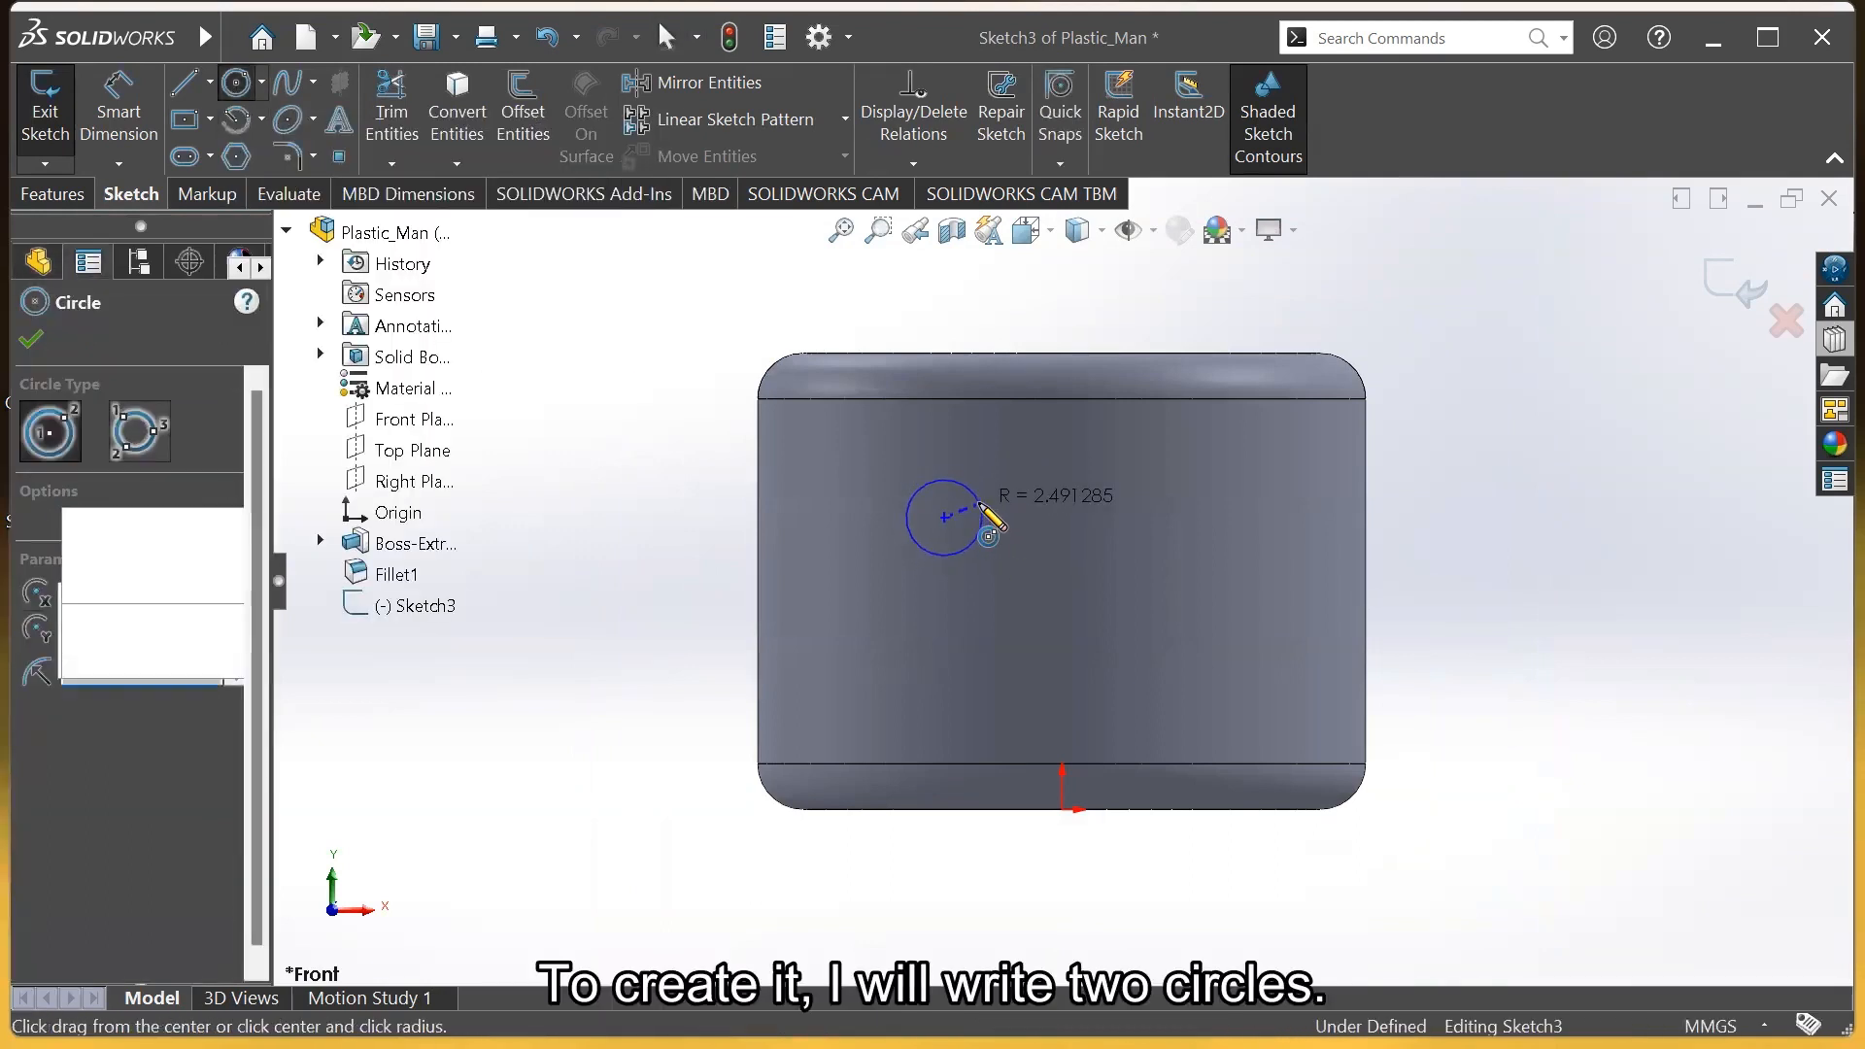
click(1197, 517)
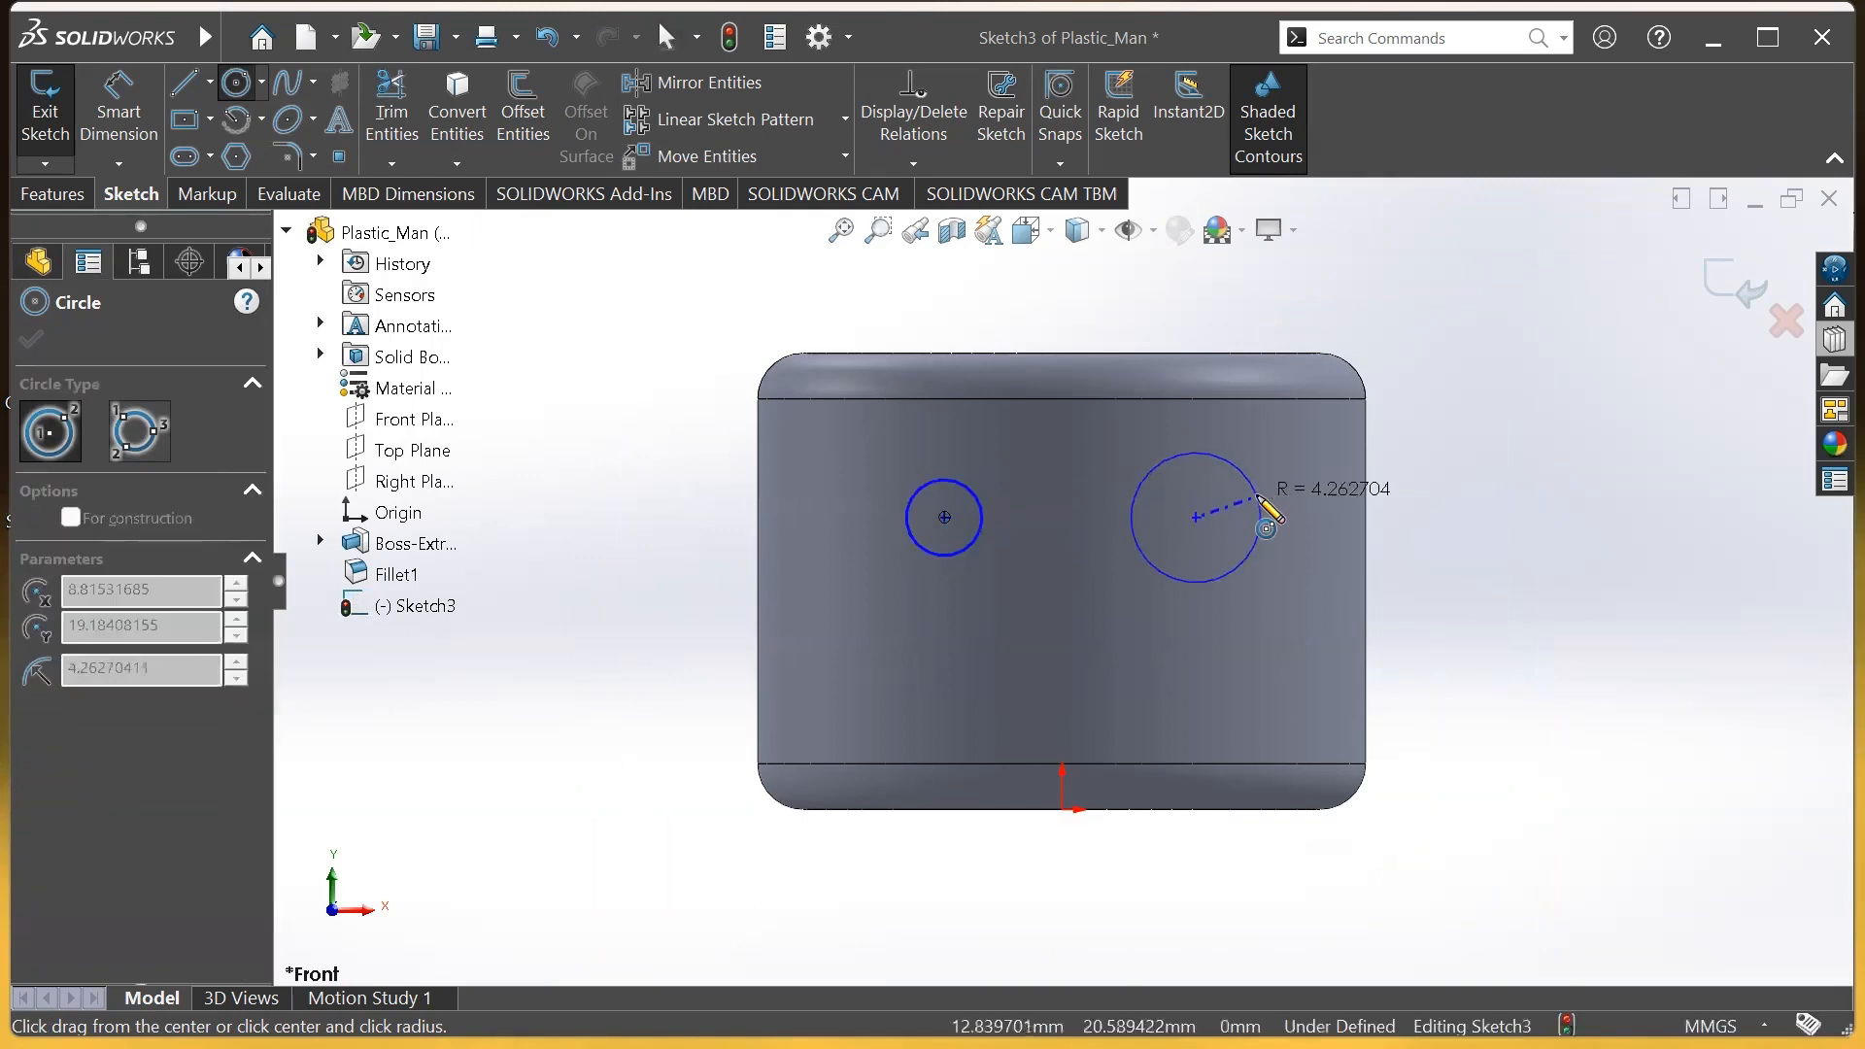
click(1259, 496)
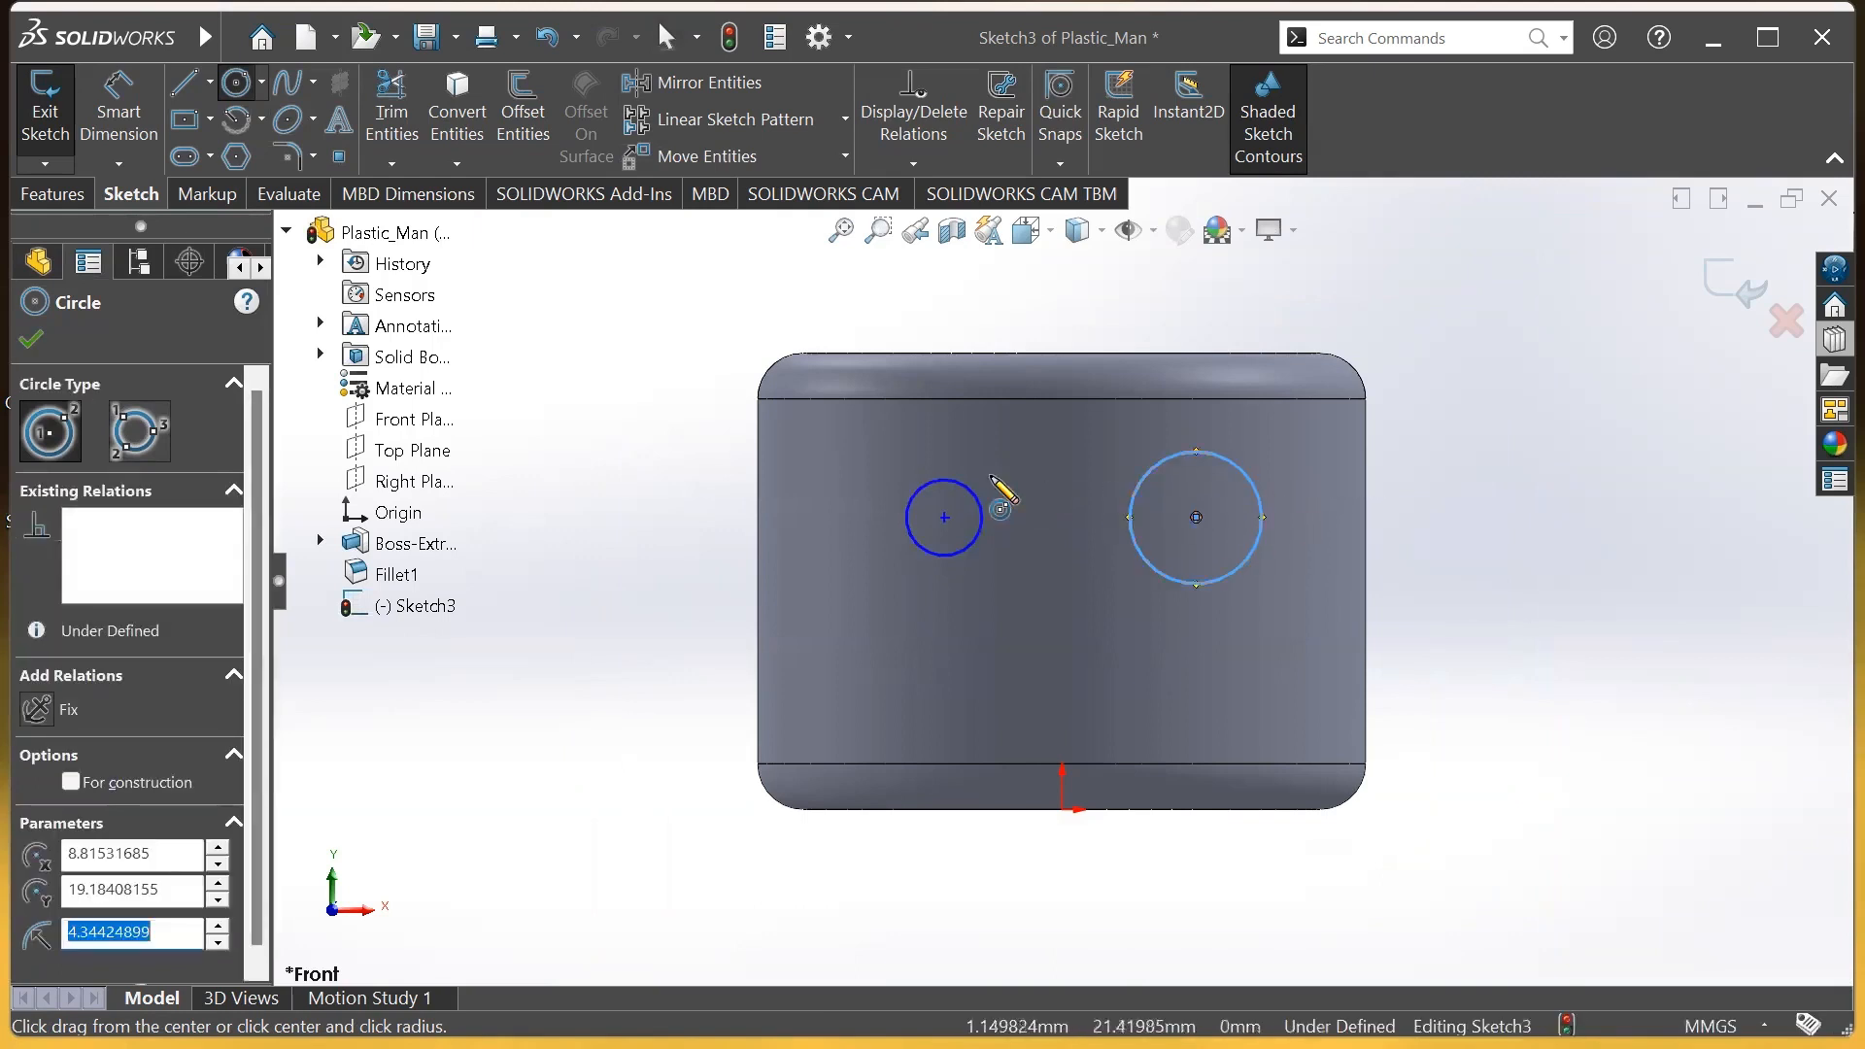
Draw a horizontal straight slot mouth below the eyes and shorten its right end
click(183, 158)
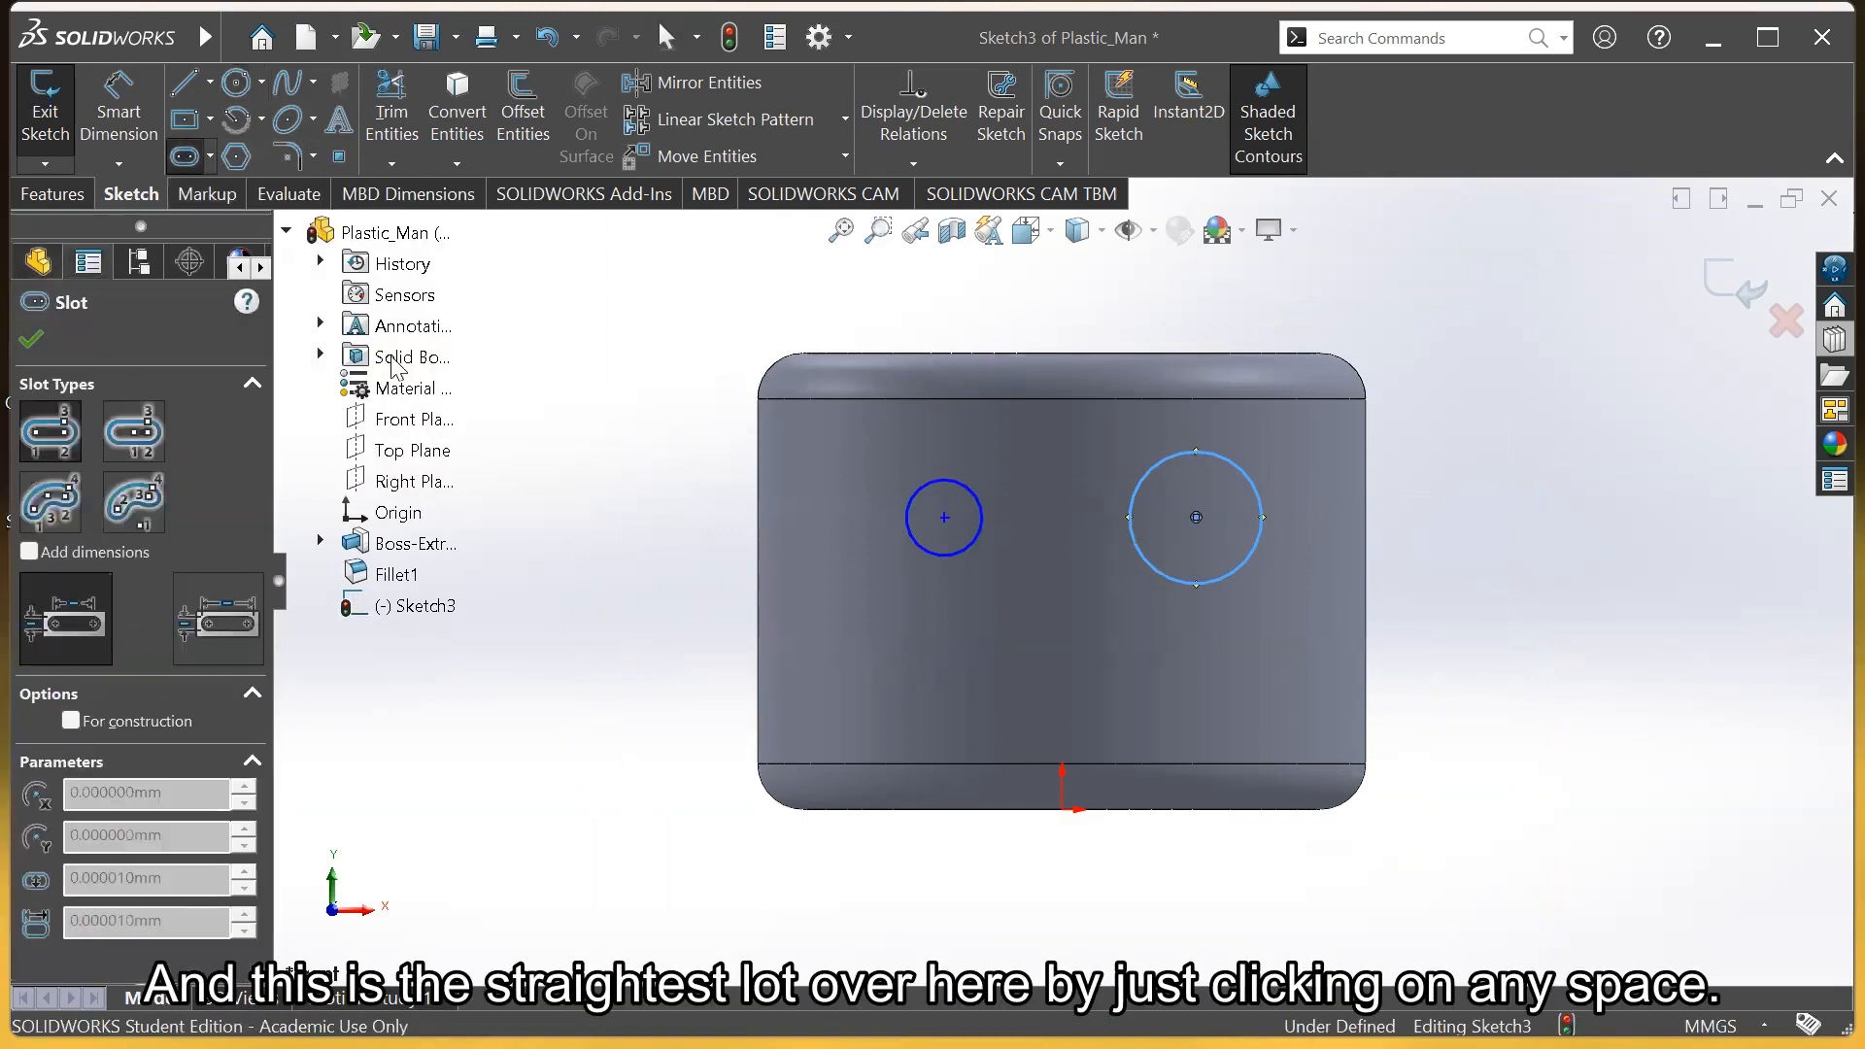
click(989, 667)
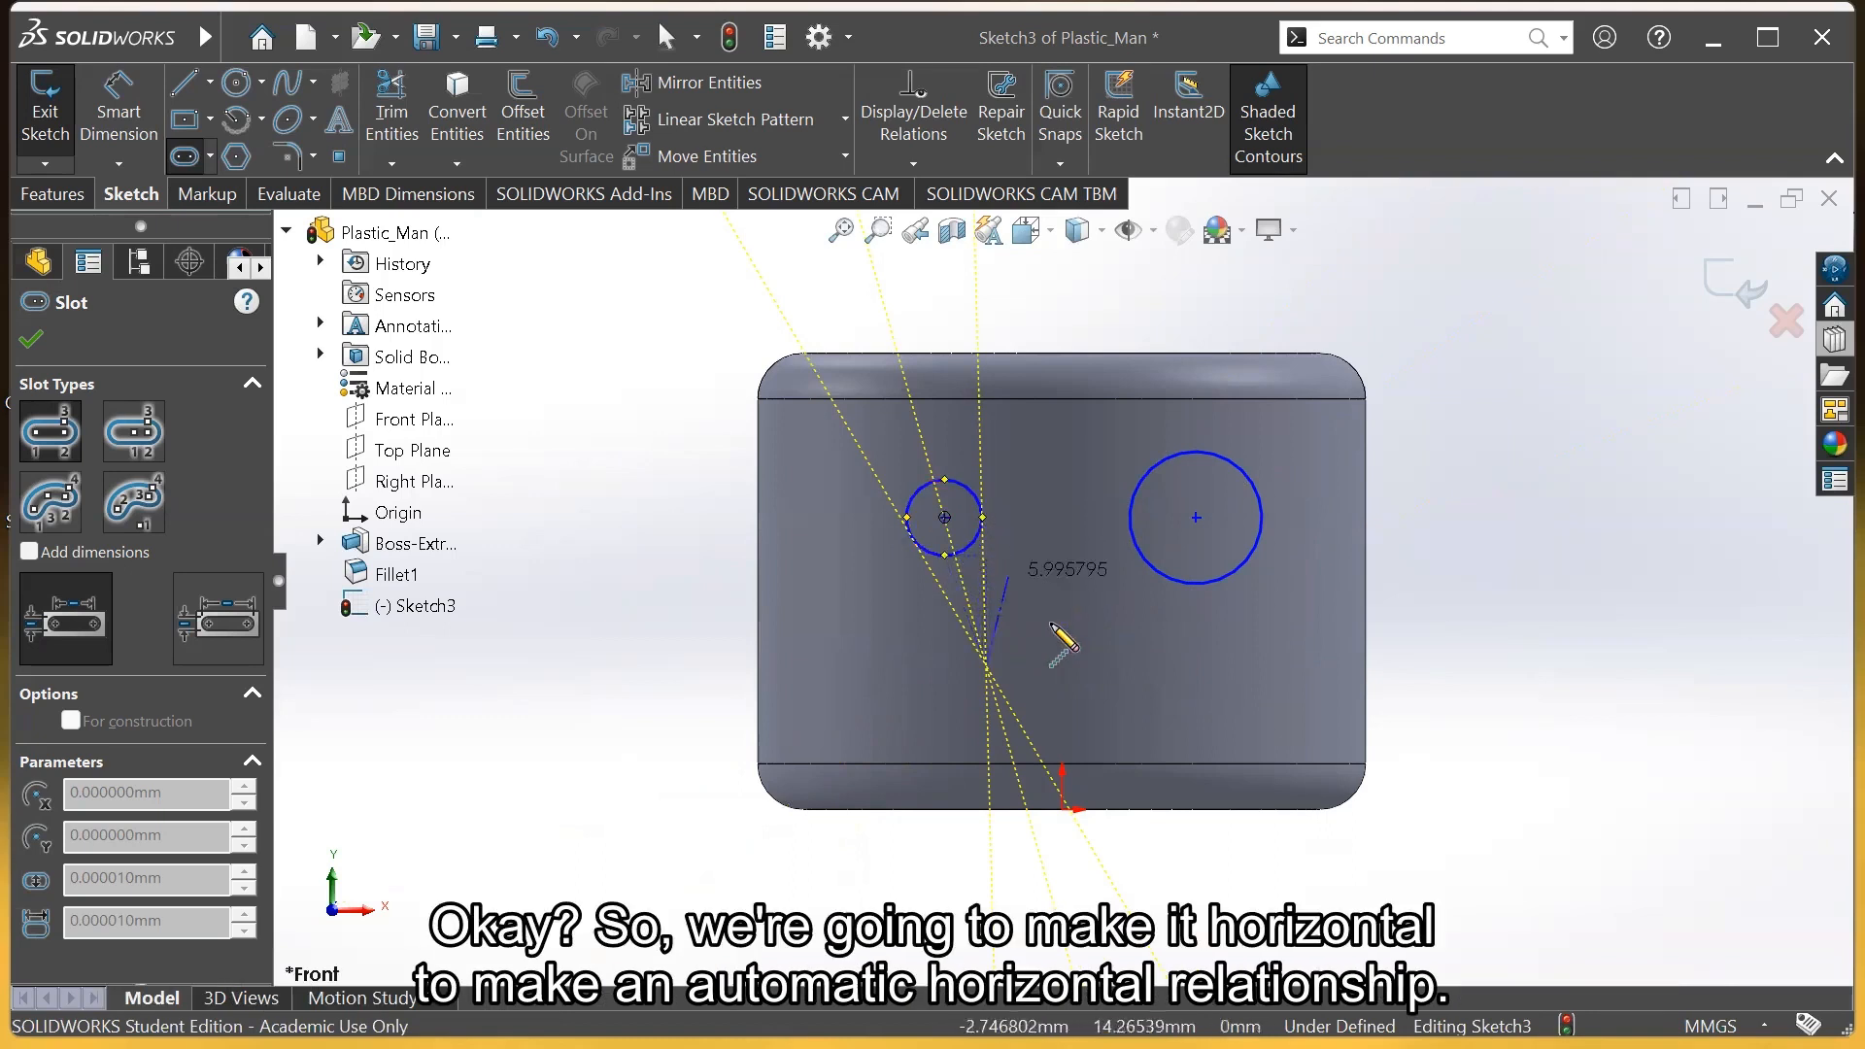
click(1229, 667)
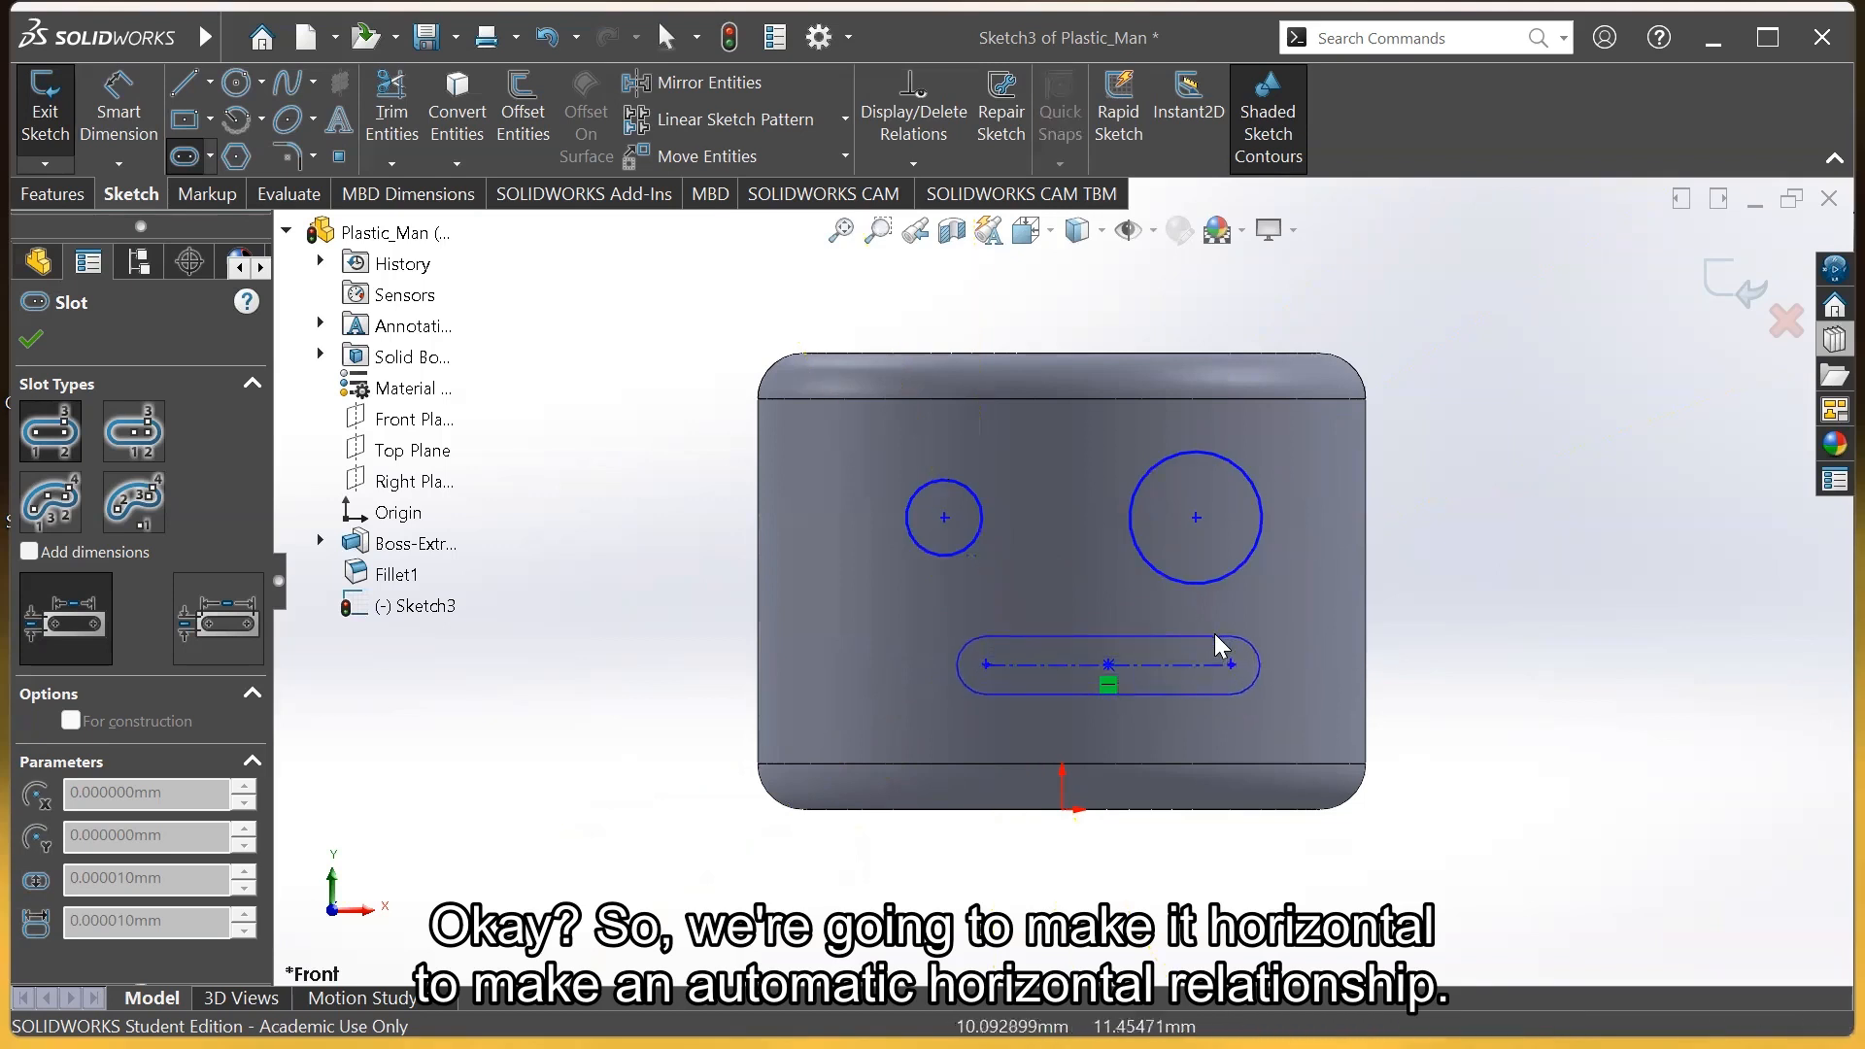
click(1216, 632)
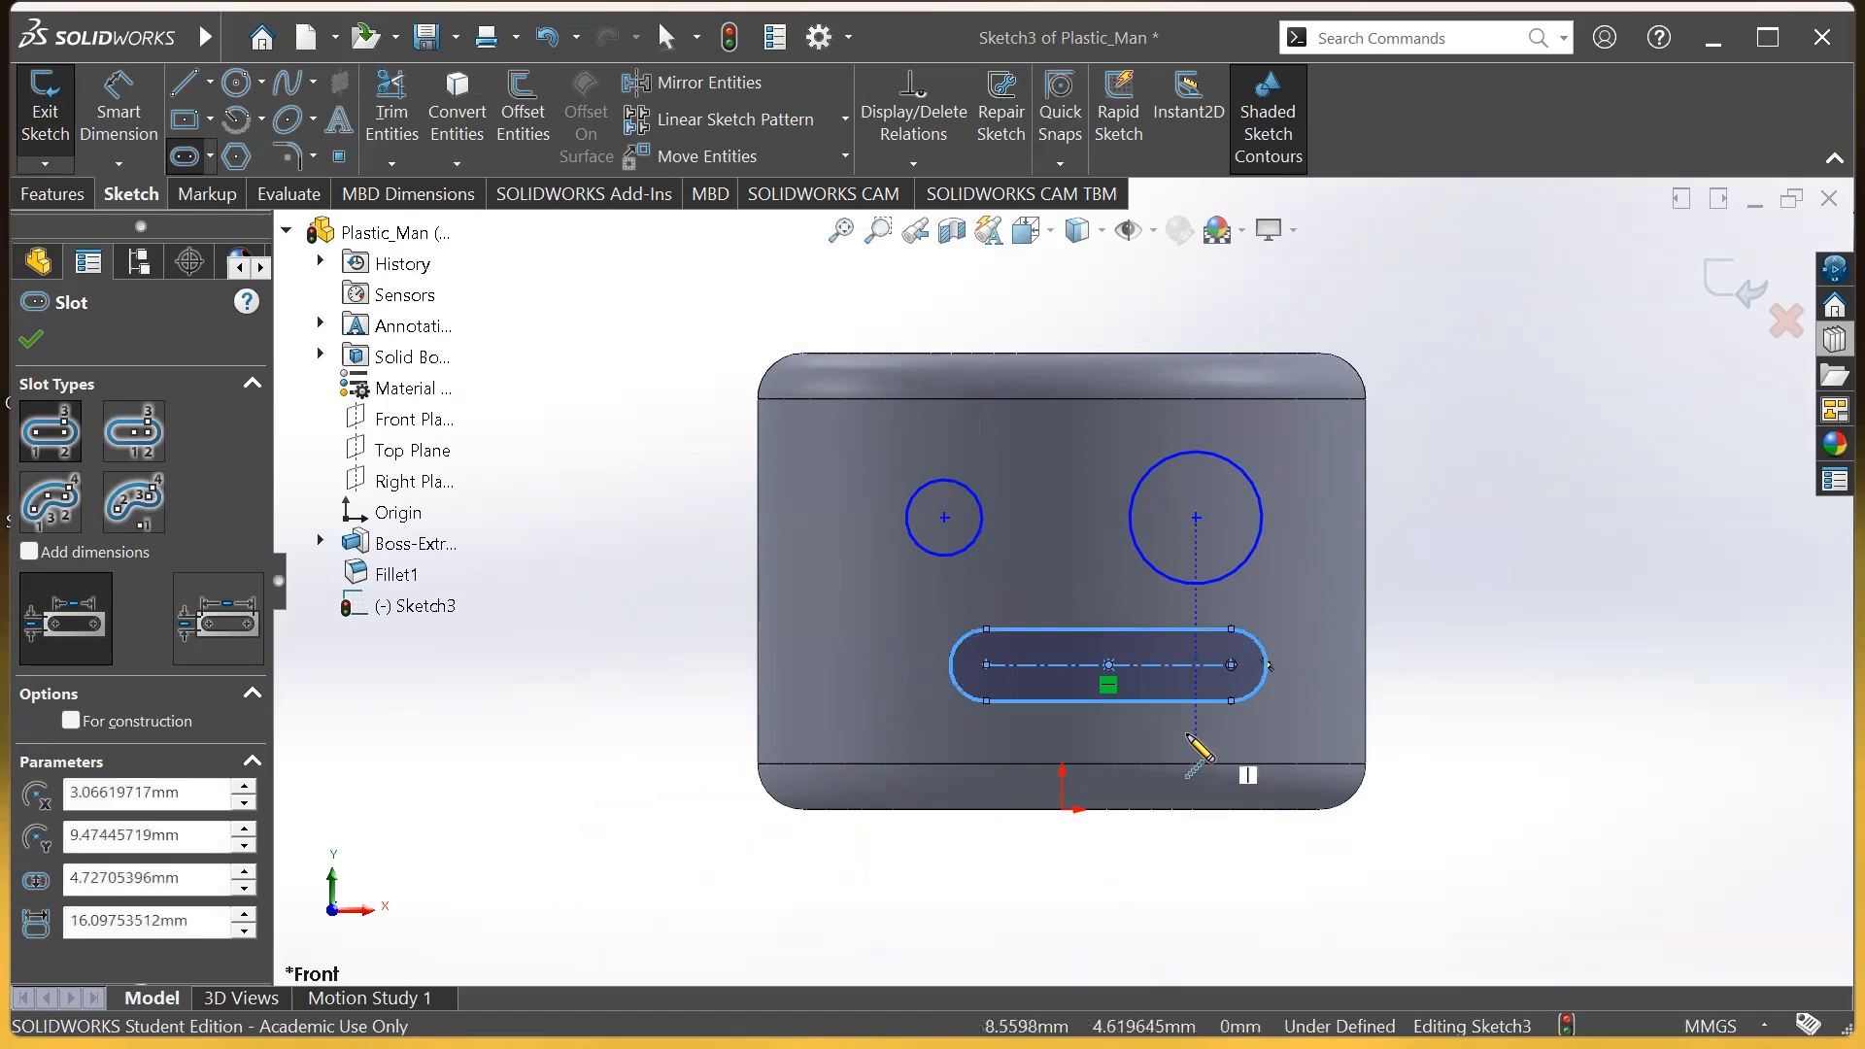
key(Escape)
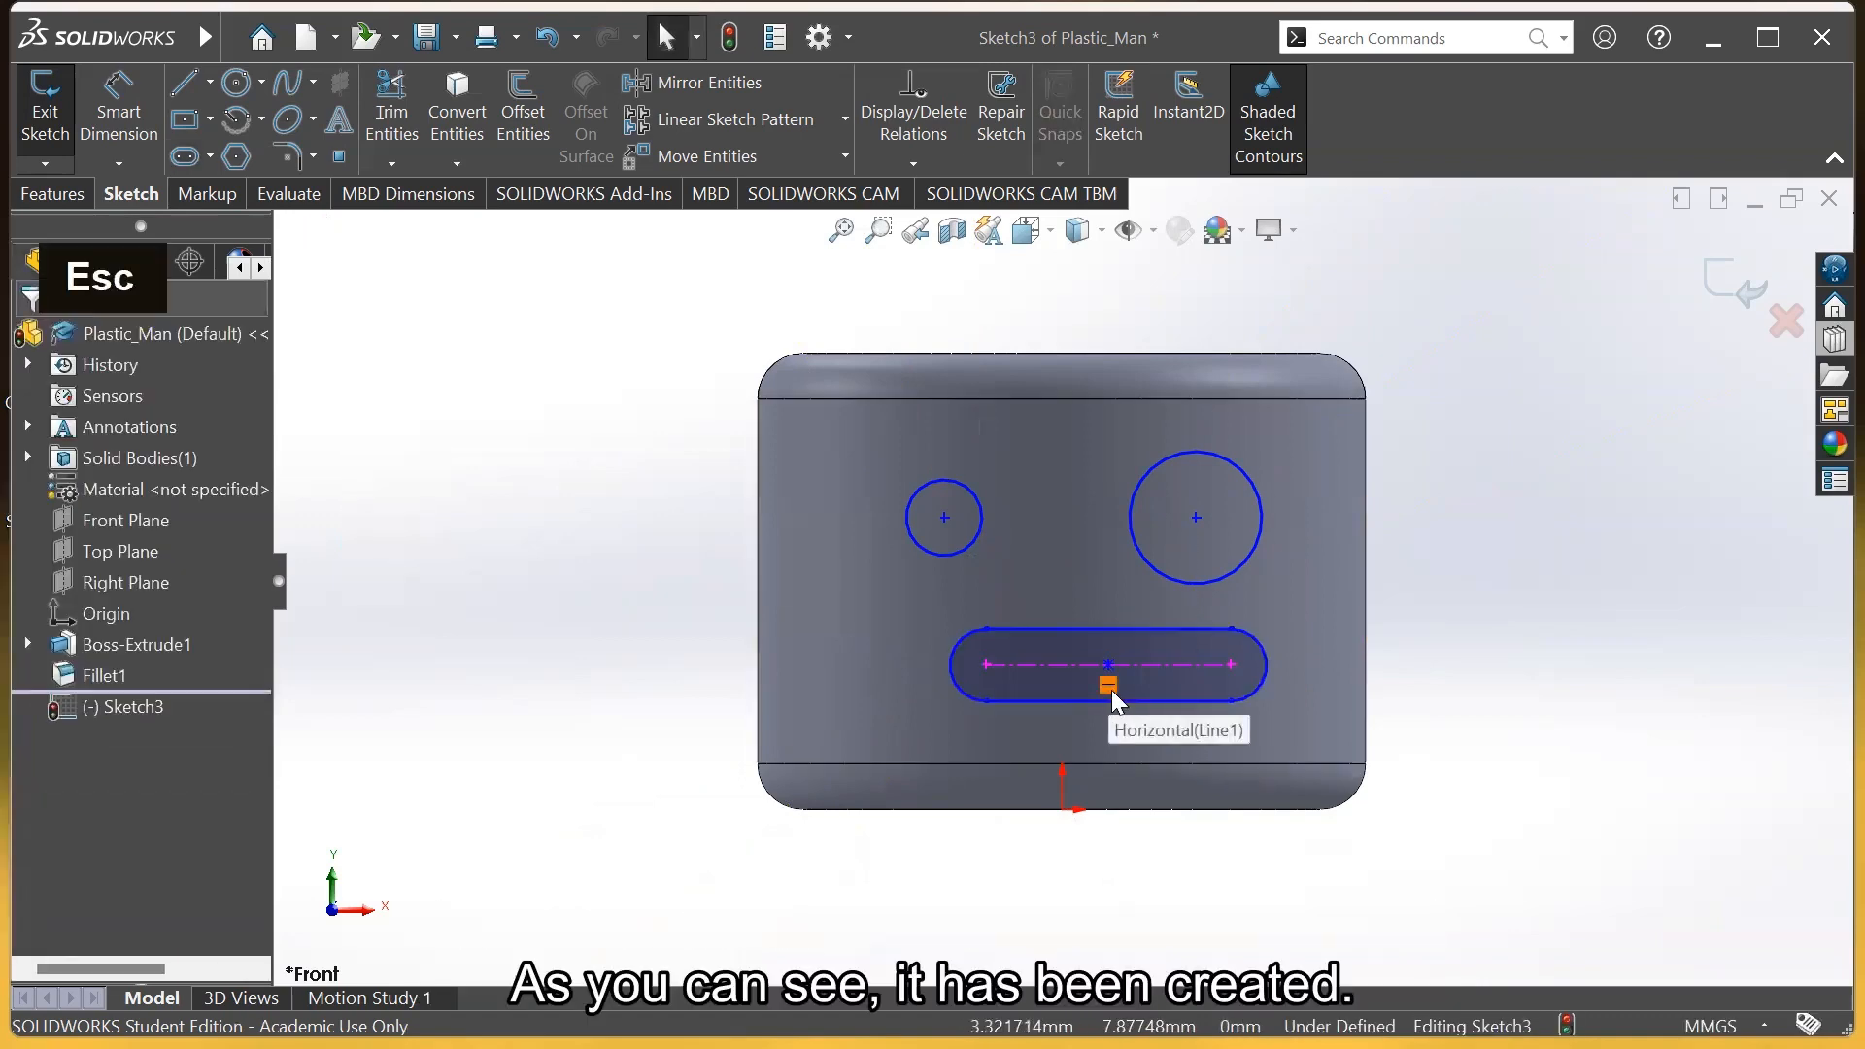
click(1196, 667)
drag(1196, 669, 1136, 666)
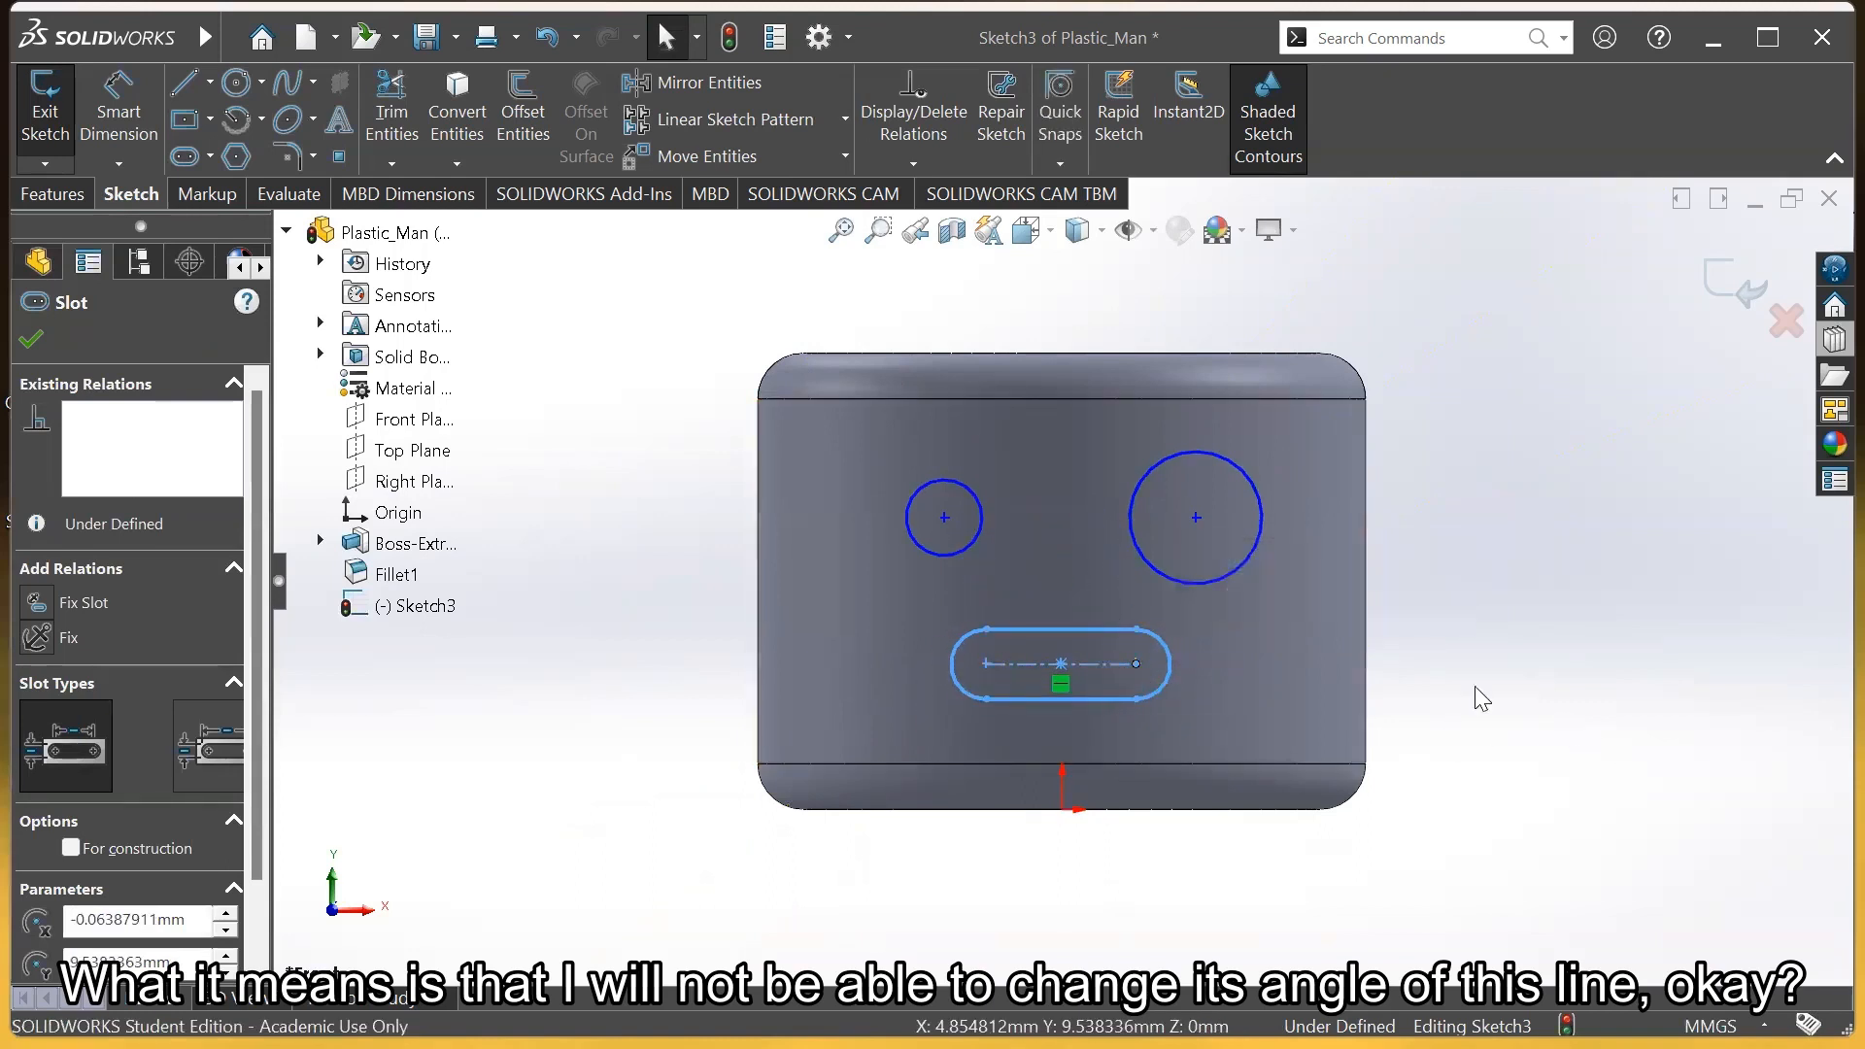
Shrink the right eye circle by dragging its edge
click(1492, 665)
click(1194, 583)
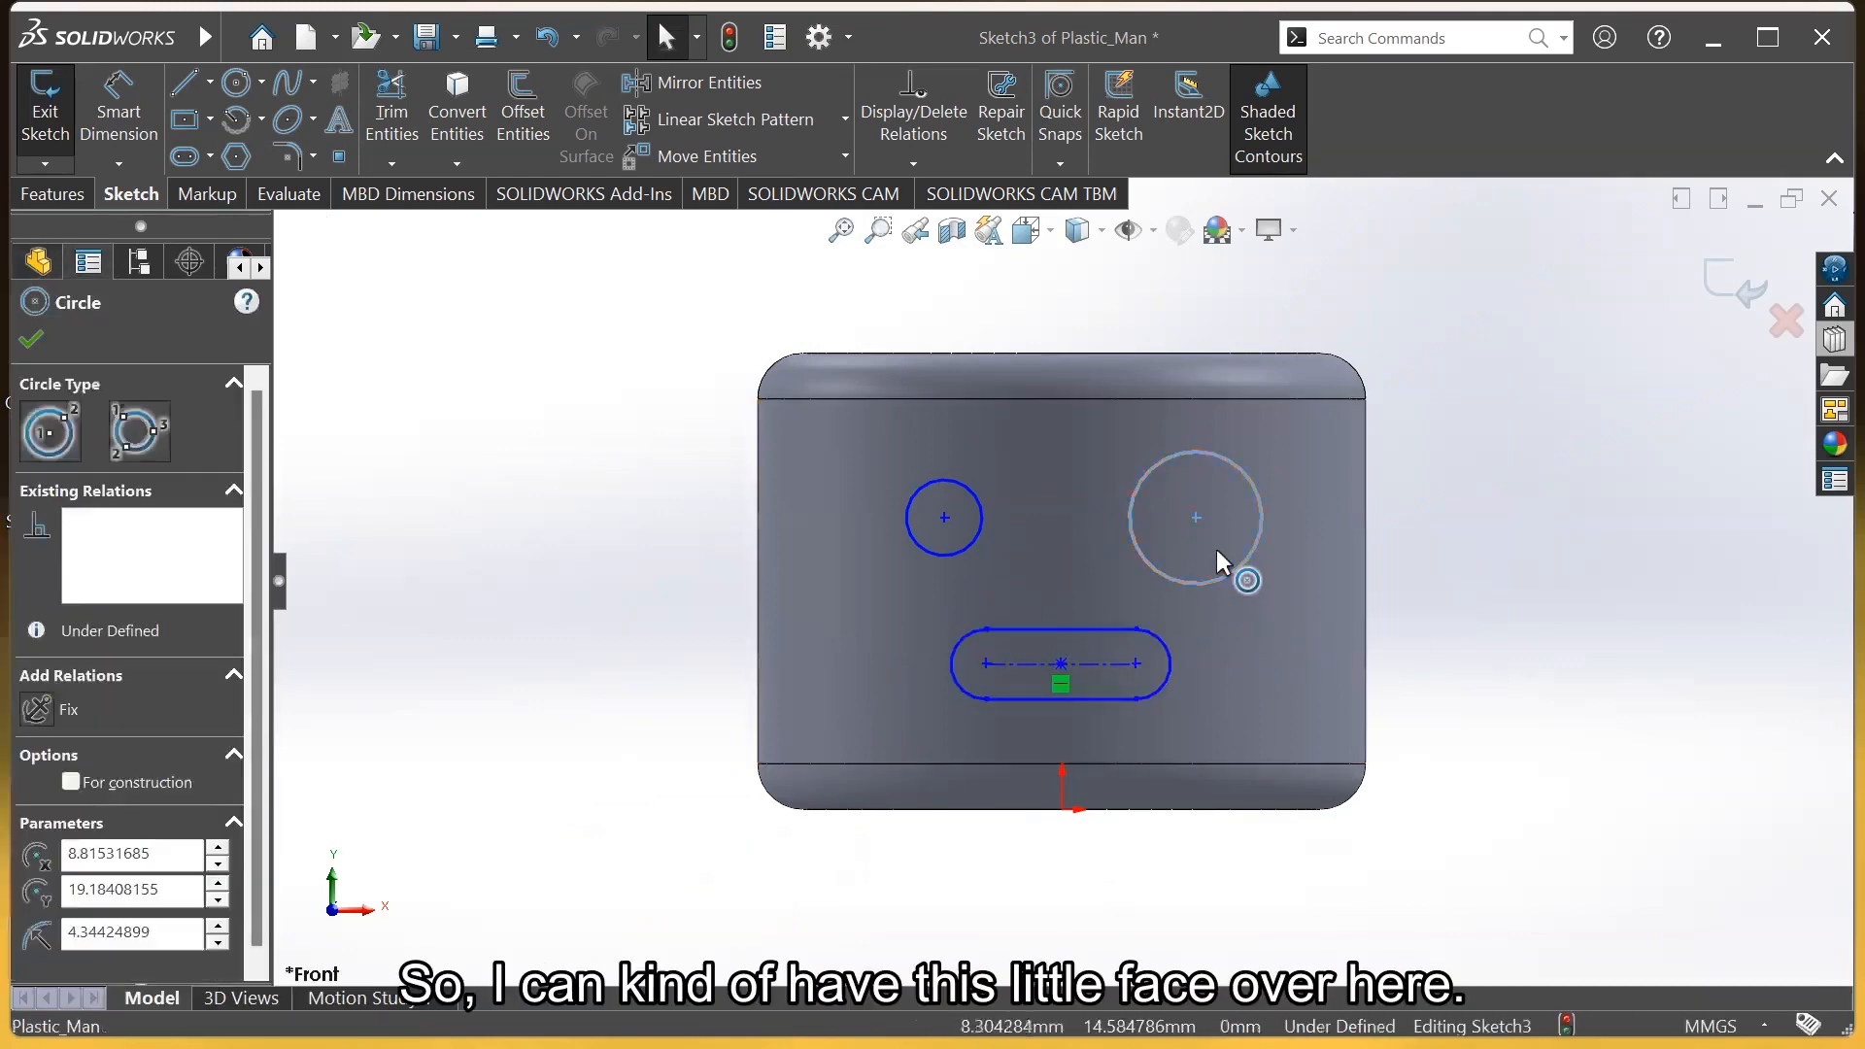
drag(1235, 617, 1220, 551)
click(1488, 717)
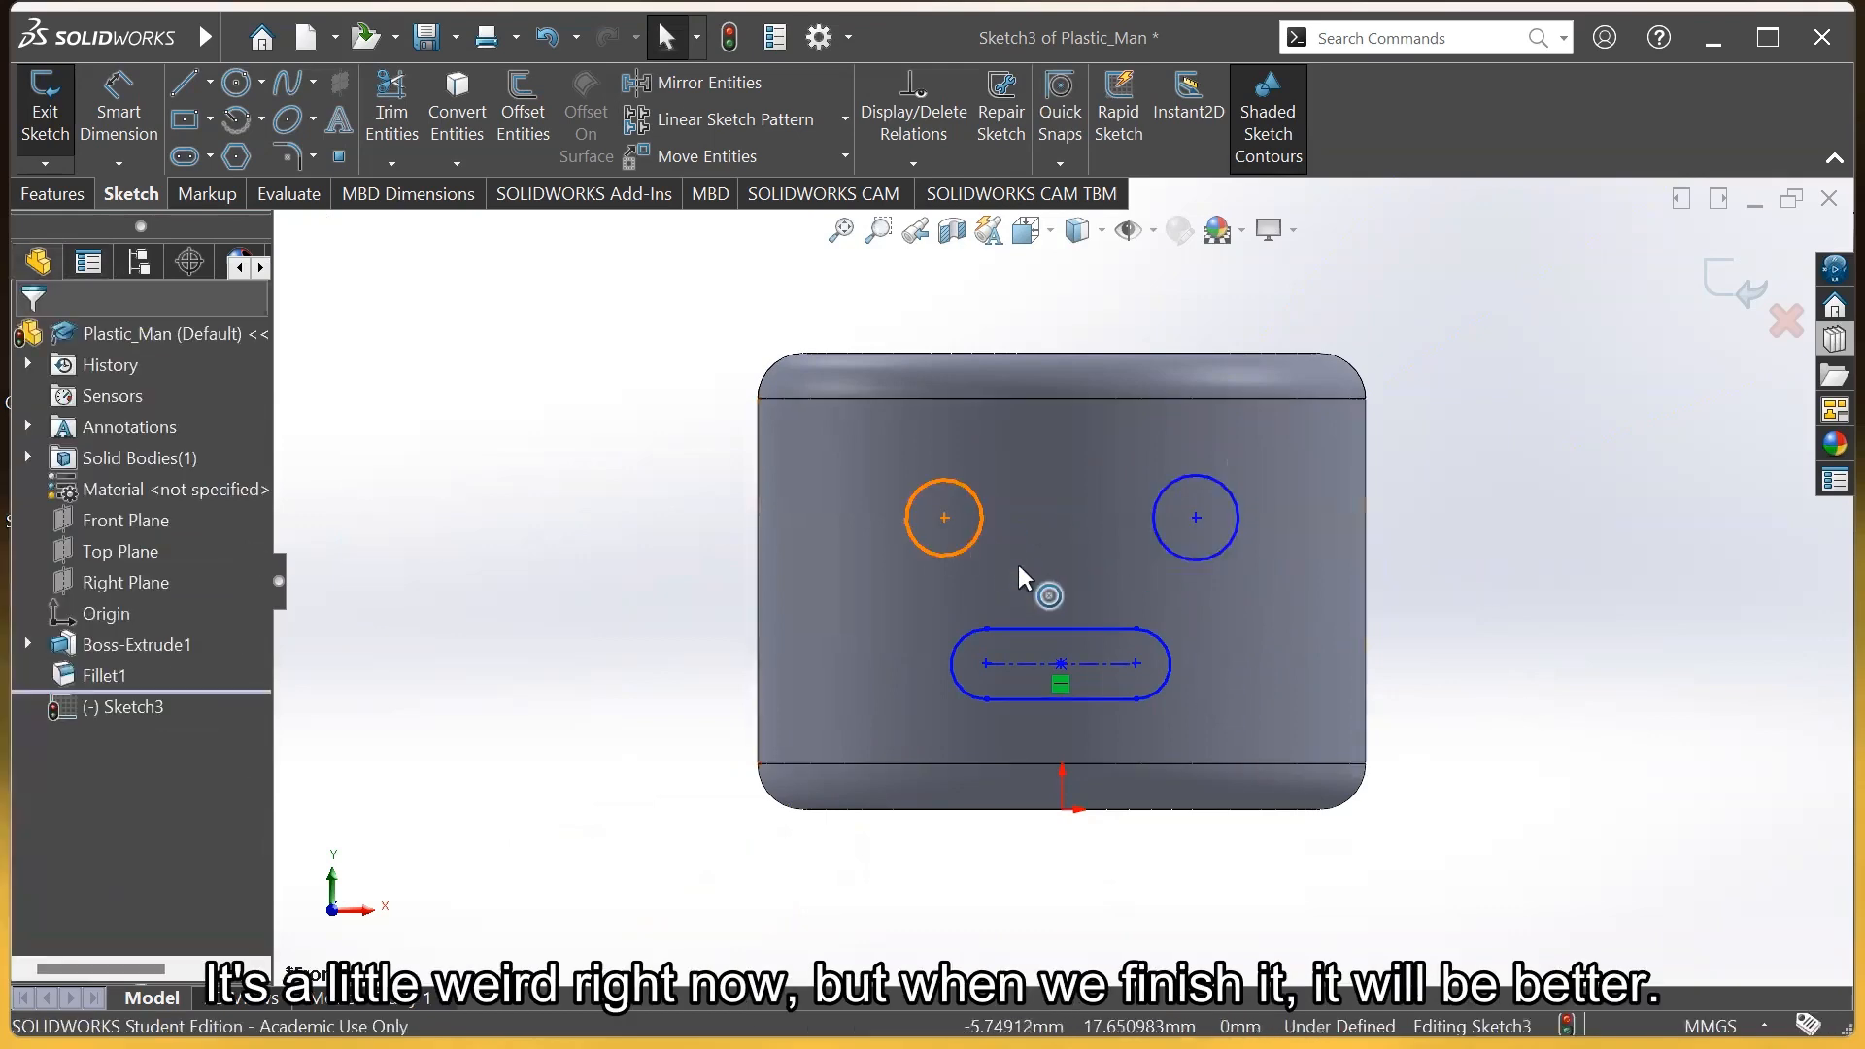
Enlarge the left eye circle to about 7.83 mm and reposition its centre
drag(976, 541, 997, 552)
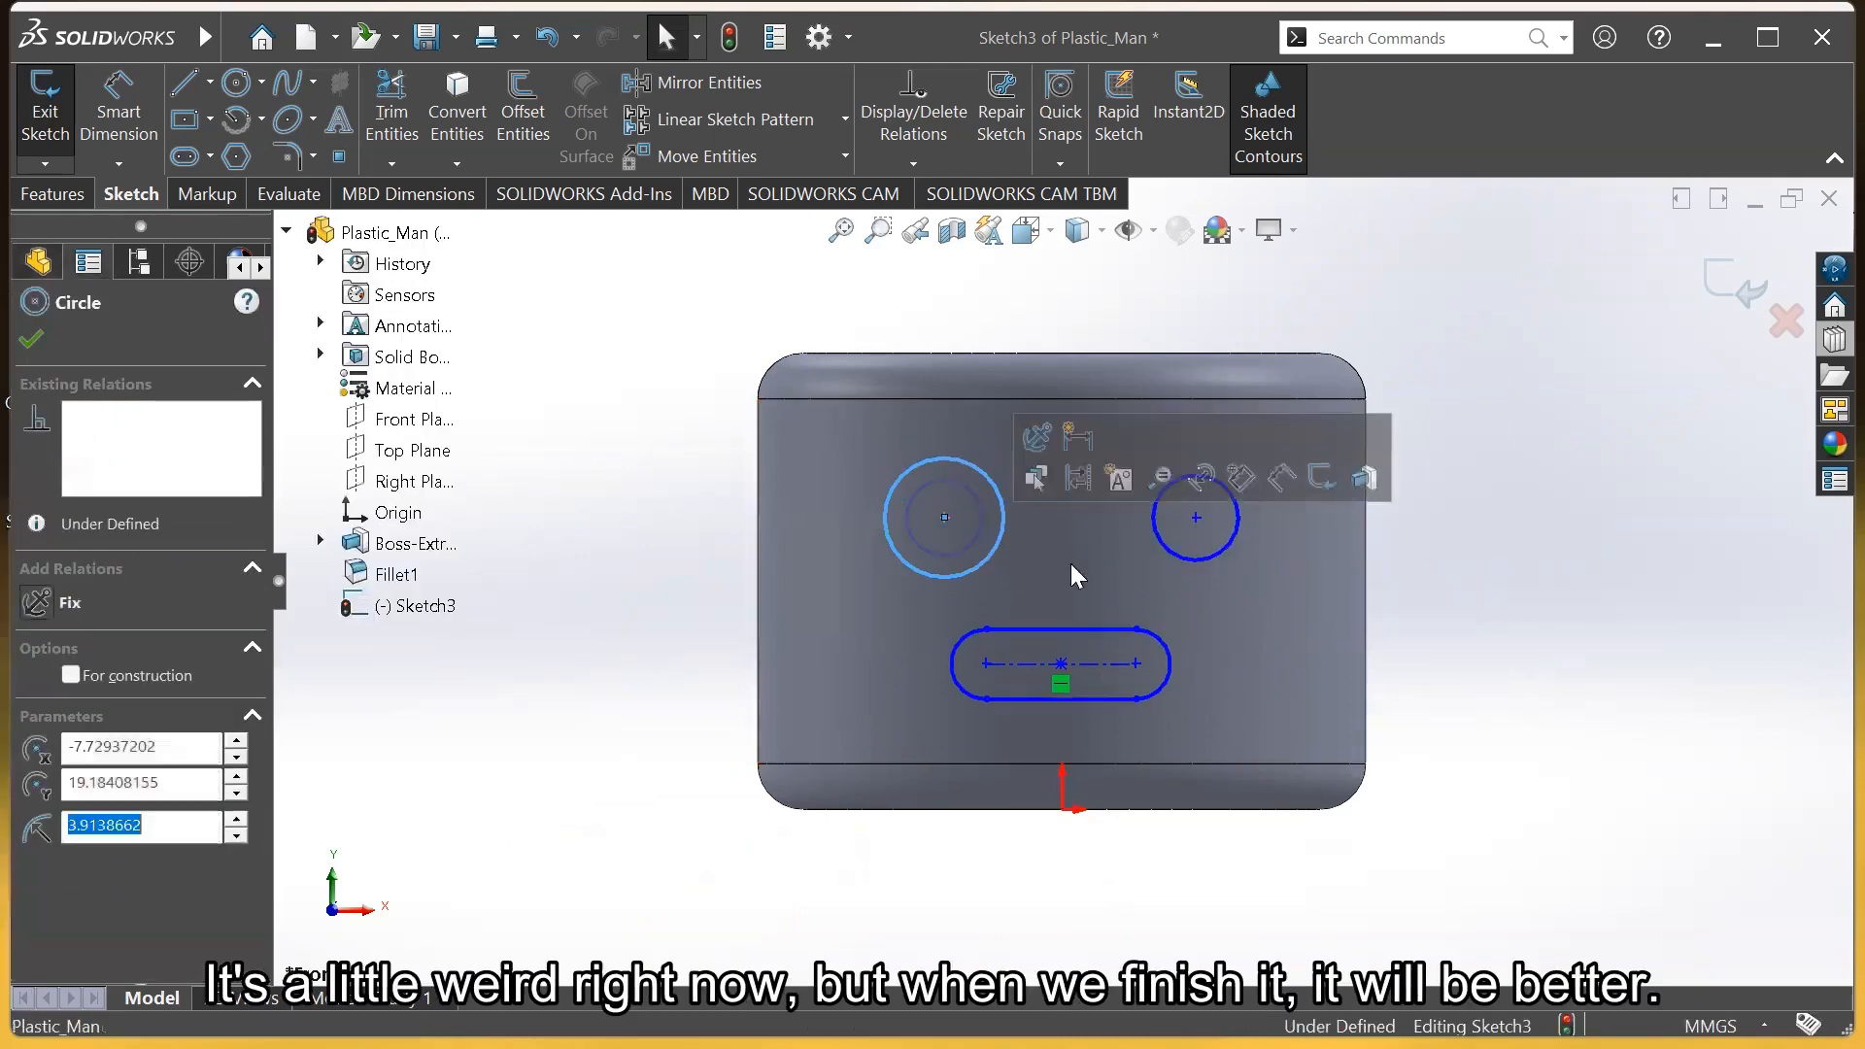
click(1394, 651)
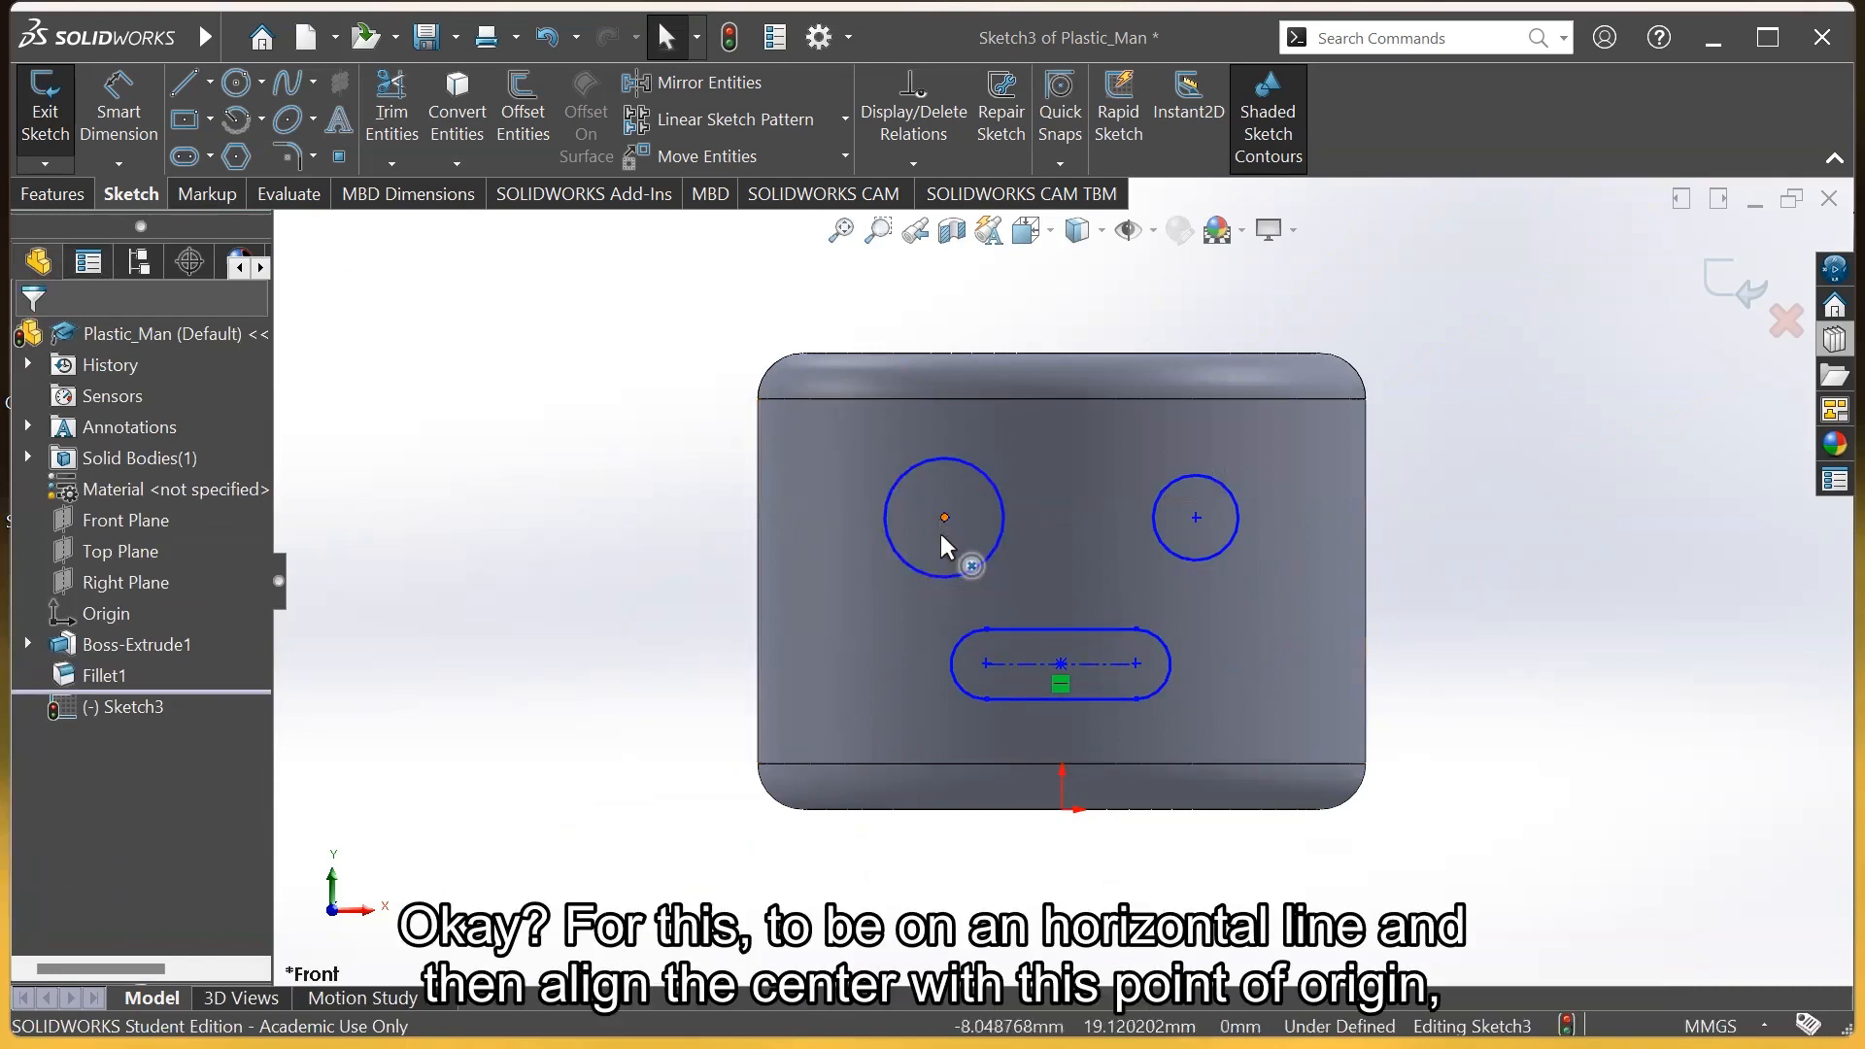
drag(942, 535, 941, 568)
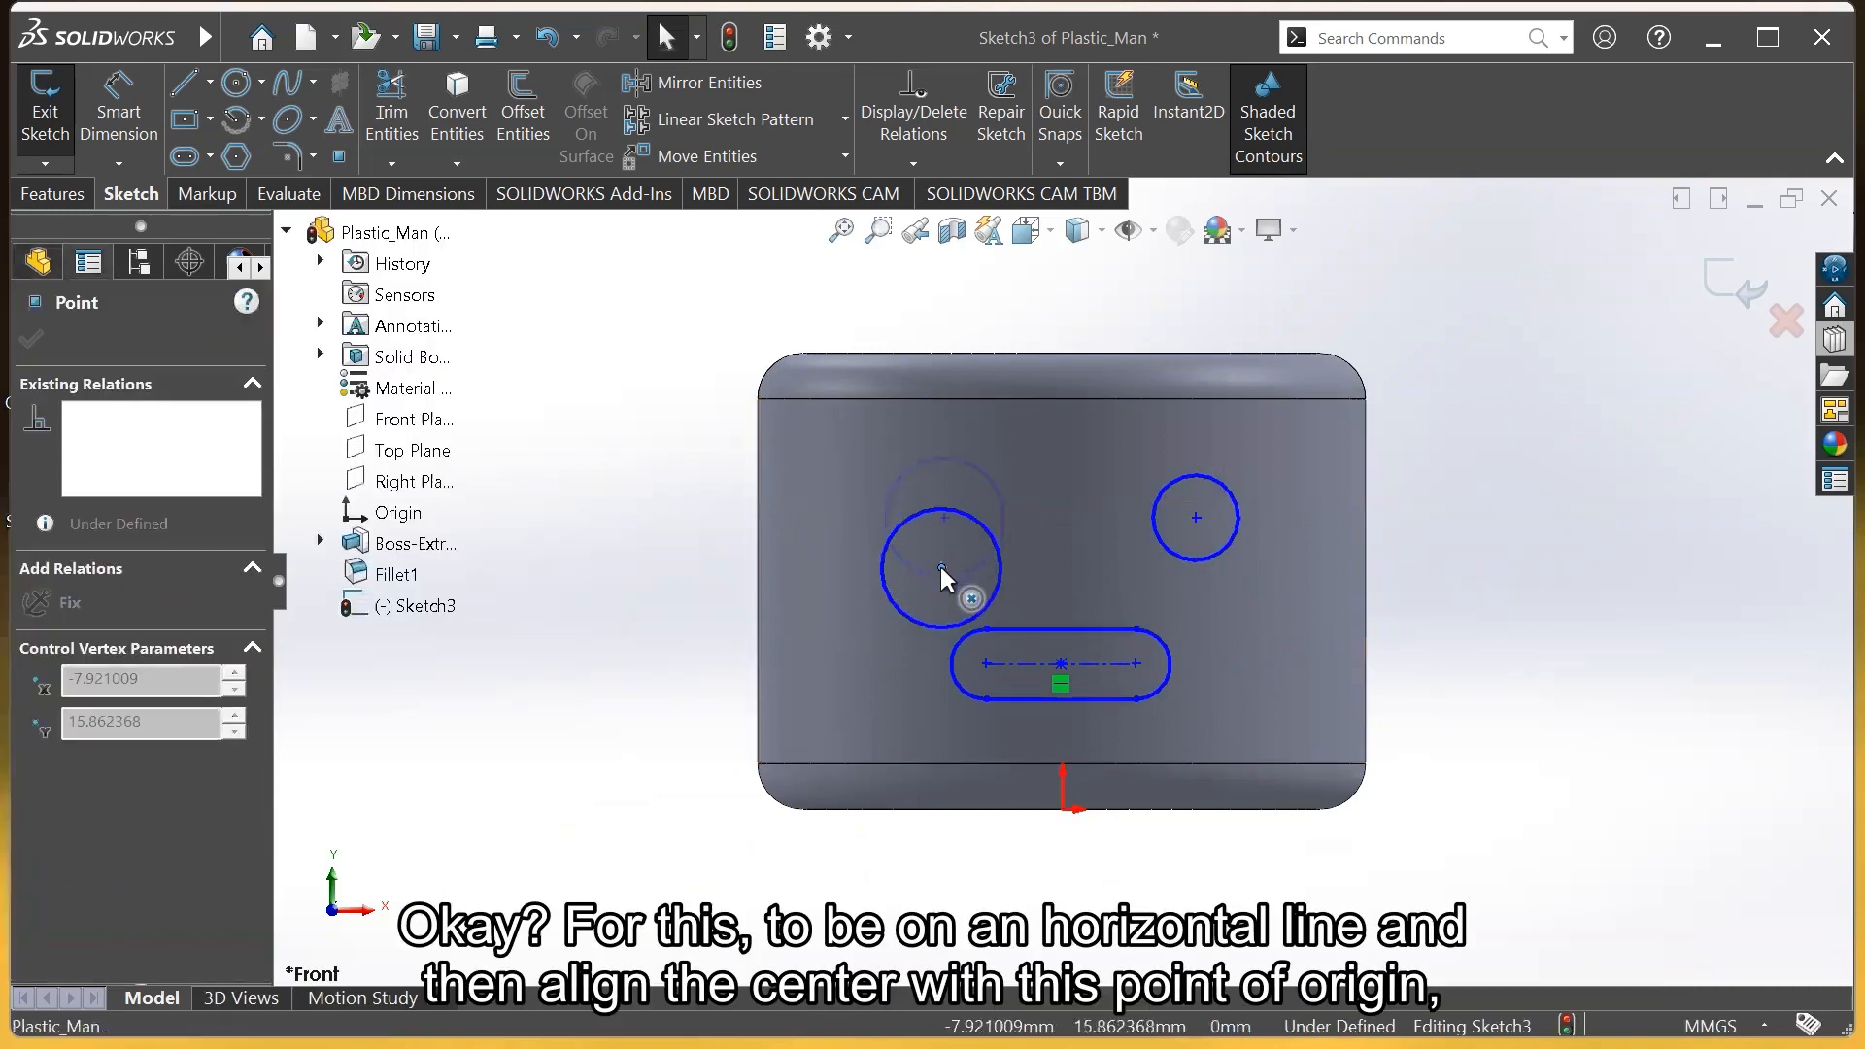
click(1478, 590)
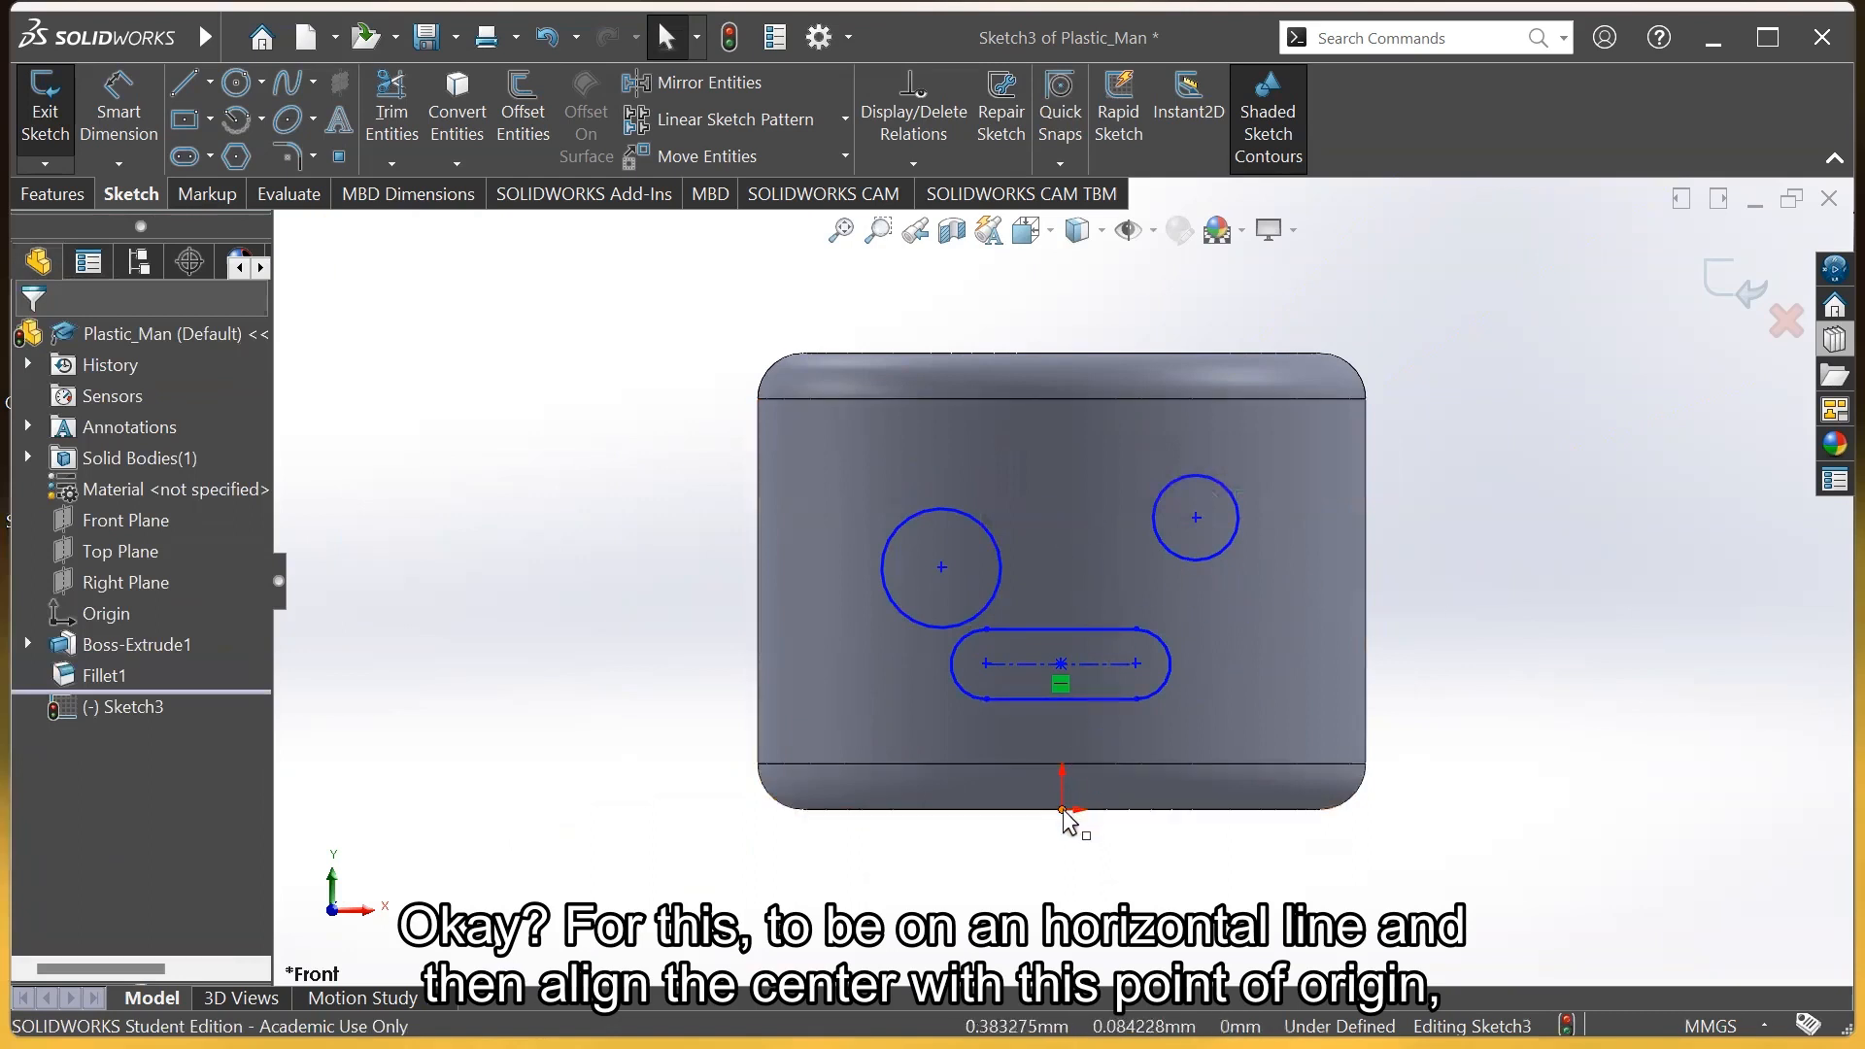
drag(942, 567, 942, 499)
click(604, 449)
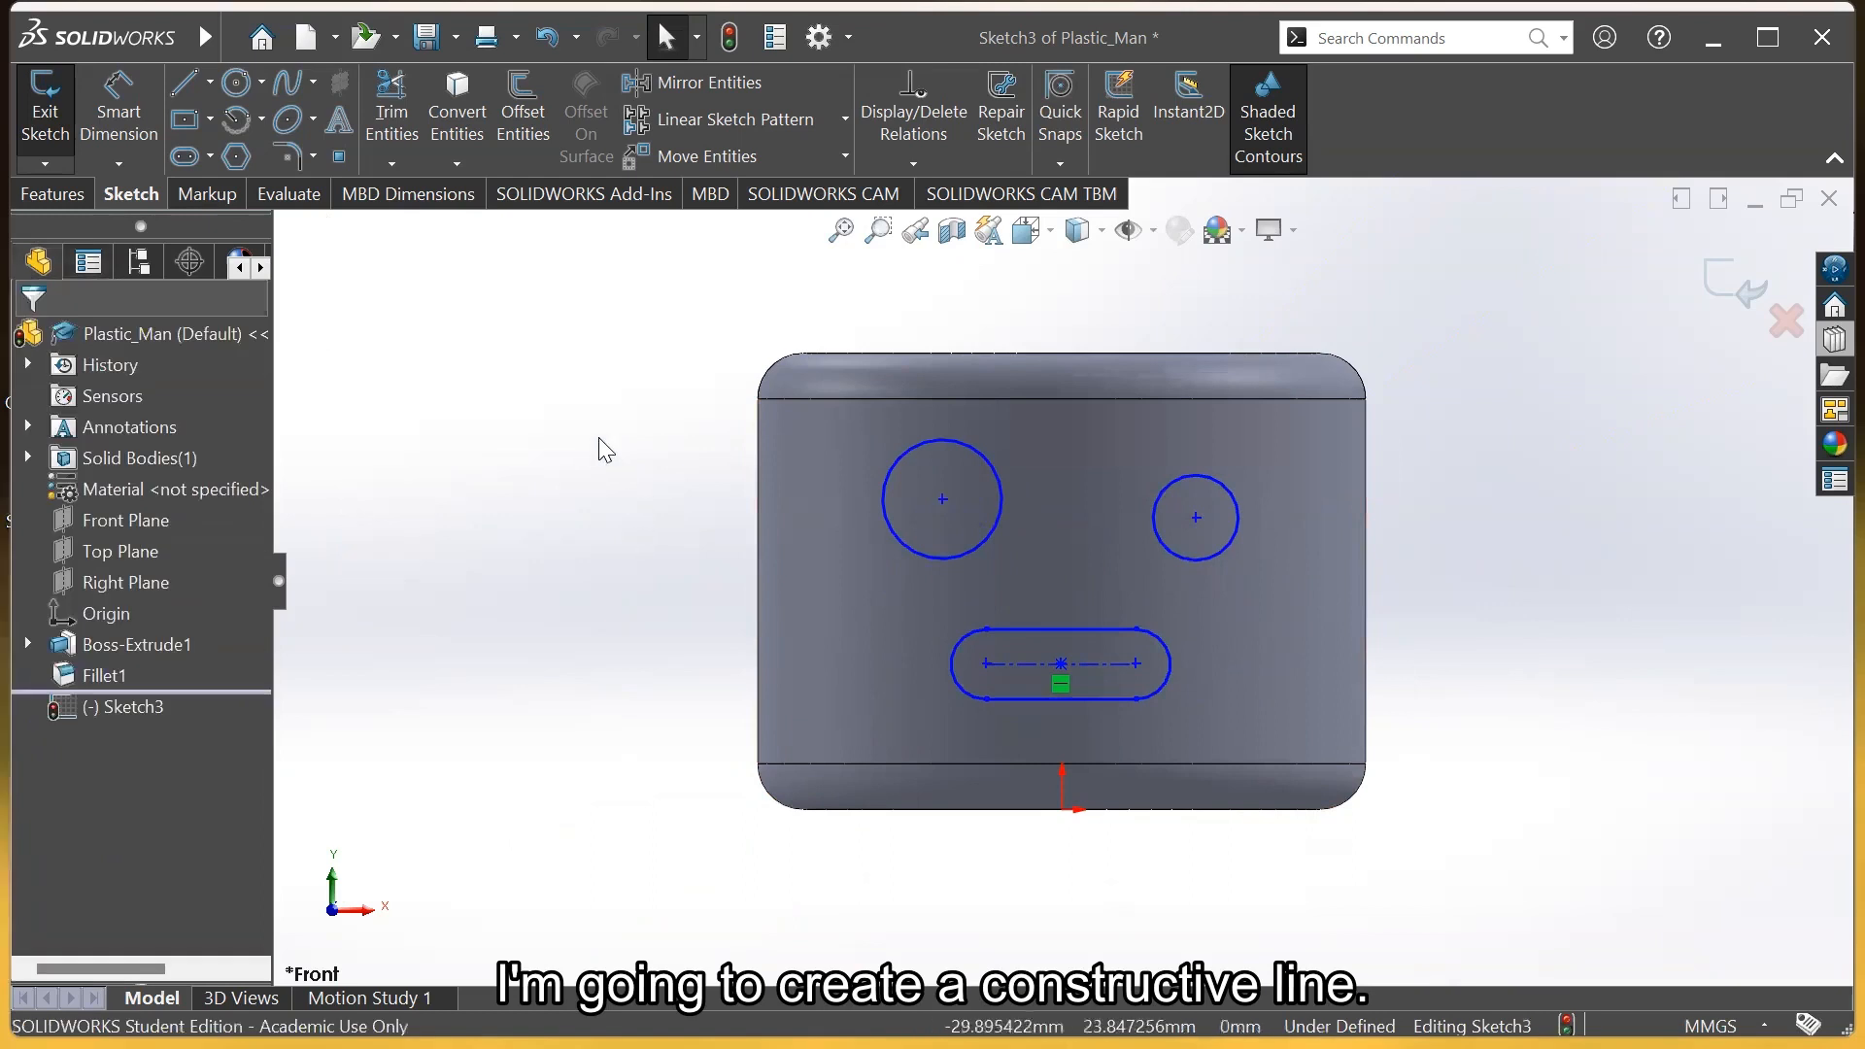
Draw a construction centerline between the centres of the two eye circles
click(209, 87)
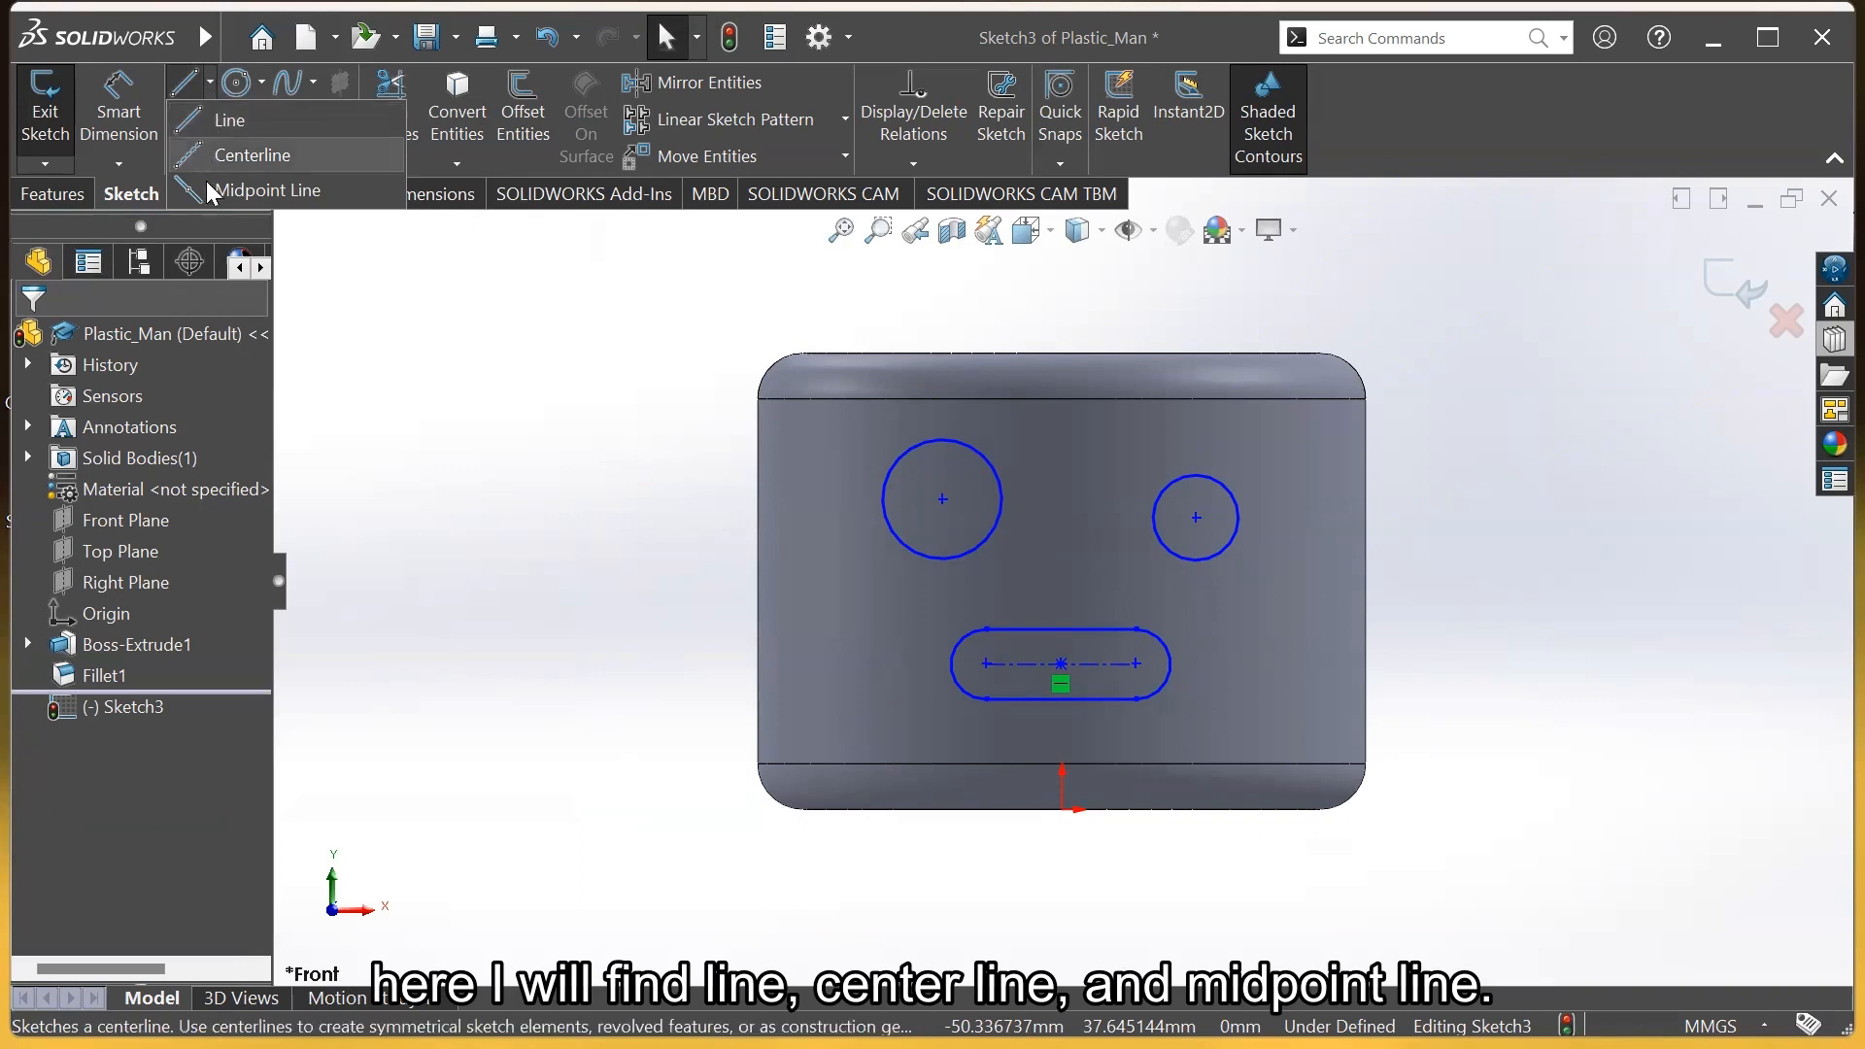
click(250, 160)
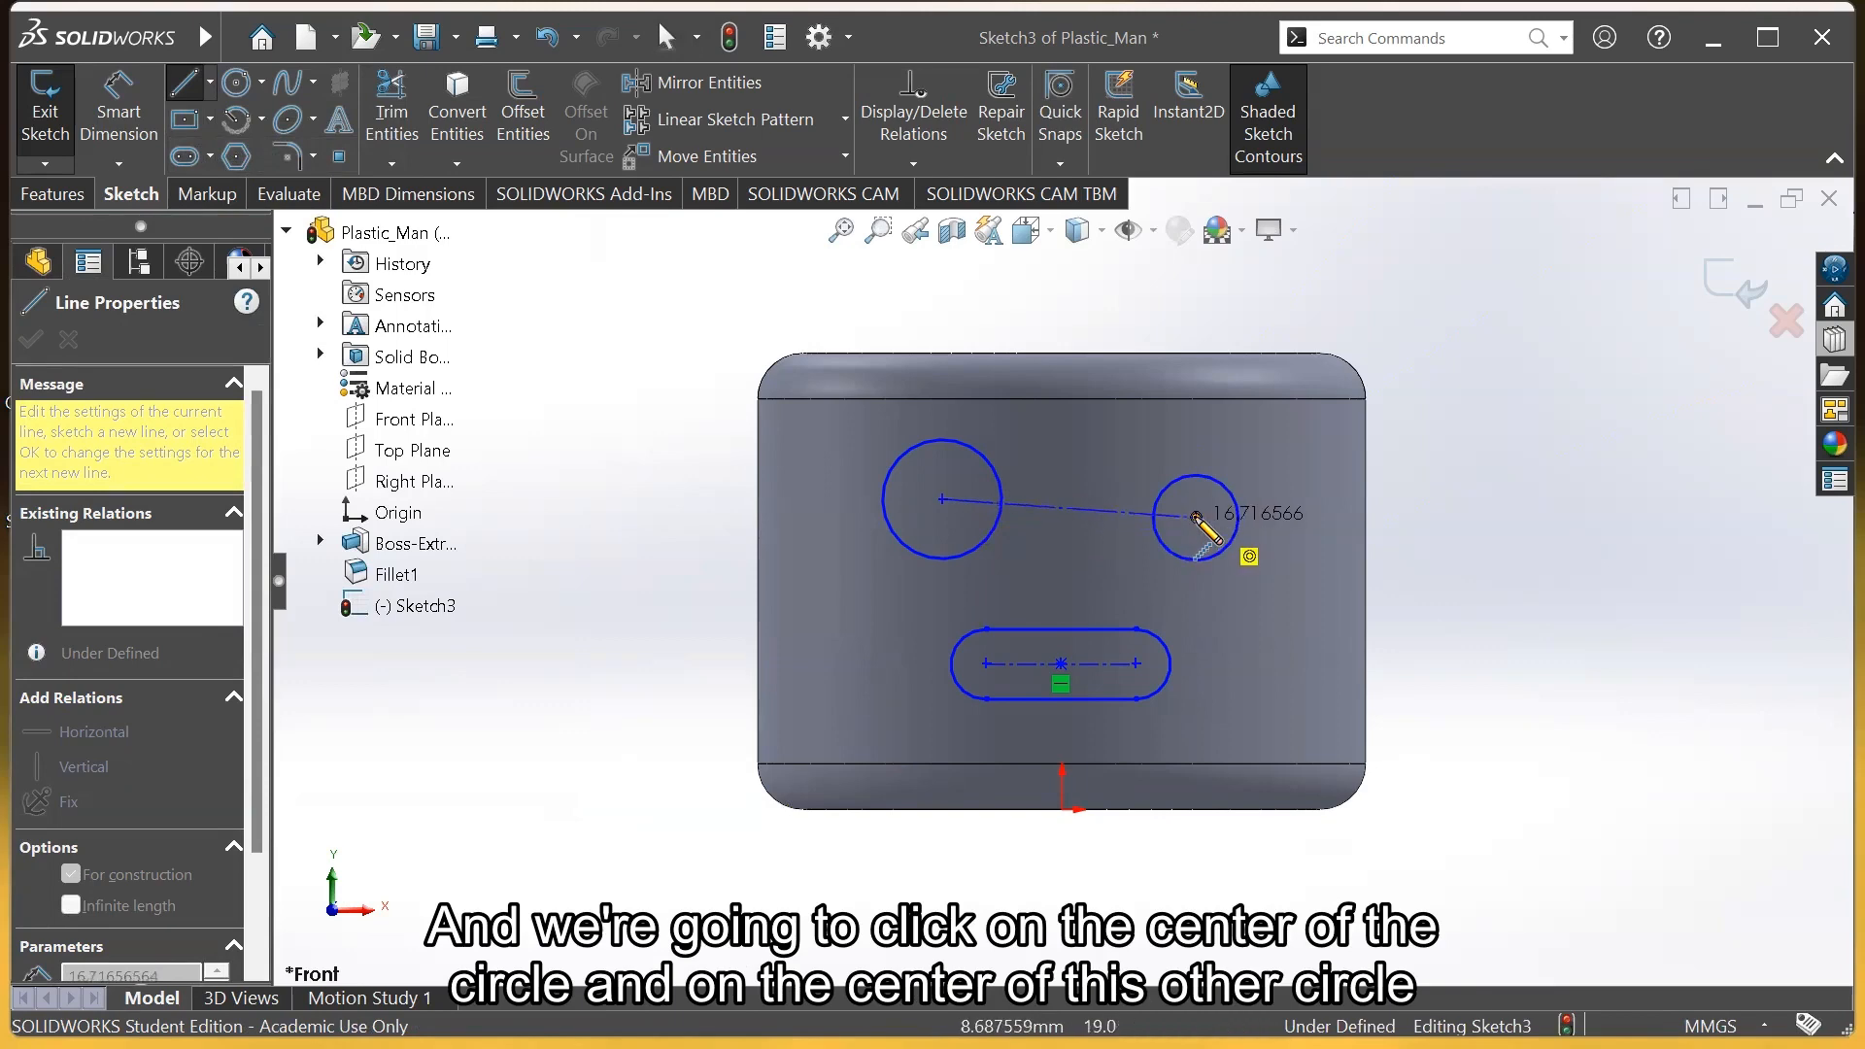
click(1196, 518)
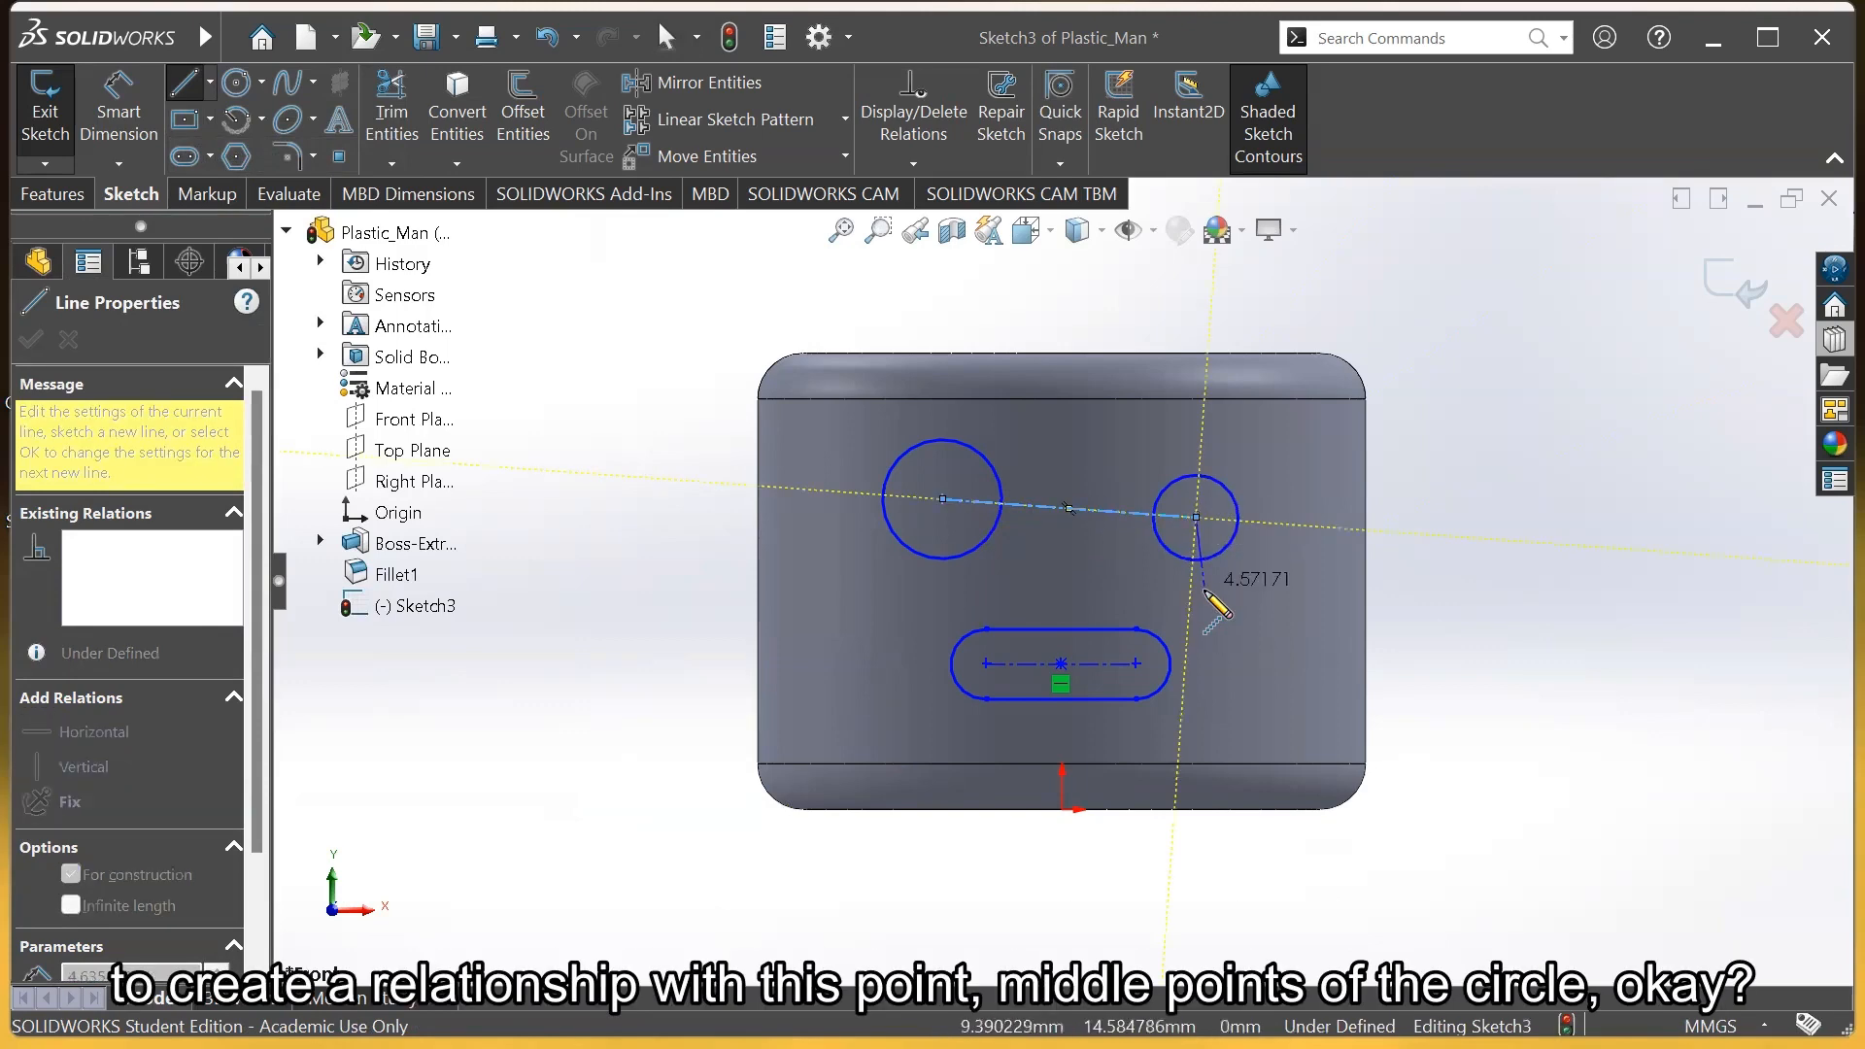
key(Escape)
key(Escape)
Drag the right and left eye circles to confirm the centerline follows them
drag(1198, 519, 1204, 440)
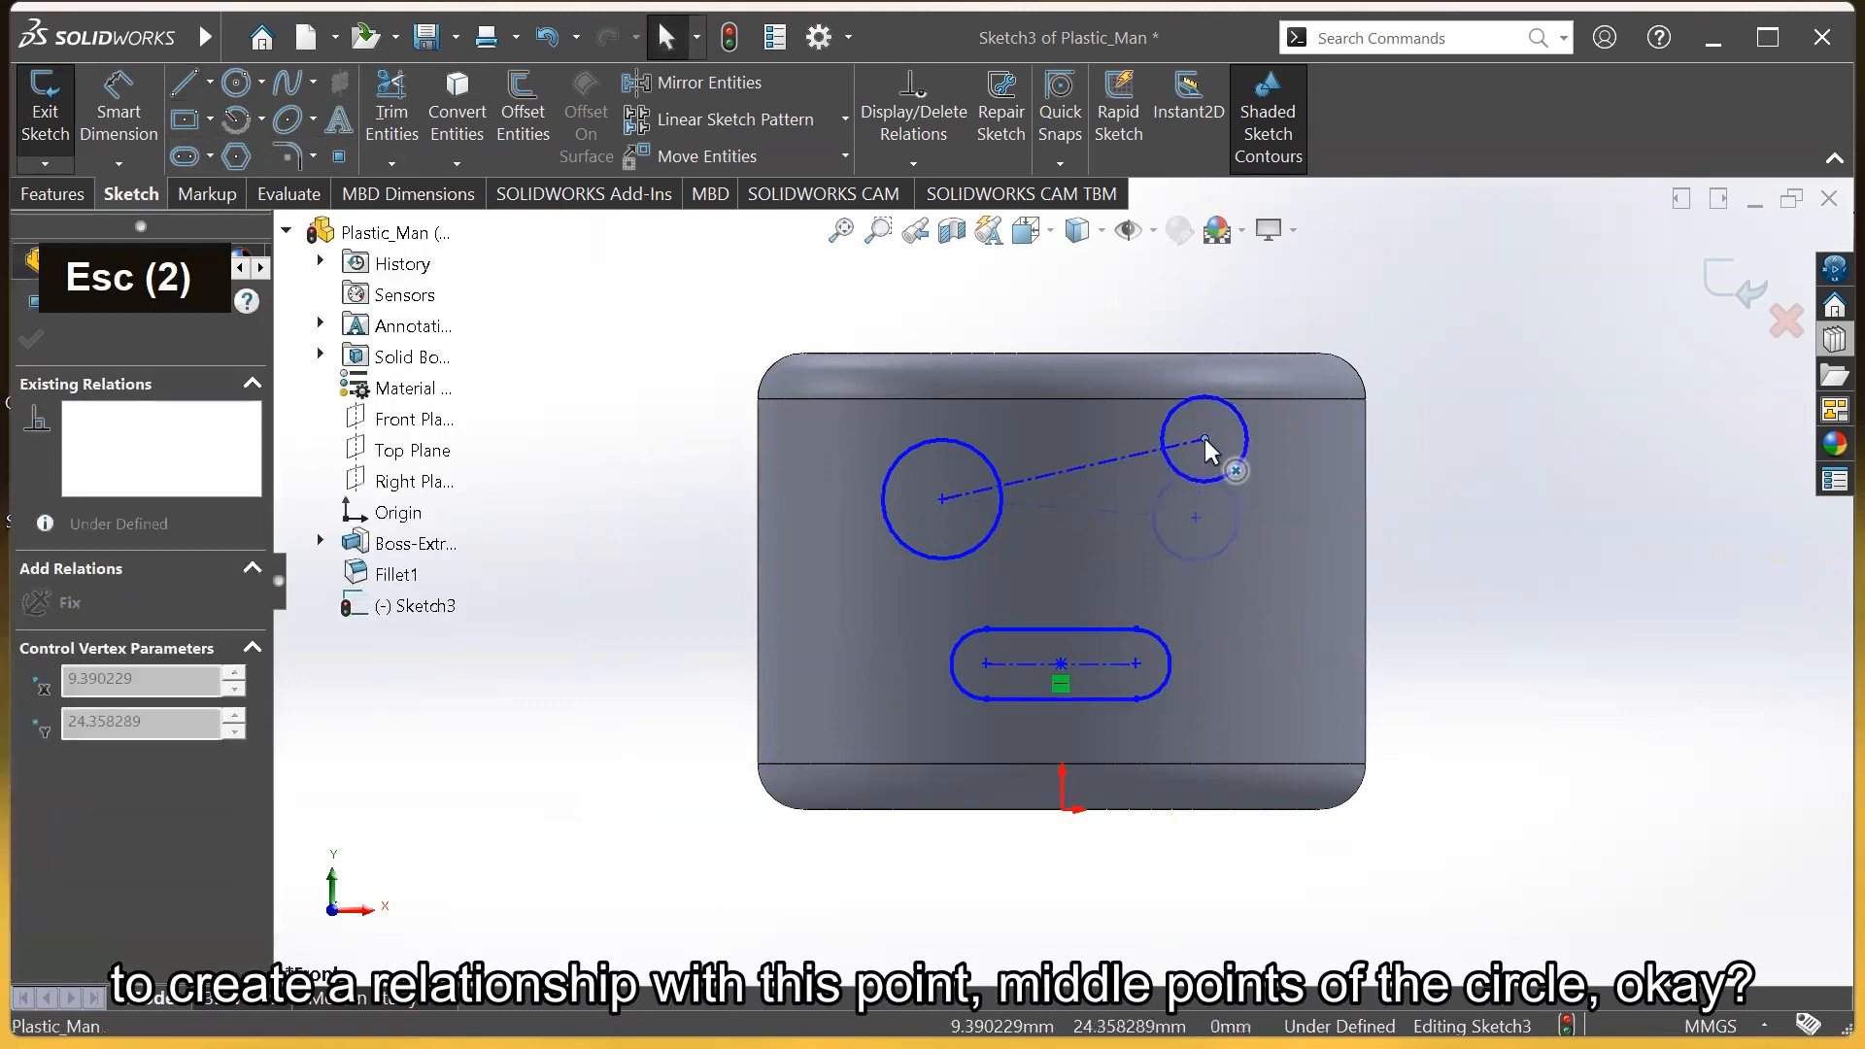
drag(1202, 566, 1198, 546)
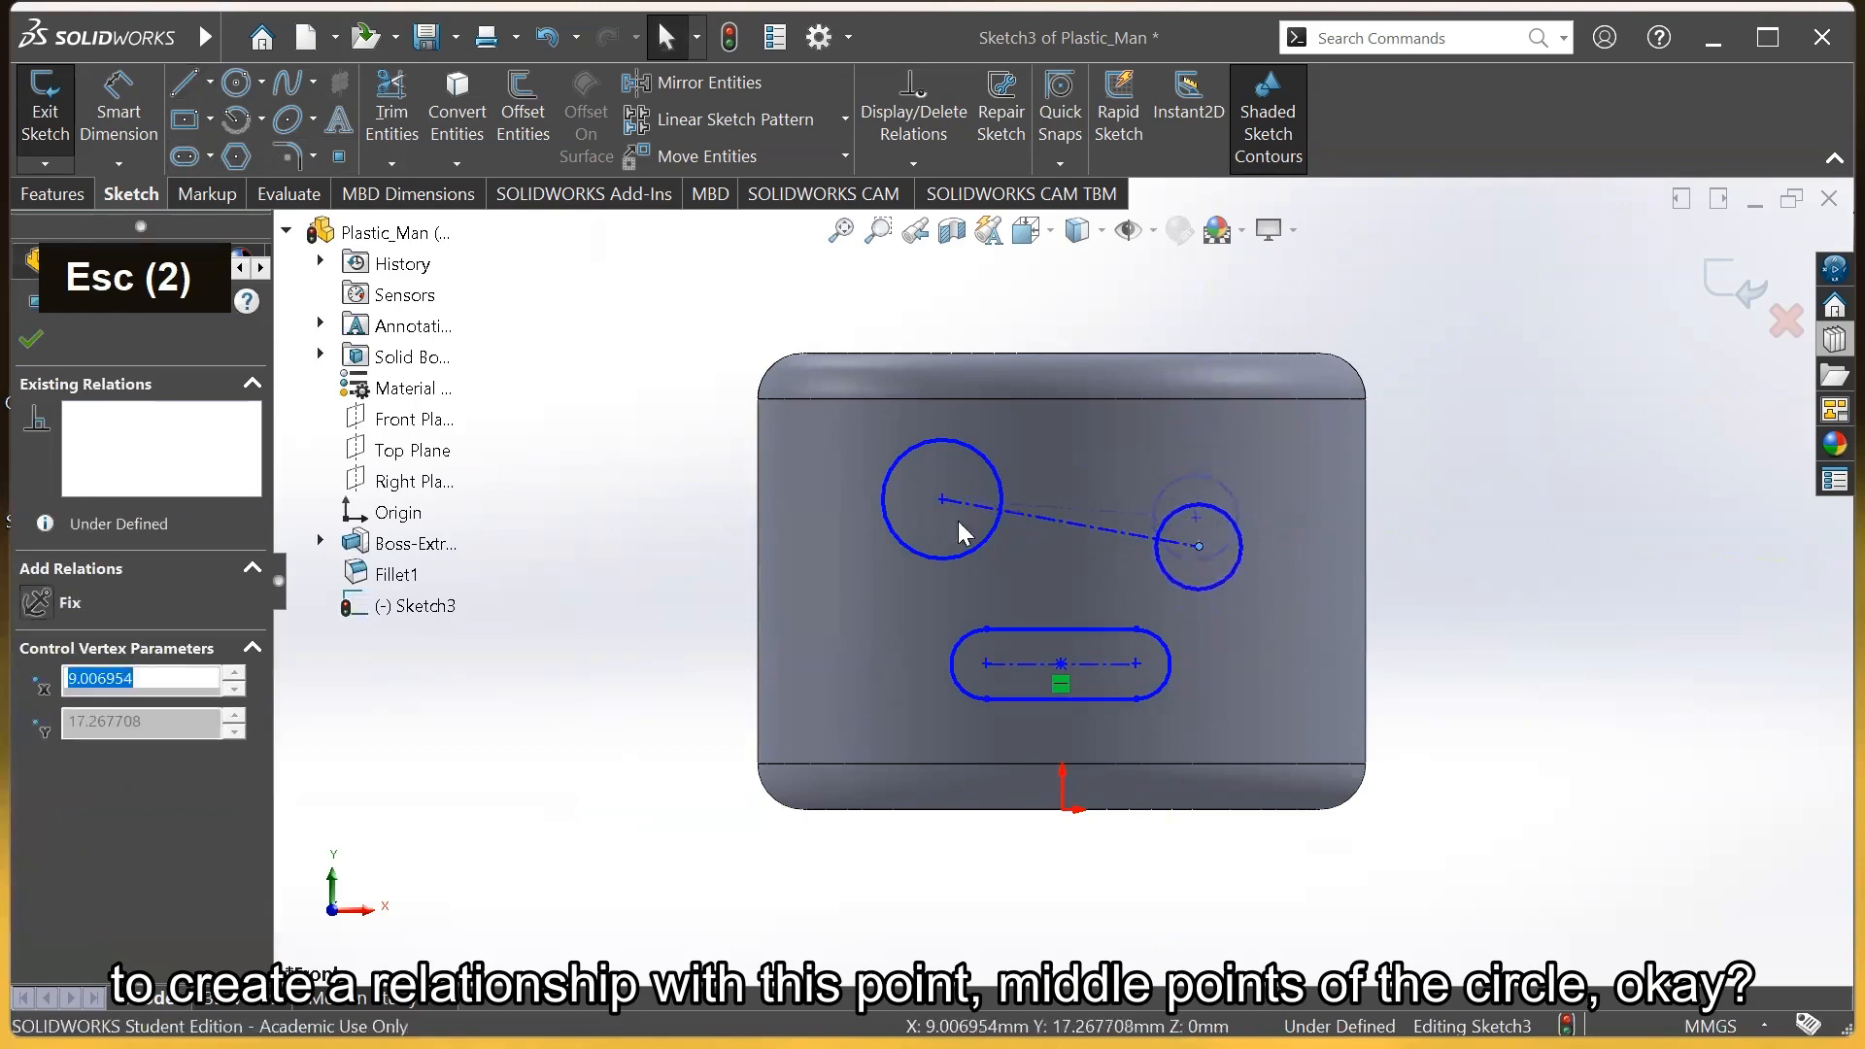
mouse_move(943, 500)
mouse_down()
mouse_move(911, 546)
mouse_move(949, 632)
mouse_move(922, 463)
mouse_move(919, 482)
mouse_up()
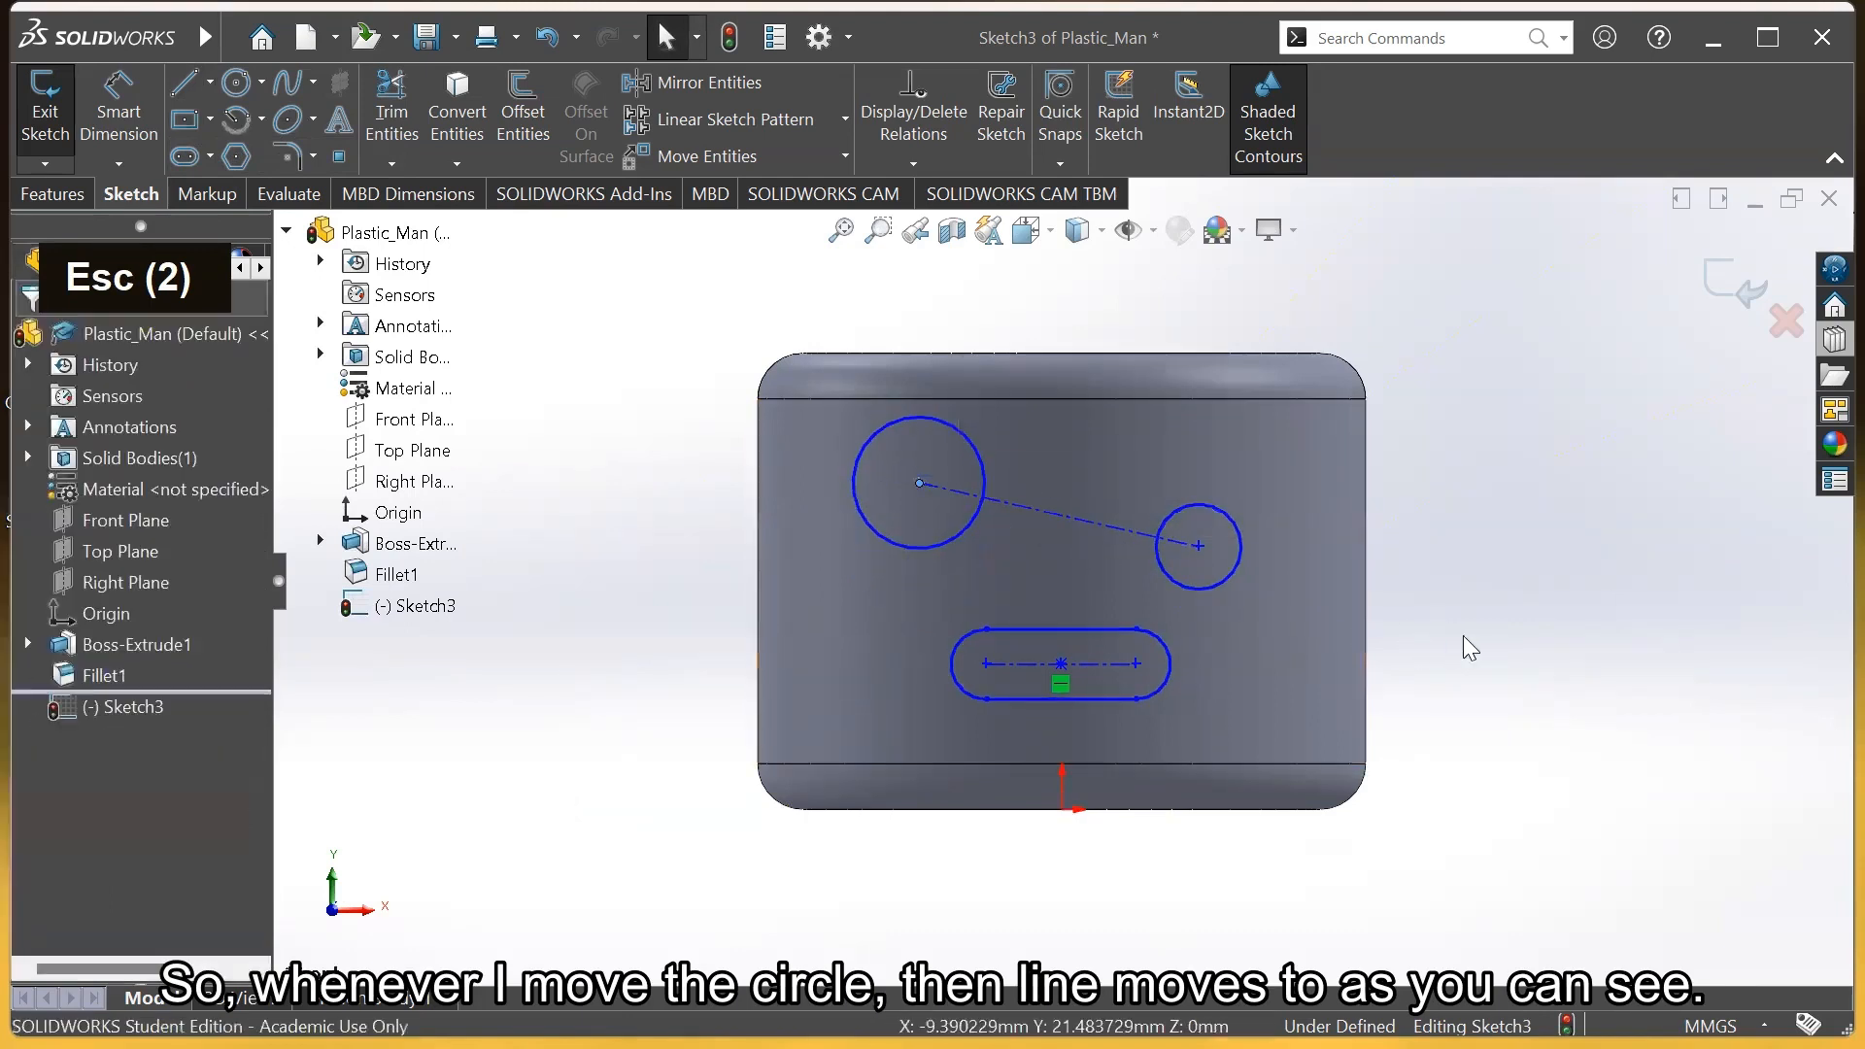
Add a Horizontal relation to the eye centerline
click(1115, 527)
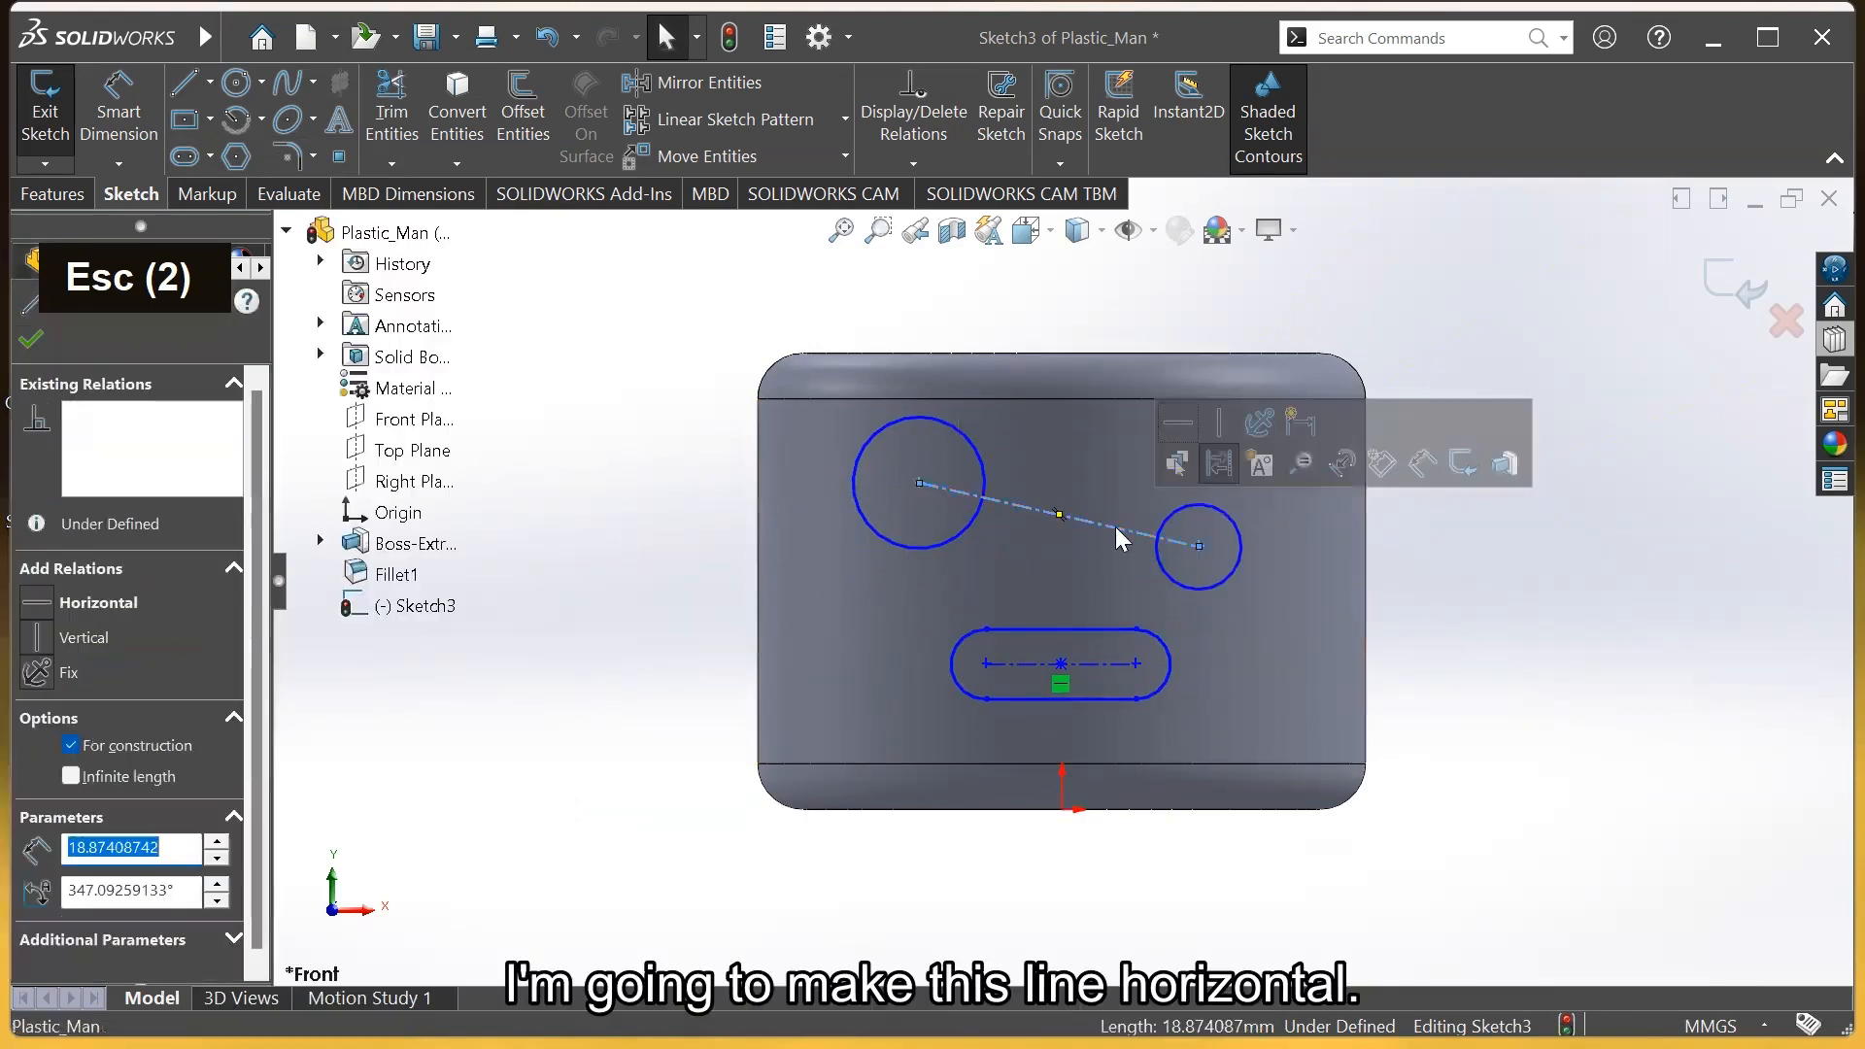
click(1182, 432)
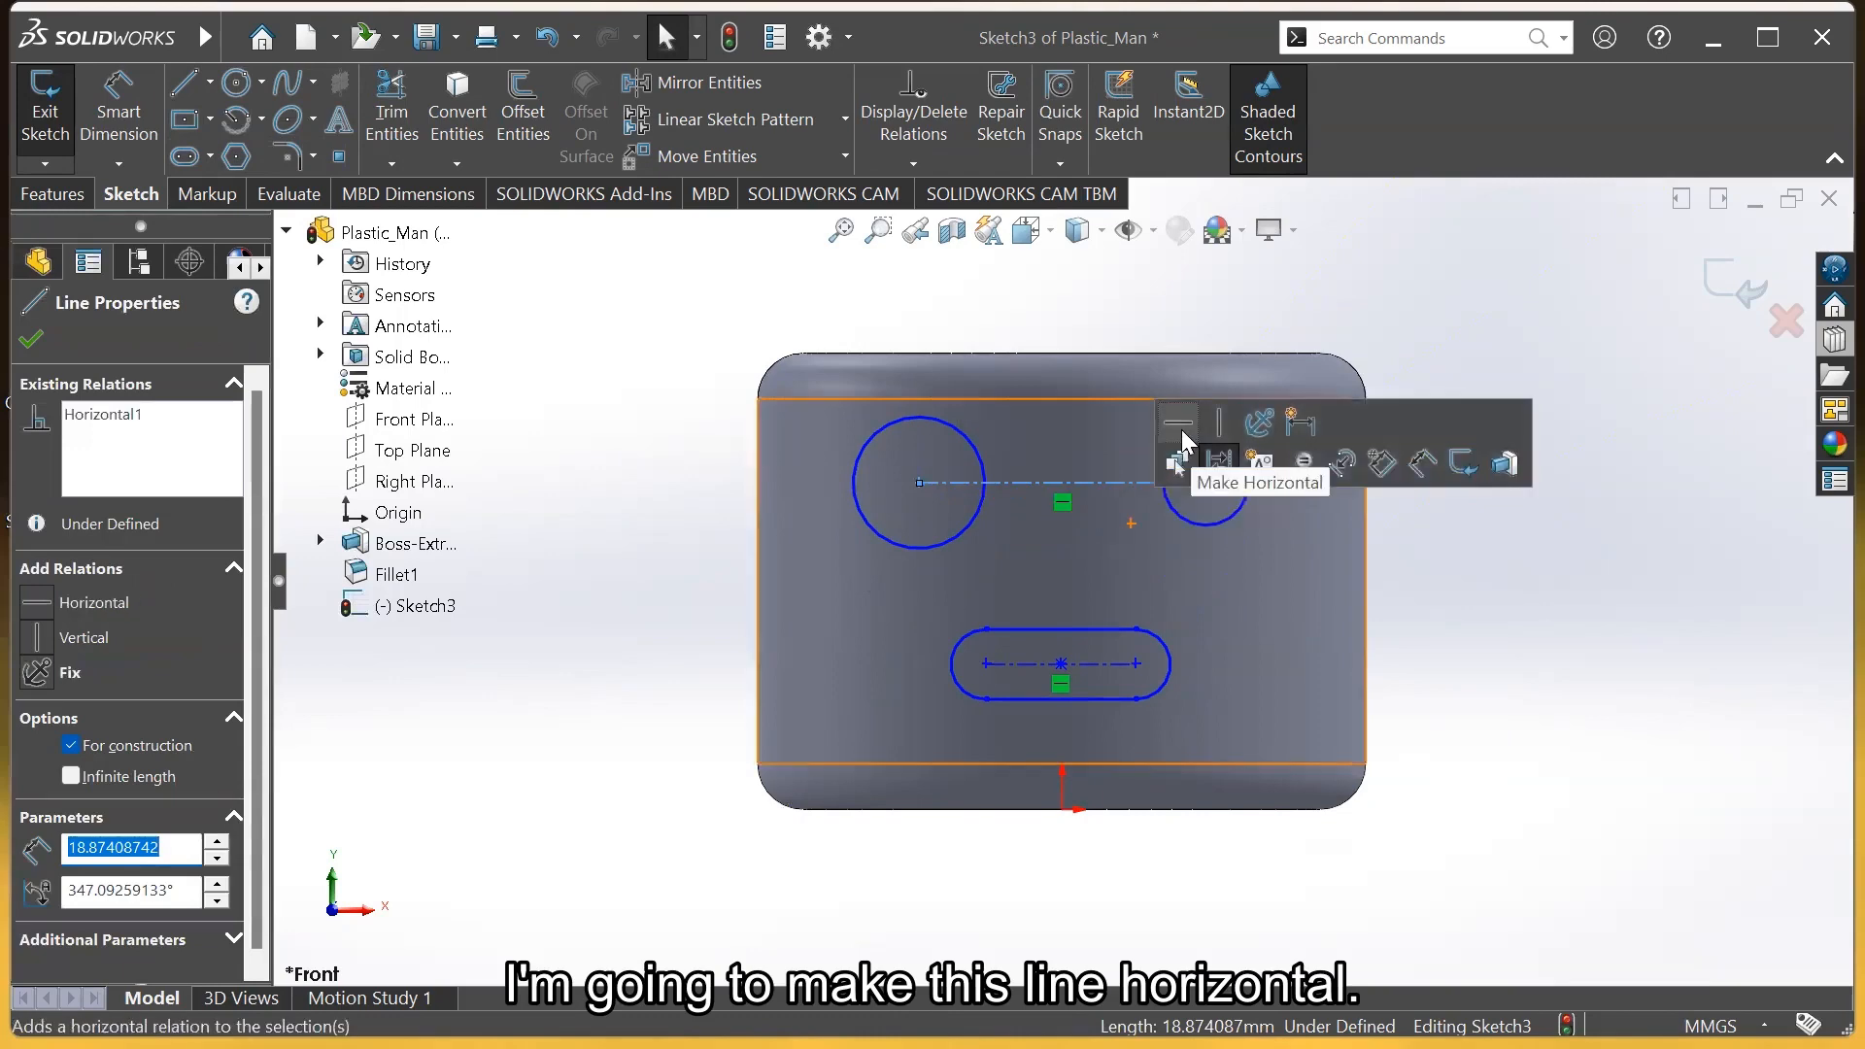
click(1531, 585)
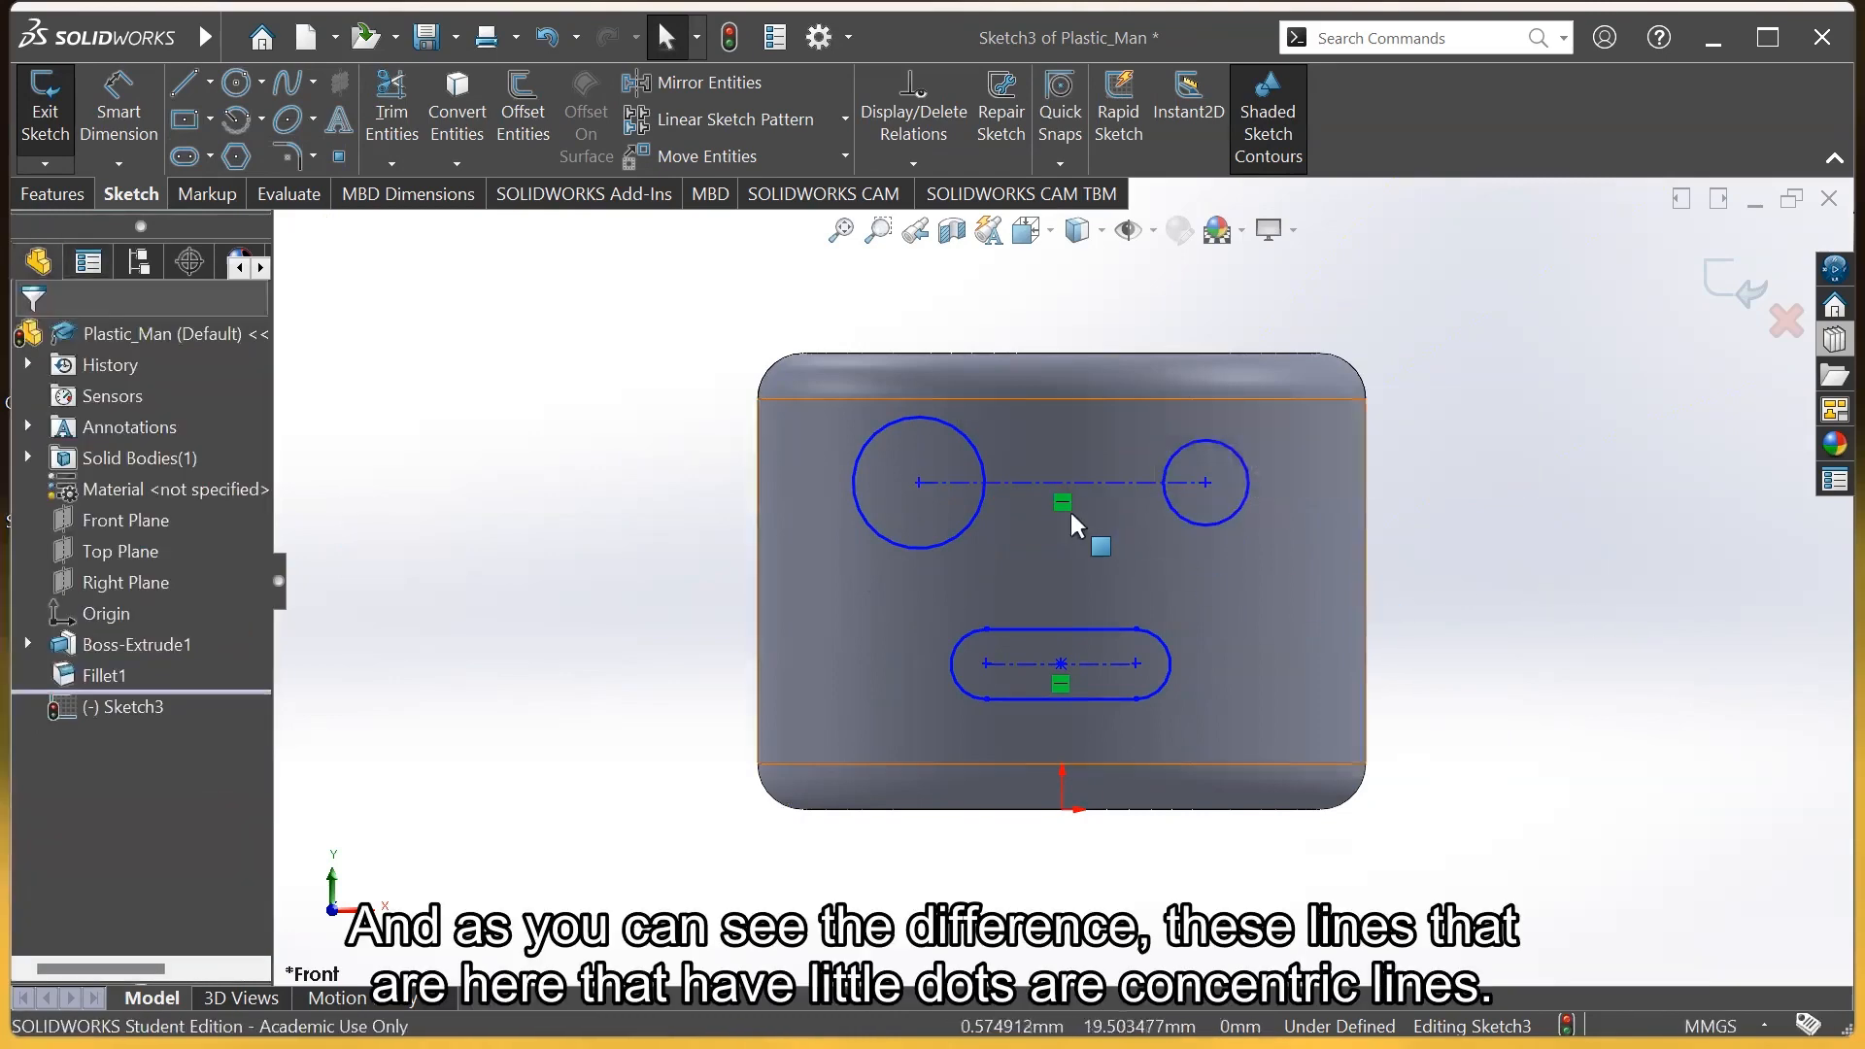
scroll(1074, 513, up, 1)
scroll(1049, 525, down, 5)
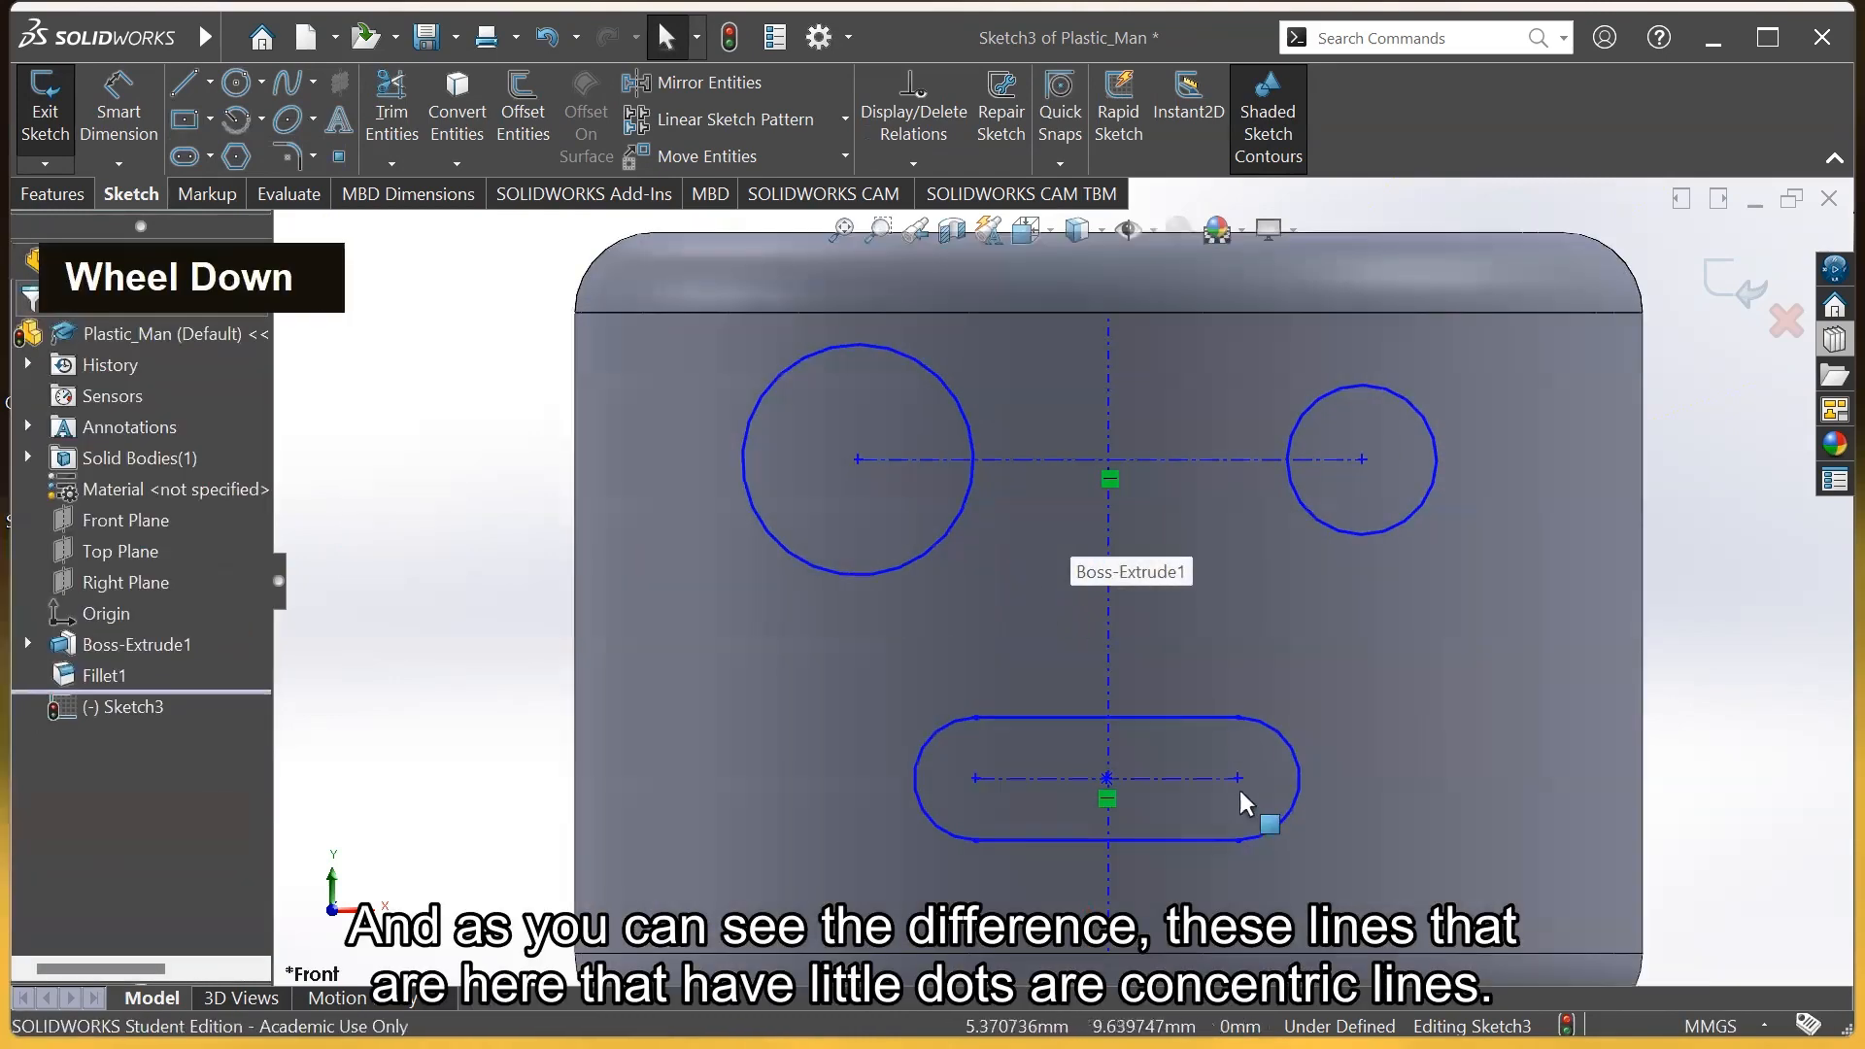
scroll(1172, 777, down, 1)
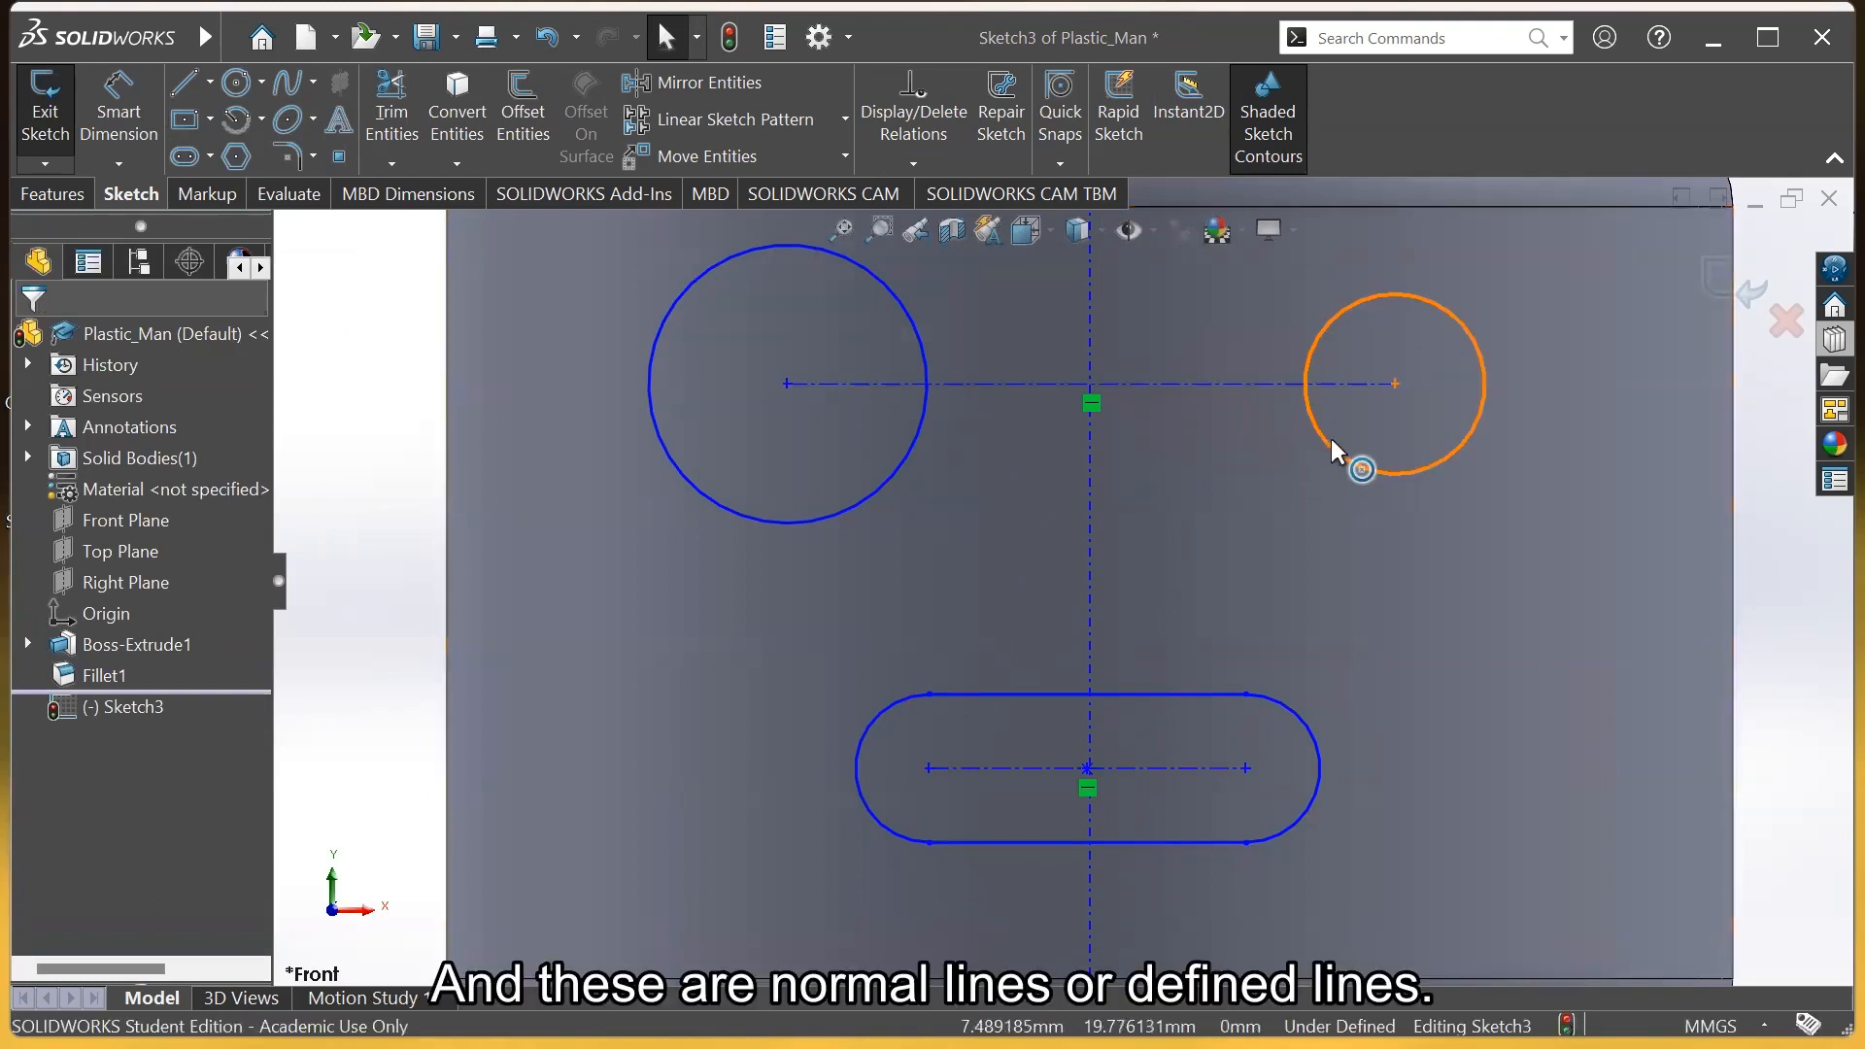
Enlarge the right eye circle to match the left, then shift the eyes down
drag(1331, 443, 1316, 513)
click(1793, 702)
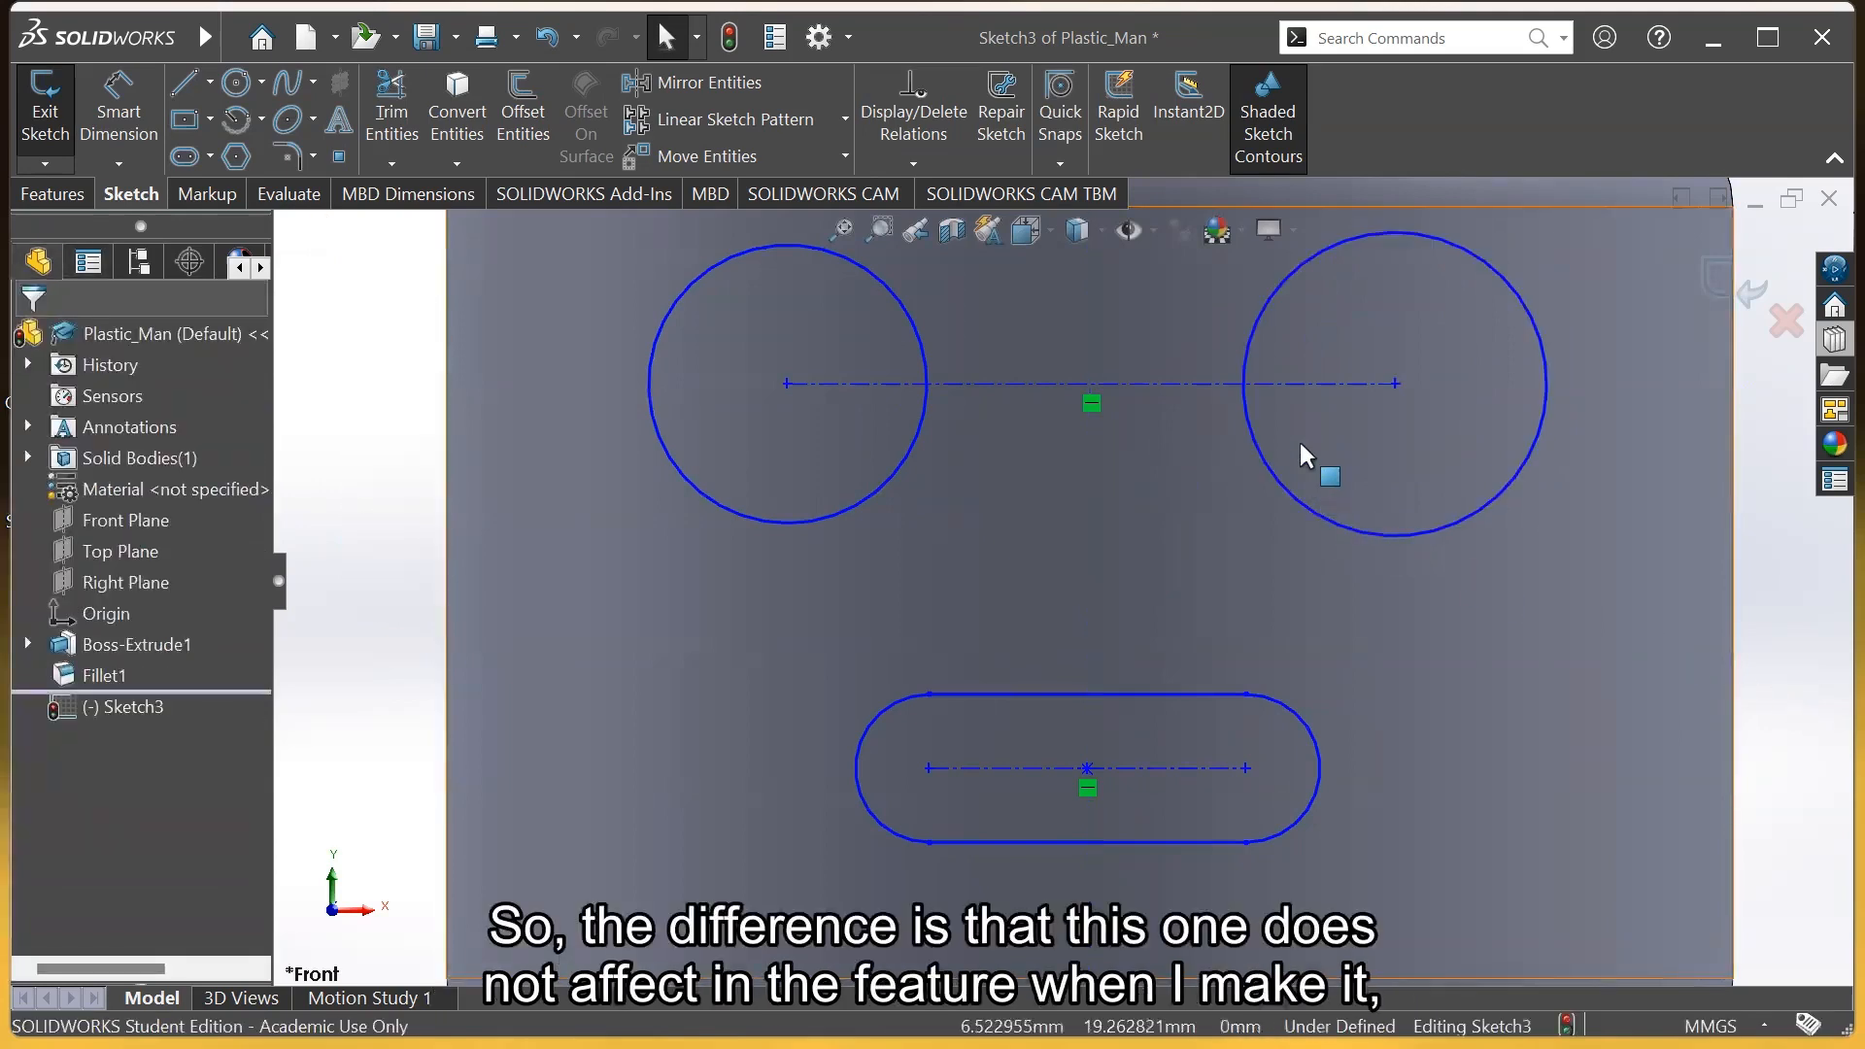
drag(1306, 386, 1383, 428)
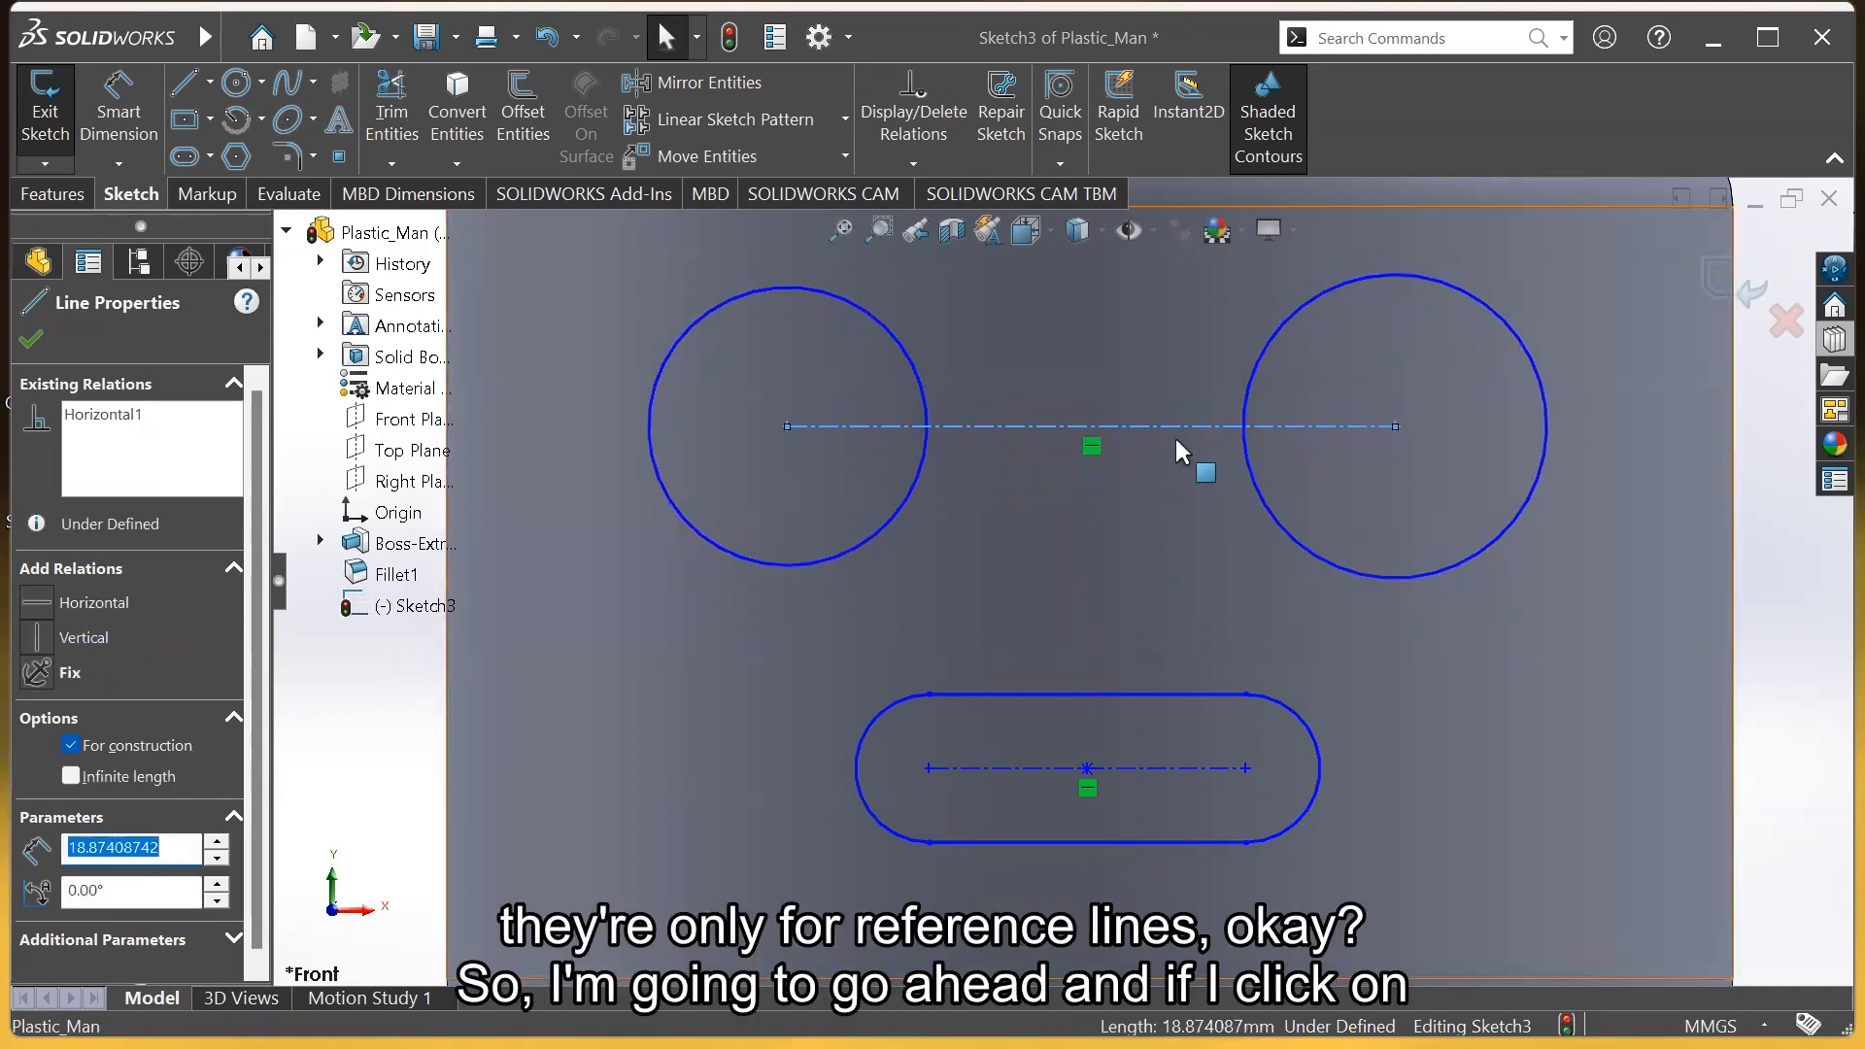
click(1786, 622)
scroll(1393, 797, up, 2)
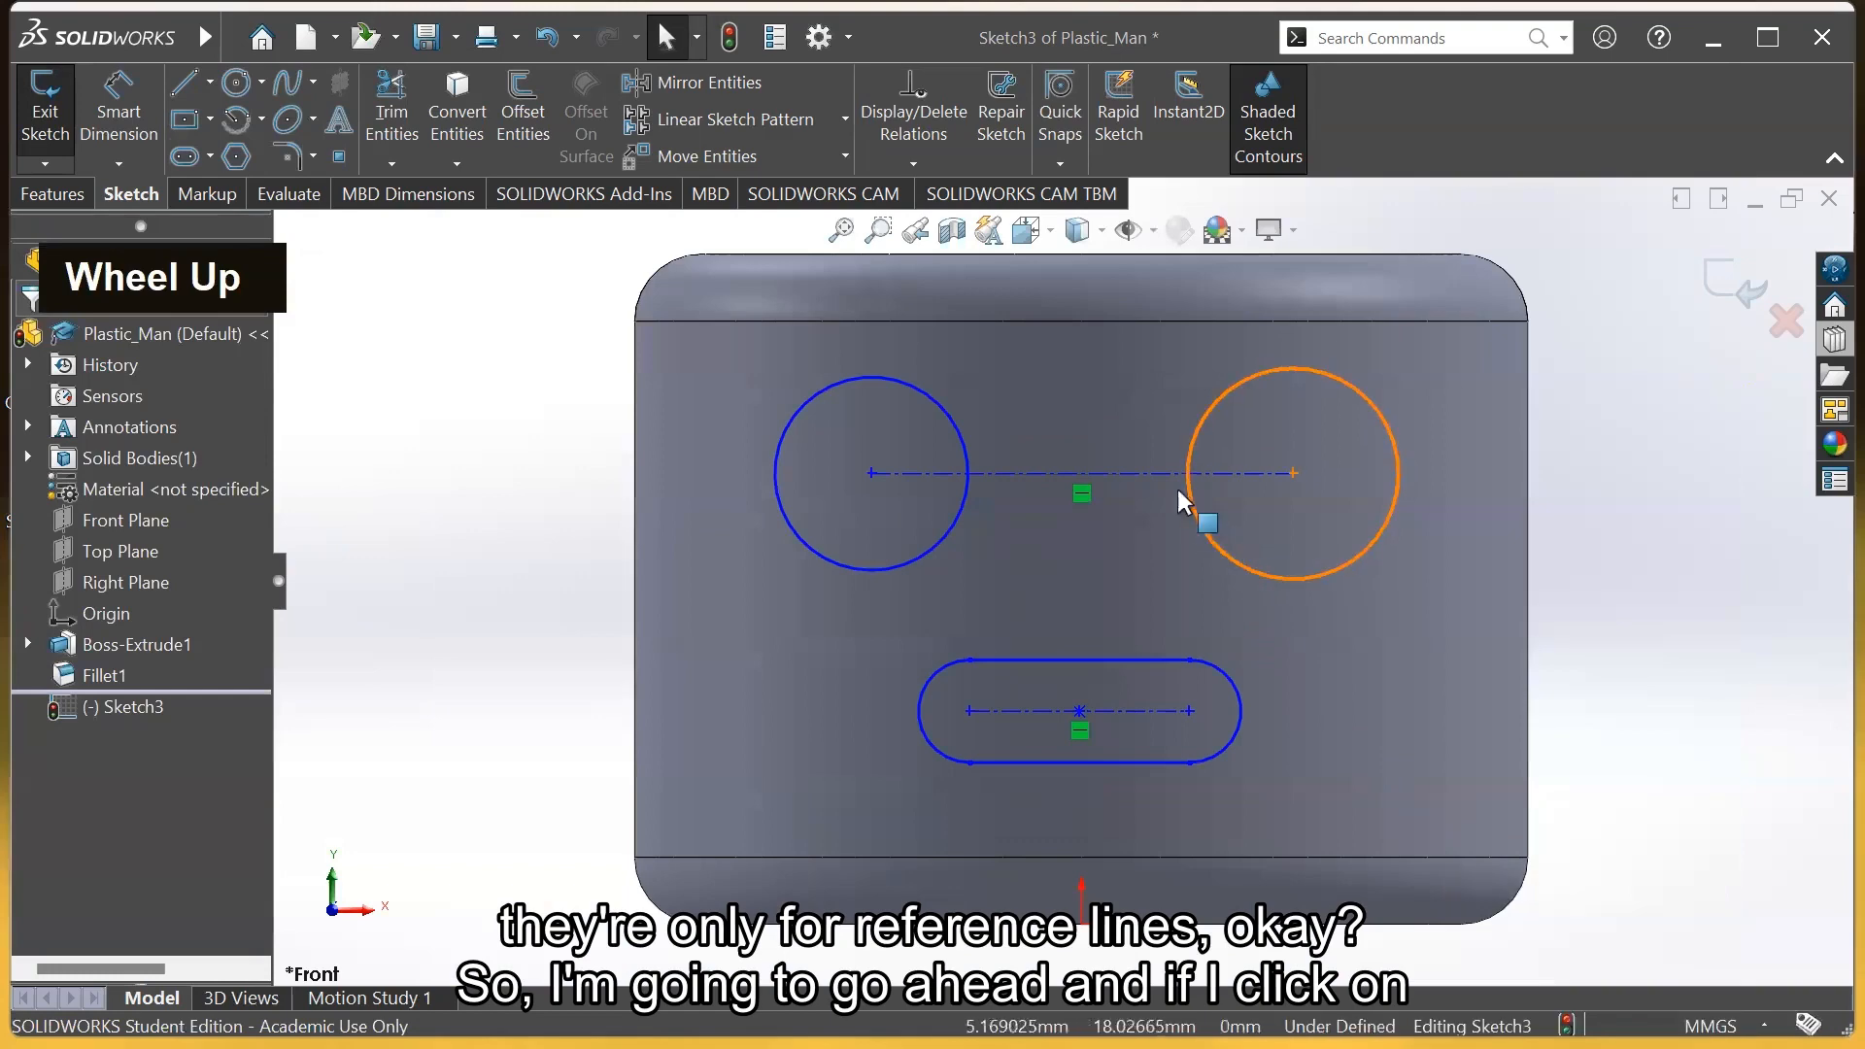
click(1122, 474)
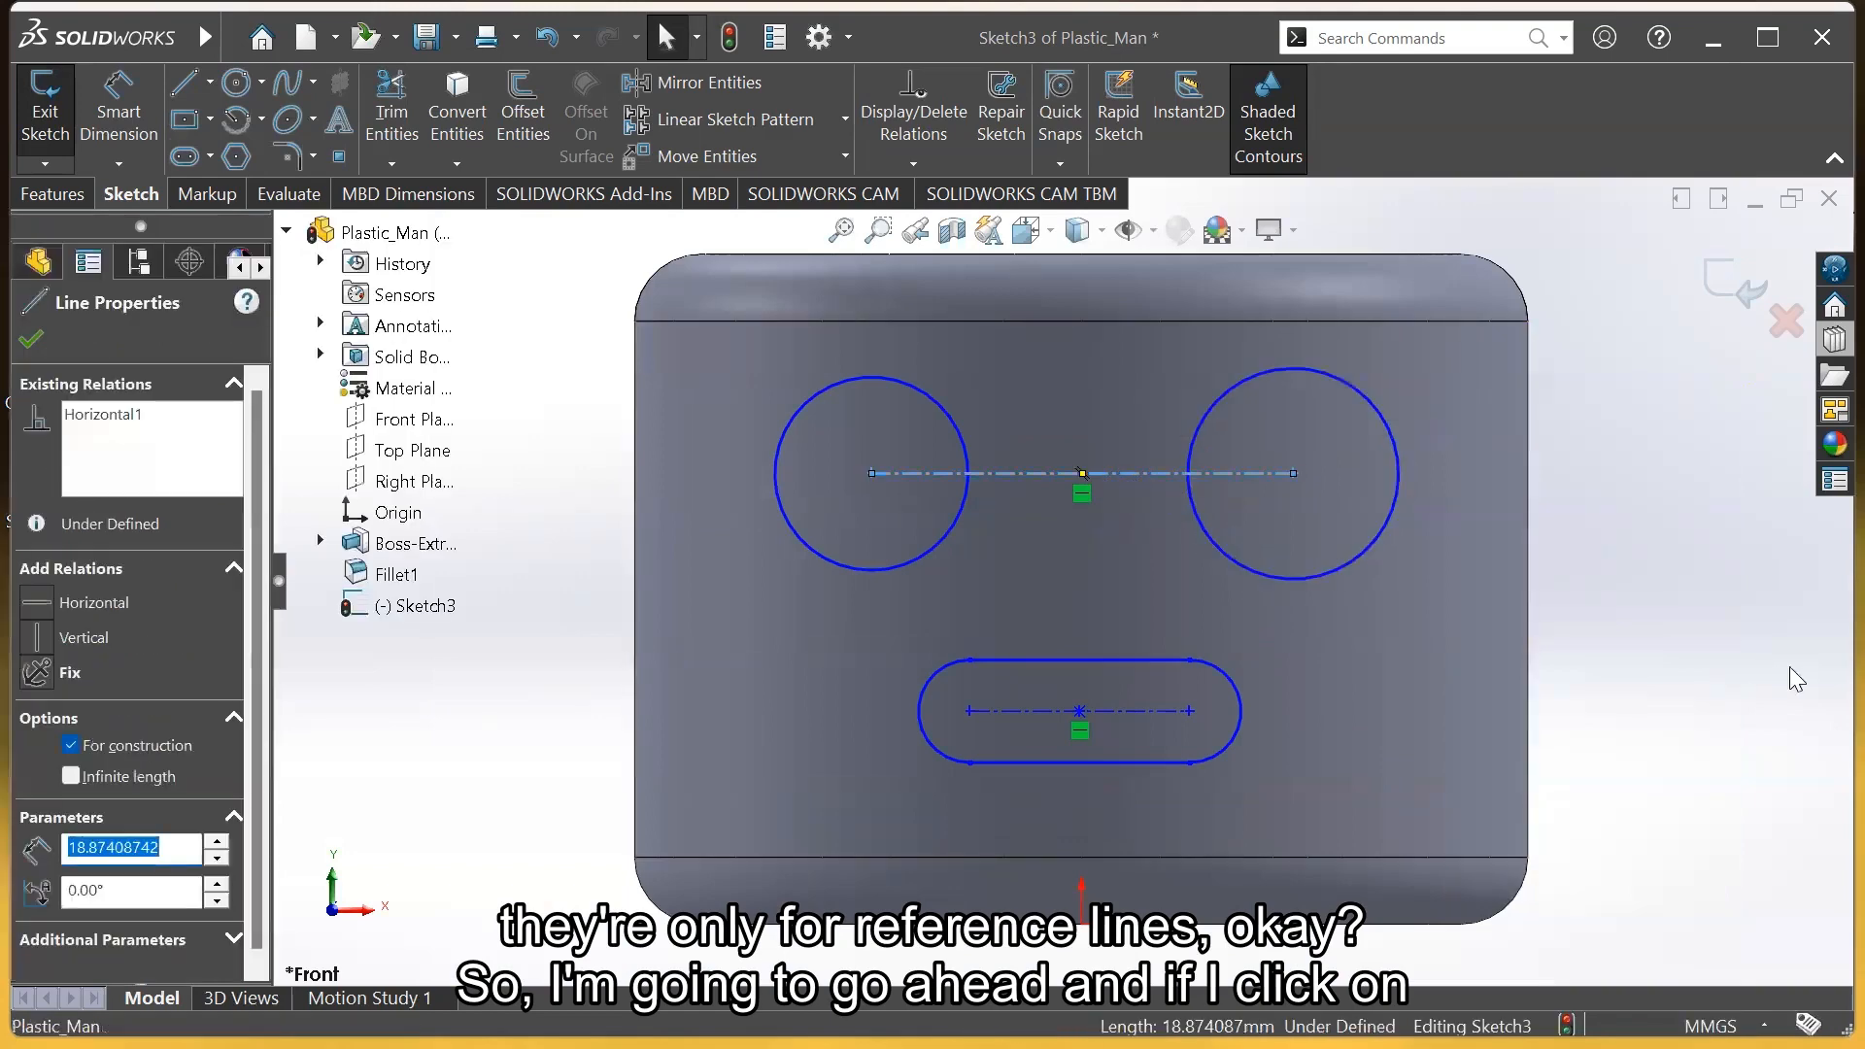
click(1576, 596)
click(1152, 474)
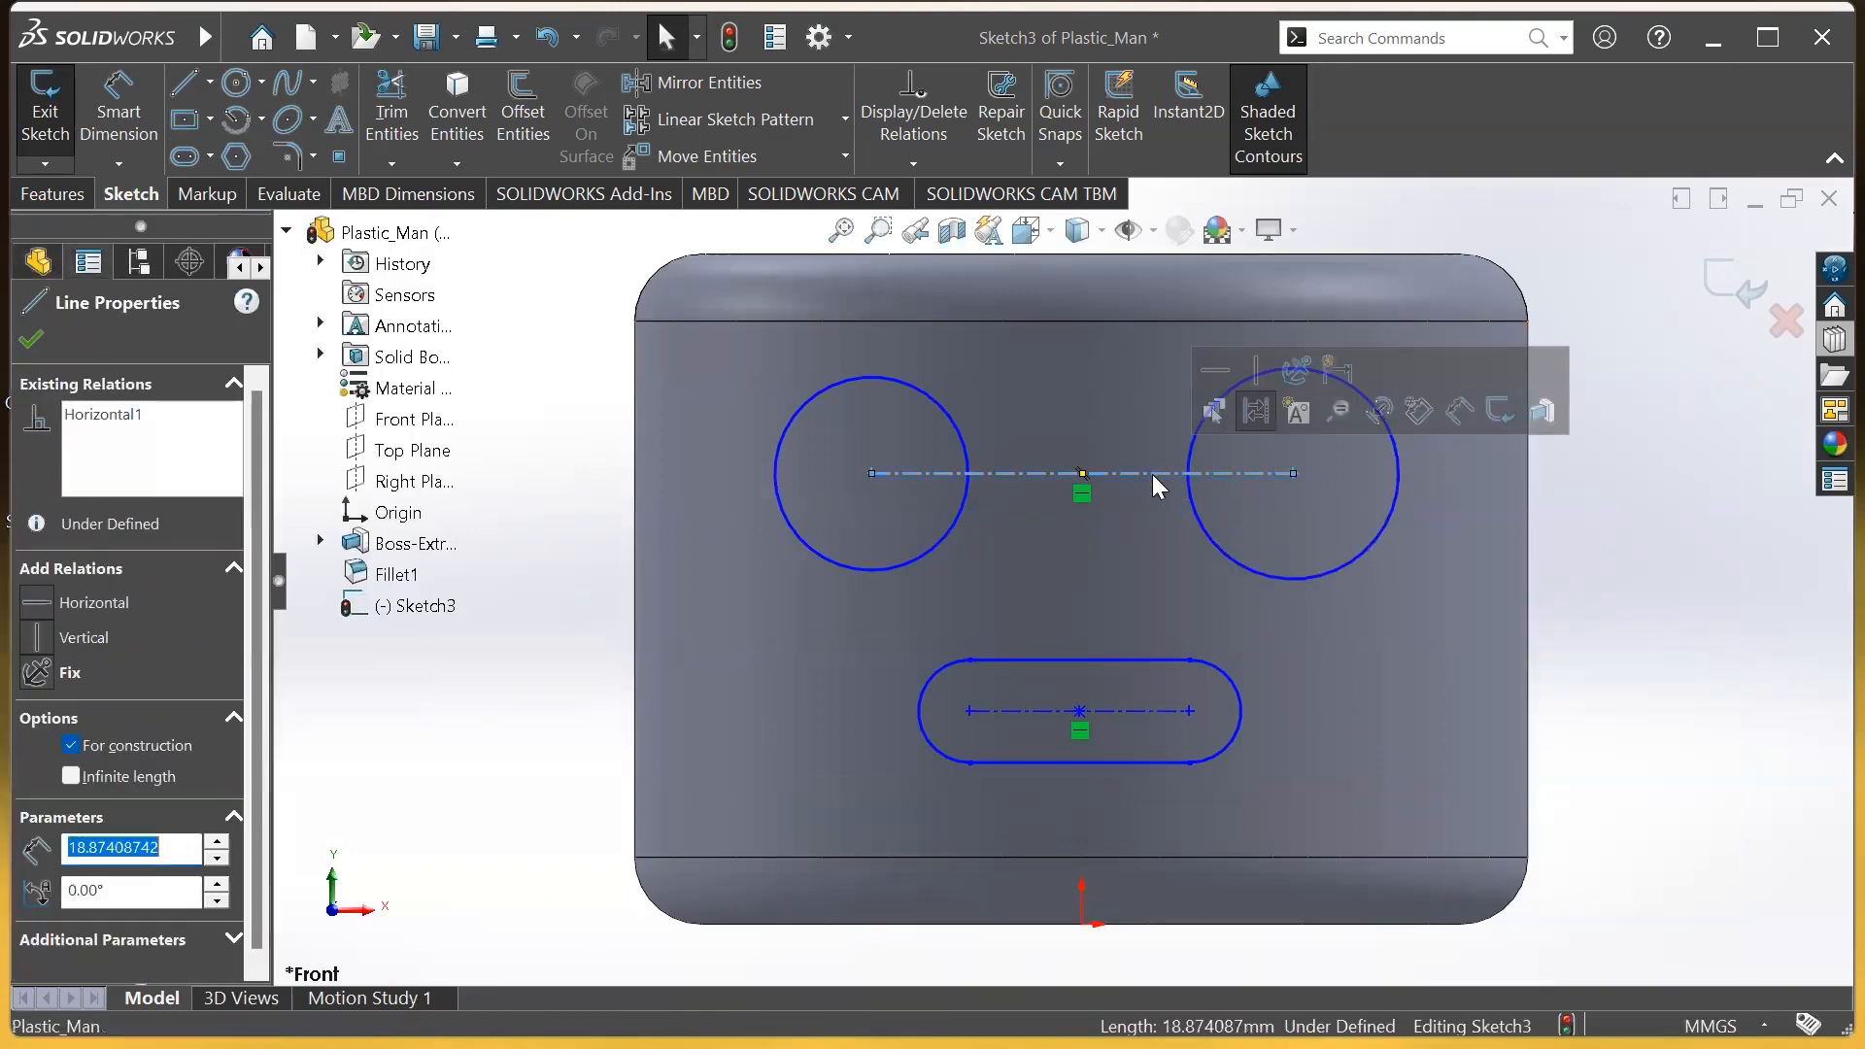
Vertically align the eye centerline's midpoint with the origin and rebalance the eyes
click(1083, 475)
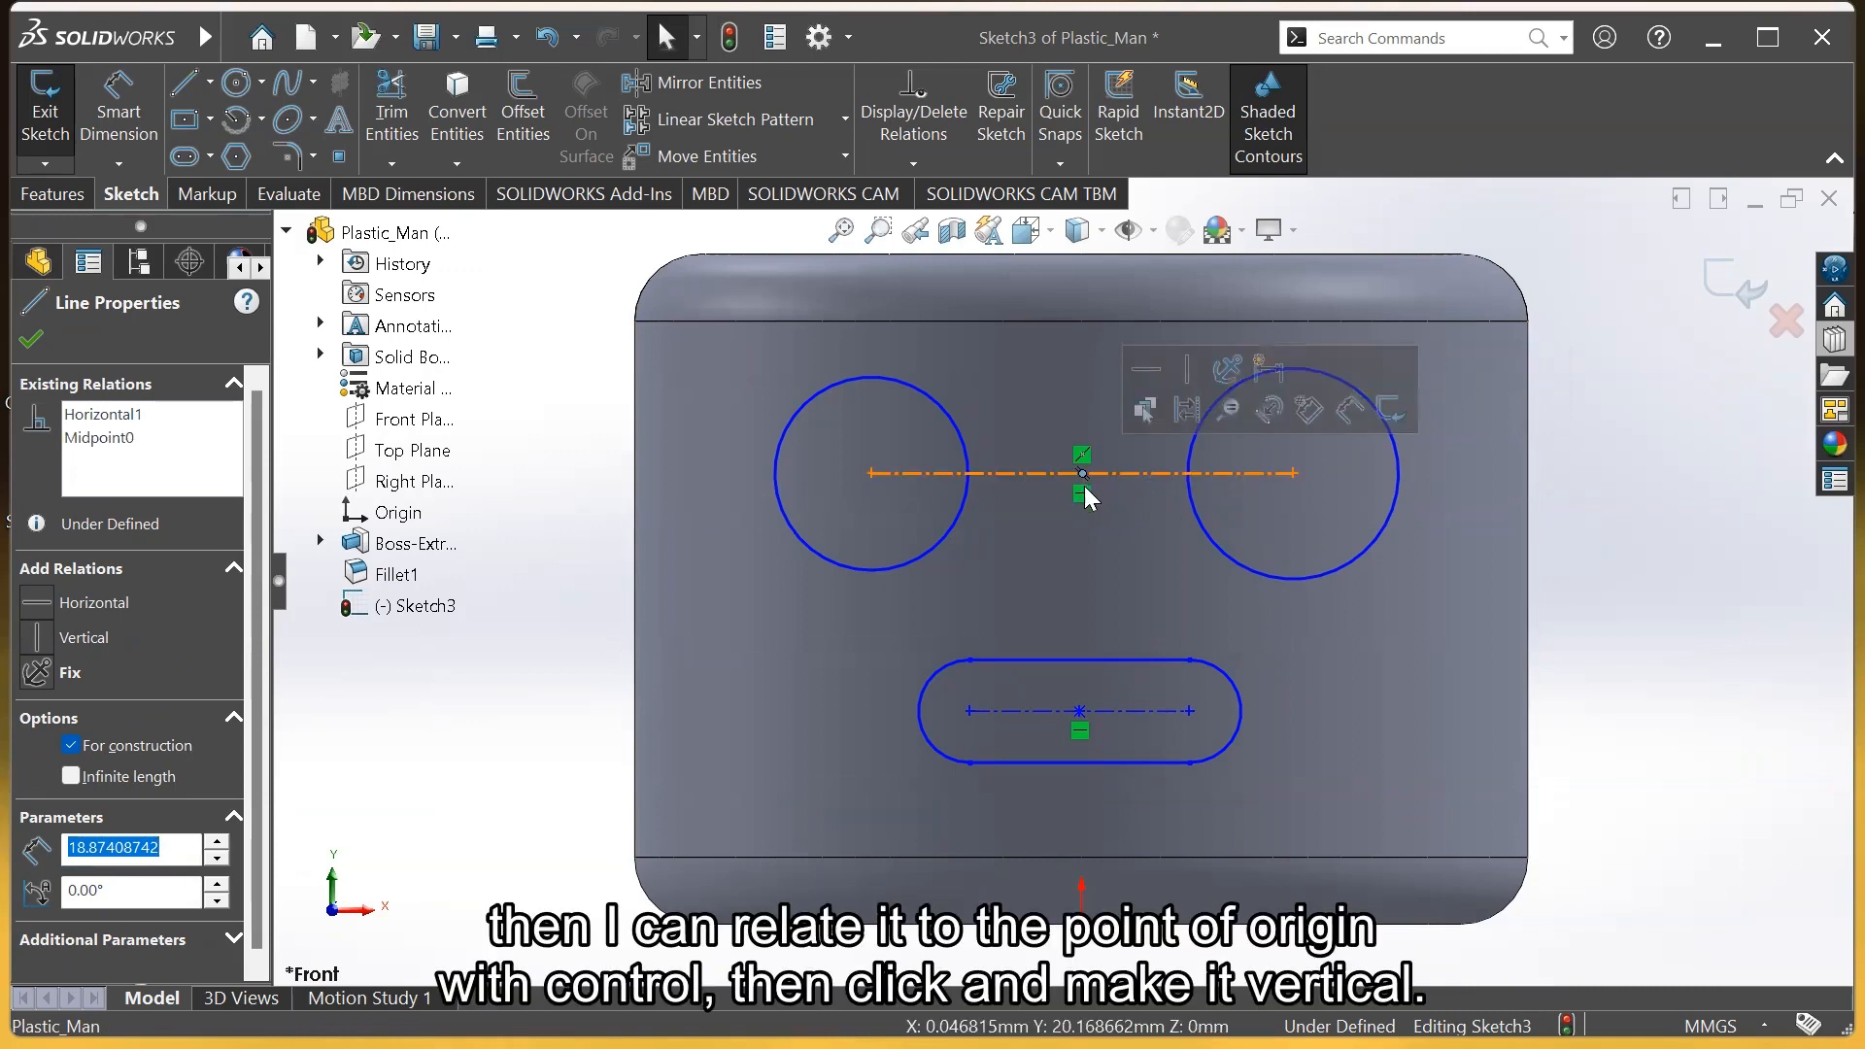
key(ctrl)
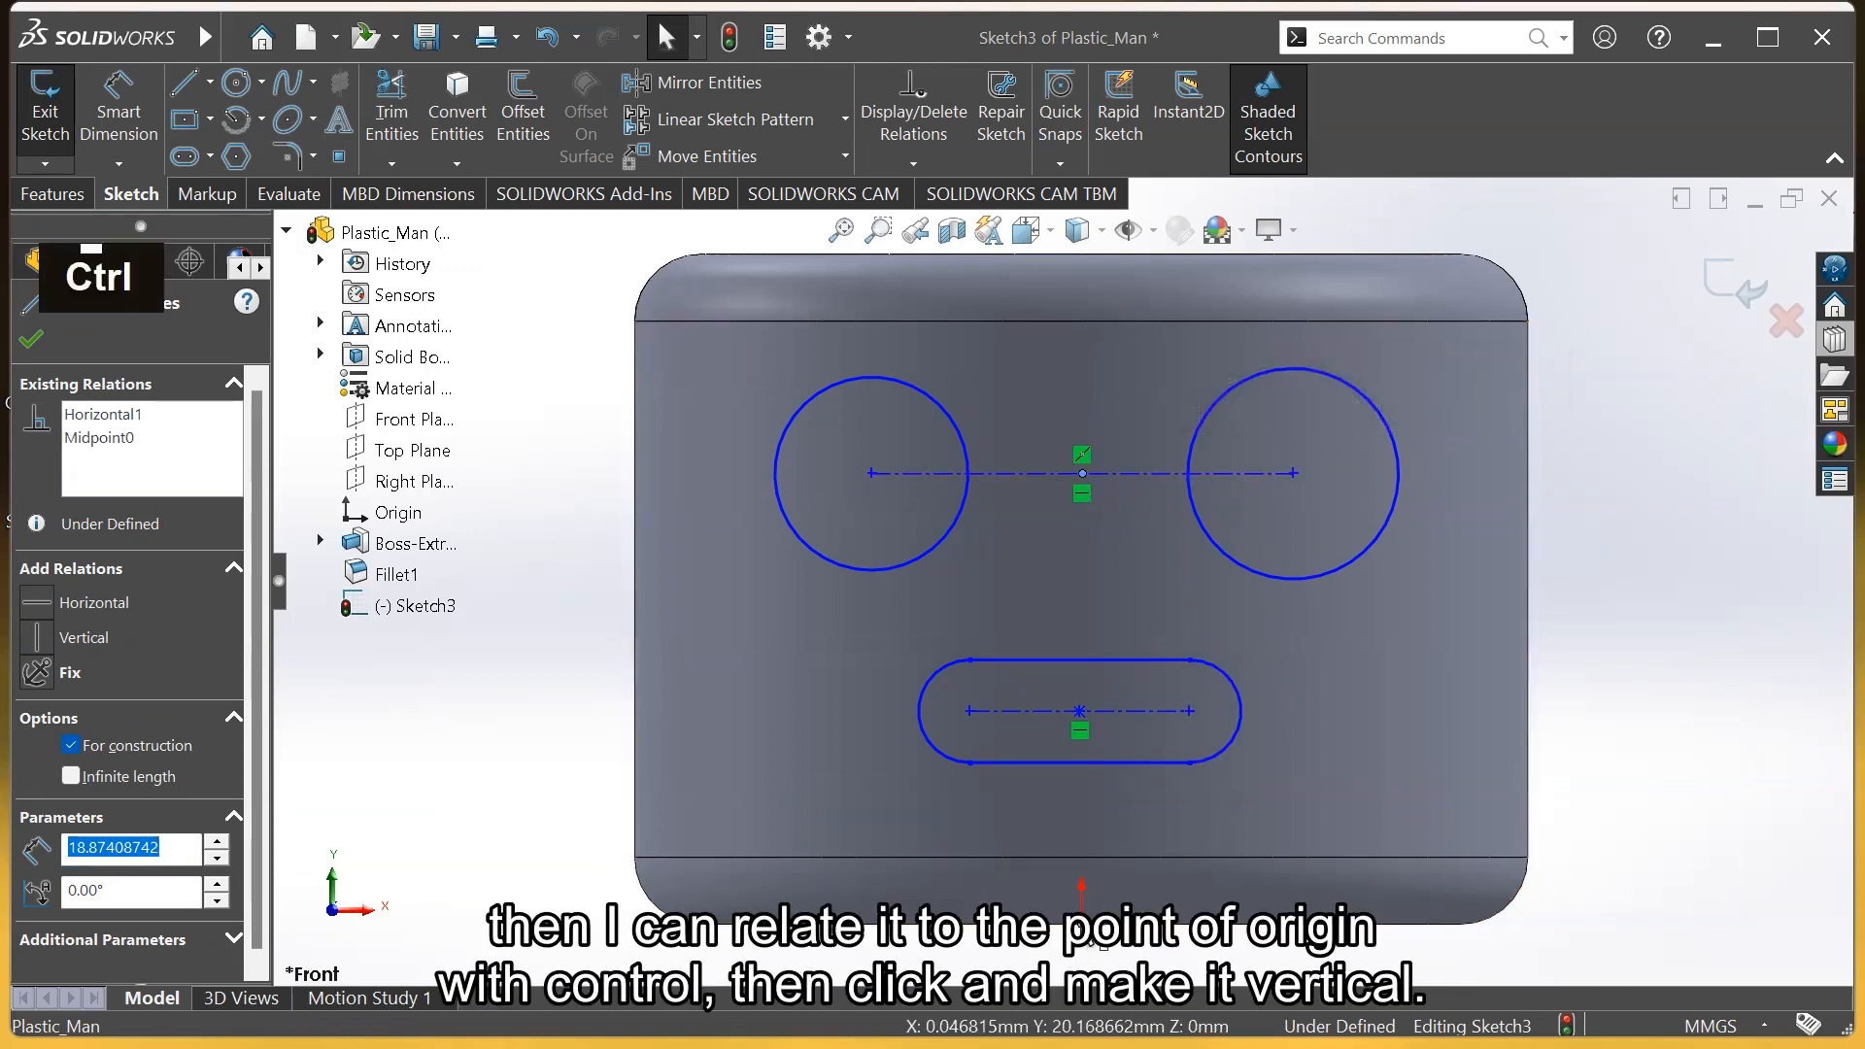
ctrl+click(1093, 941)
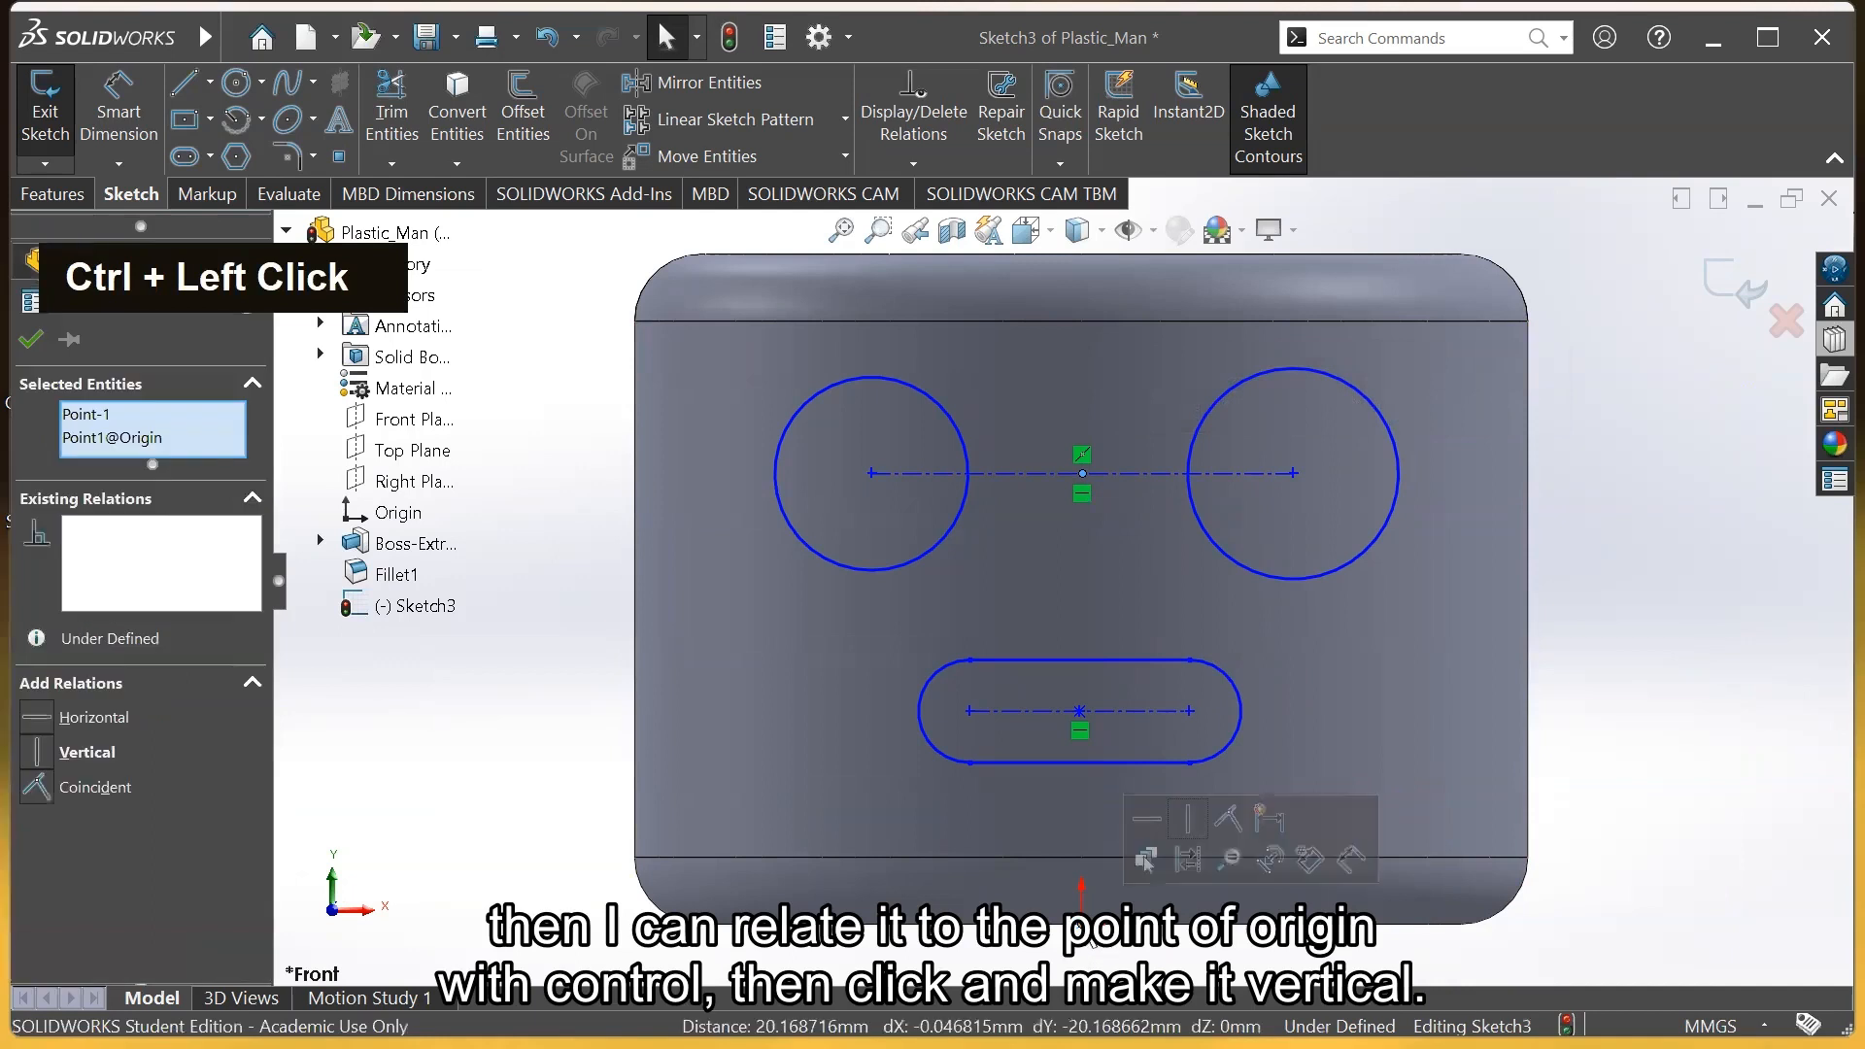
click(1191, 821)
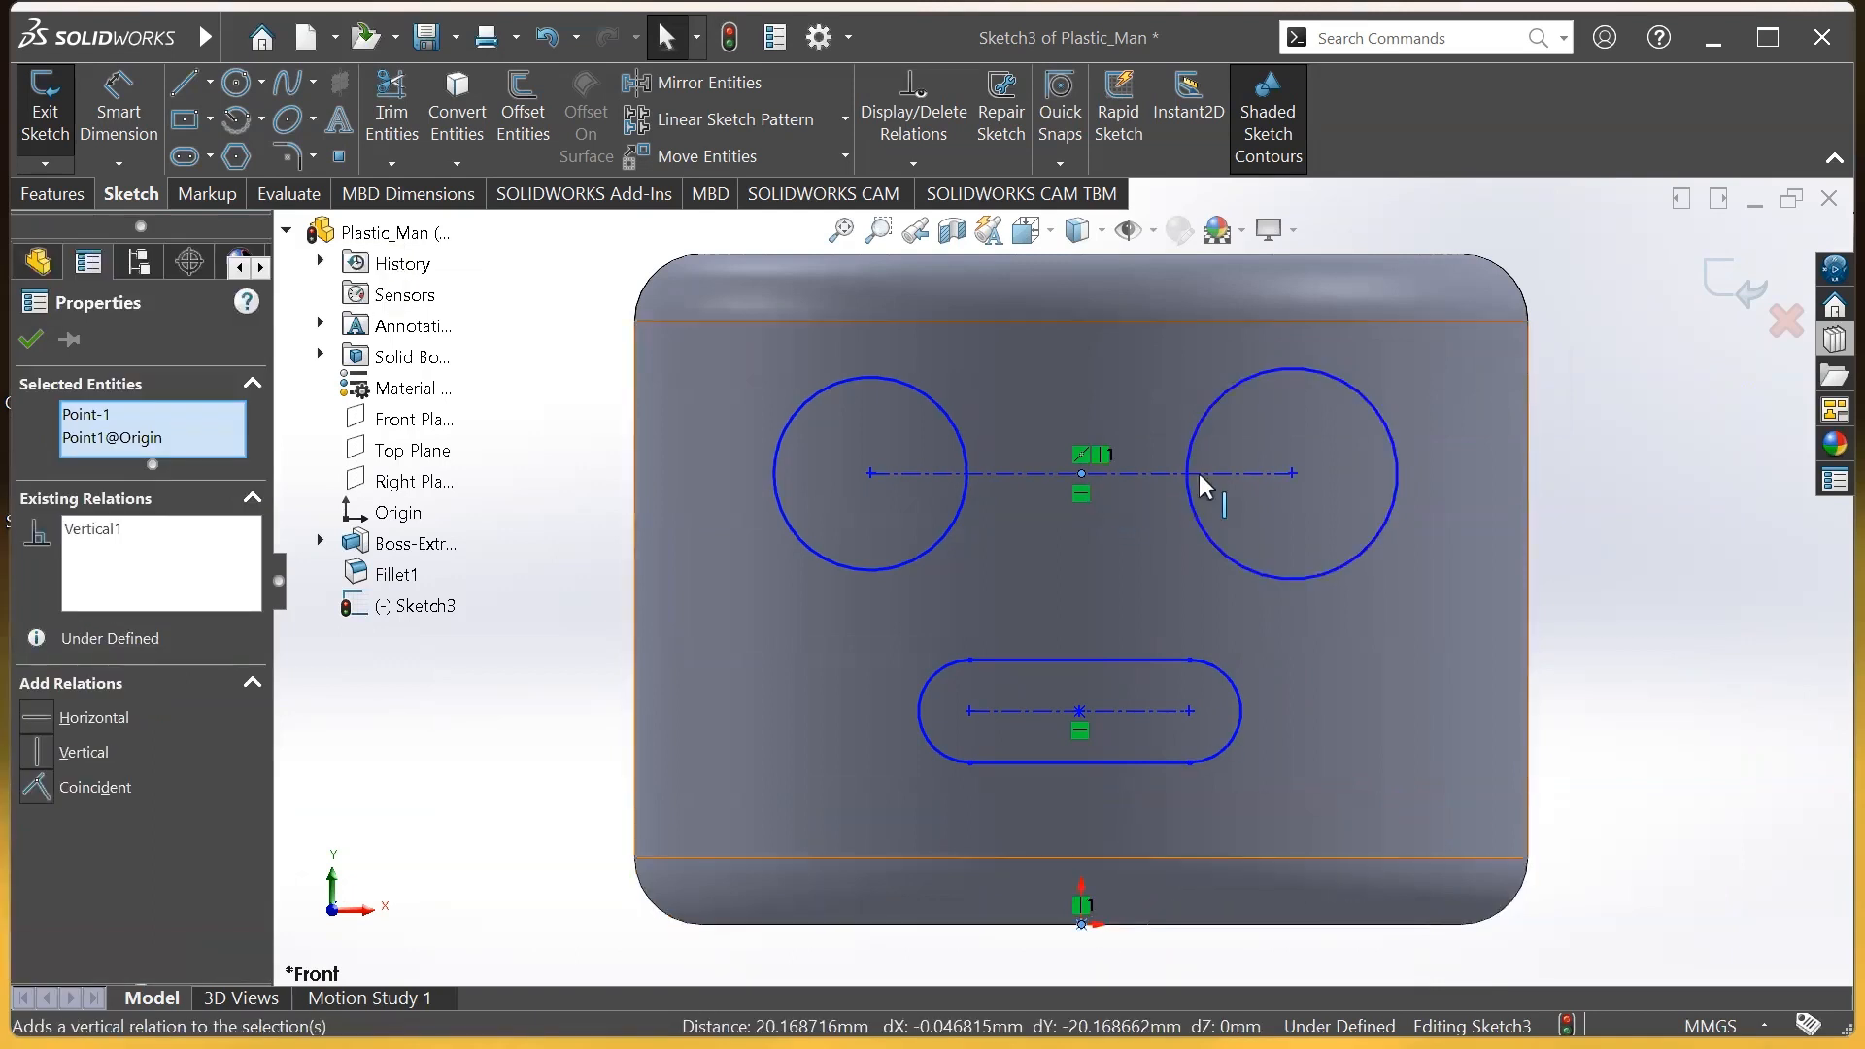
drag(1266, 474, 1391, 507)
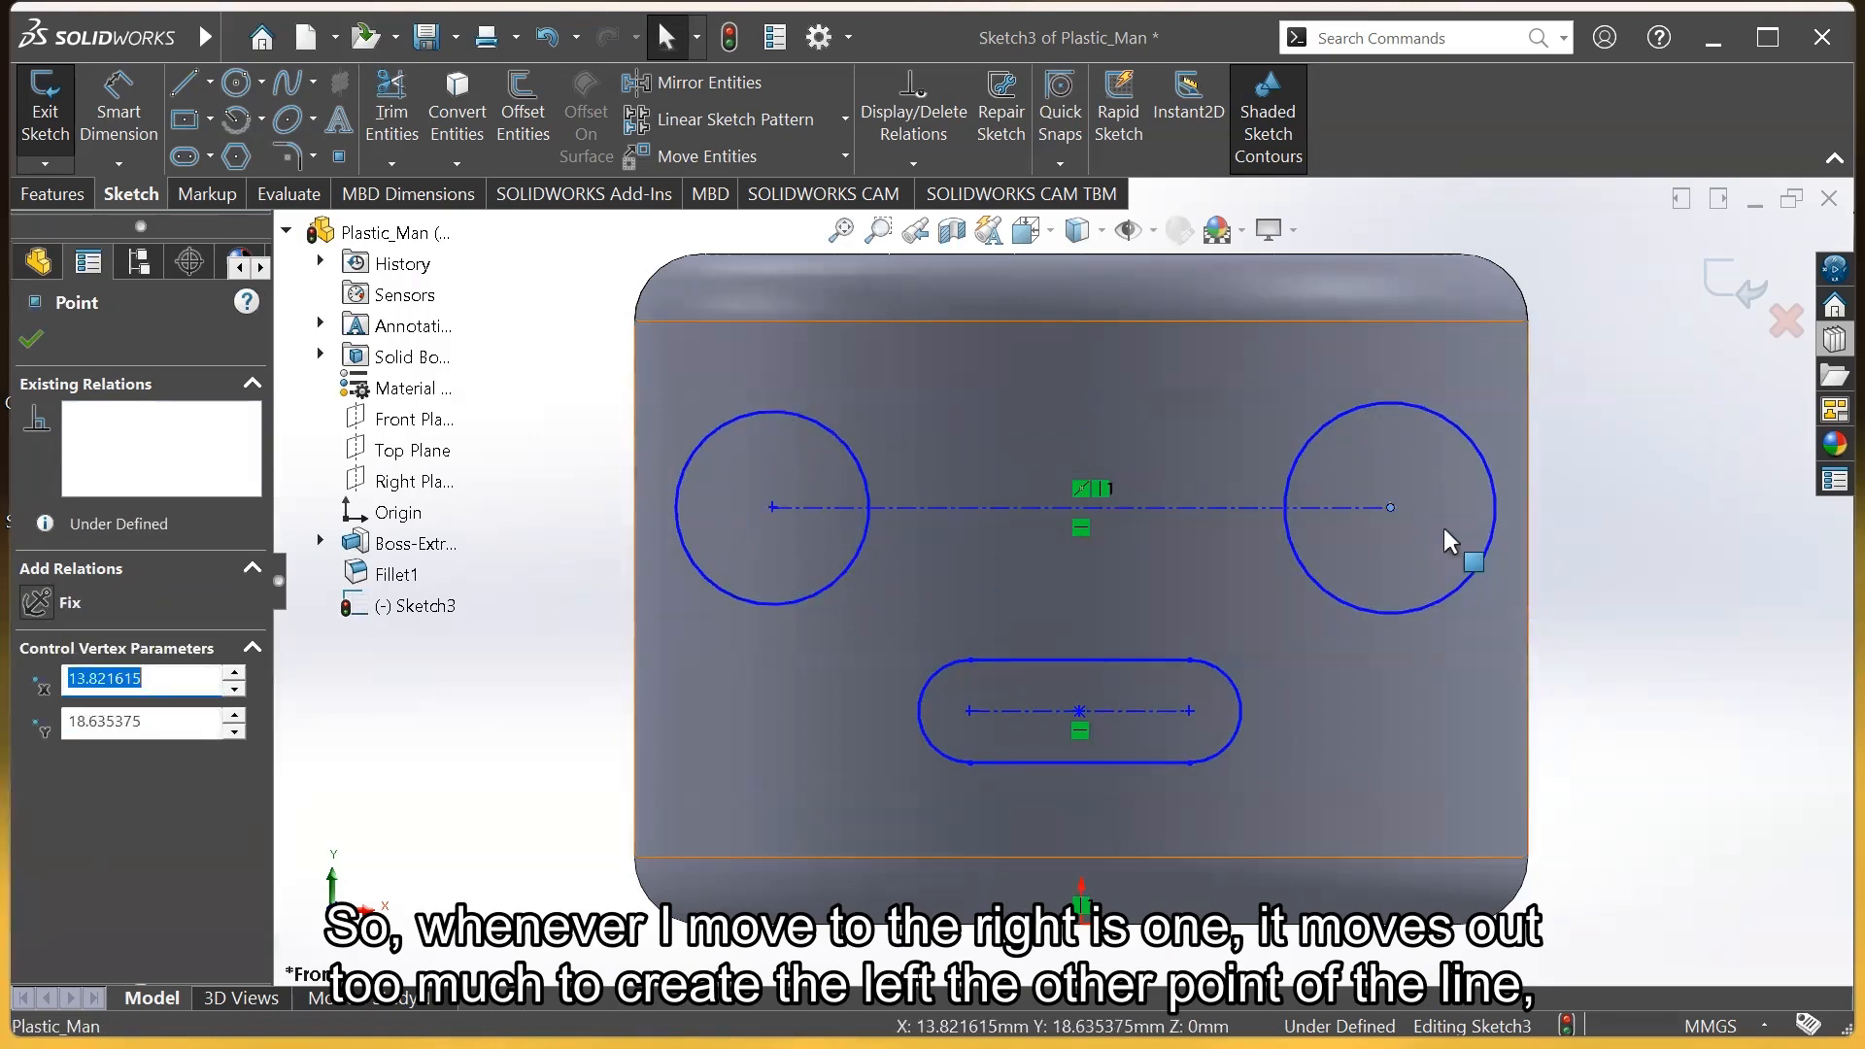
drag(1388, 504, 1269, 515)
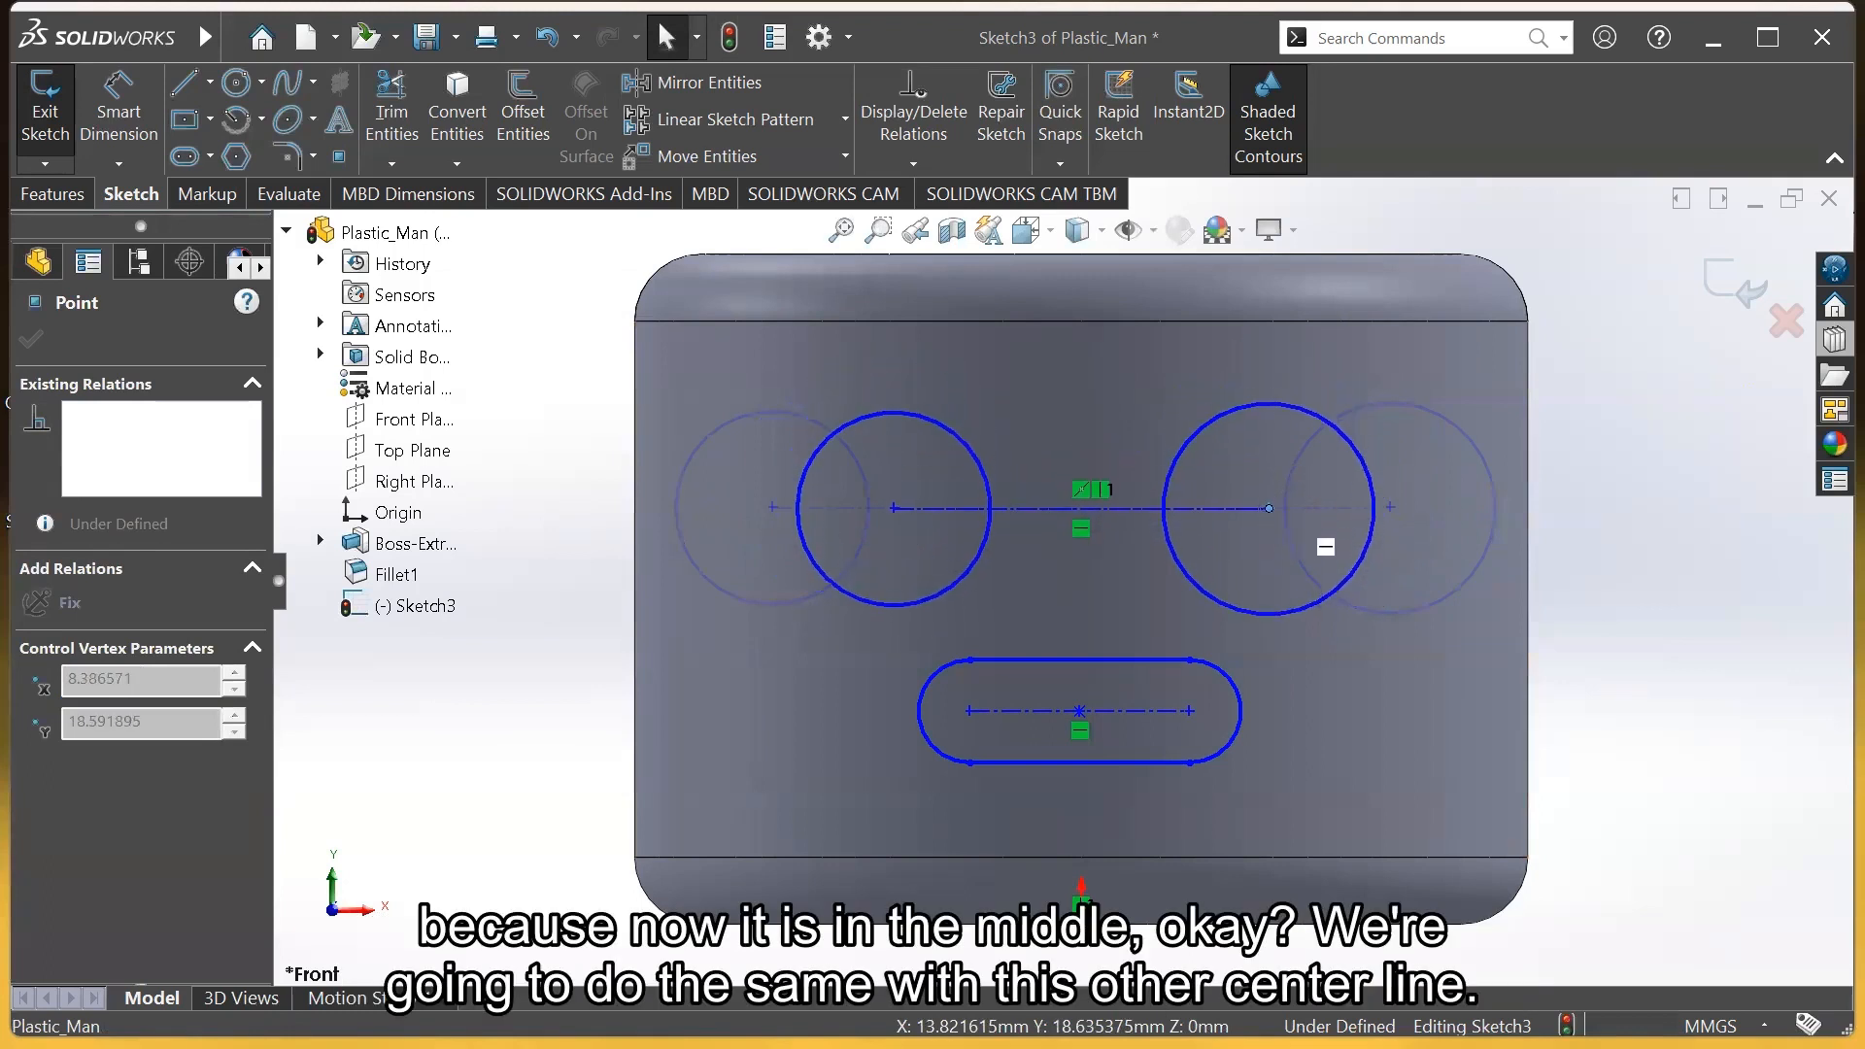
Vertically align the mouth slot's centre point with the origin
click(1078, 711)
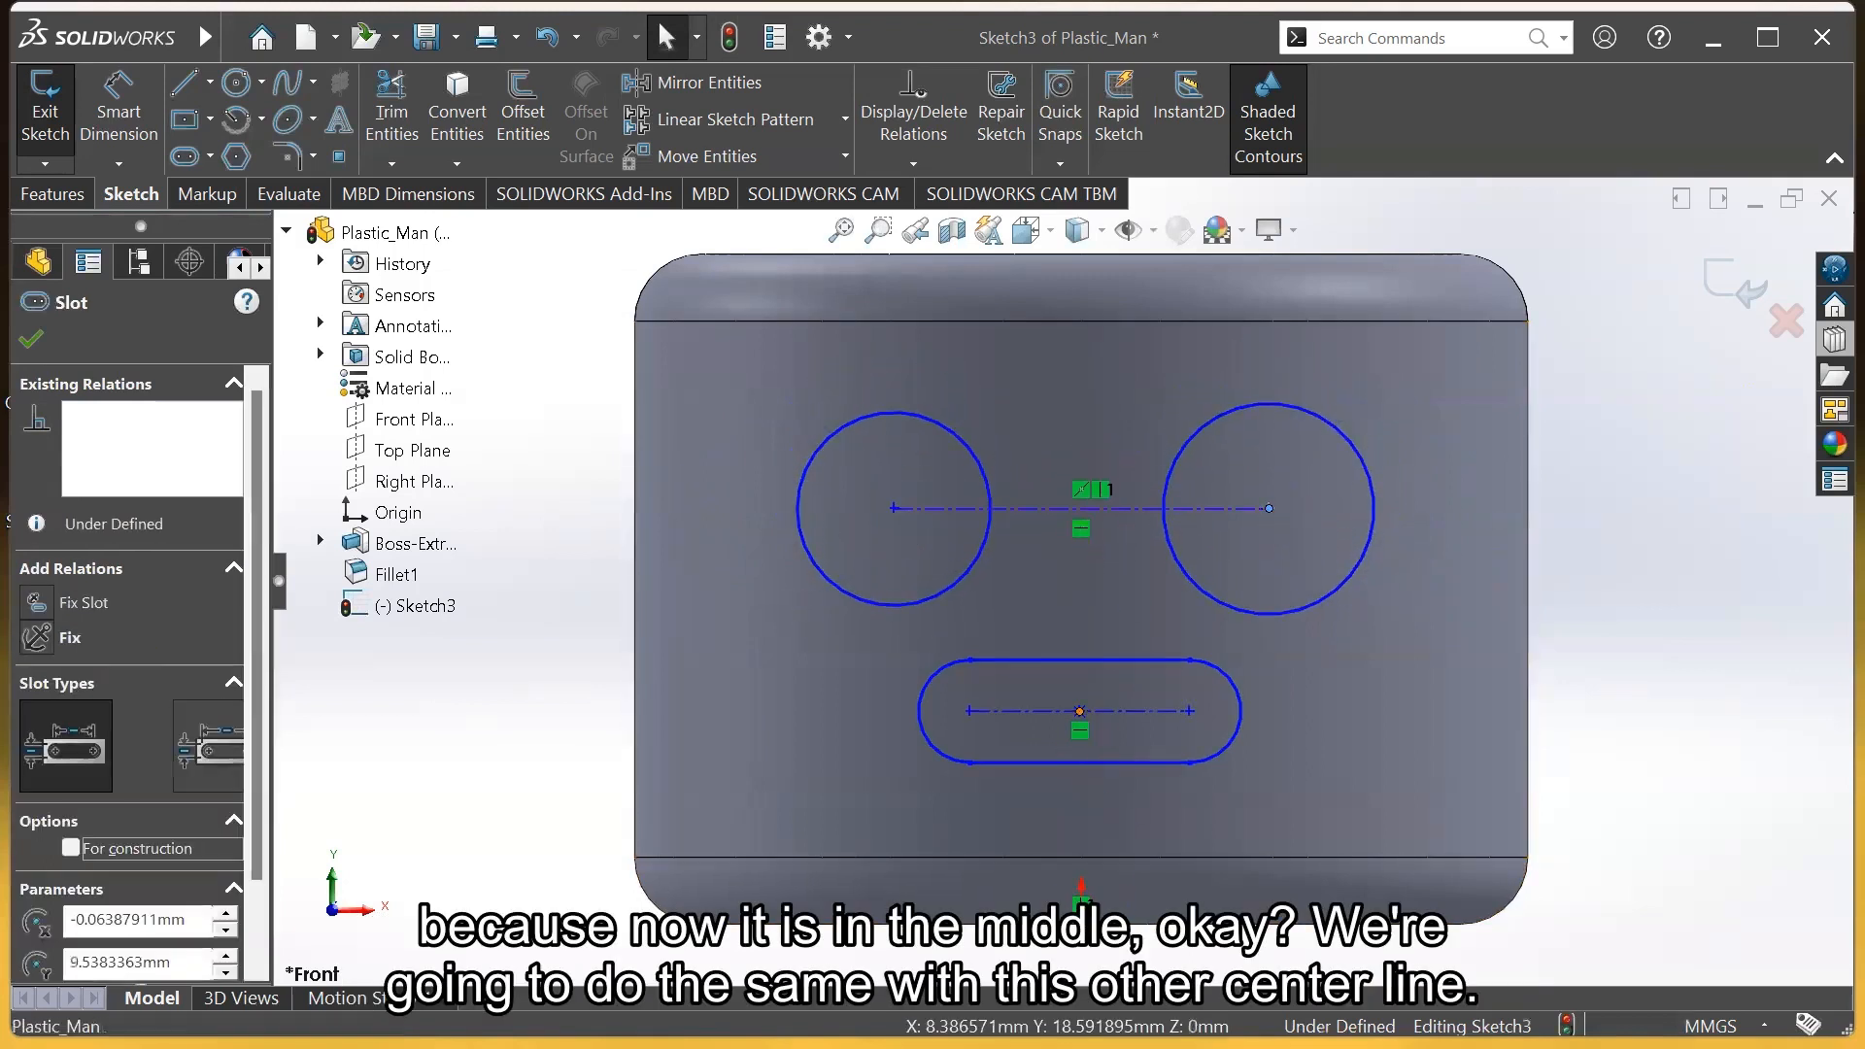
ctrl+click(1082, 924)
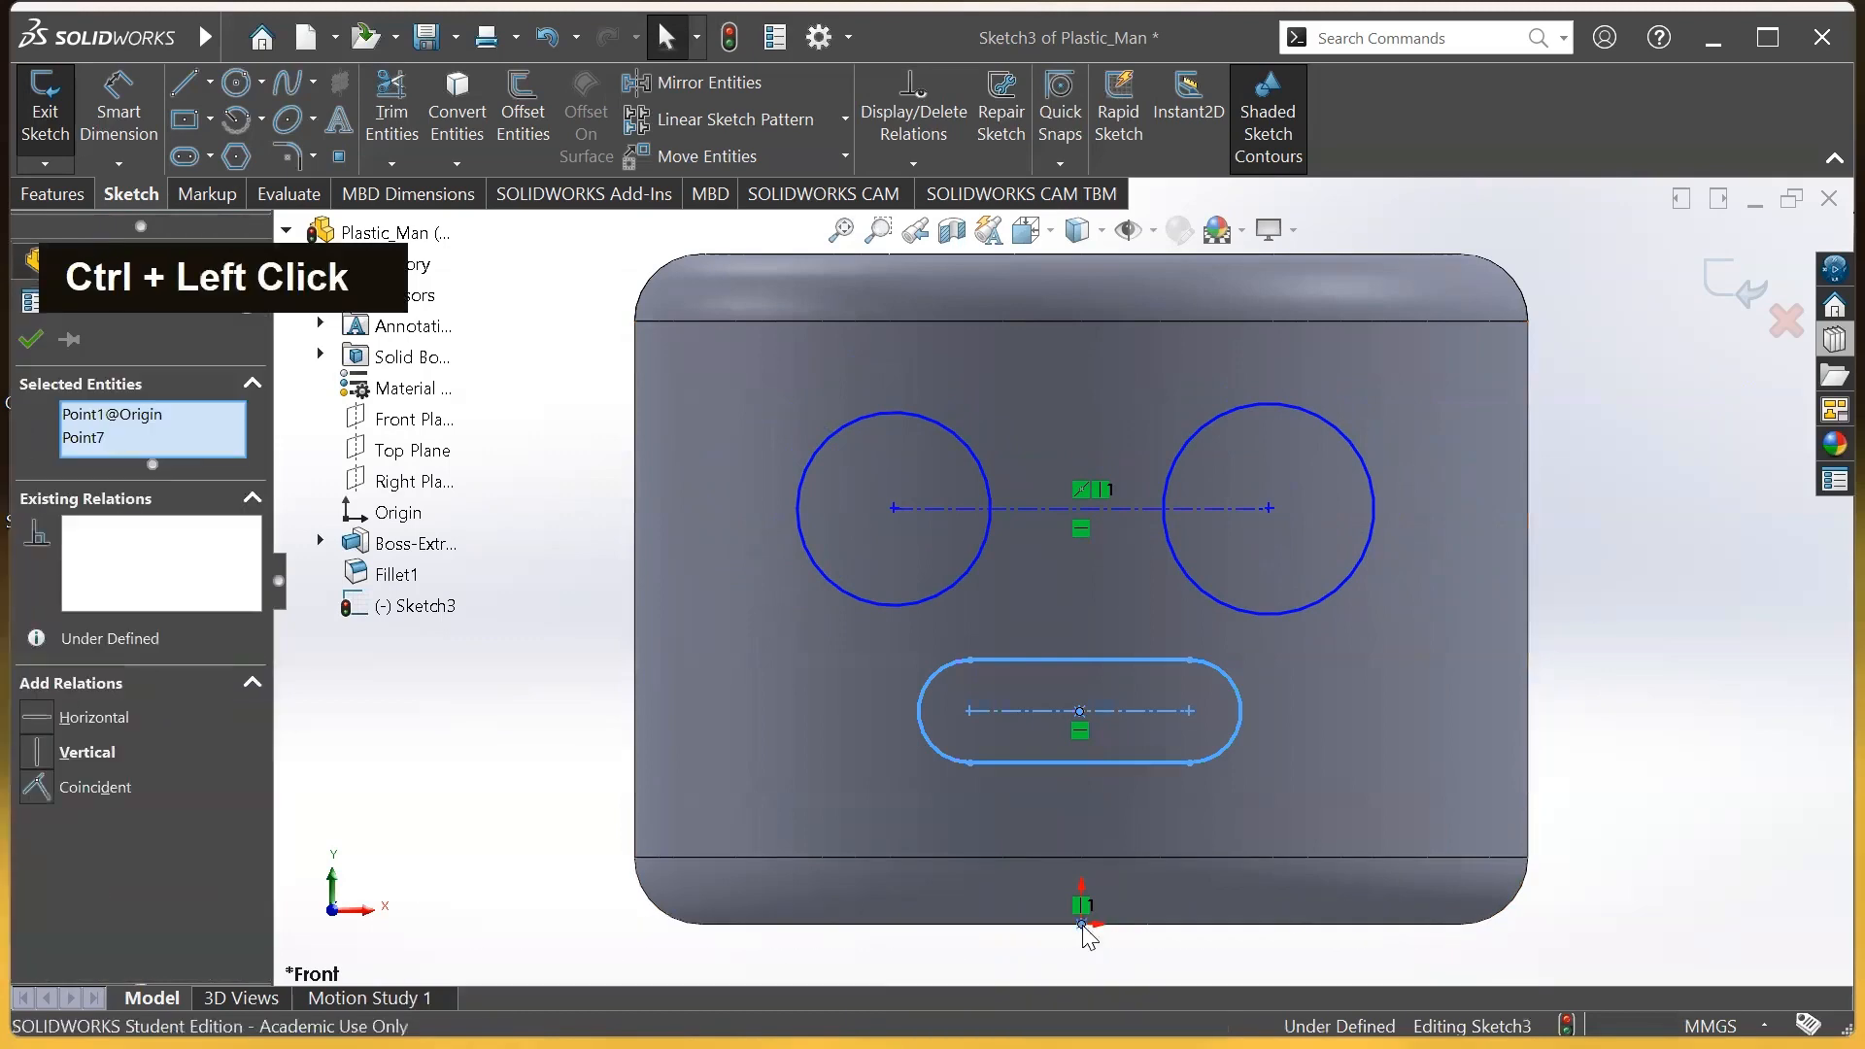
click(1189, 818)
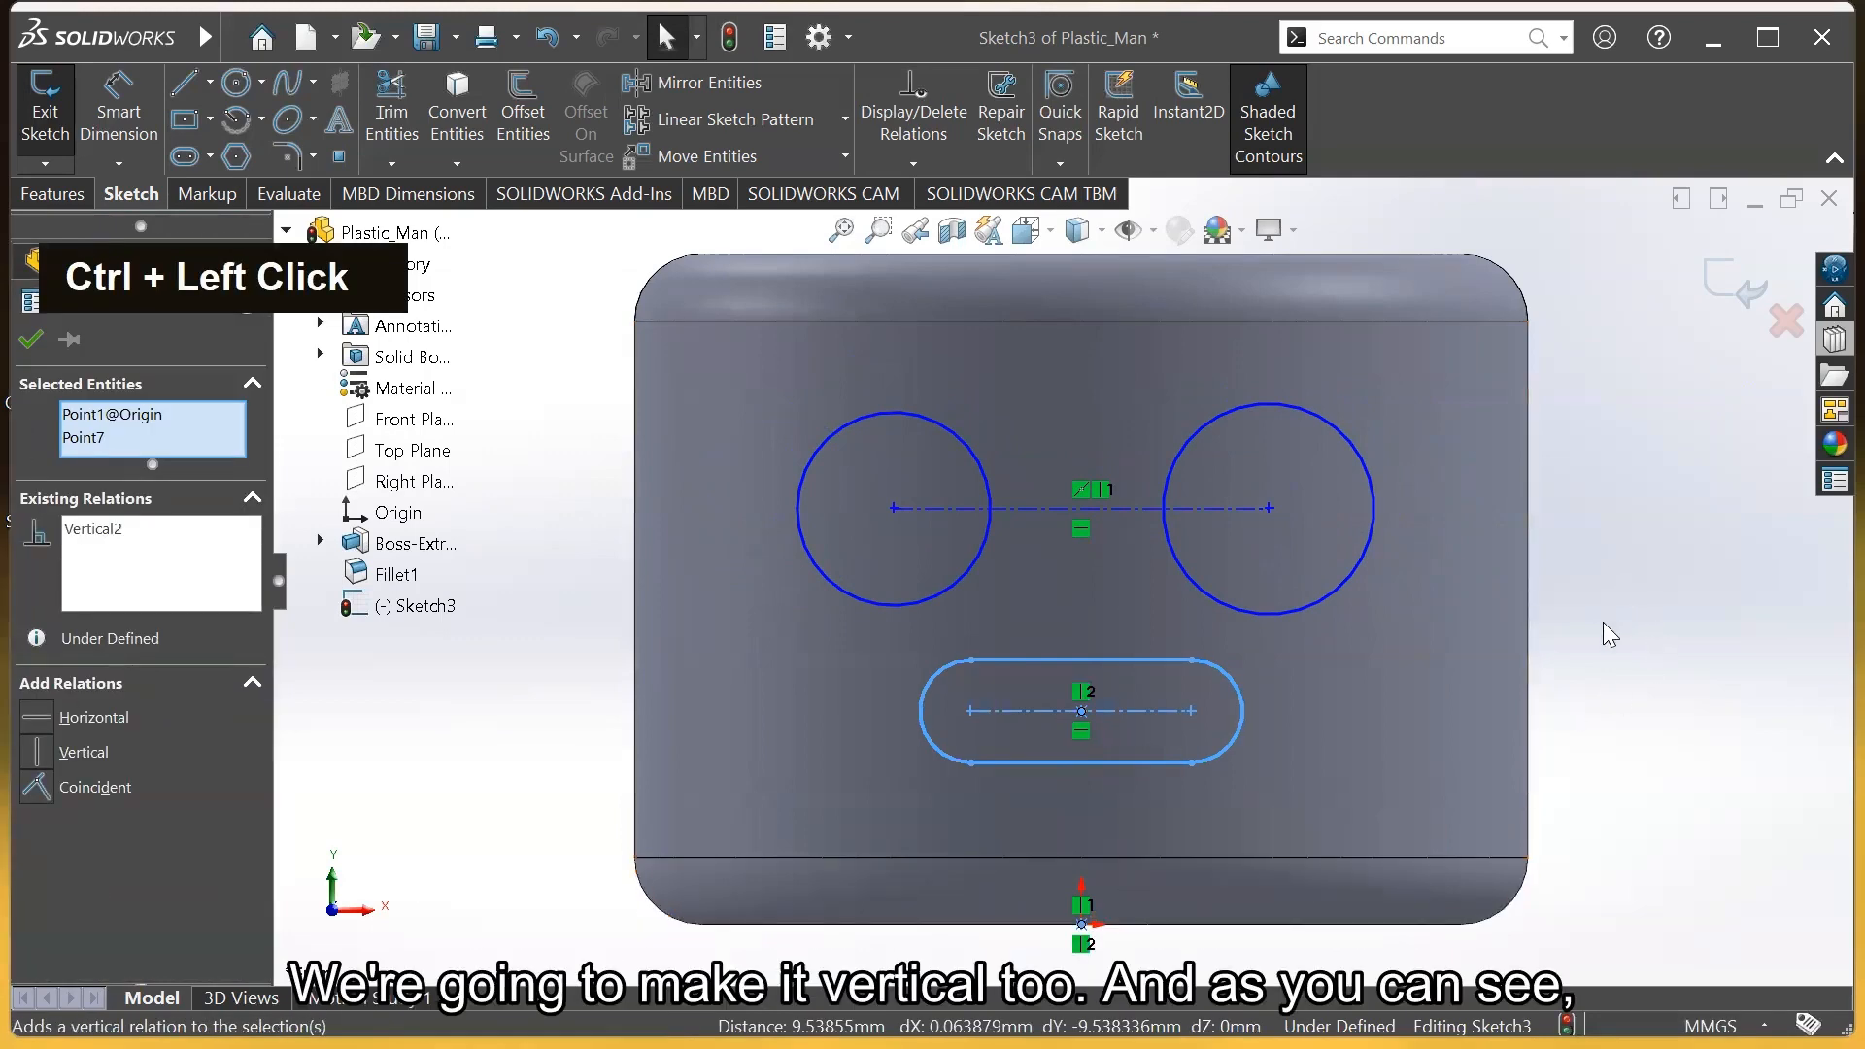
click(1643, 641)
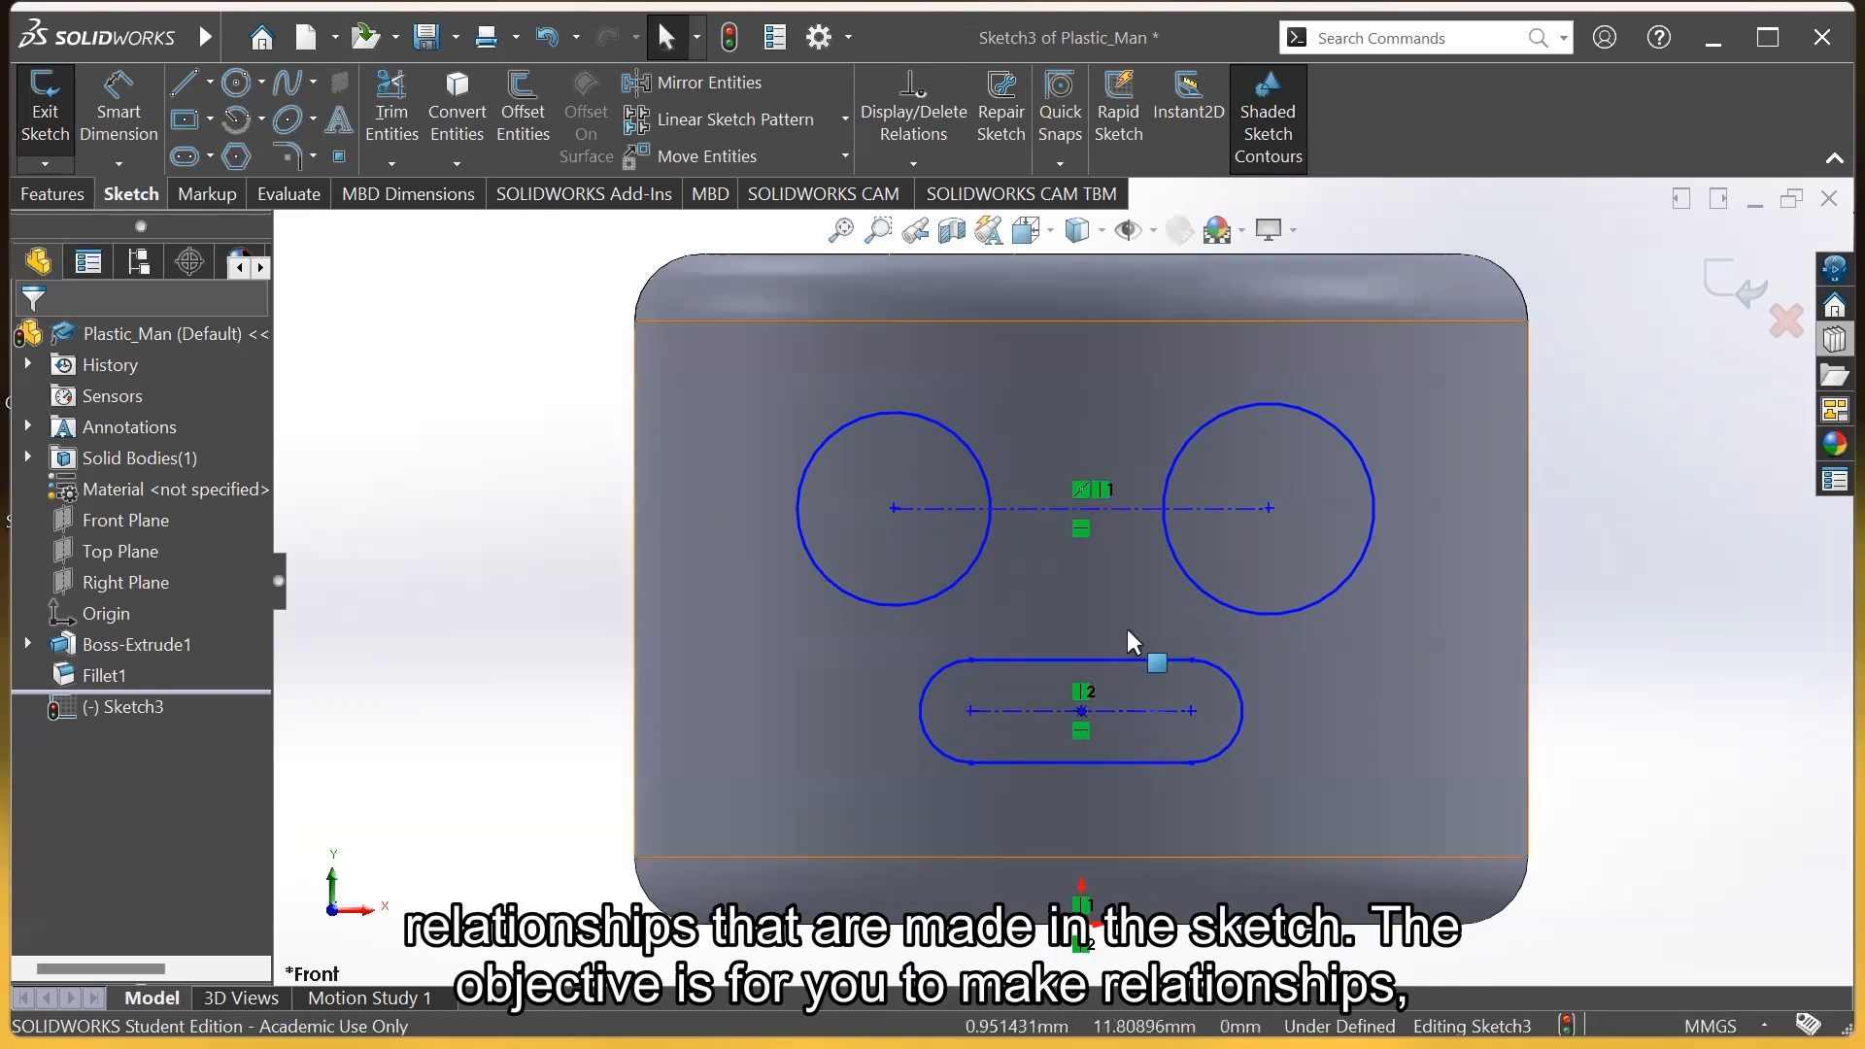
Drag the eyes higher and farther apart, and shorten and raise the mouth slot
drag(890, 504, 843, 493)
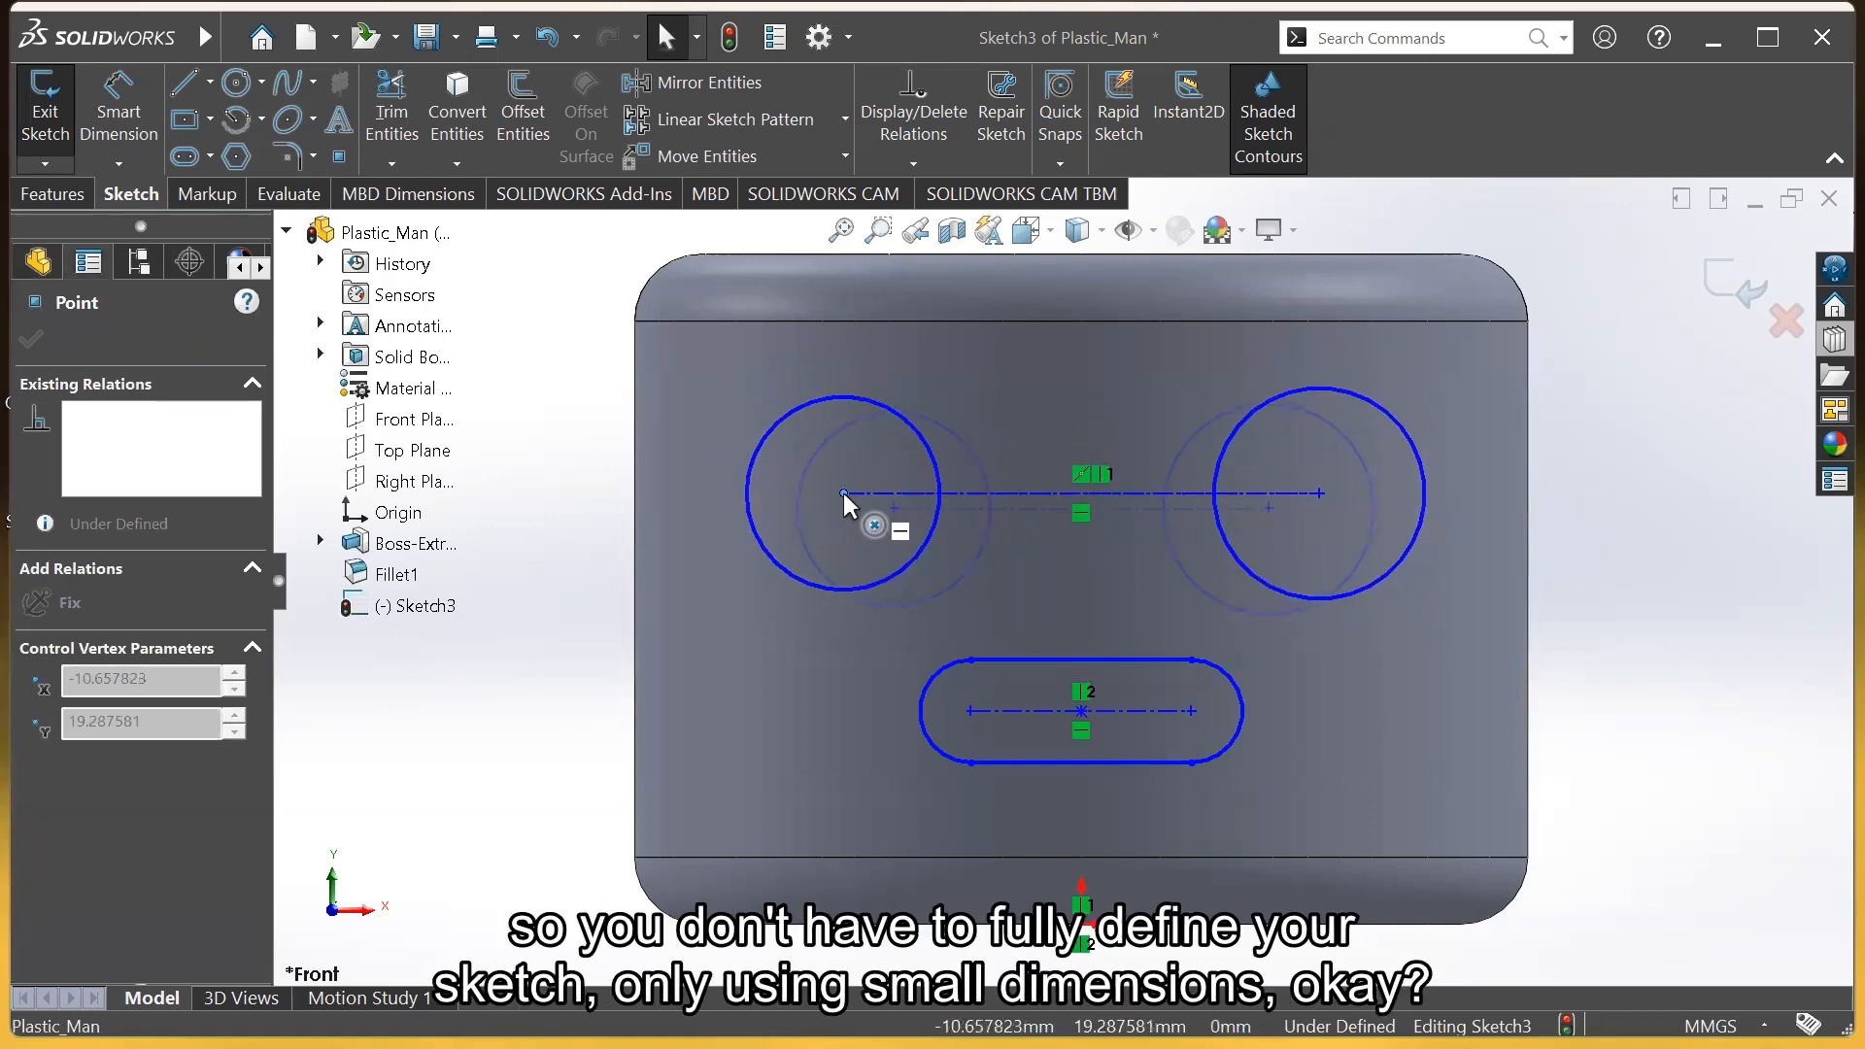
click(1622, 714)
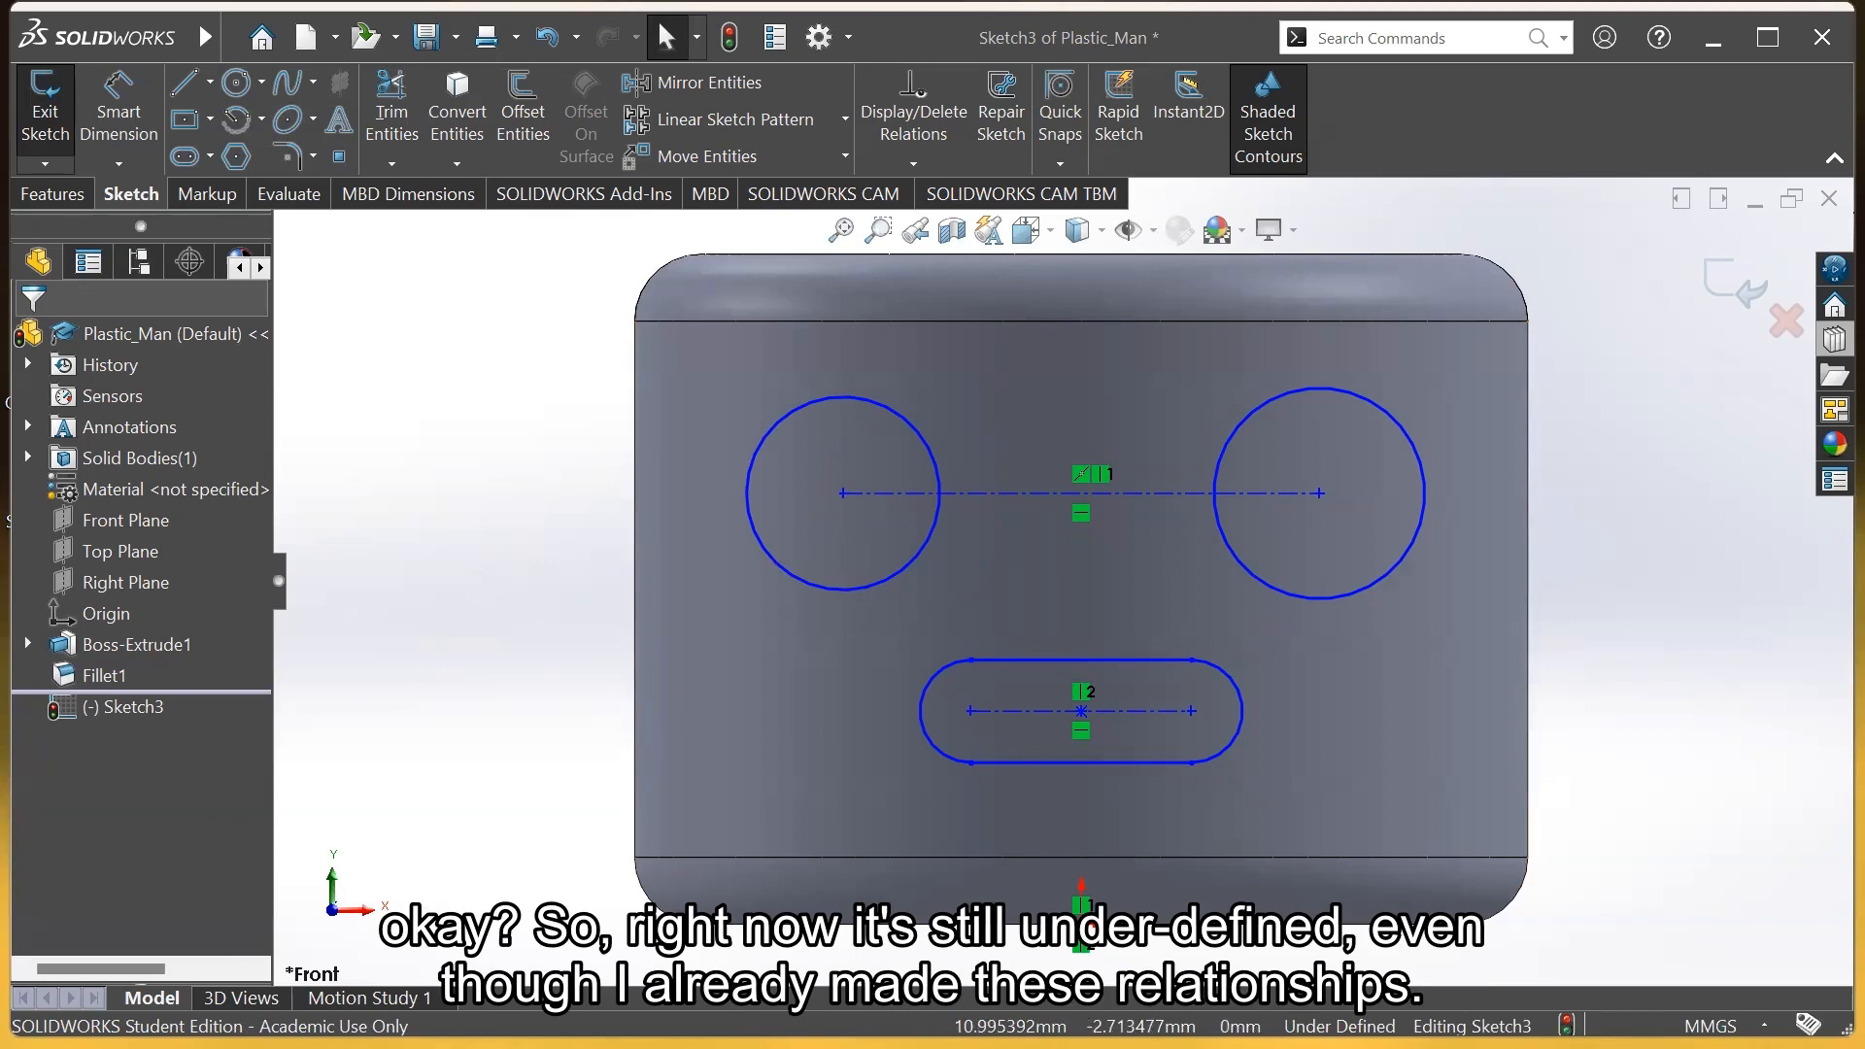
drag(1082, 714, 1142, 693)
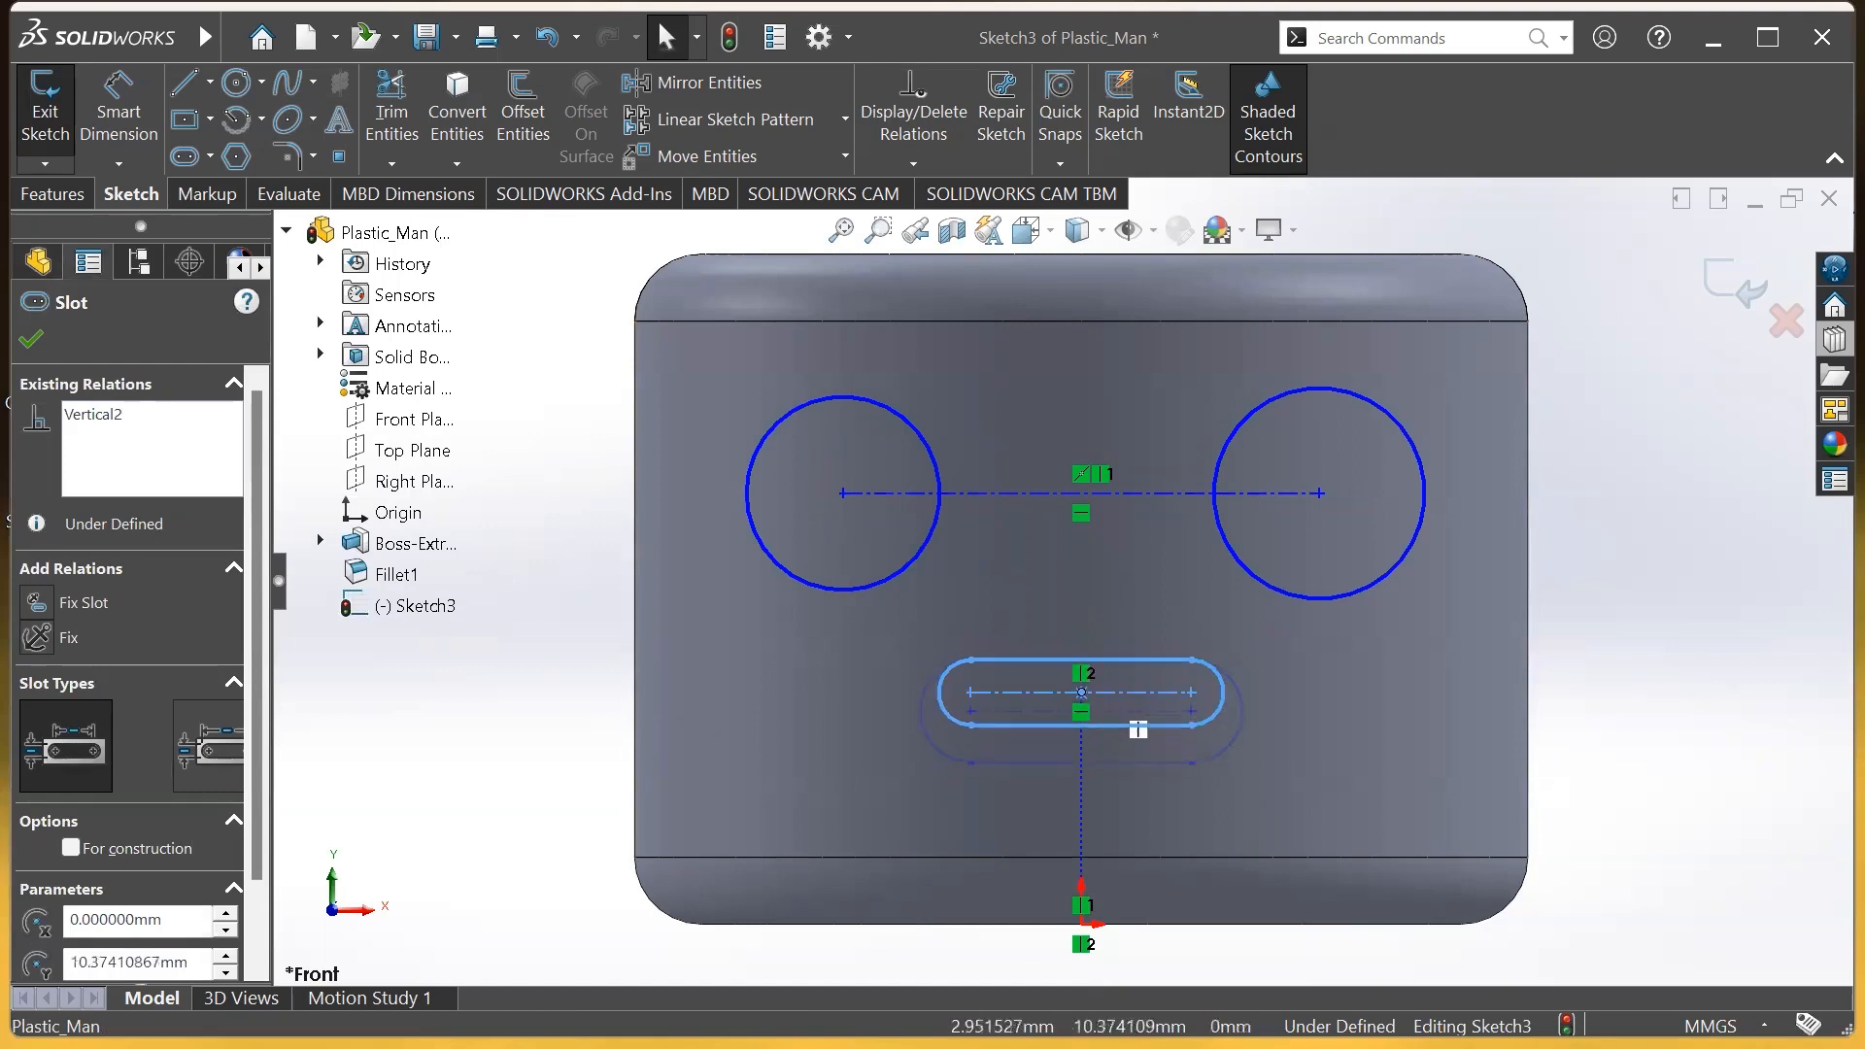
Dimension the slot's bottom edge to the origin at 14 with Smart Dimension
click(1662, 589)
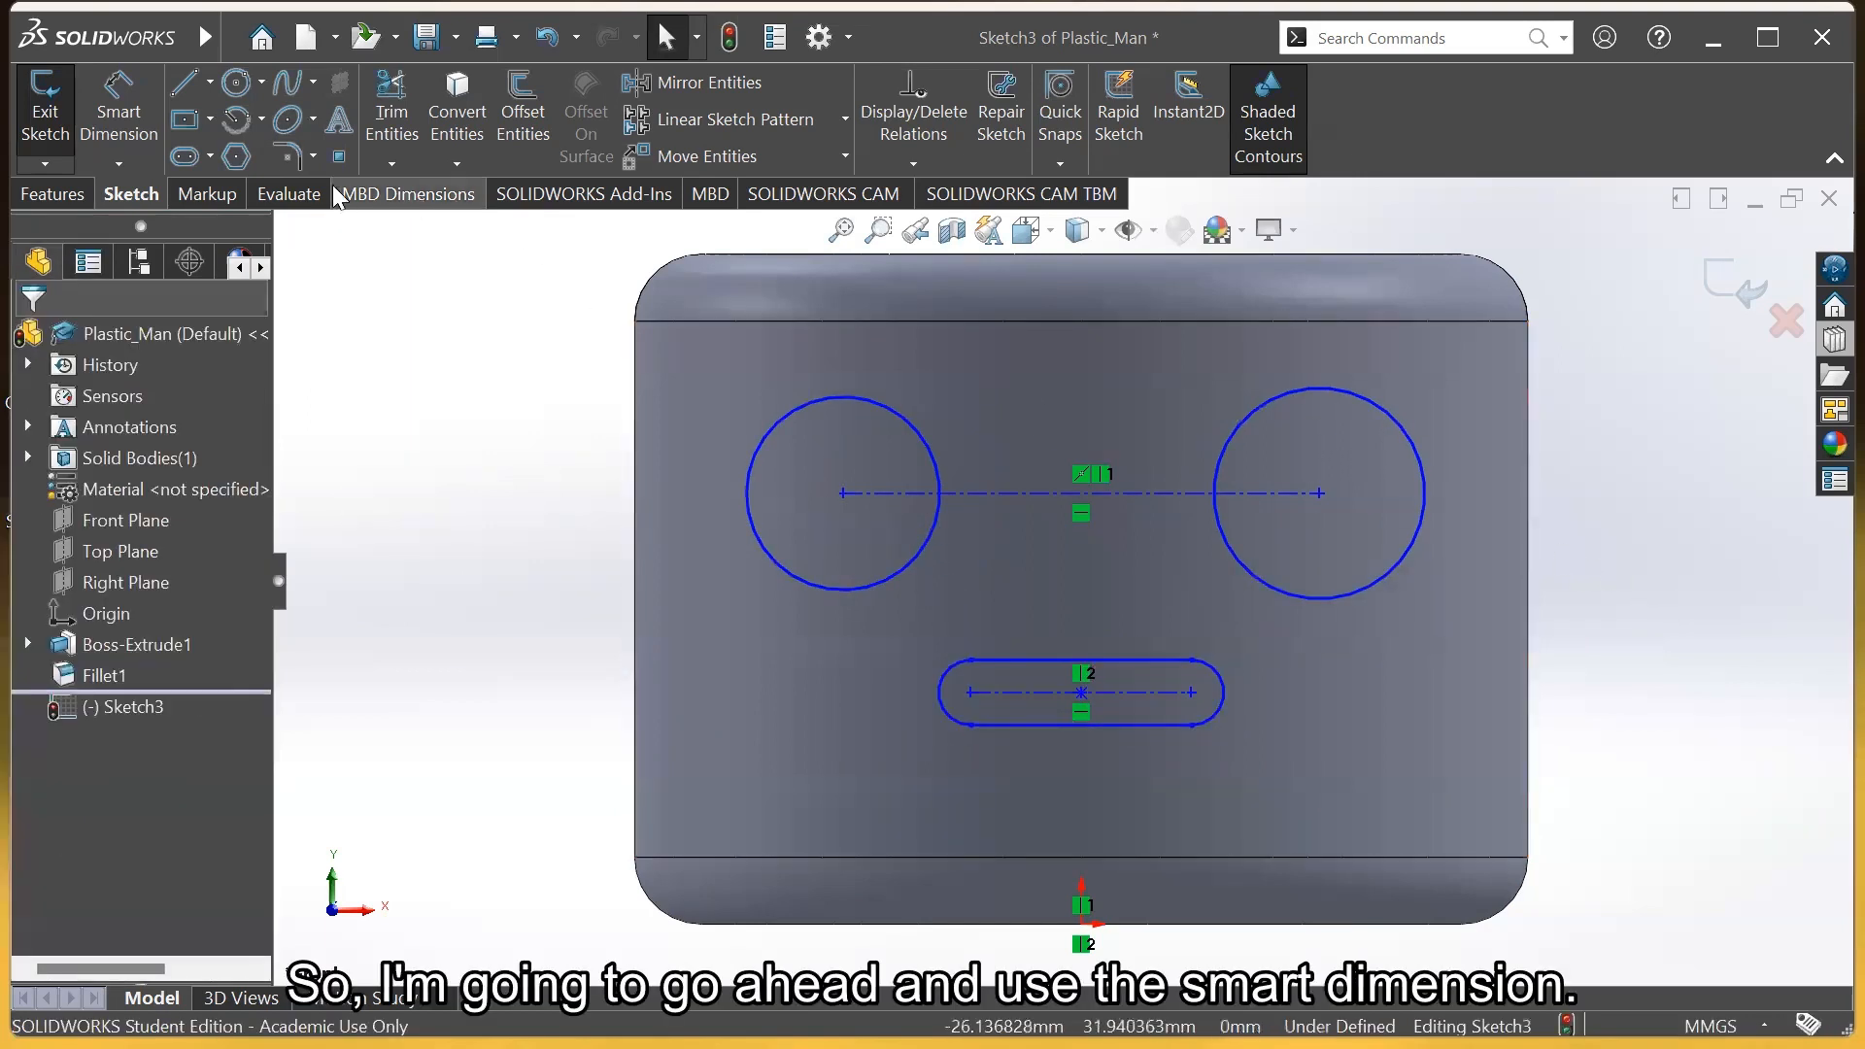
click(119, 115)
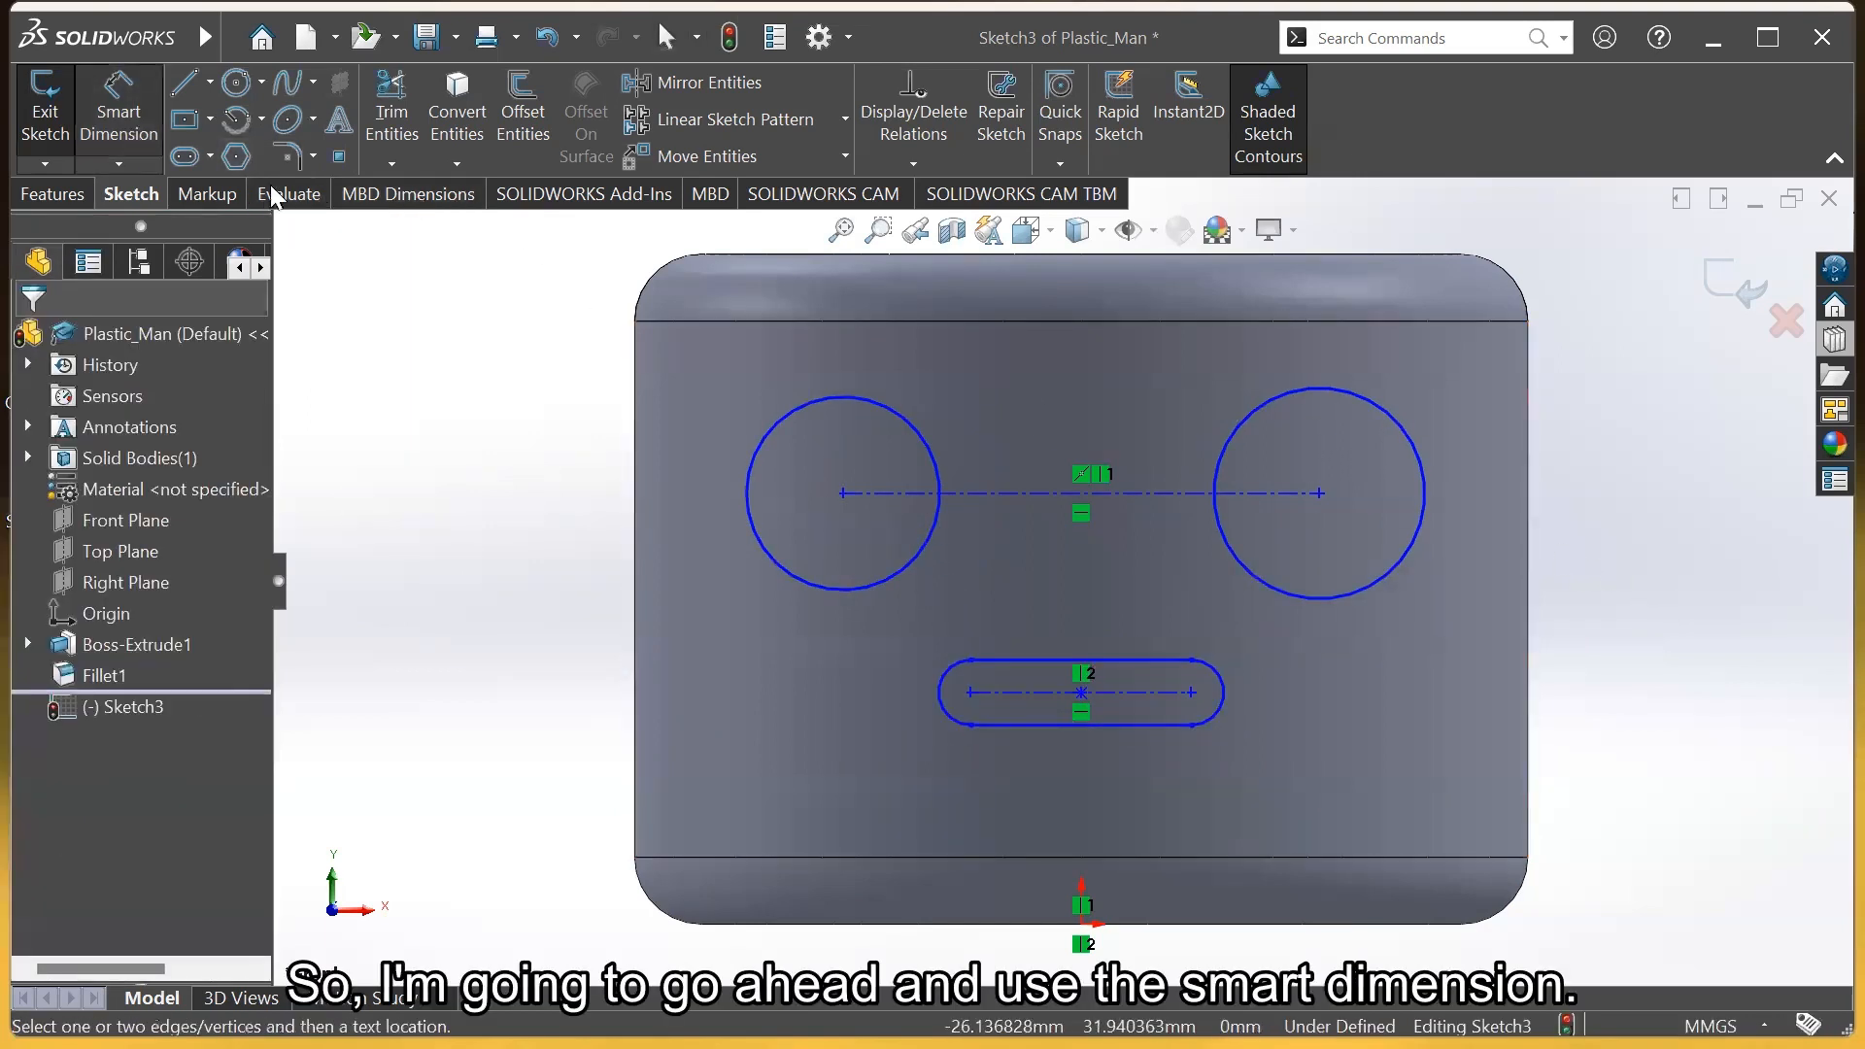
click(1052, 729)
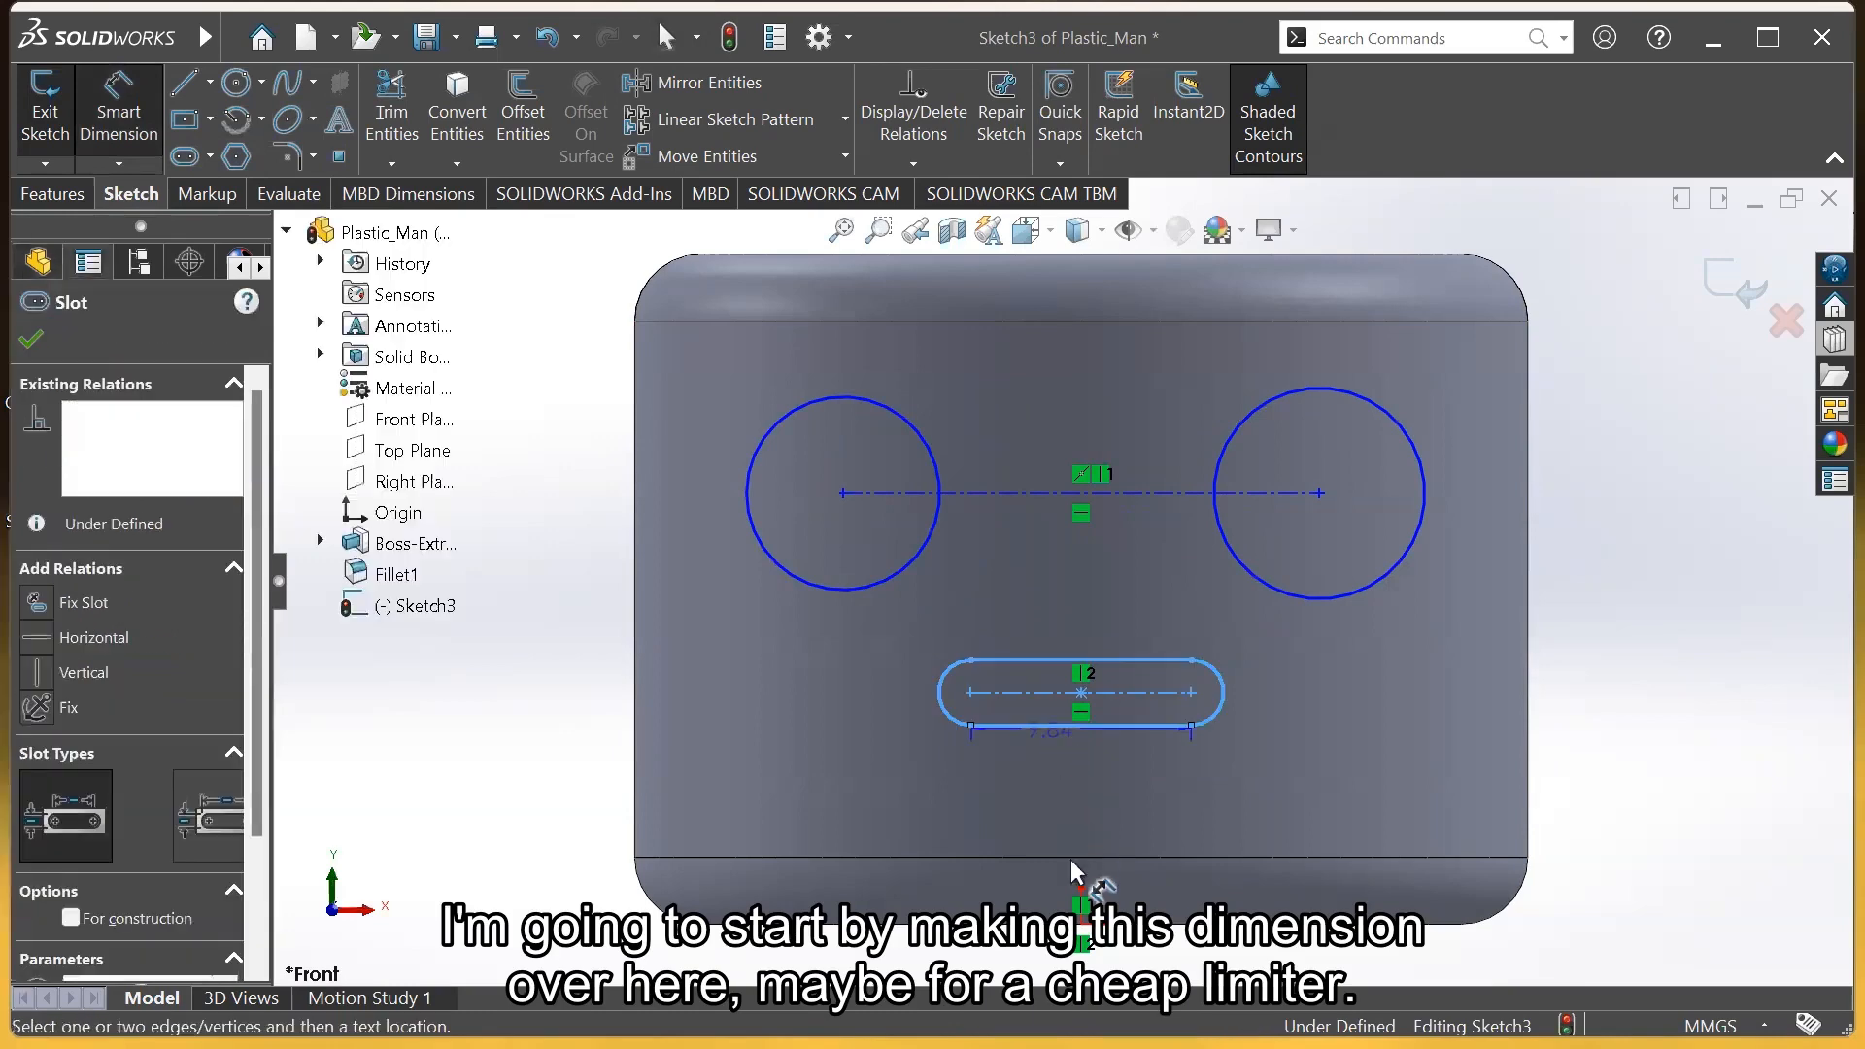
click(1083, 928)
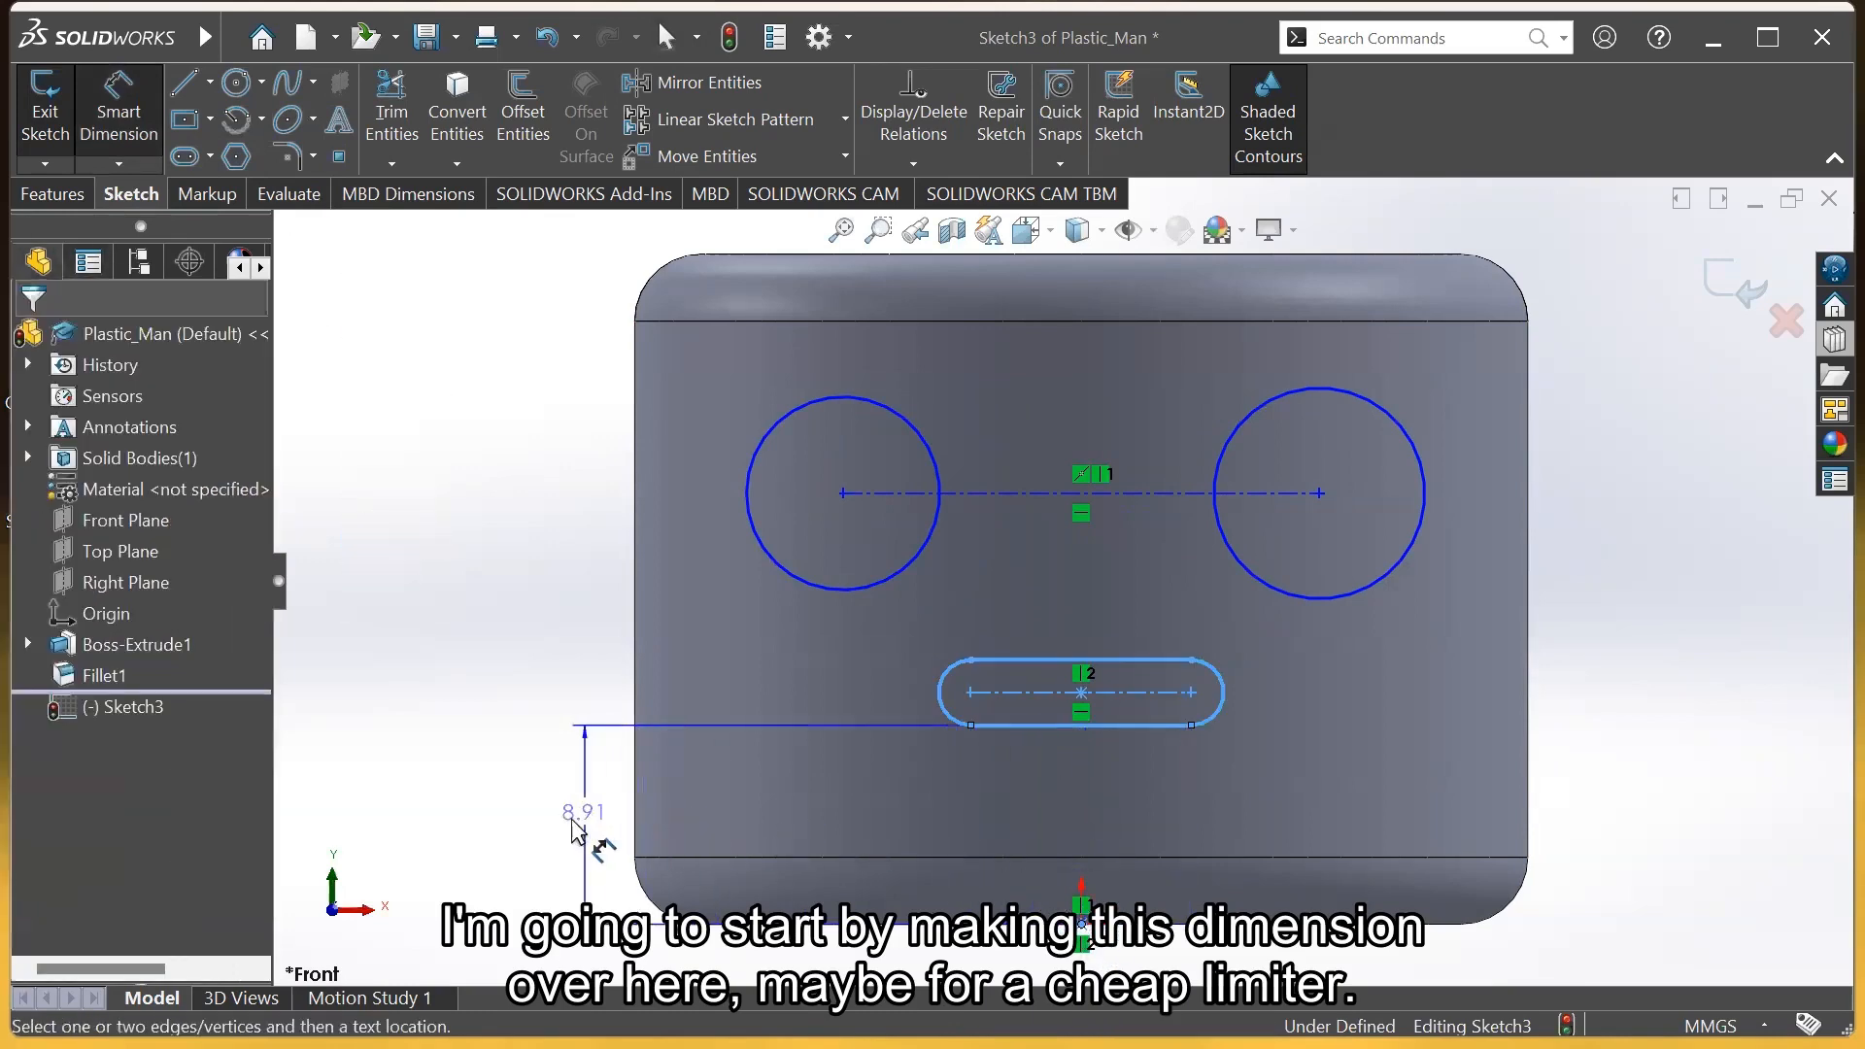
click(561, 826)
text(14)
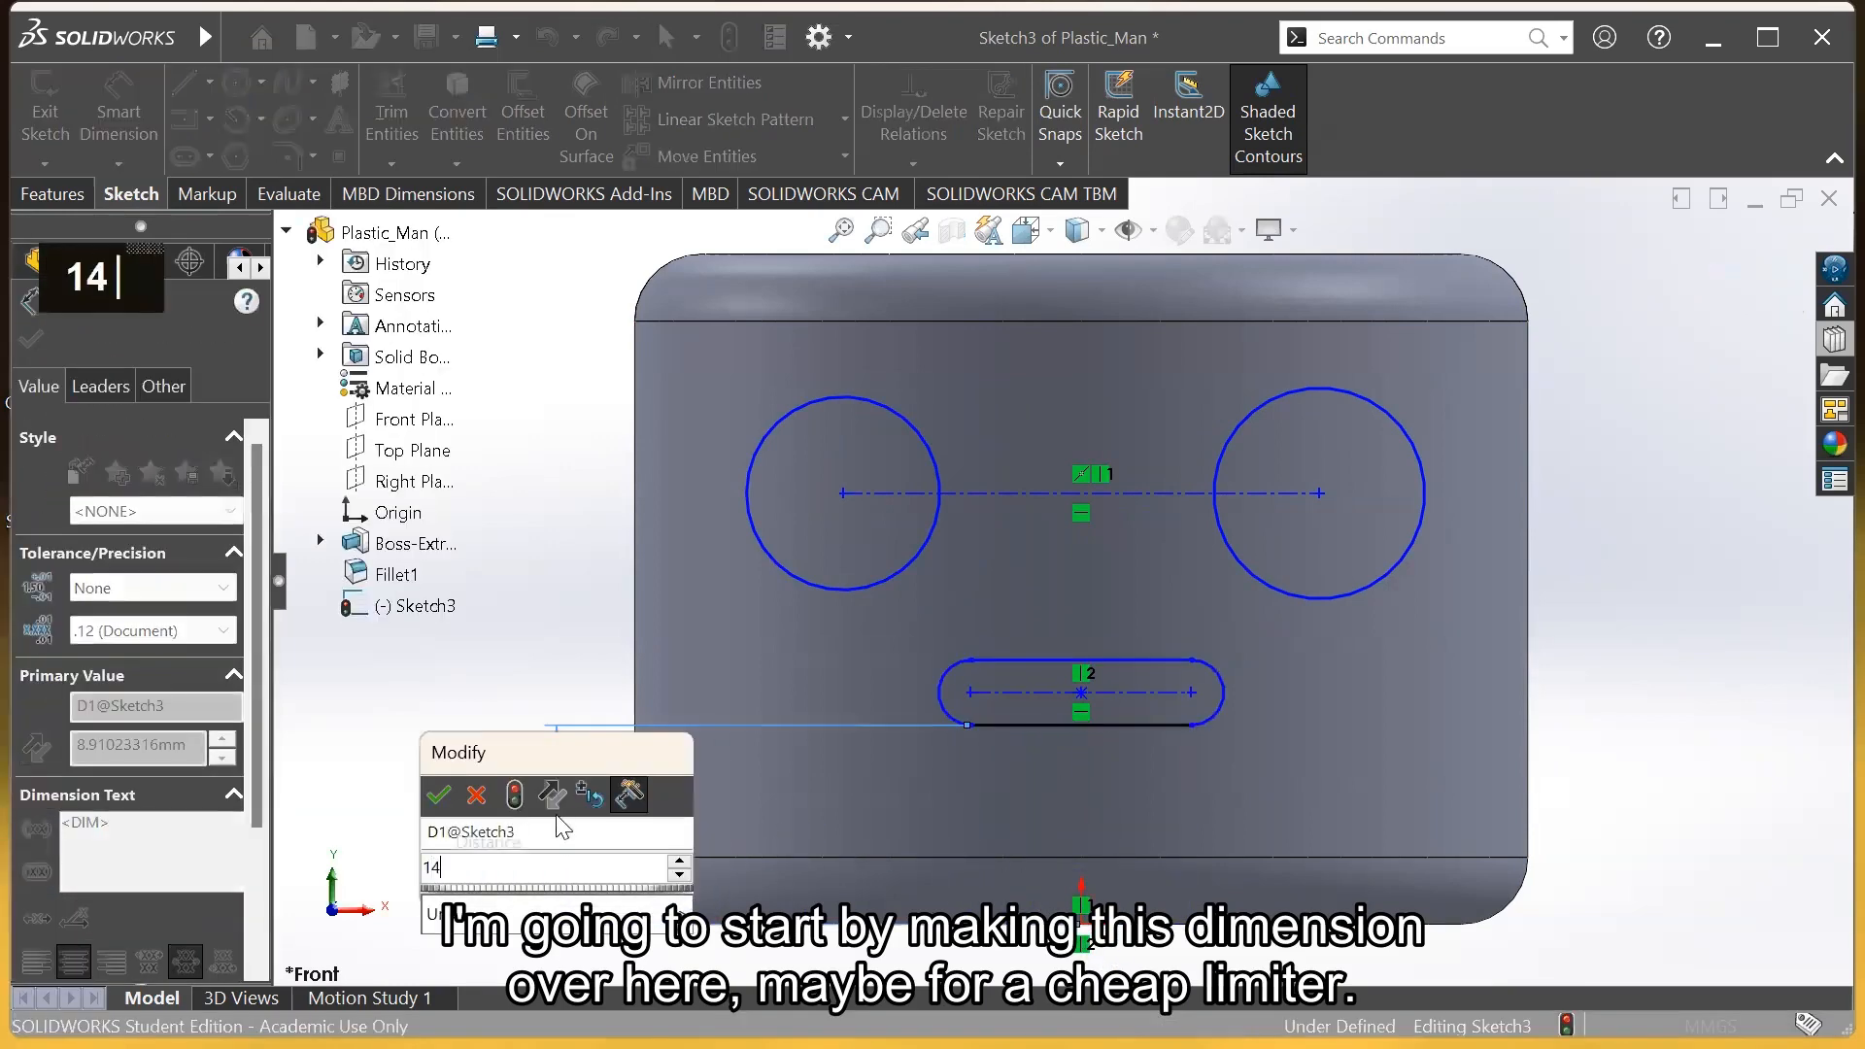
key(Return)
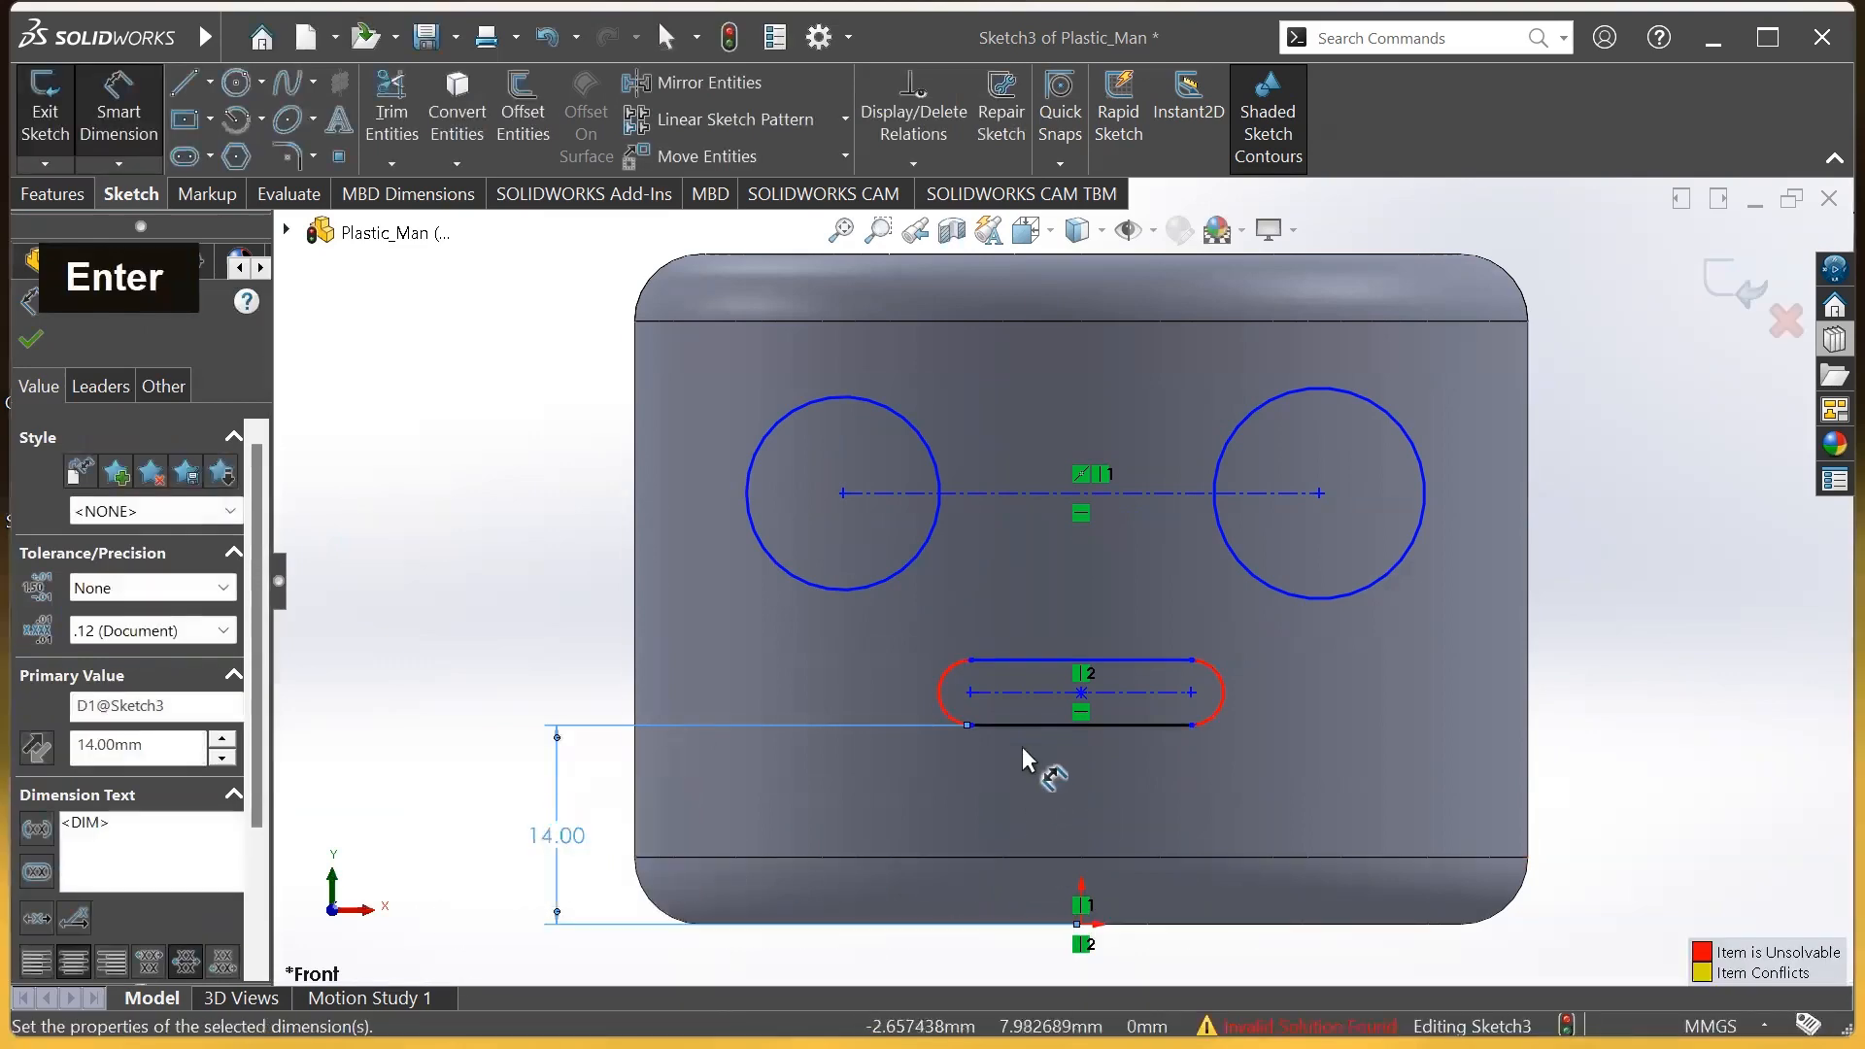
Give the slot's end arcs a radius of 2
click(938, 686)
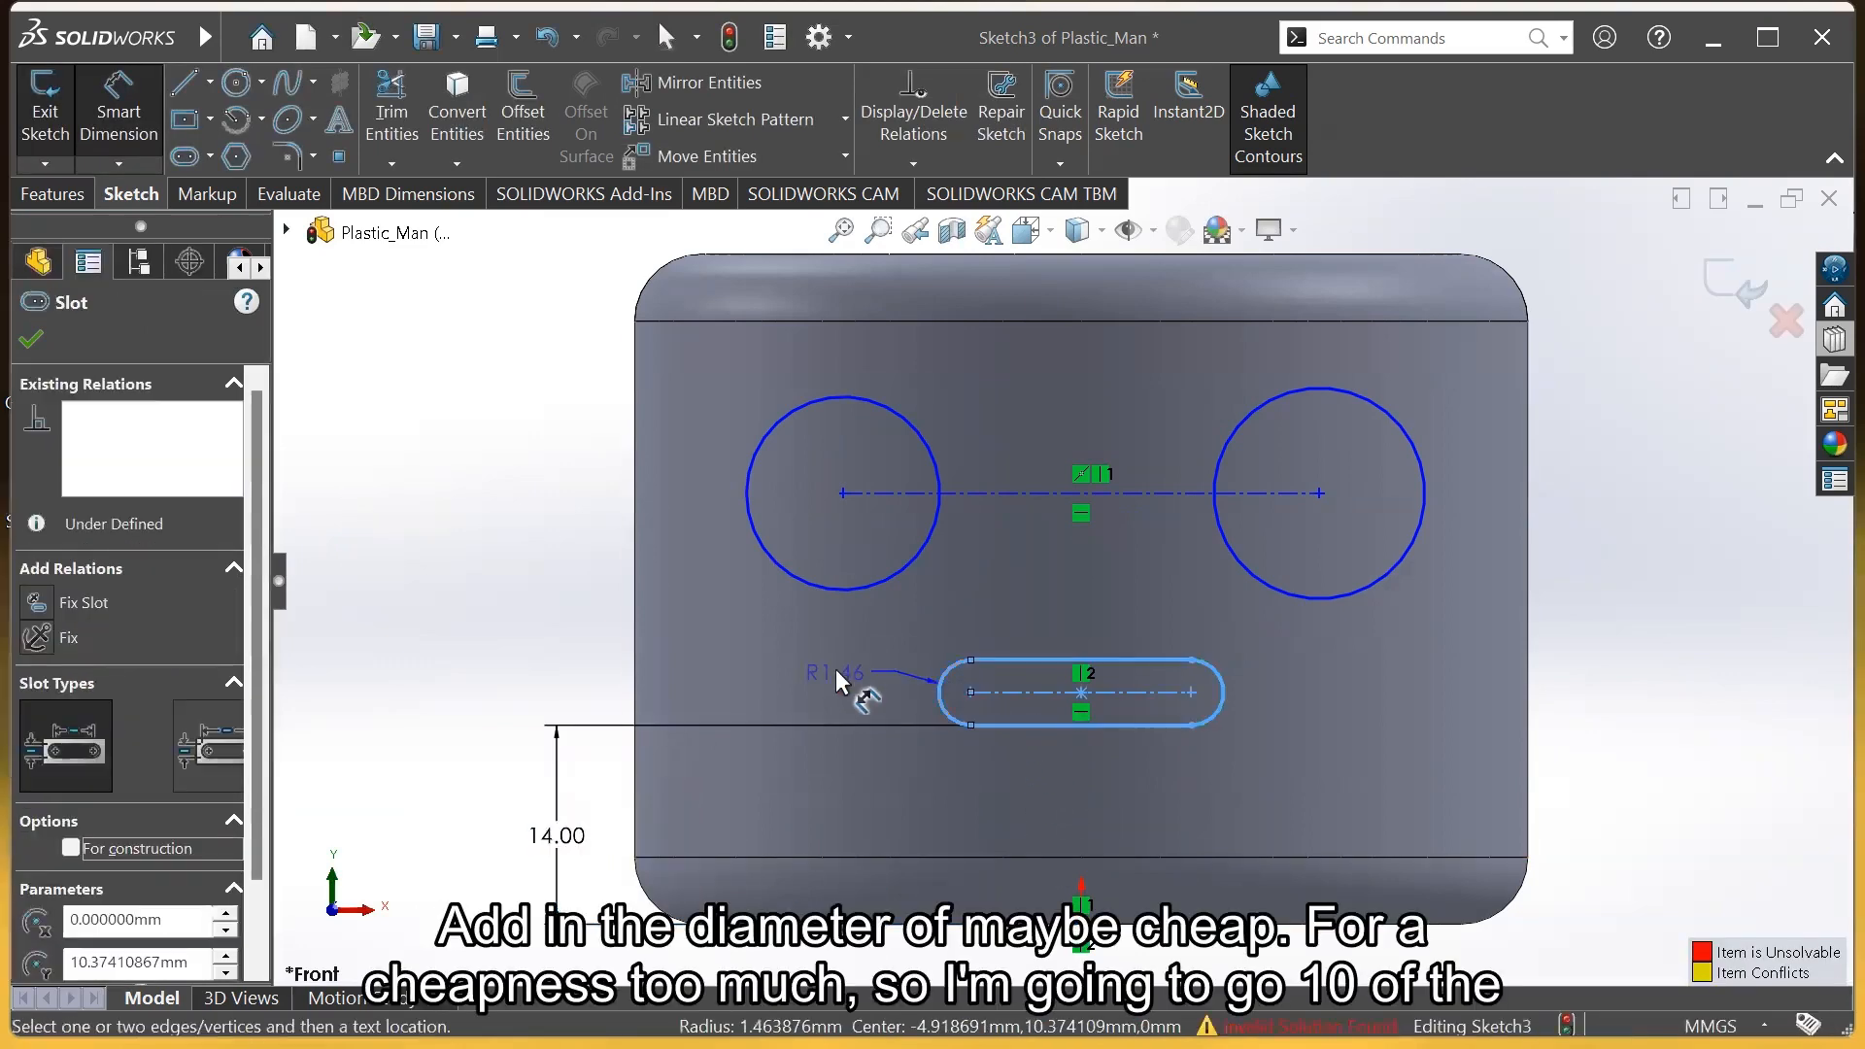
click(825, 665)
text(2)
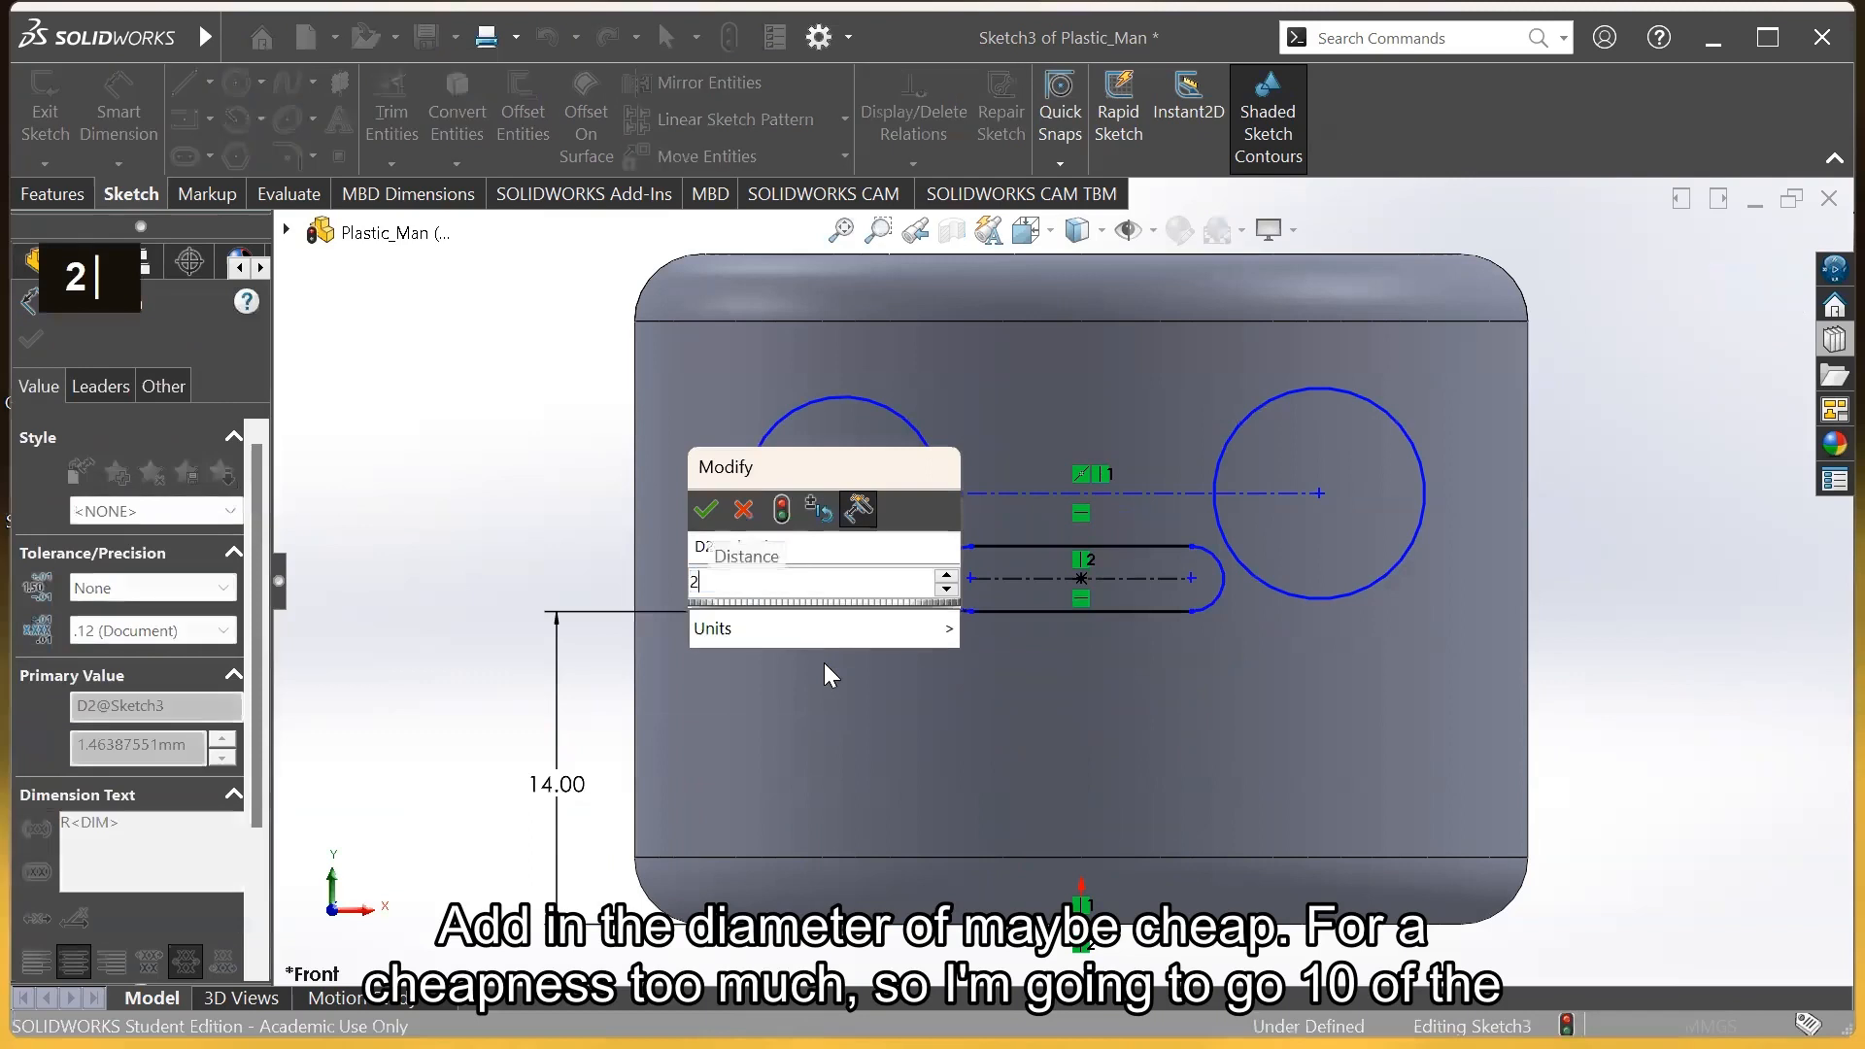
key(Return)
Change the slot's height dimension to 10, then to 8
double_click(556, 784)
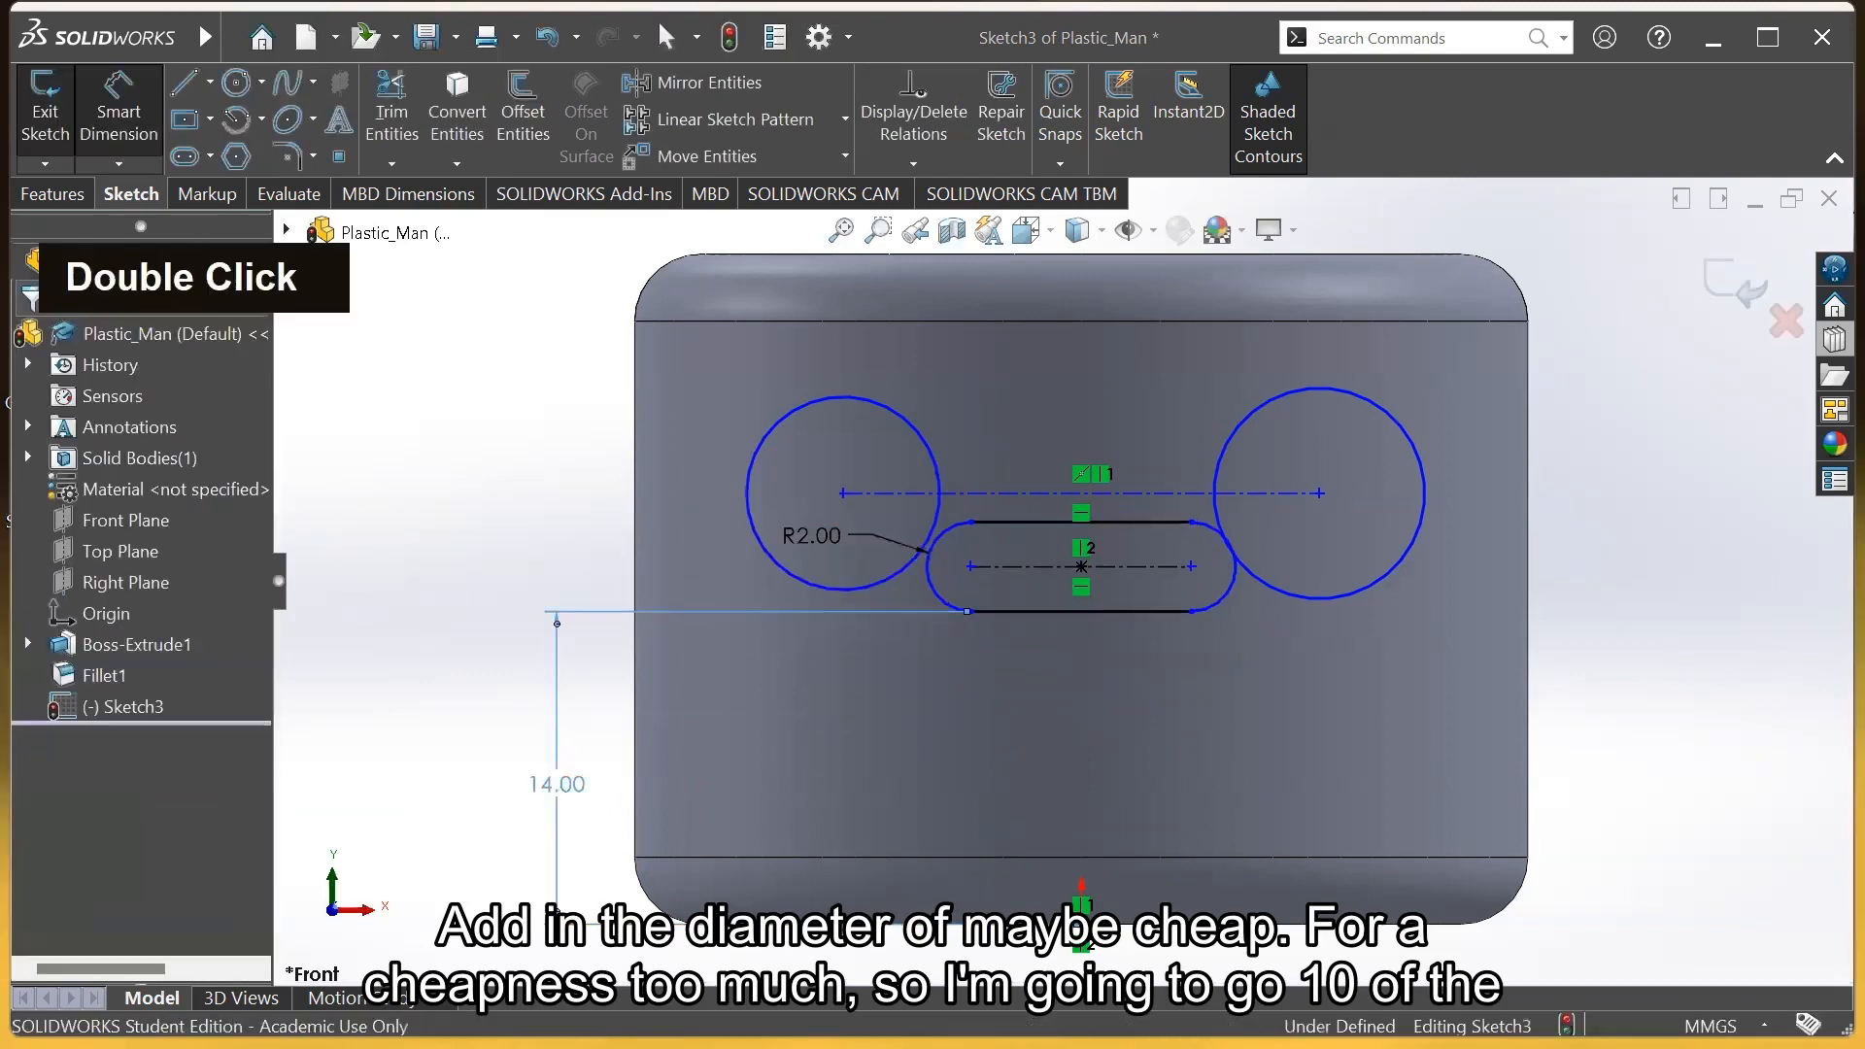
text(10)
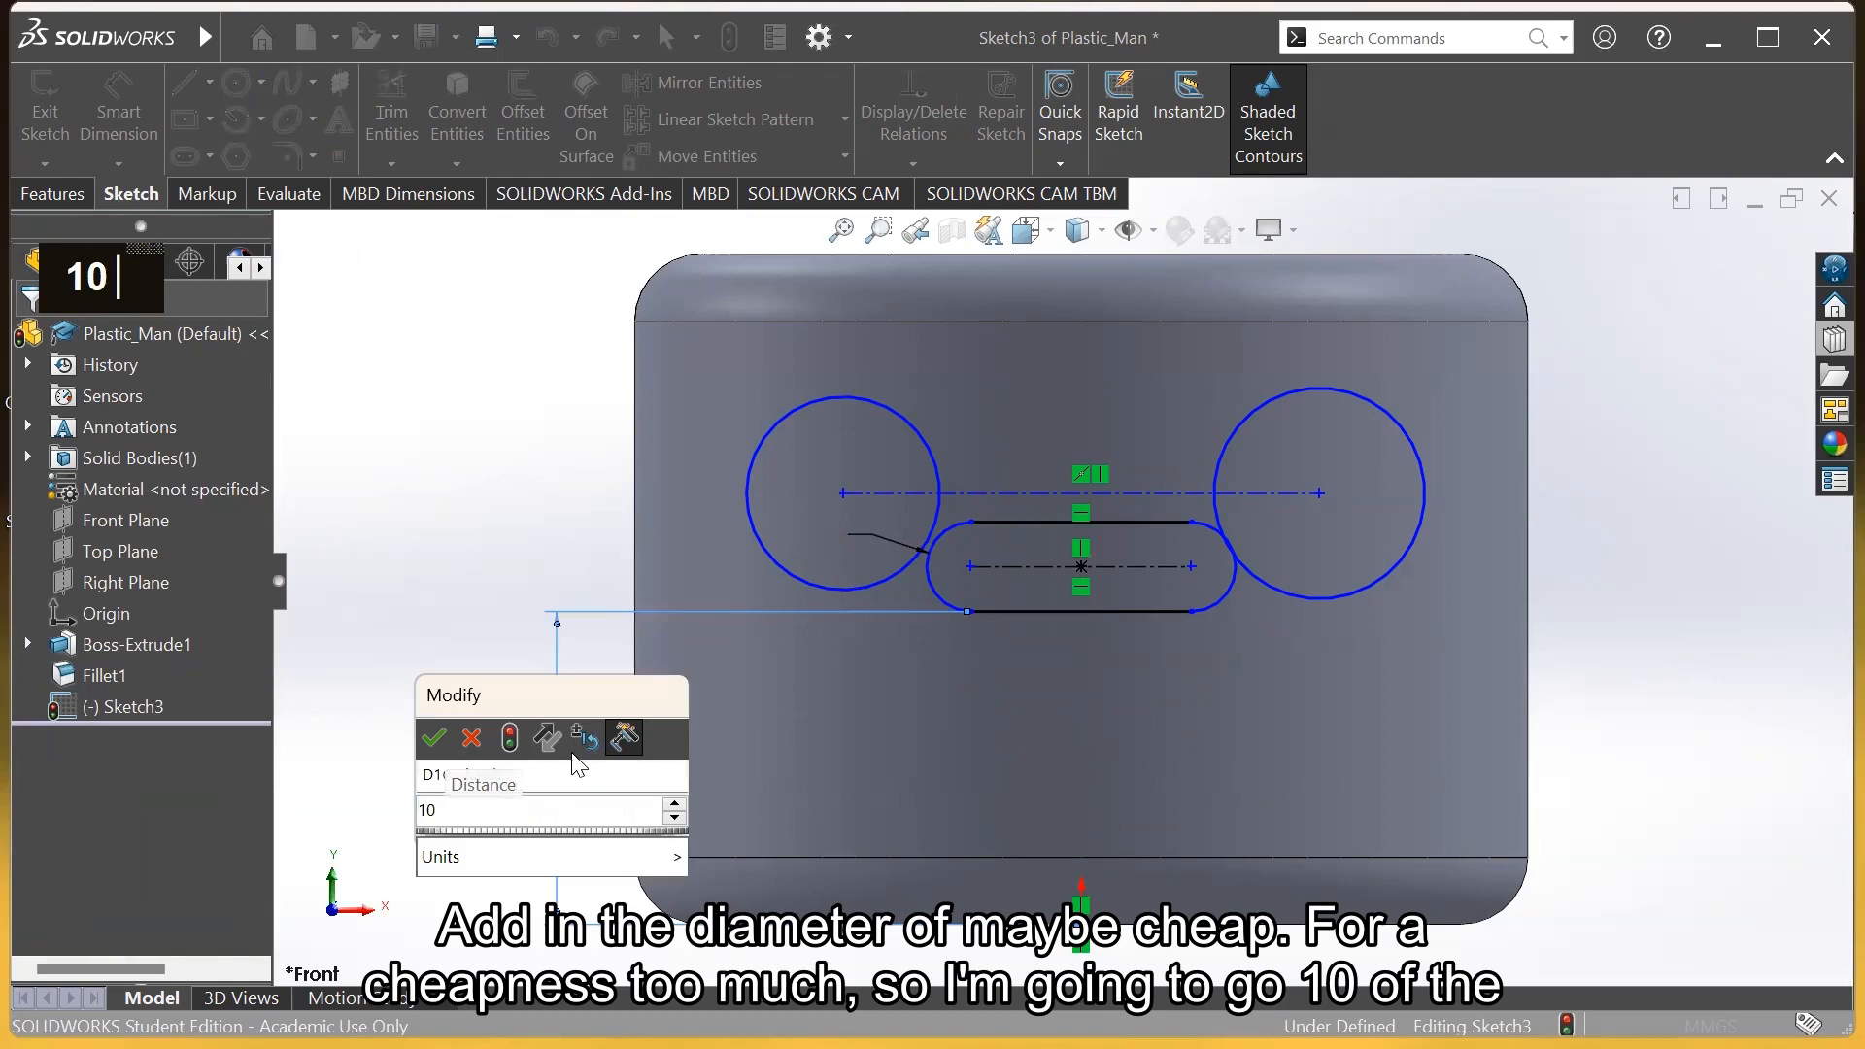
key(Return)
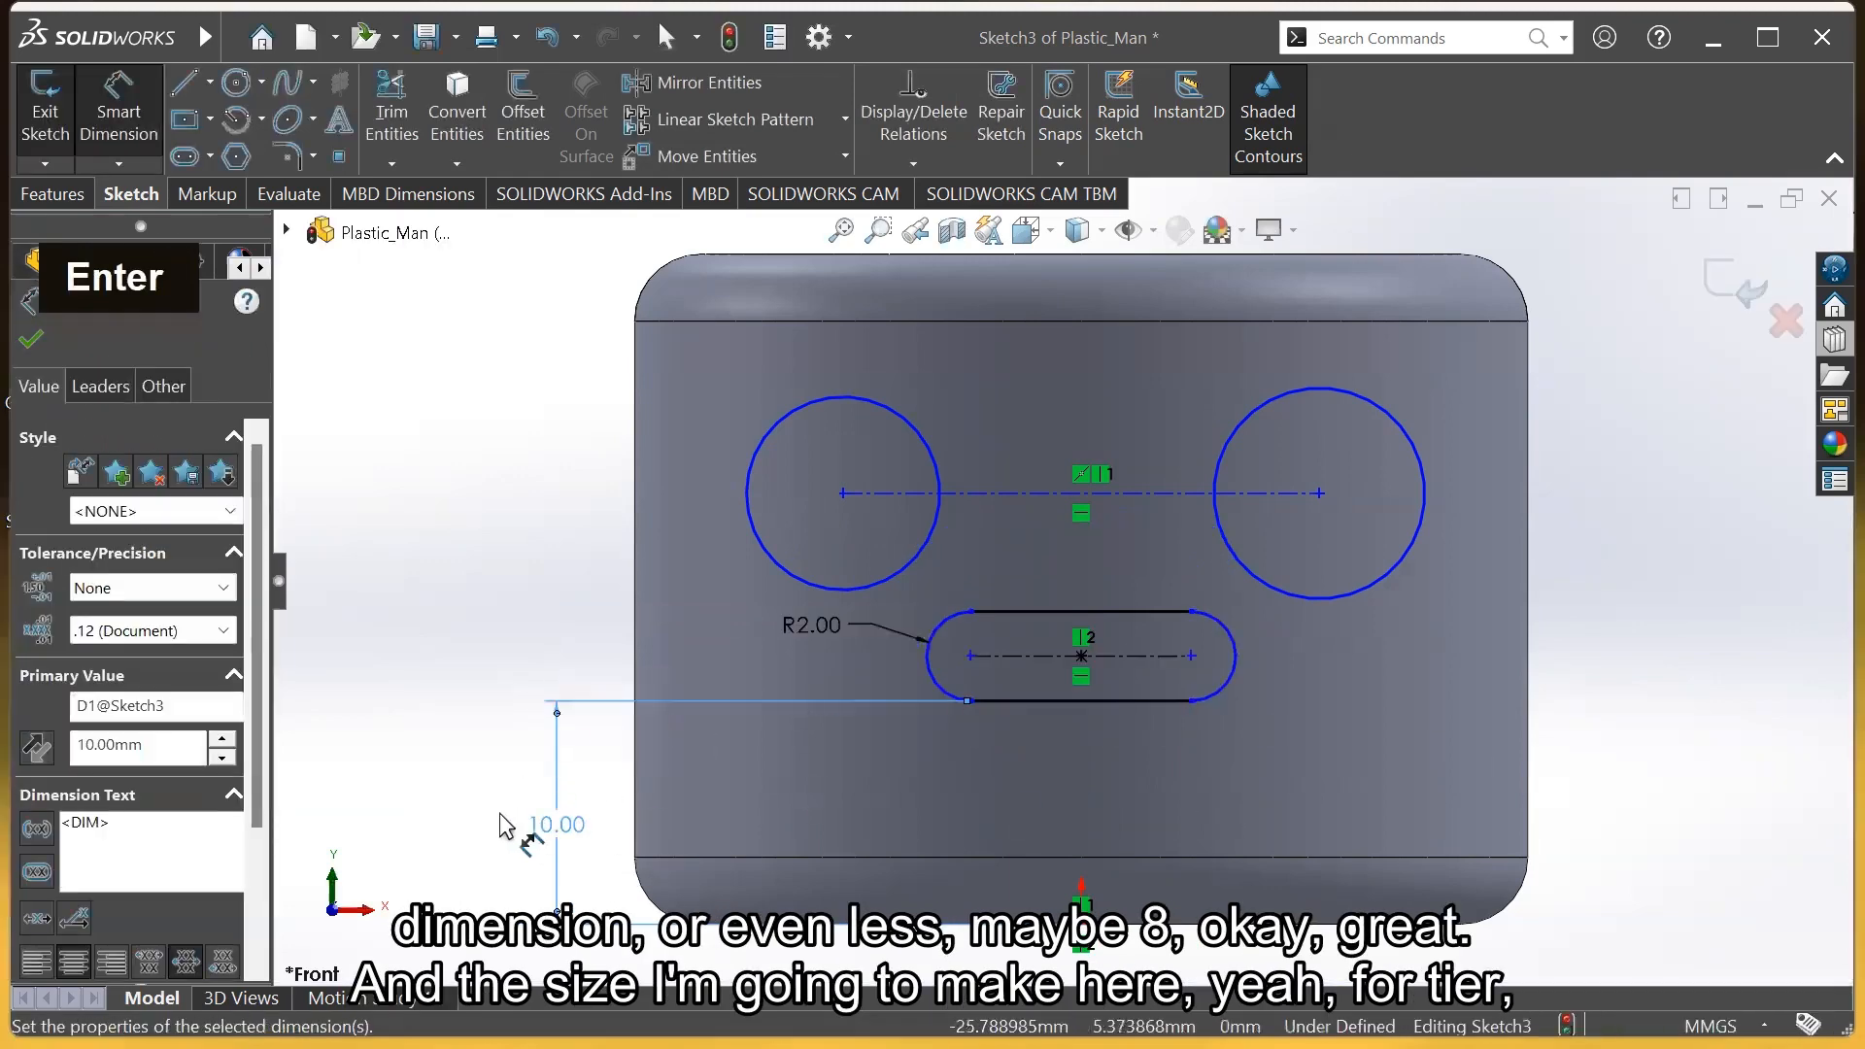
double_click(557, 824)
text(8)
key(Return)
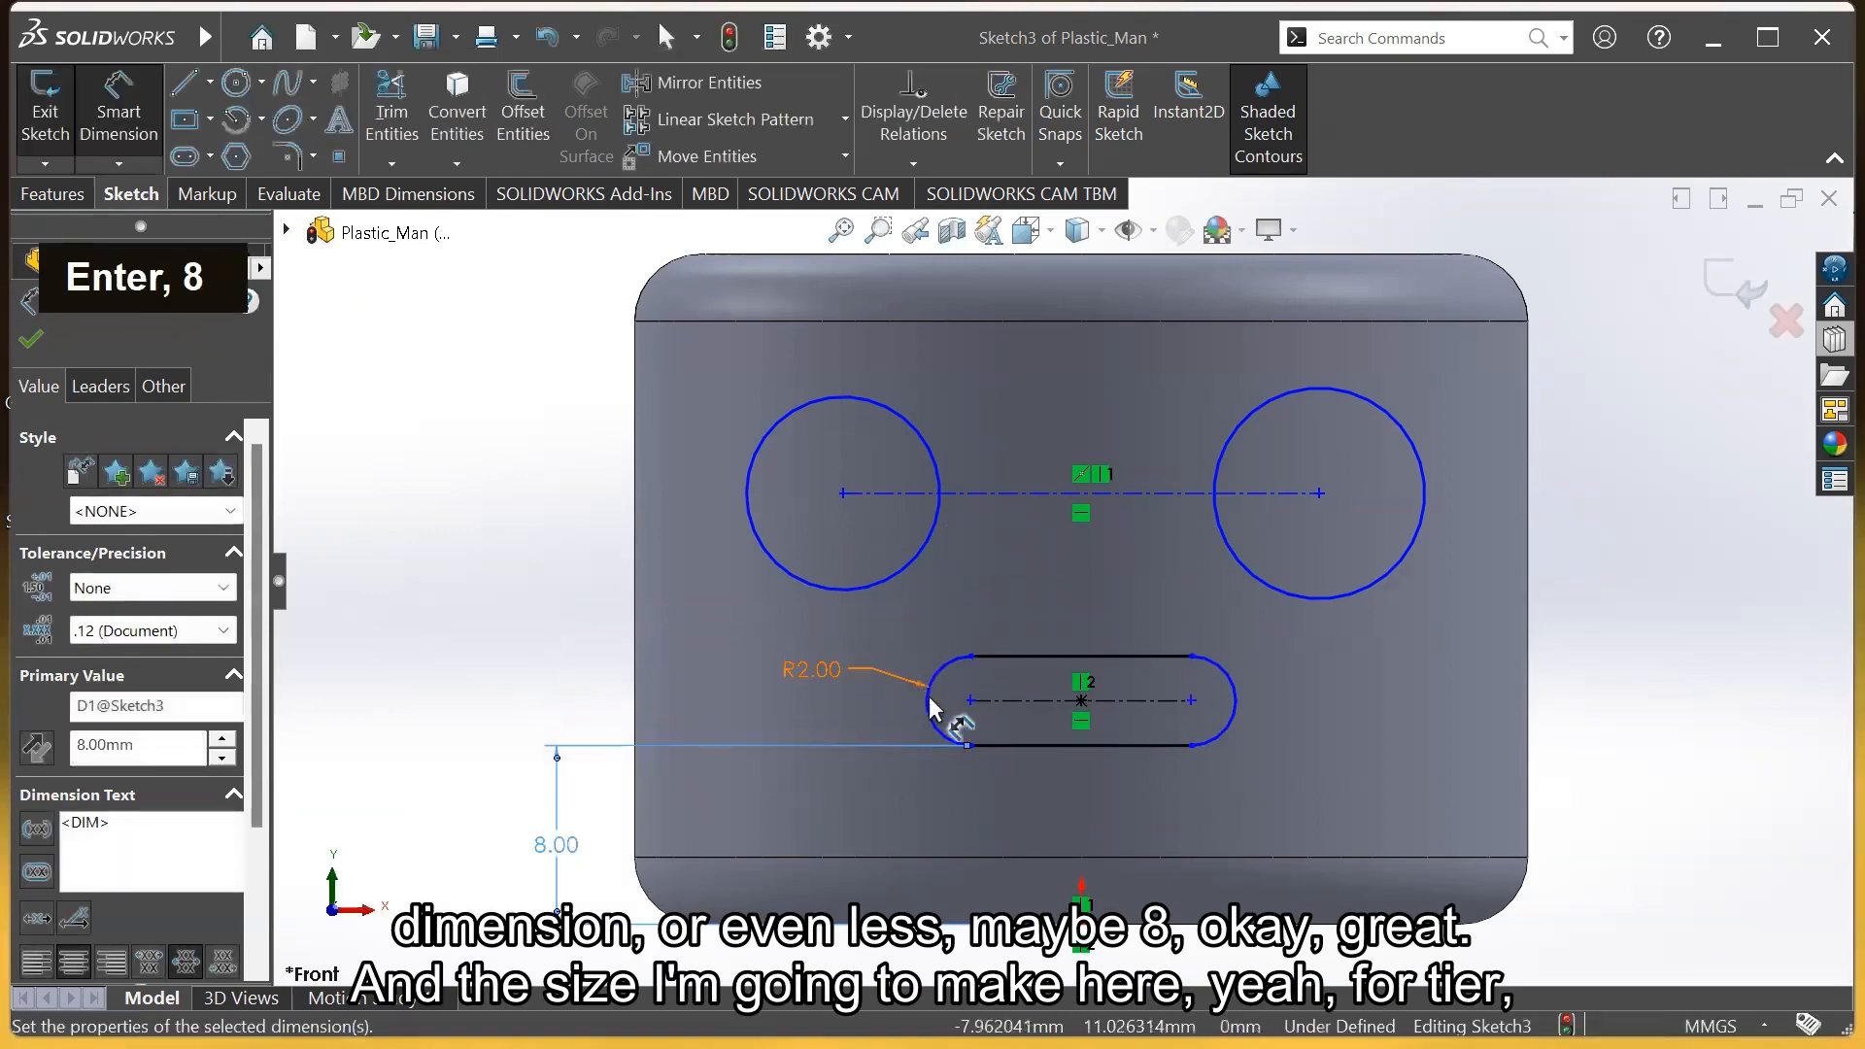
Dimension the slot length as 14
click(1061, 797)
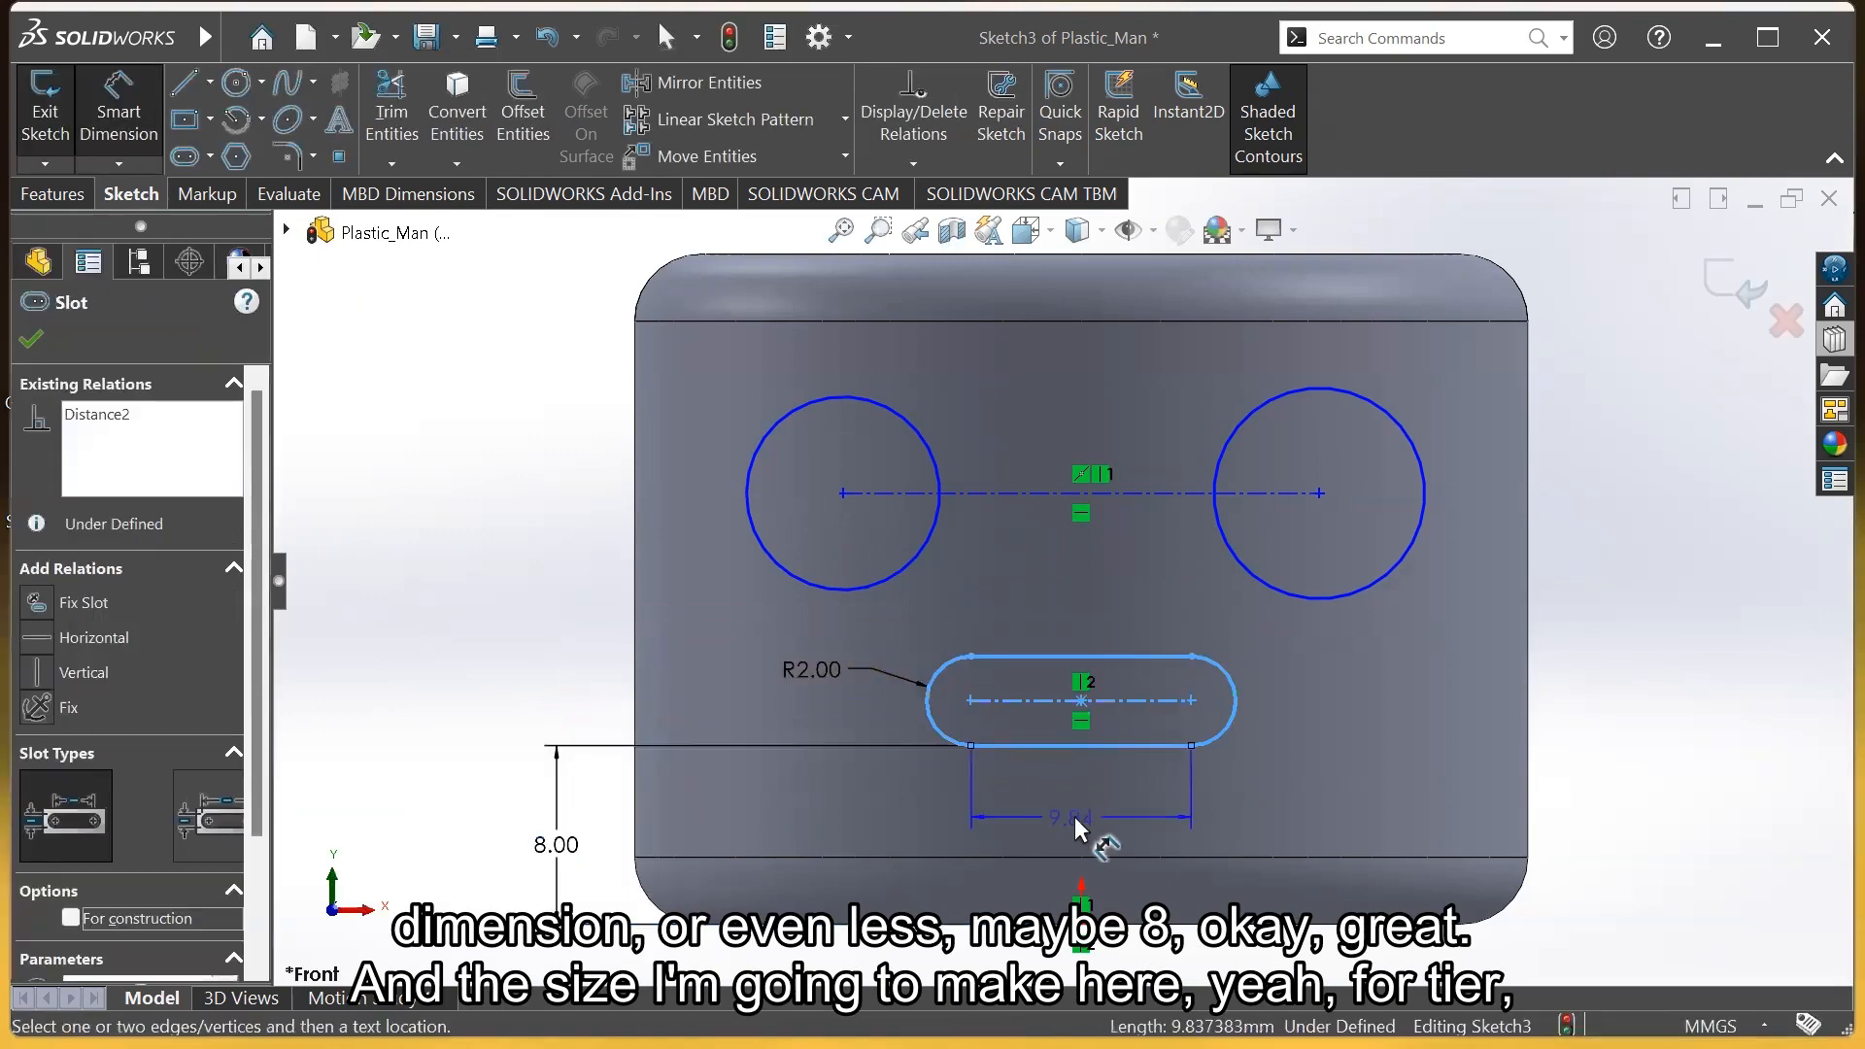
click(1086, 821)
text(14)
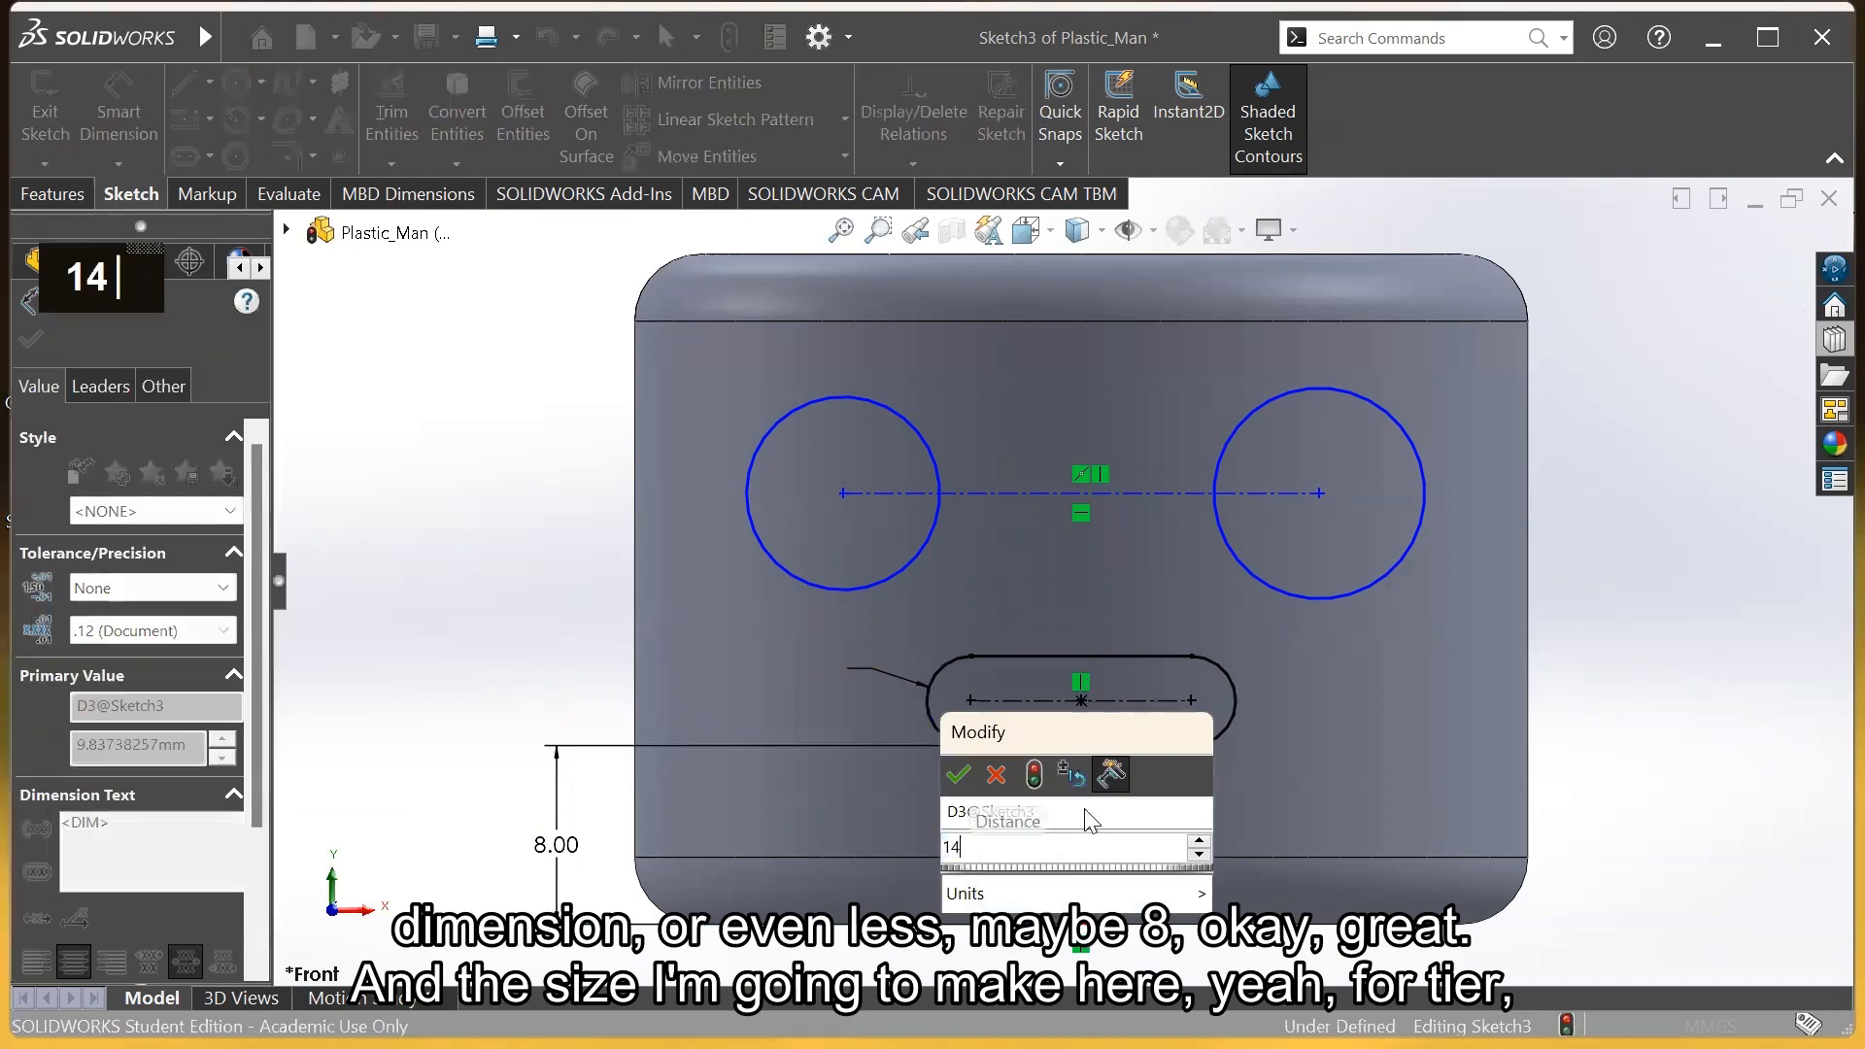
key(Return)
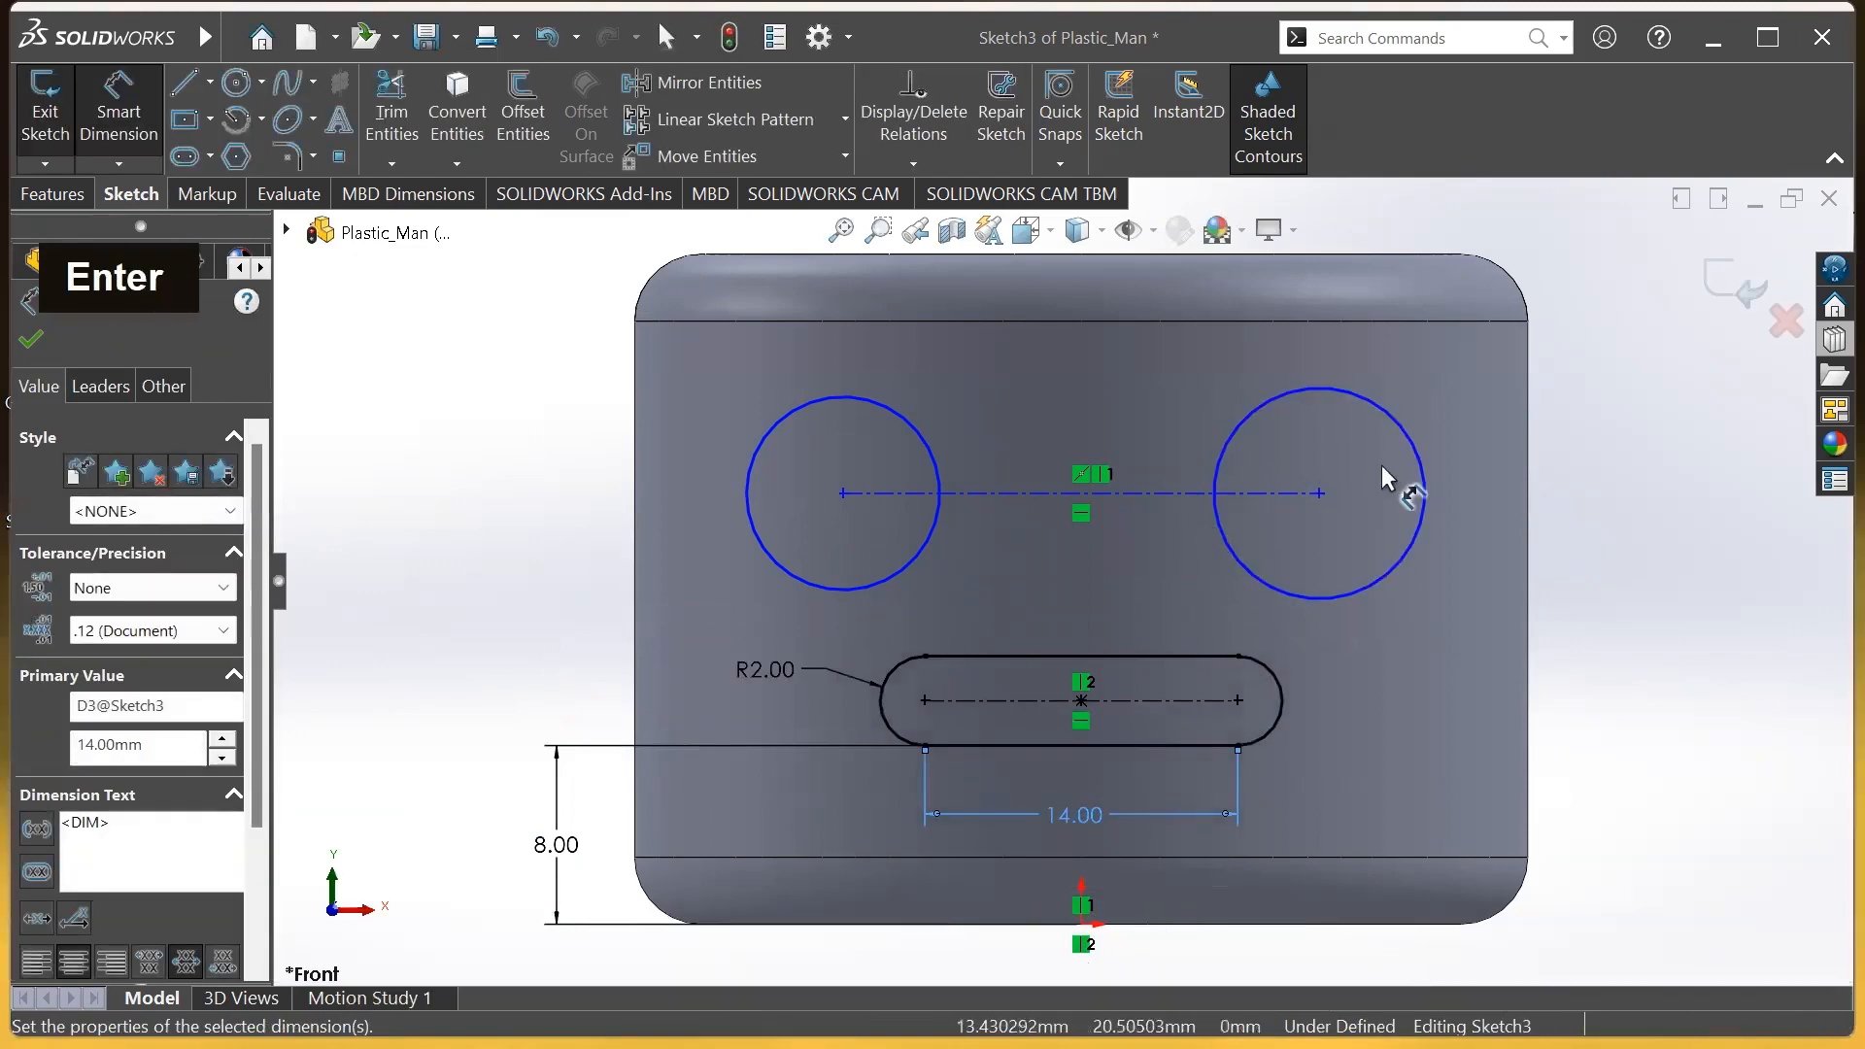
Dimension the left eye circle to a diameter of 5
click(767, 457)
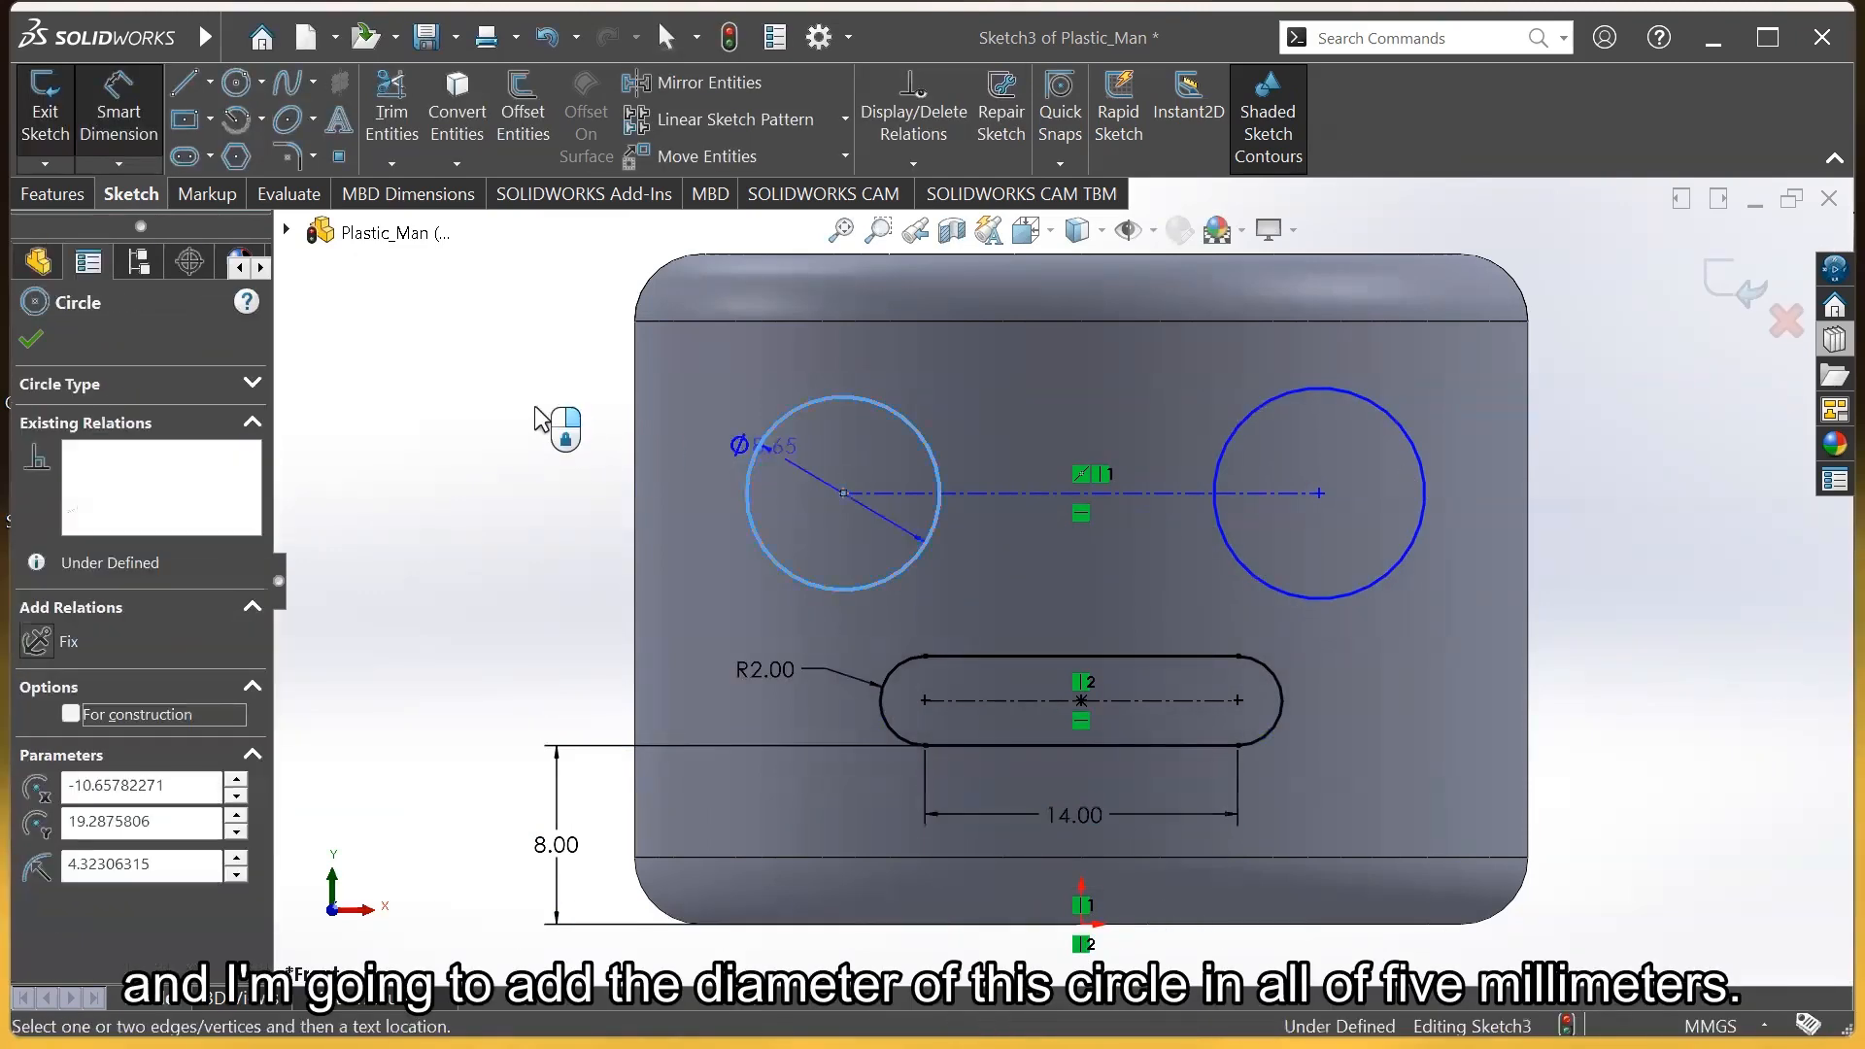
click(544, 364)
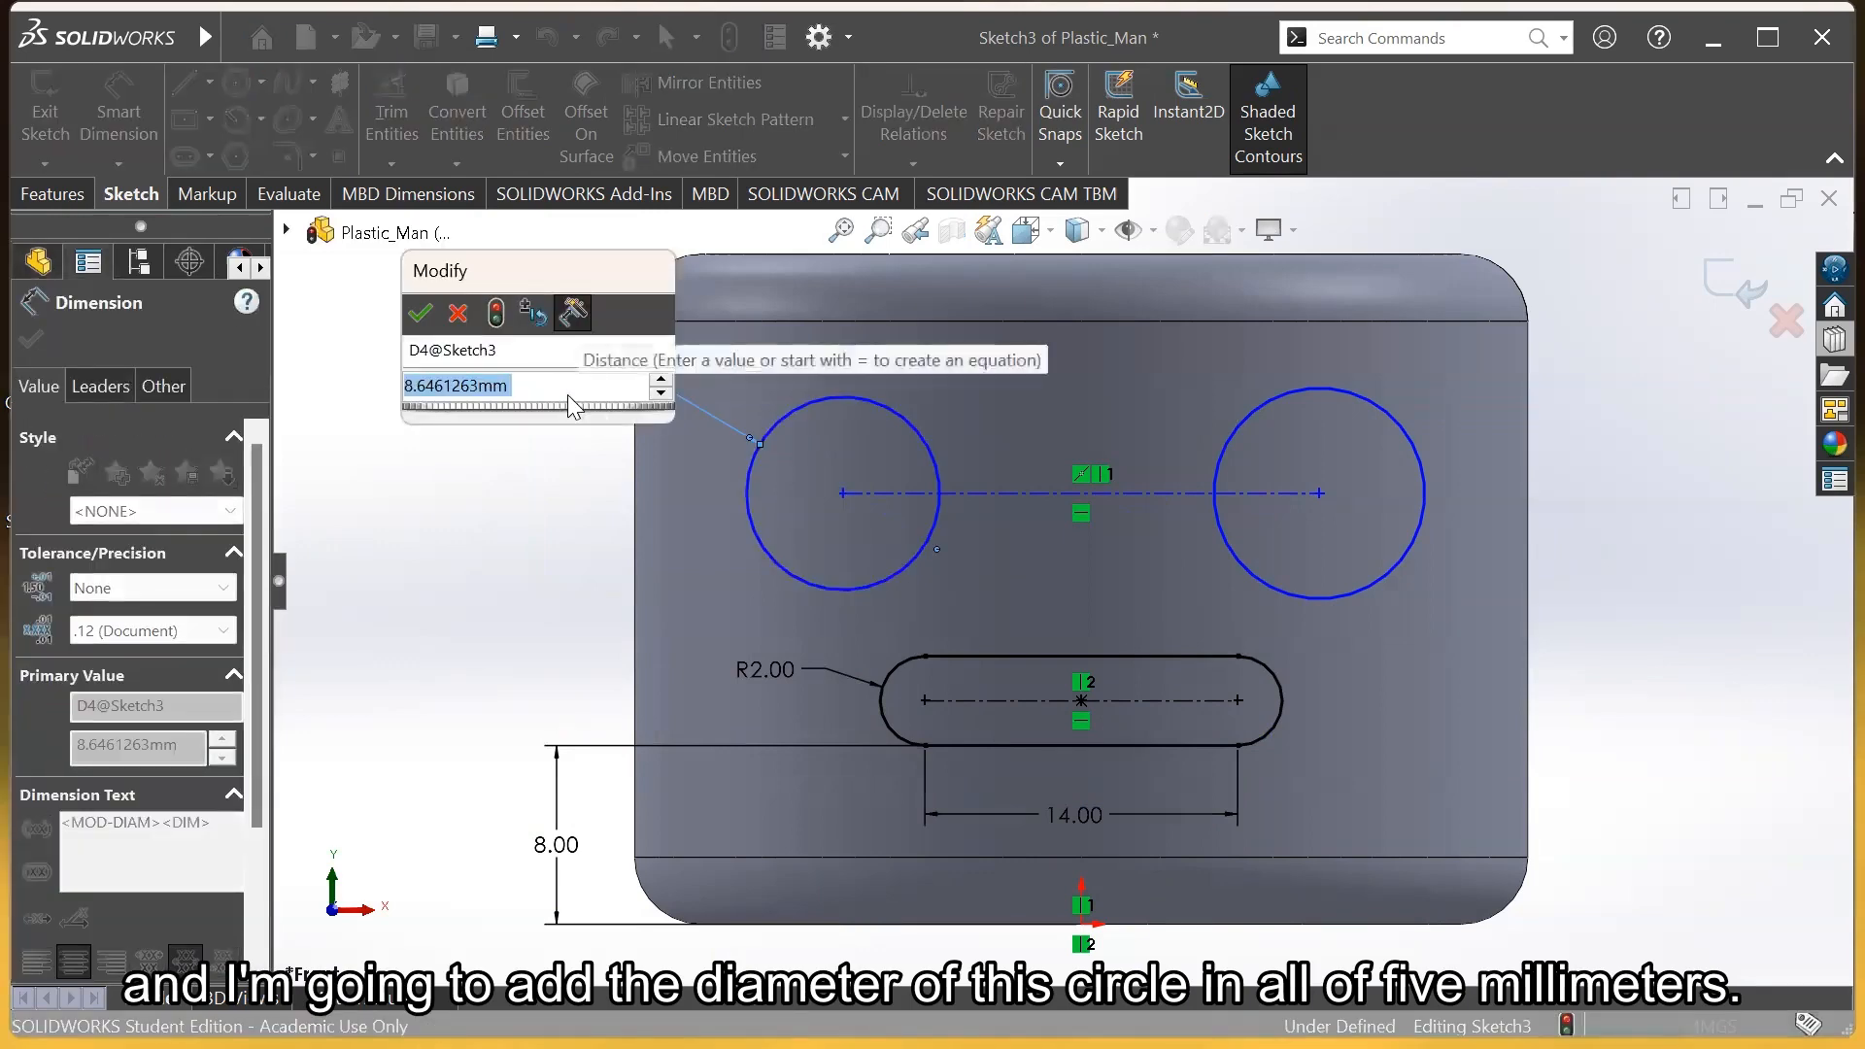
text(5)
key(Return)
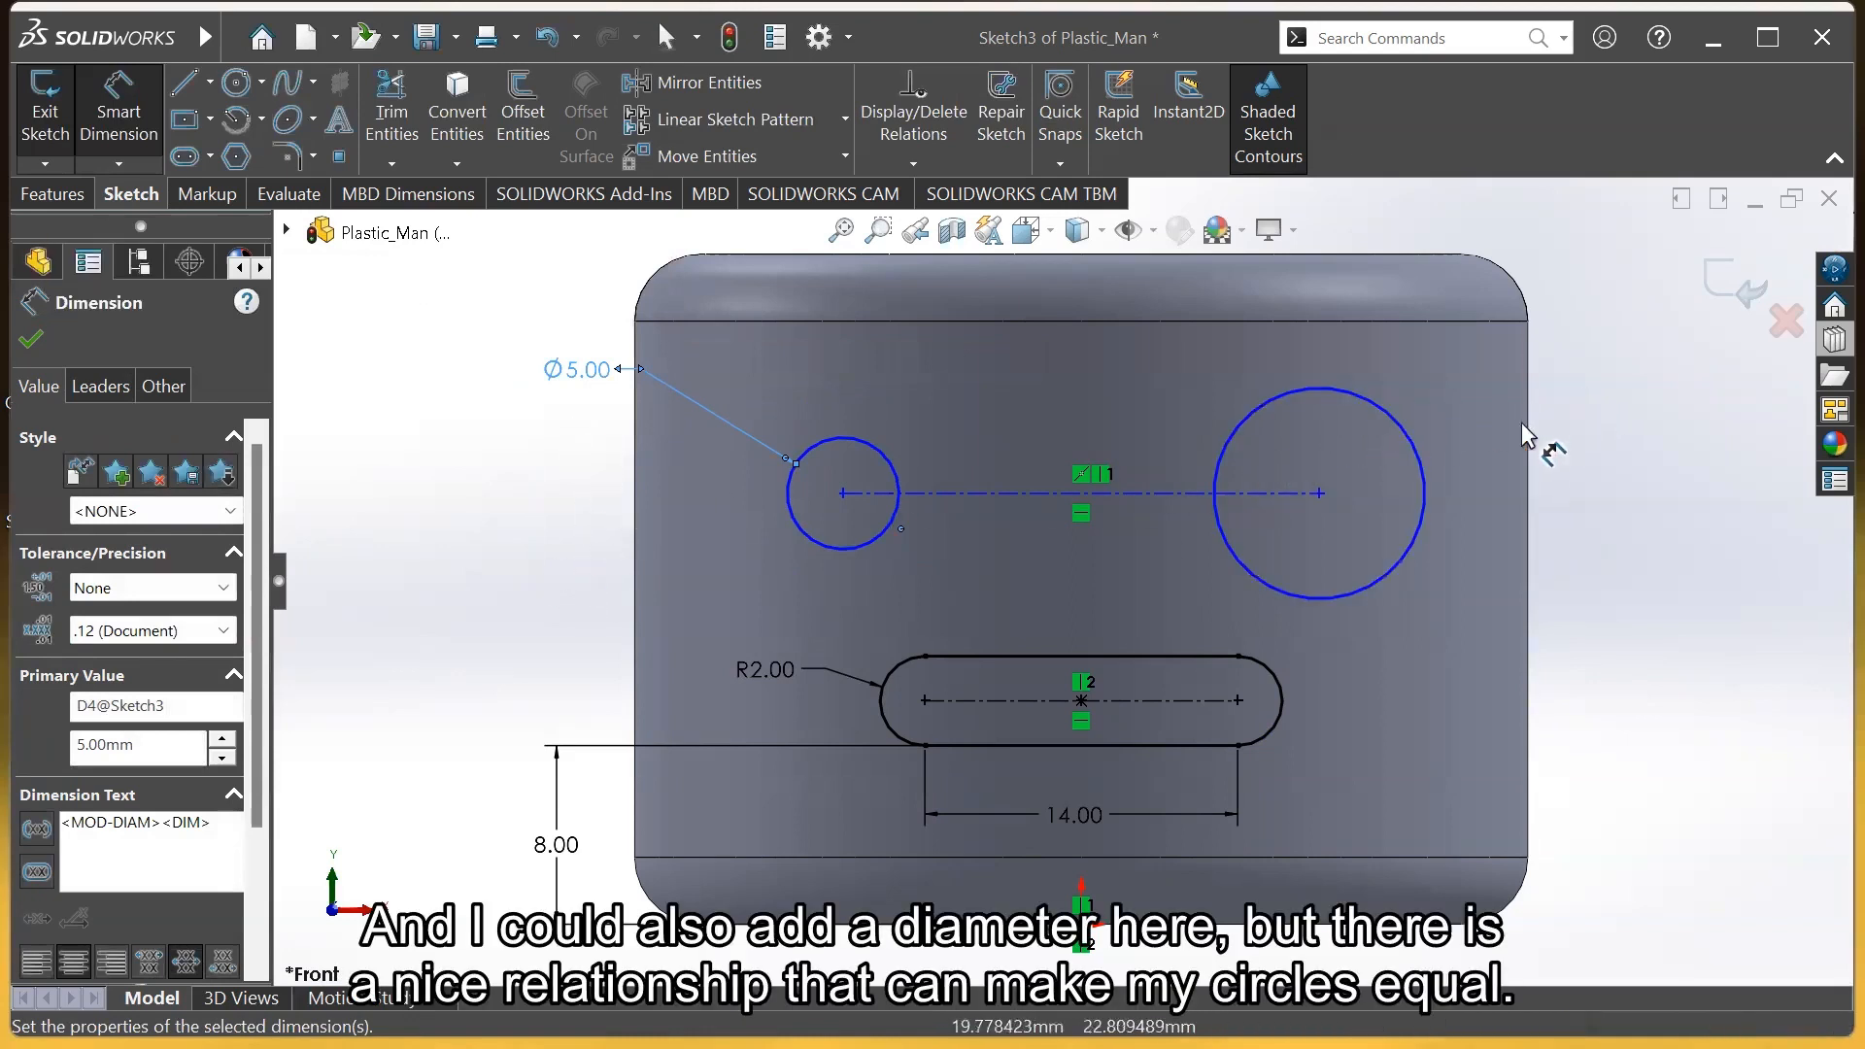
key(Escape)
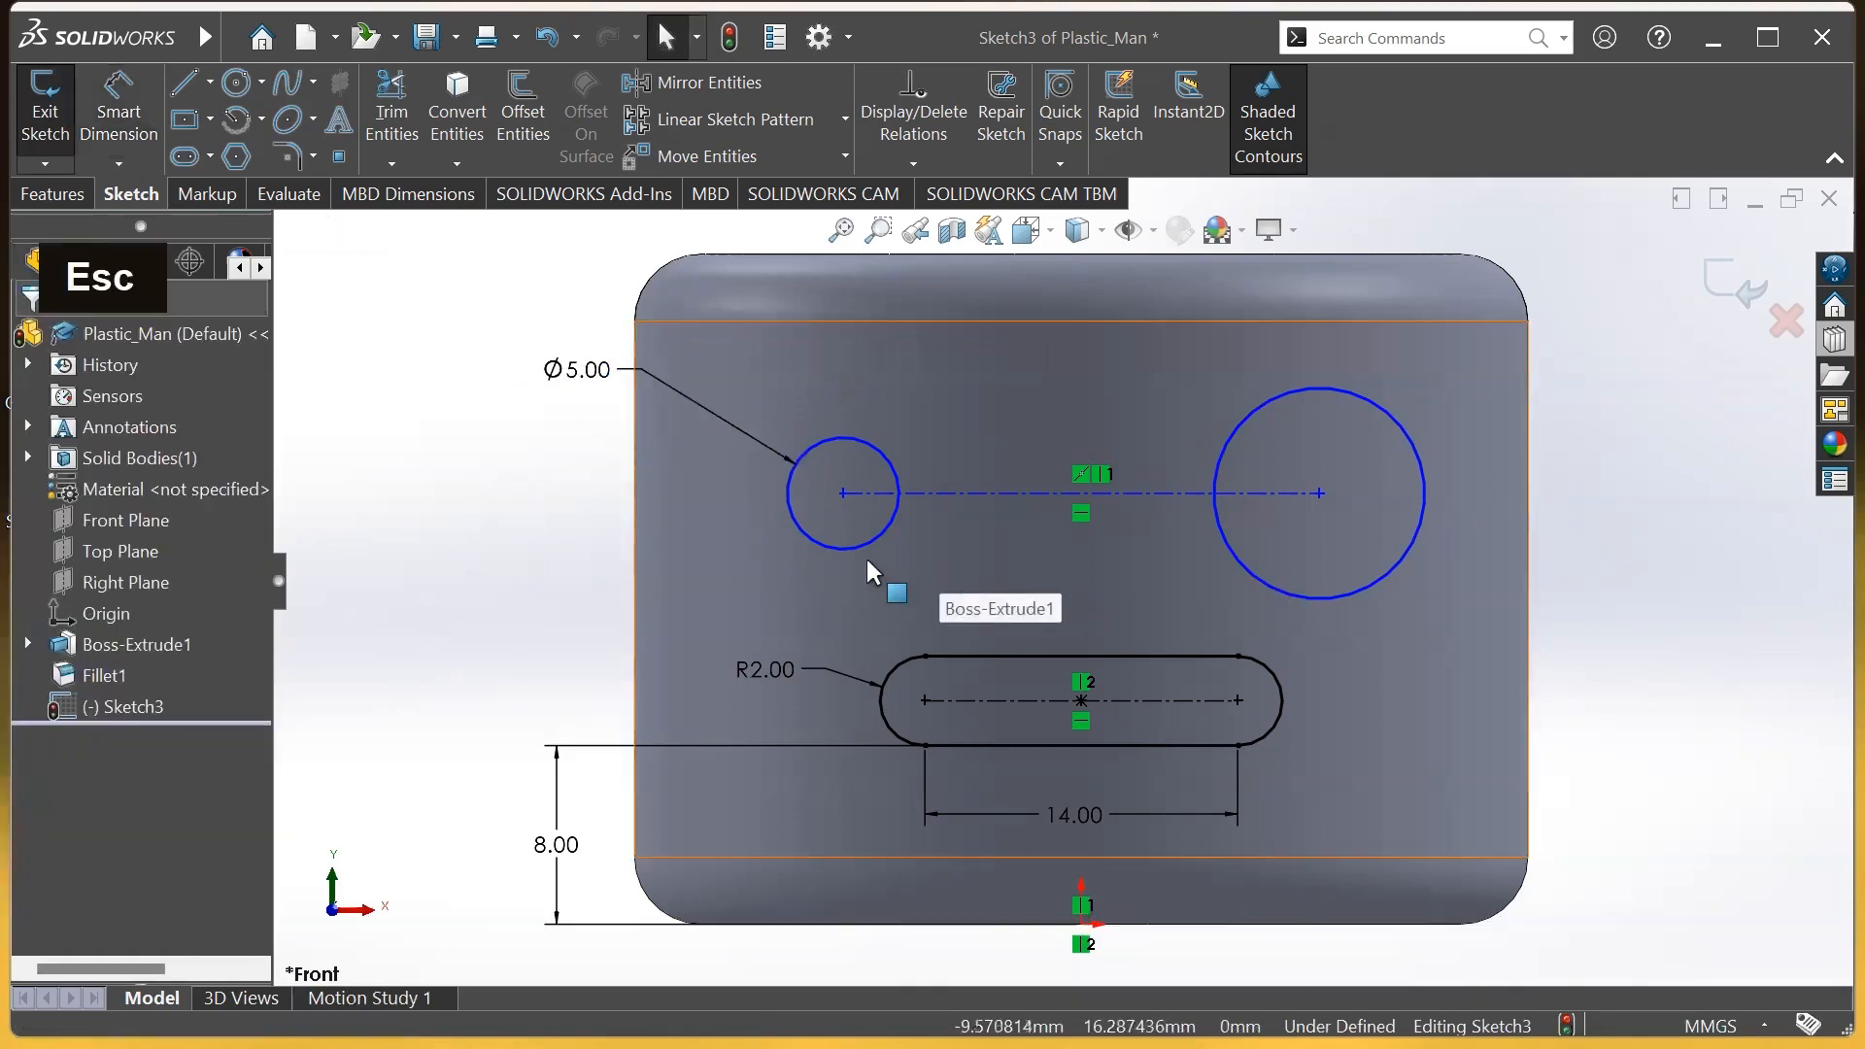
Make both eye circles Equal and drag the eyes closer together
click(880, 452)
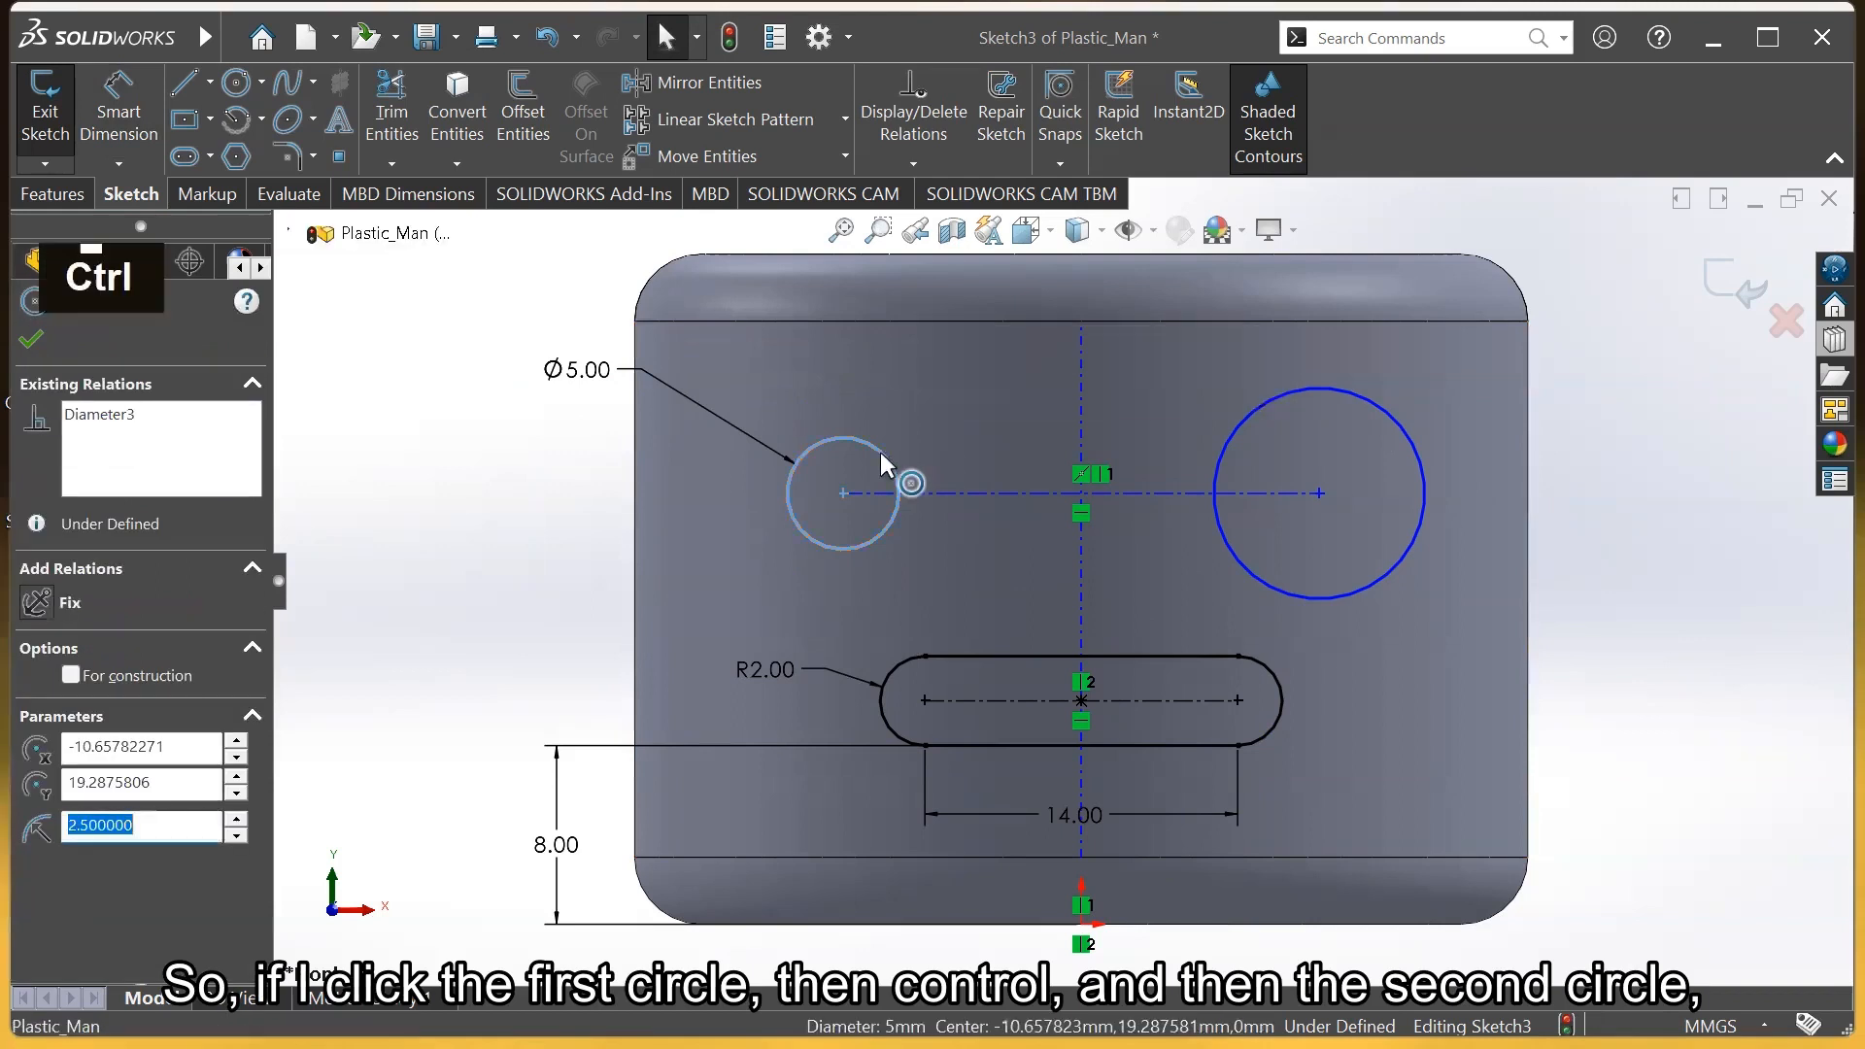
ctrl+click(1258, 410)
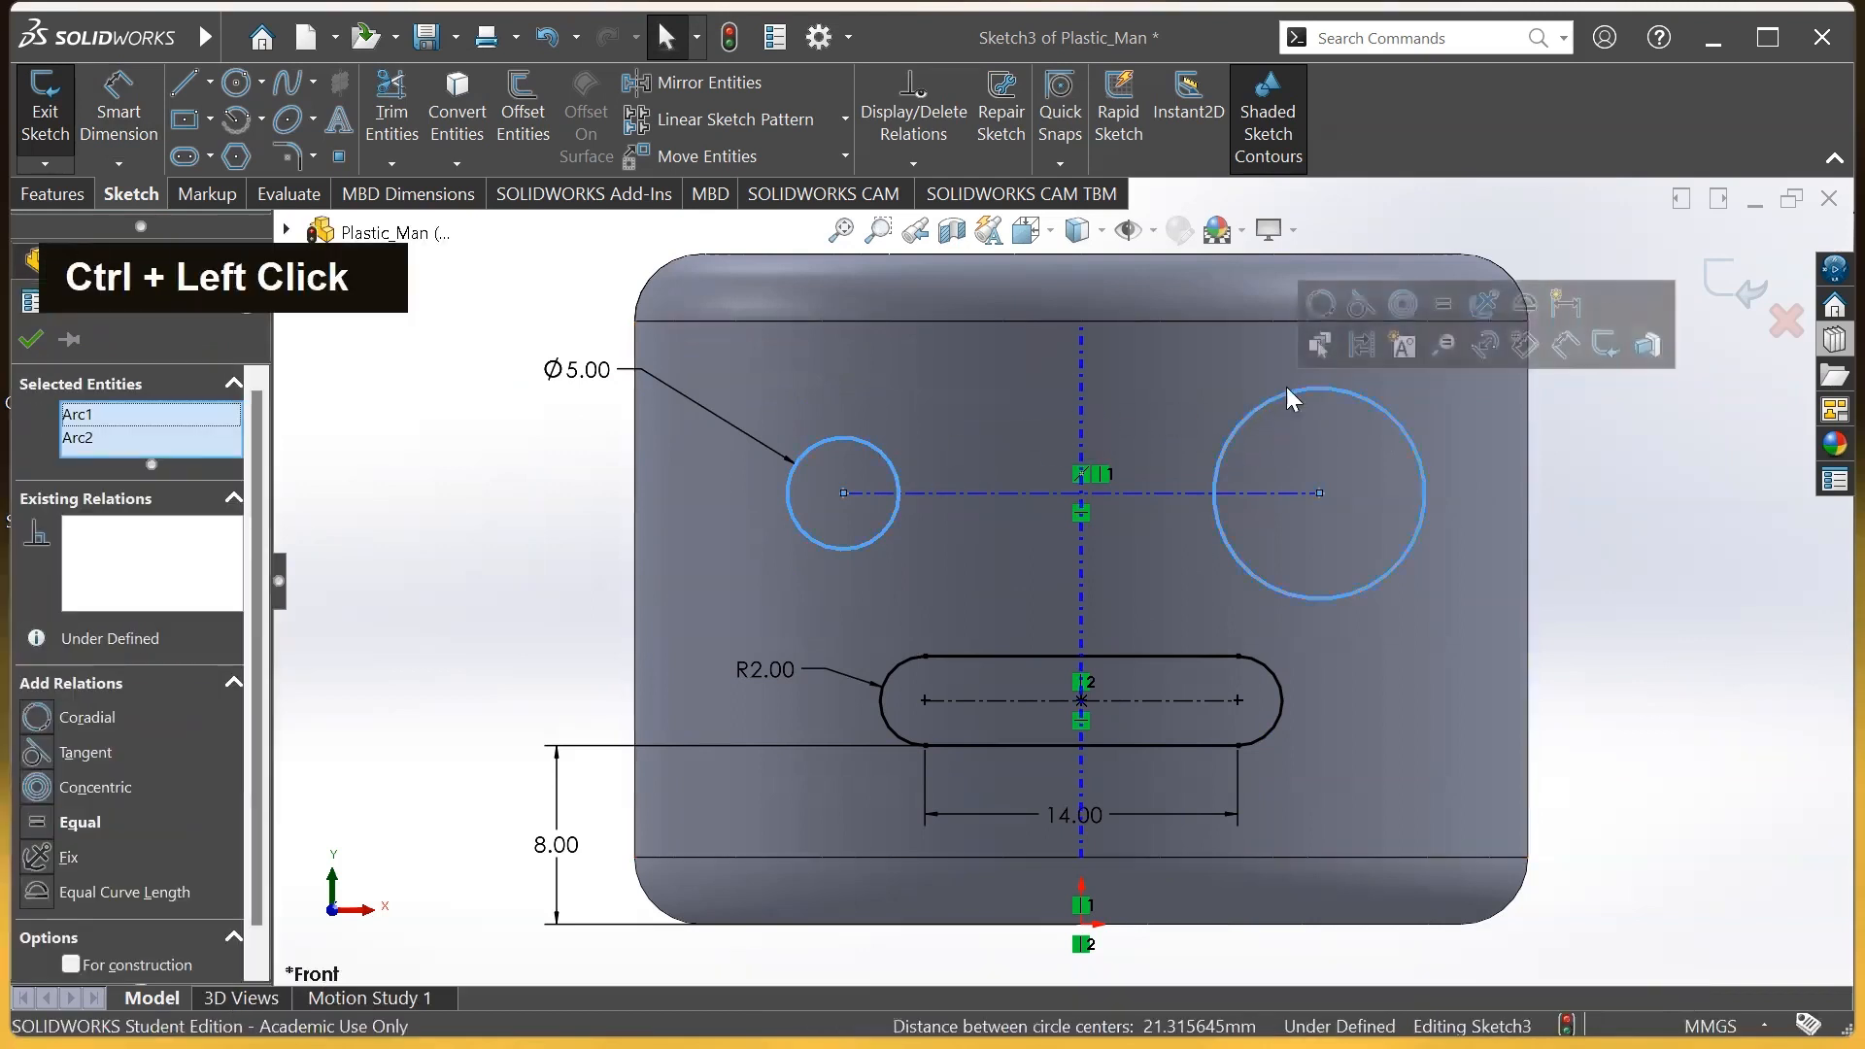
click(1444, 307)
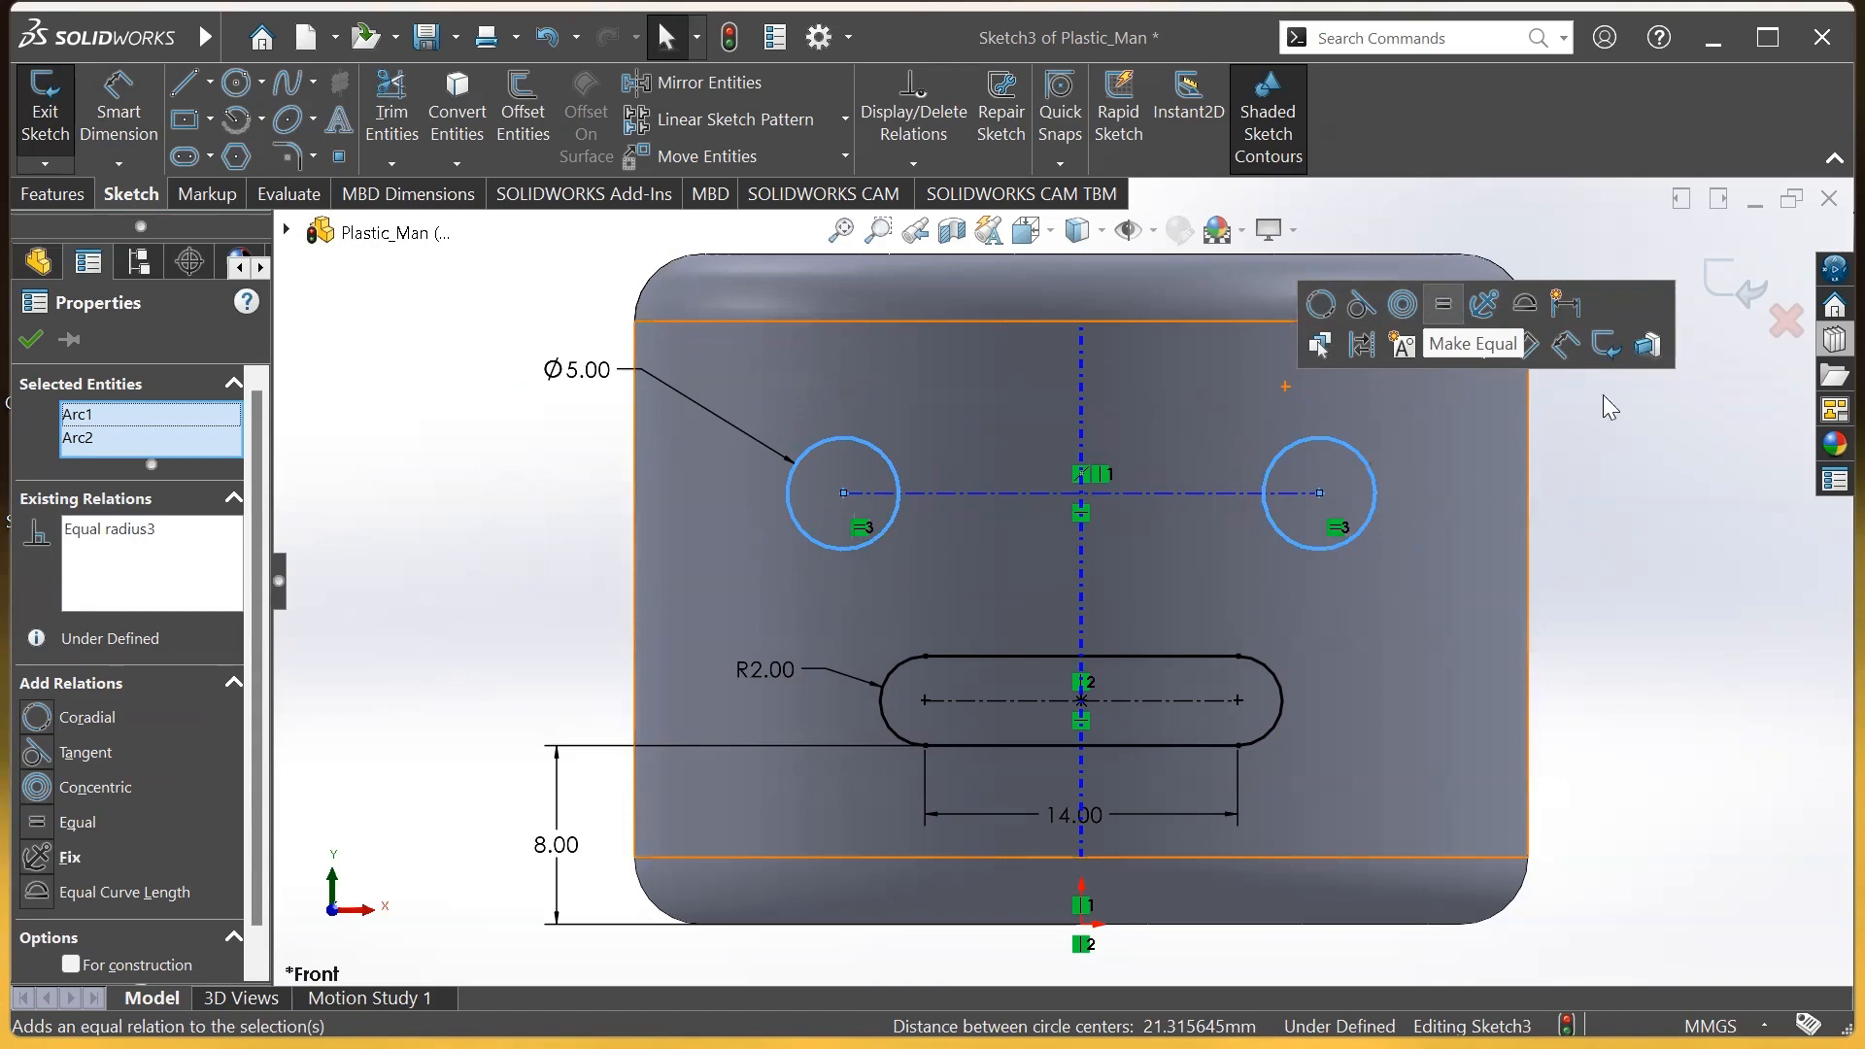
click(1689, 459)
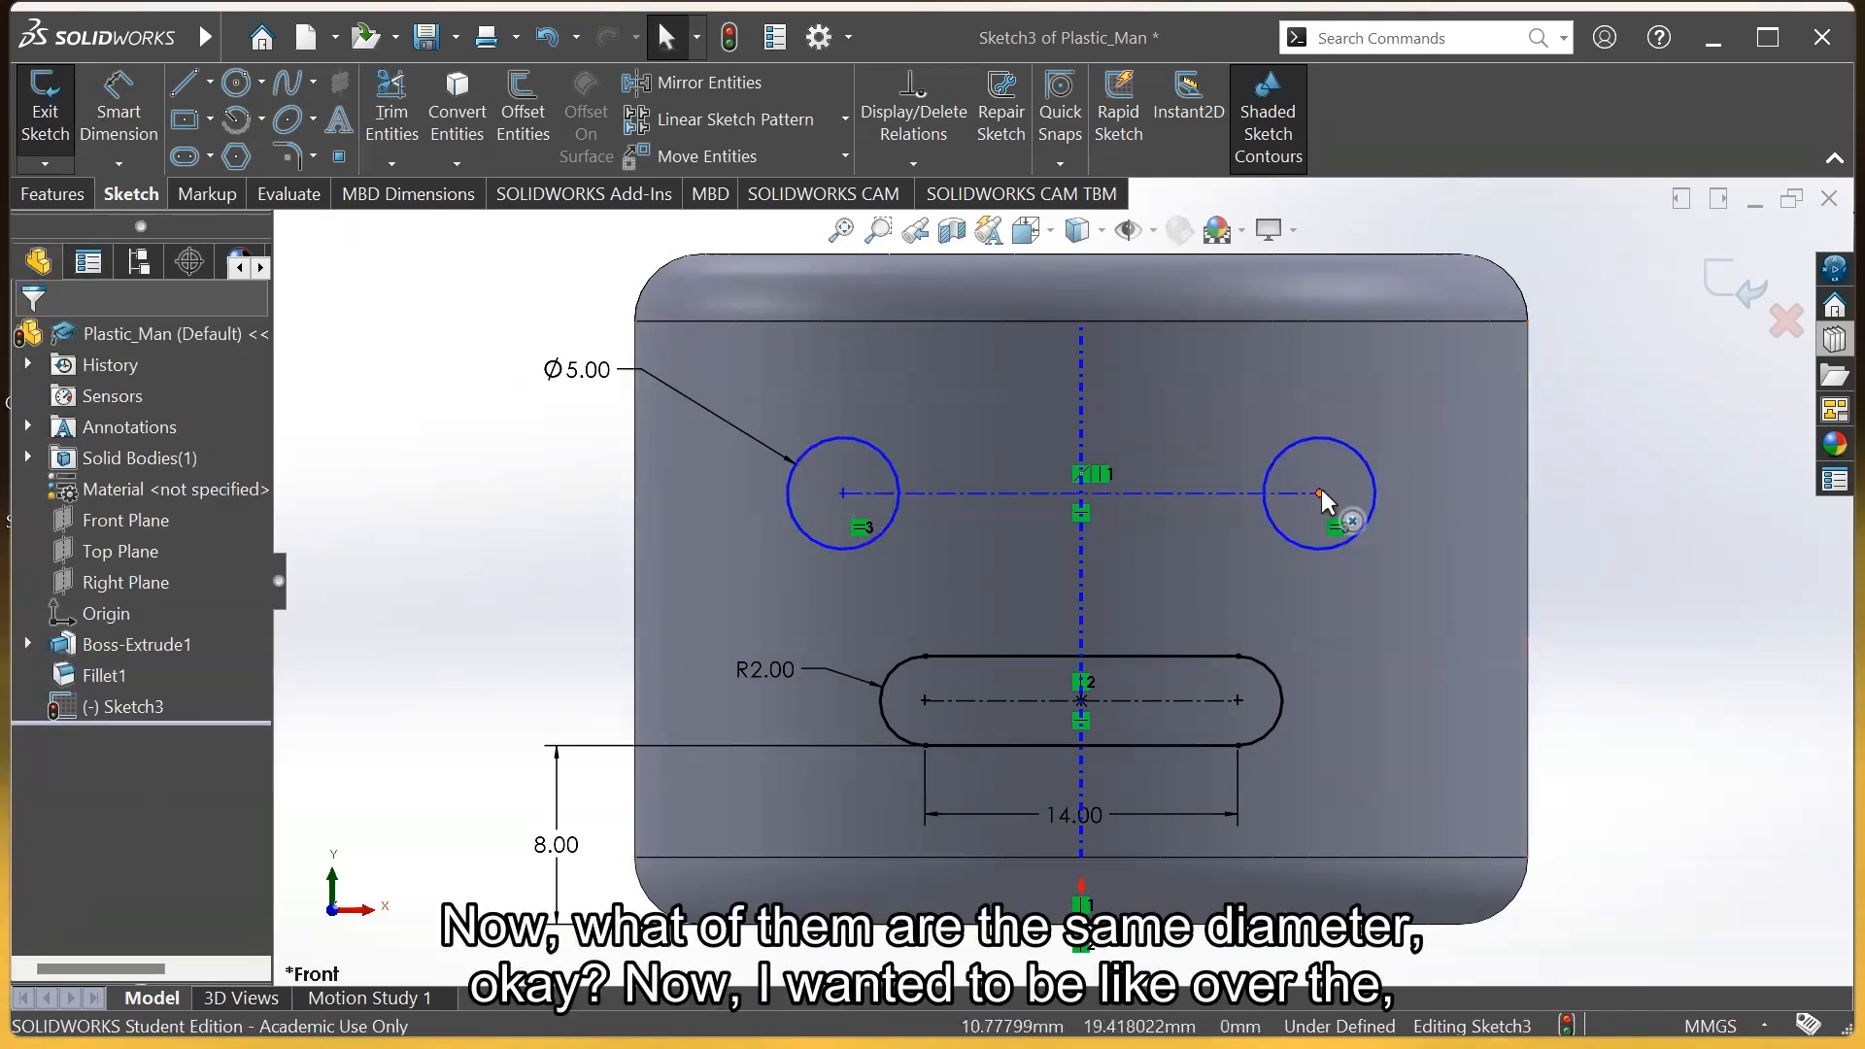
drag(1319, 494, 1262, 504)
click(1615, 599)
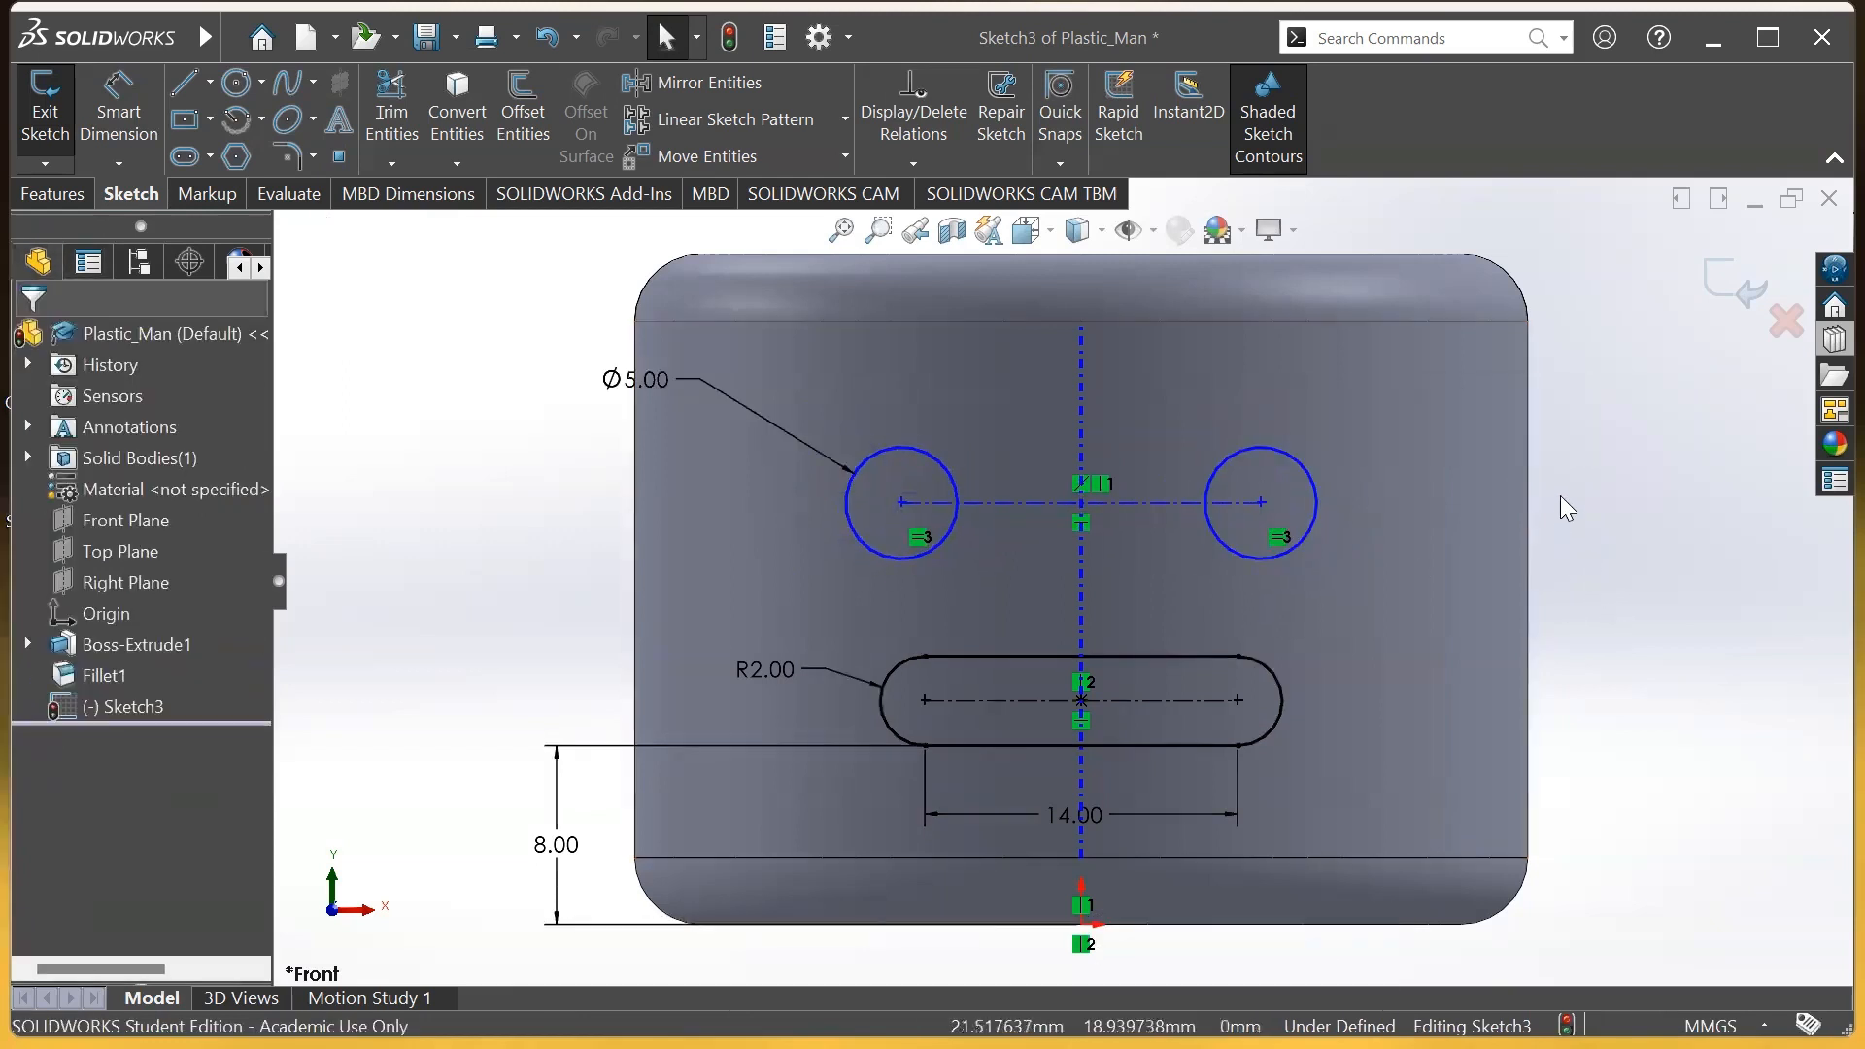
Dimension the eye centerline 18 above the bottom edge
click(118, 112)
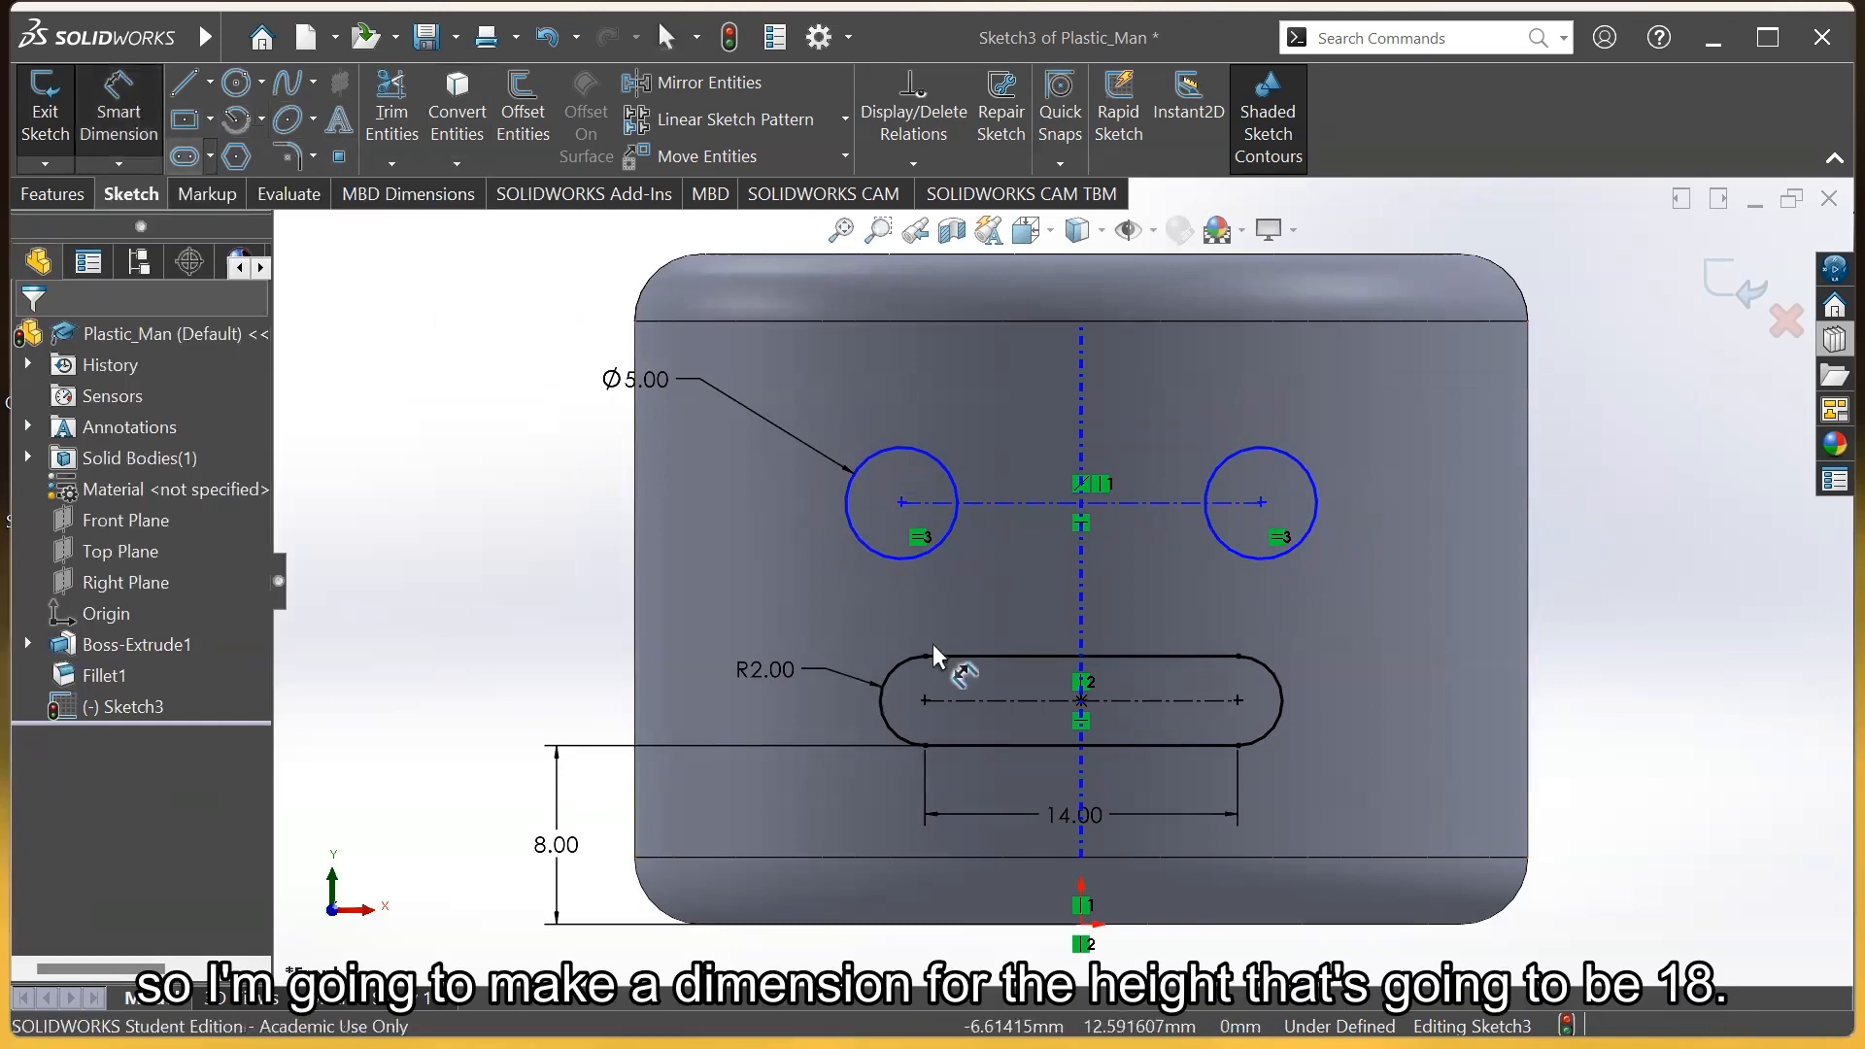
click(996, 504)
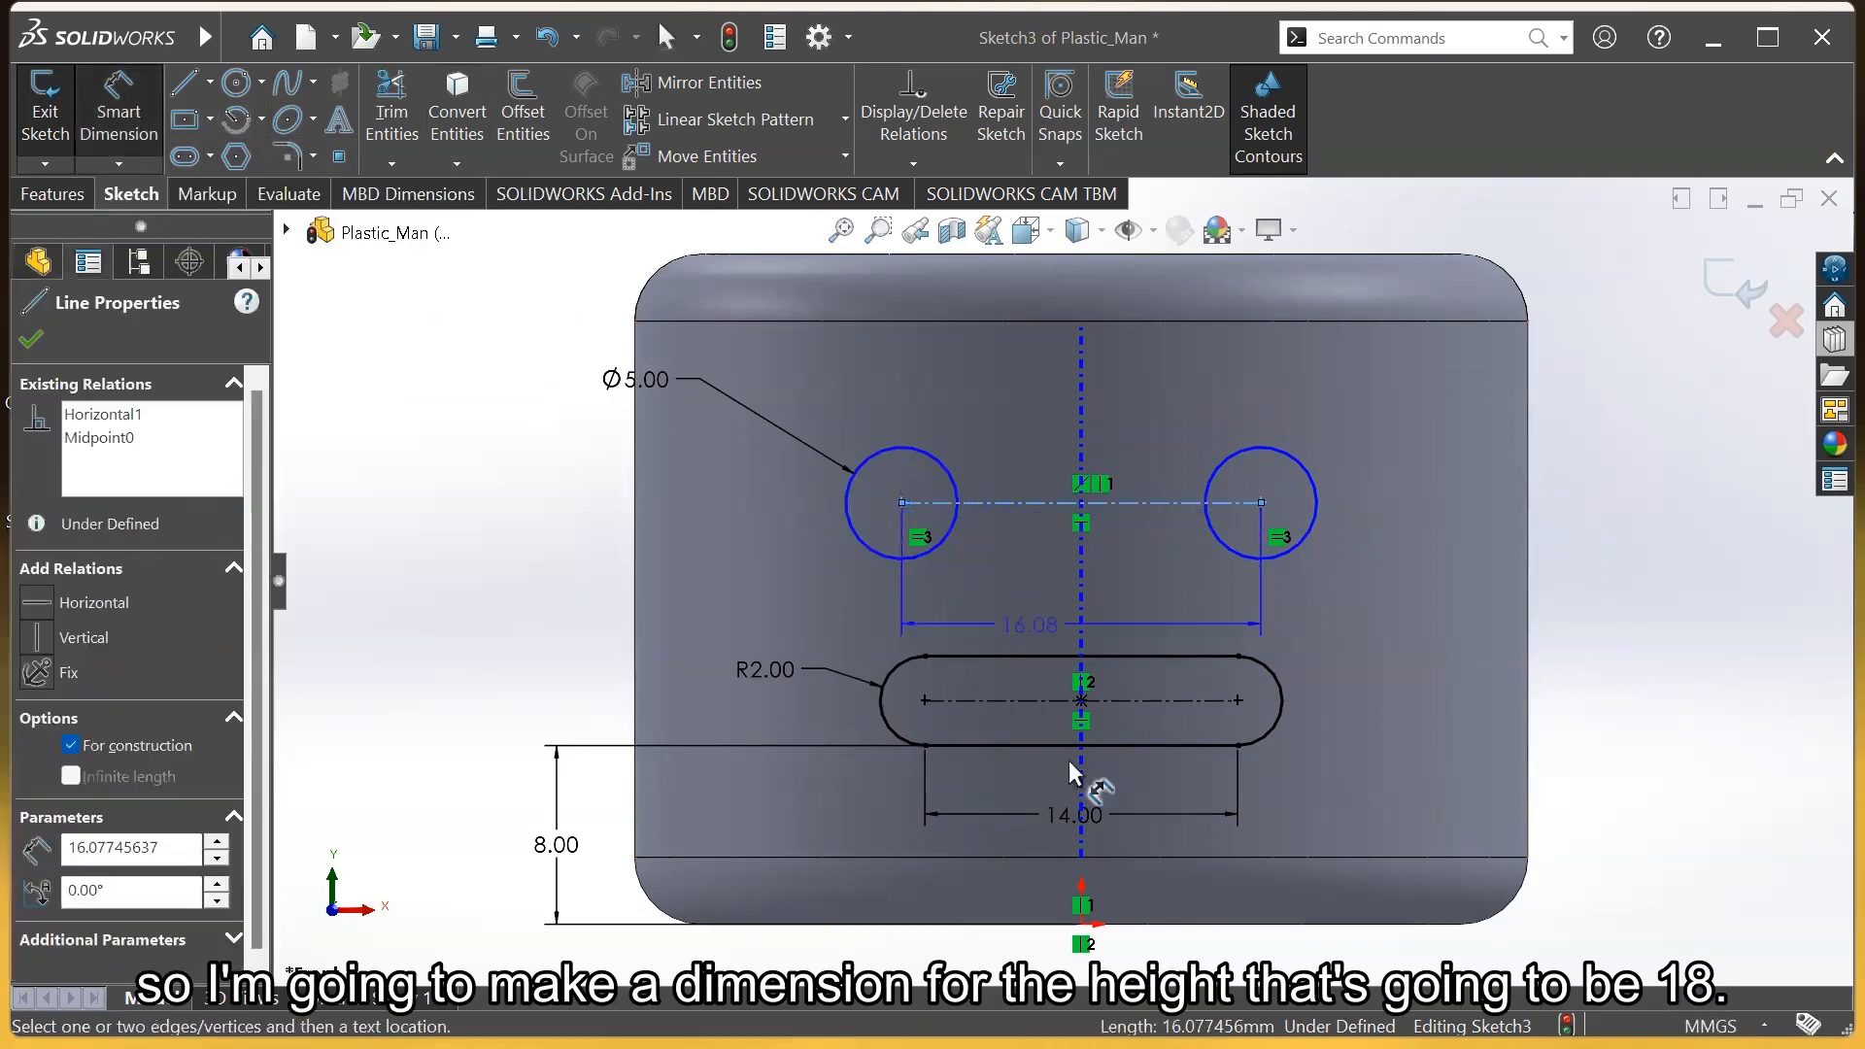
click(1086, 931)
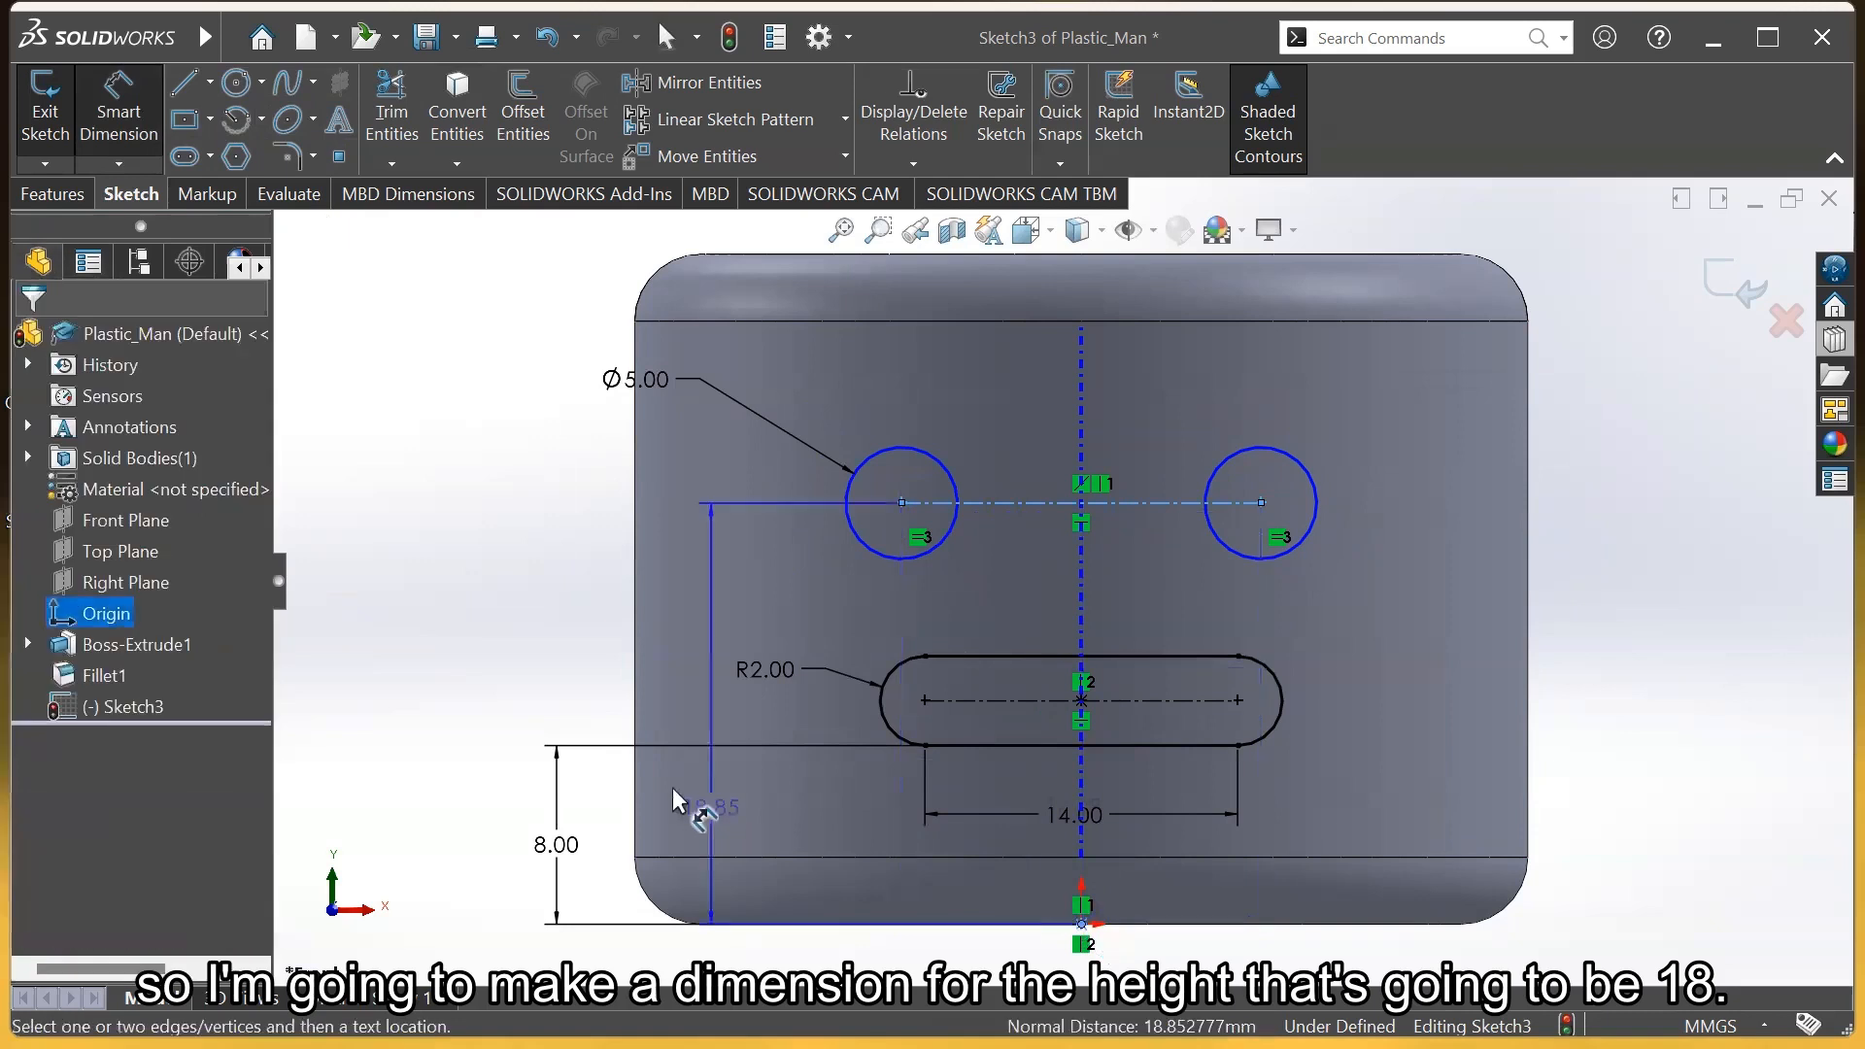
click(464, 659)
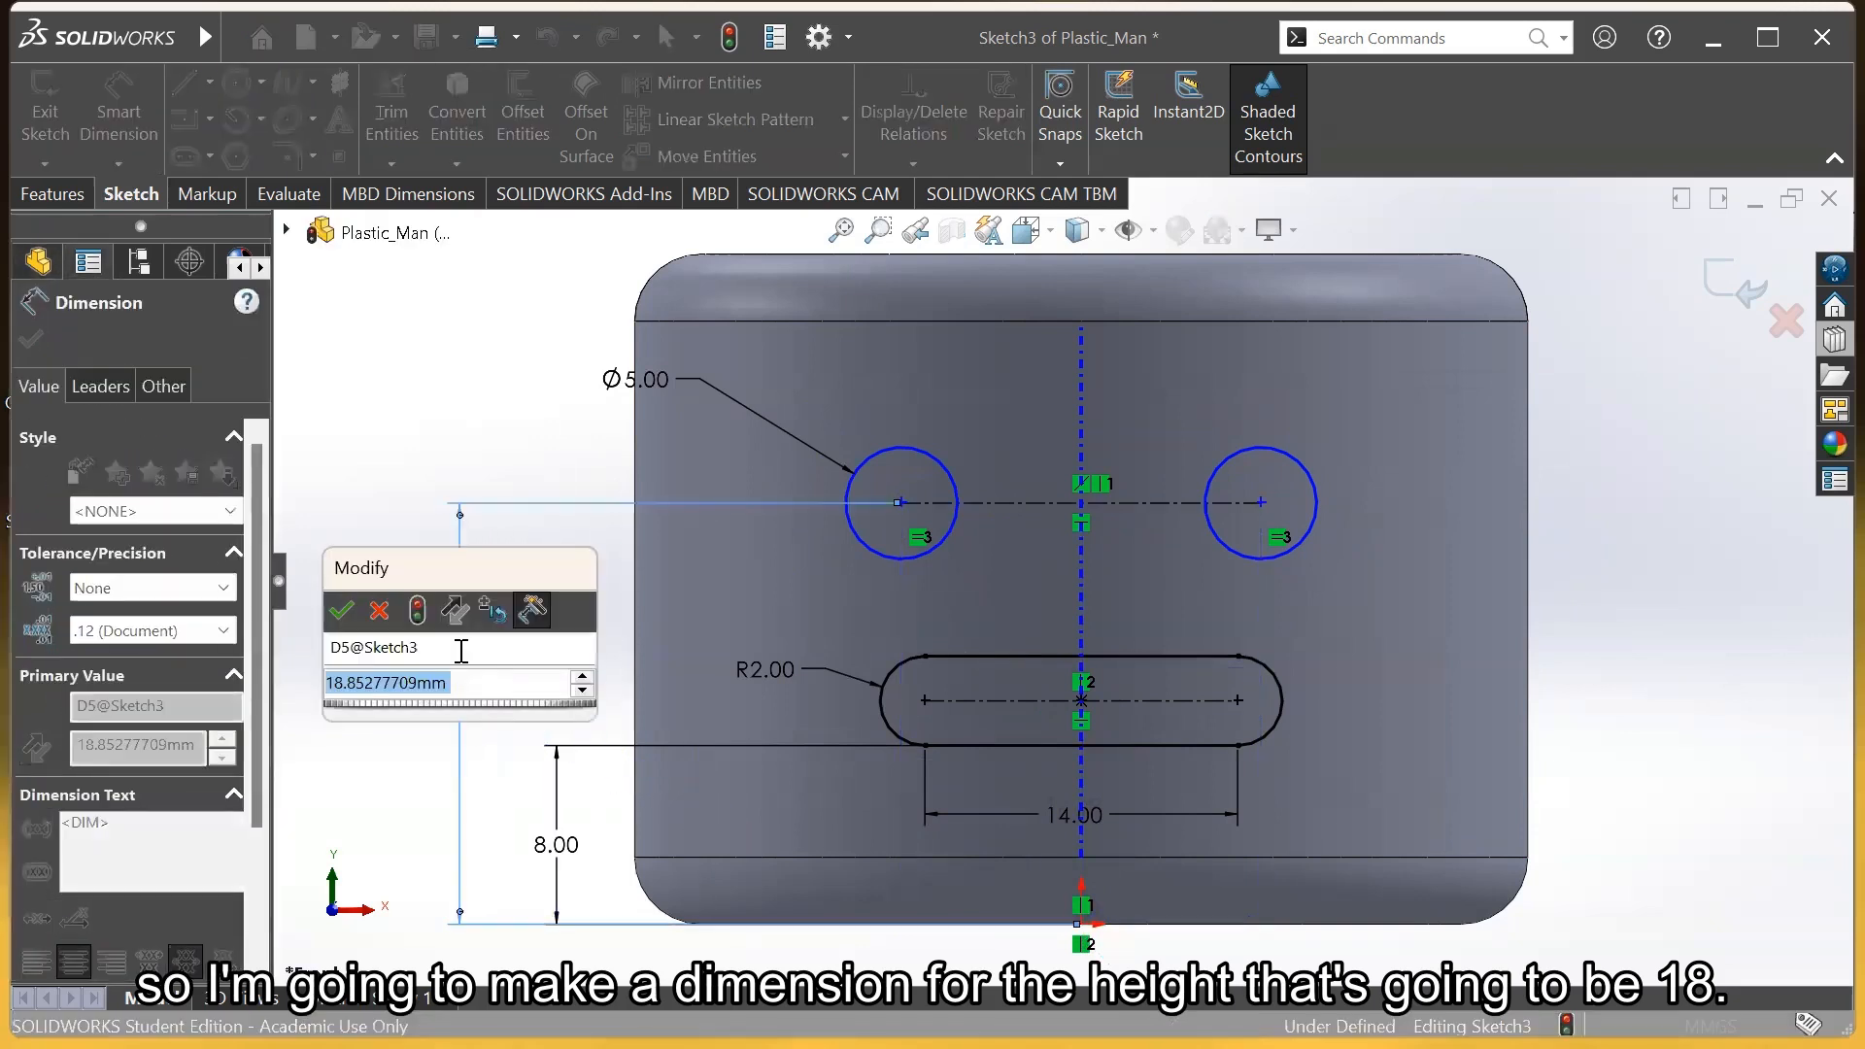
text(18)
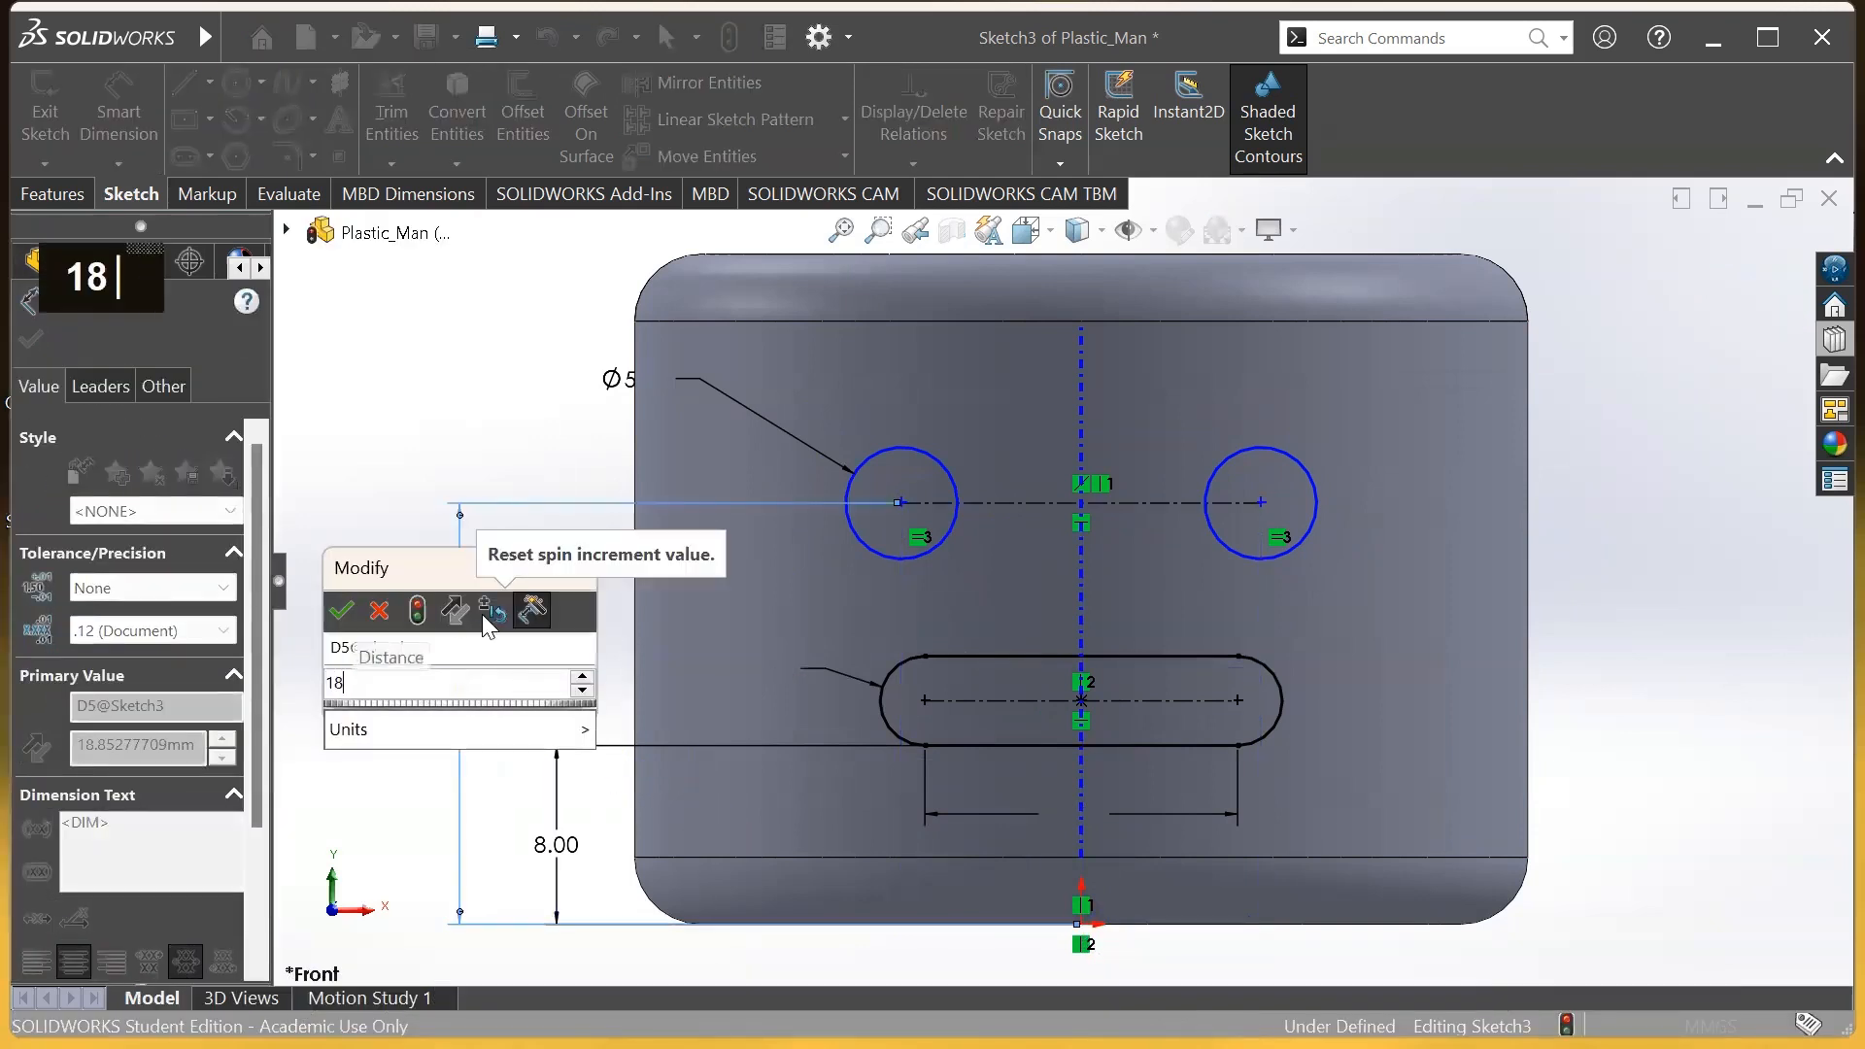
key(Return)
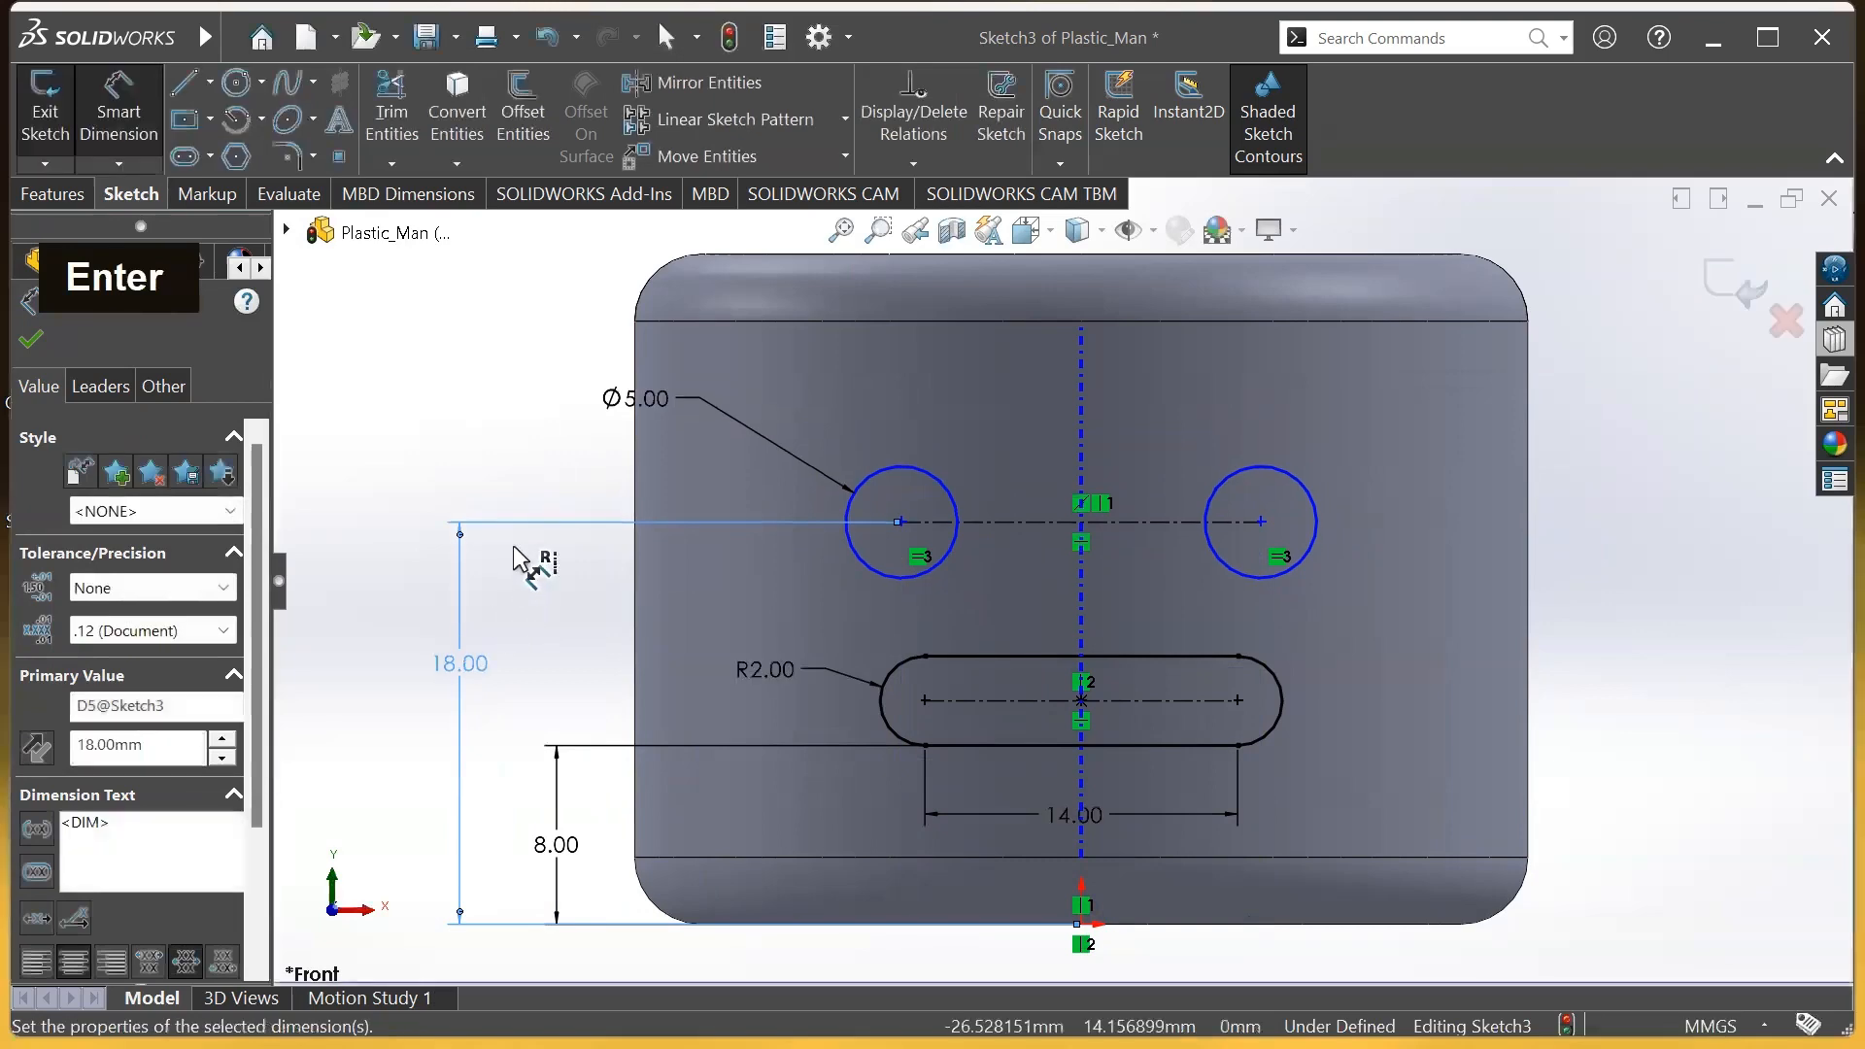
click(473, 463)
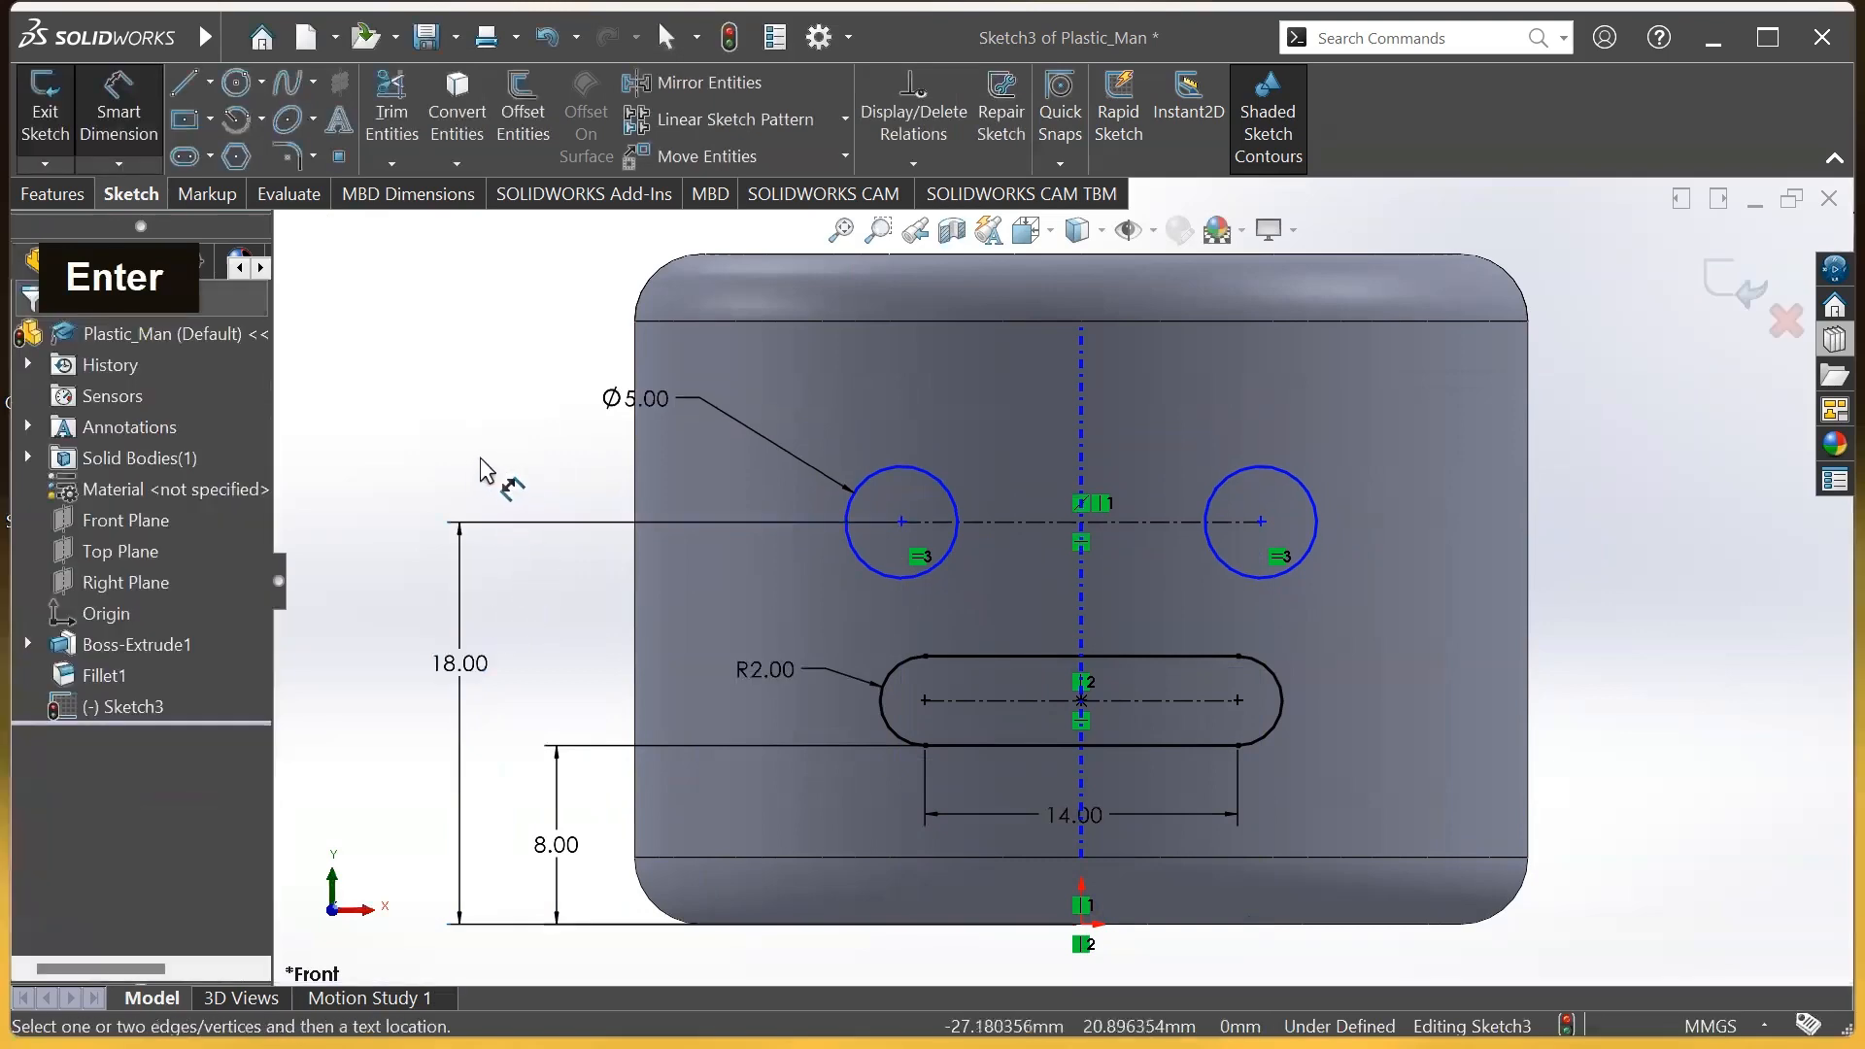
Dimension the spacing between the eye centres as 16
click(1010, 522)
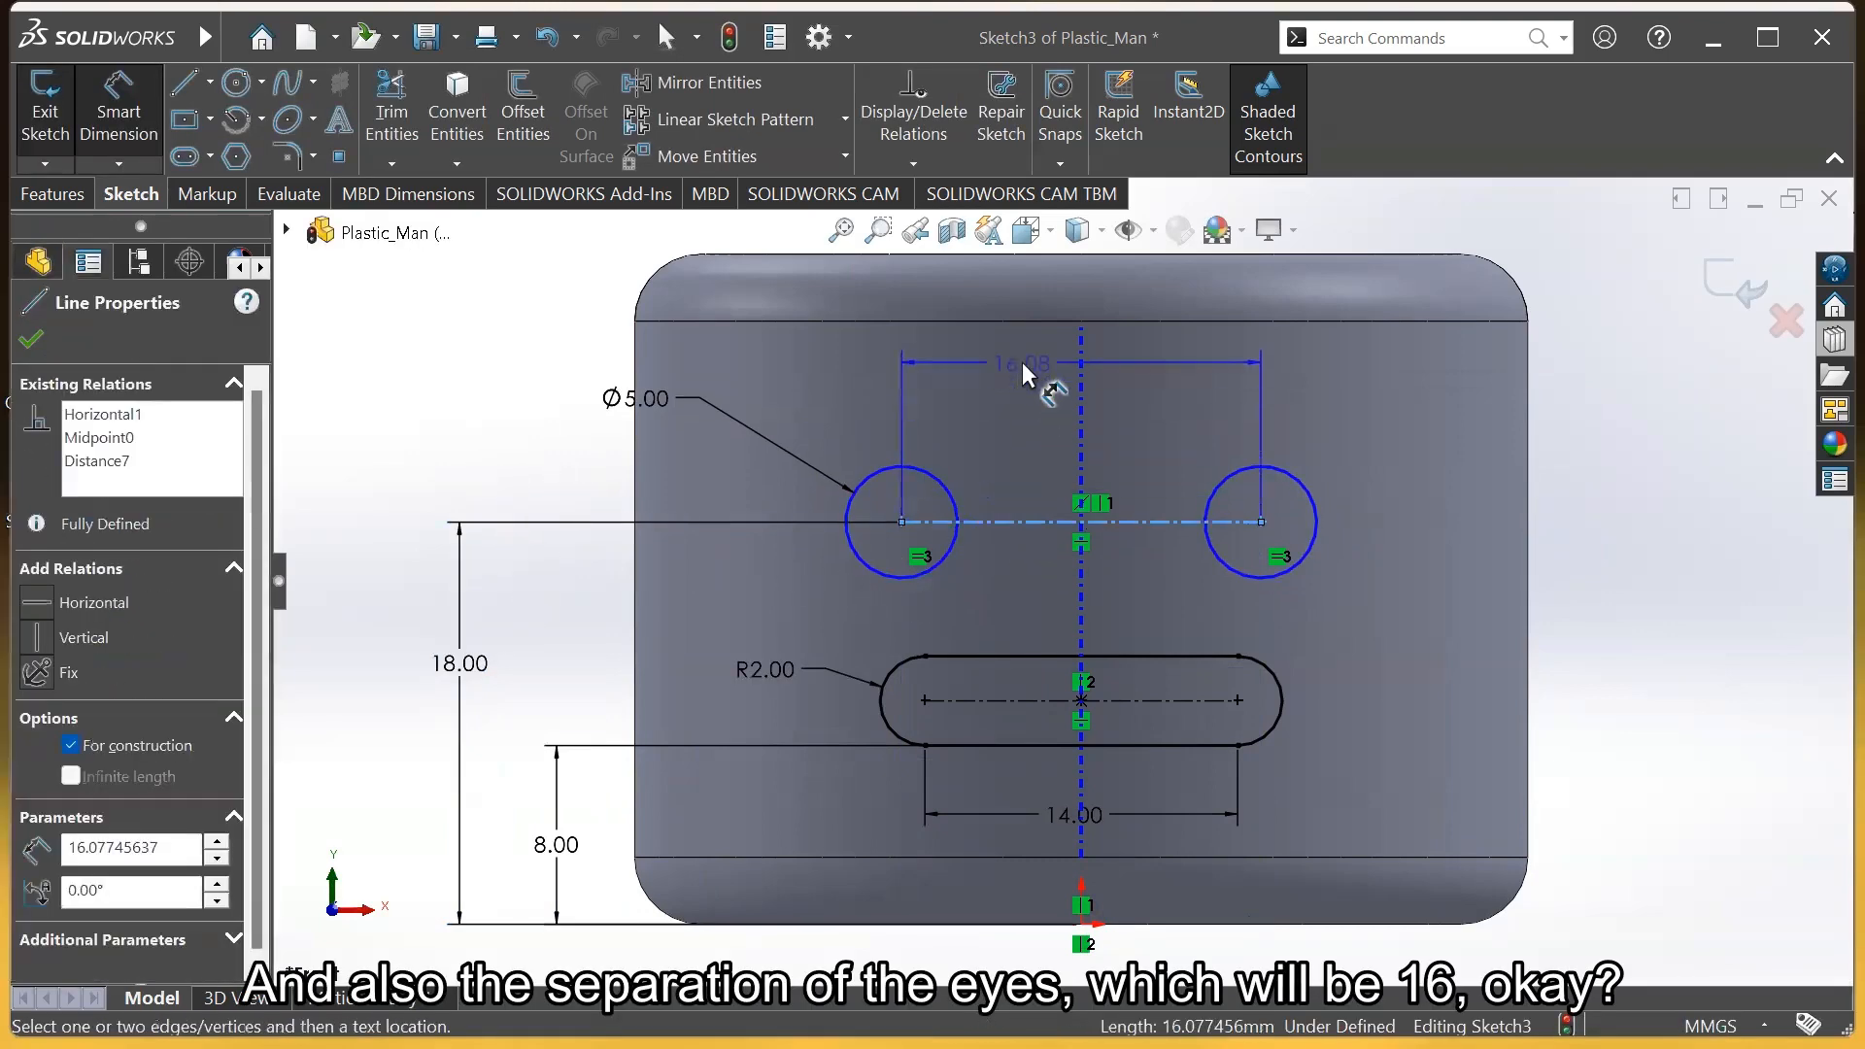
click(1029, 358)
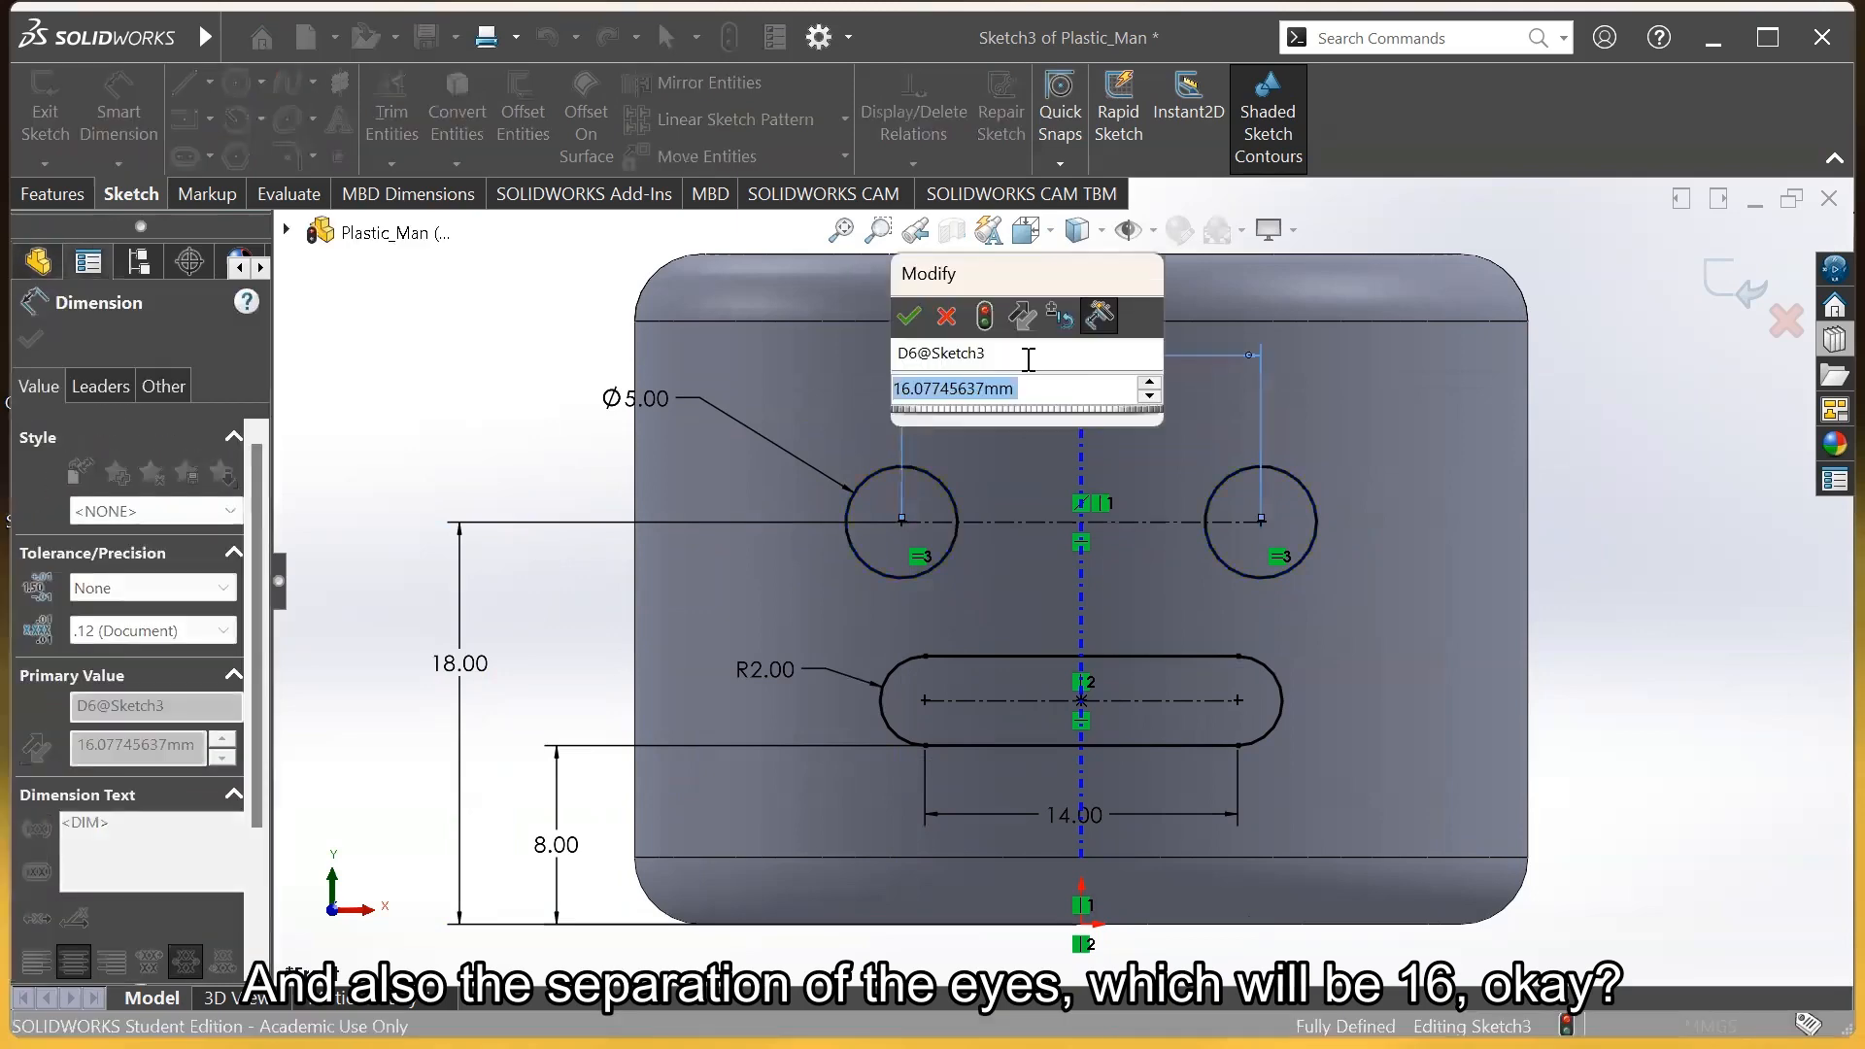
text(16)
key(Return)
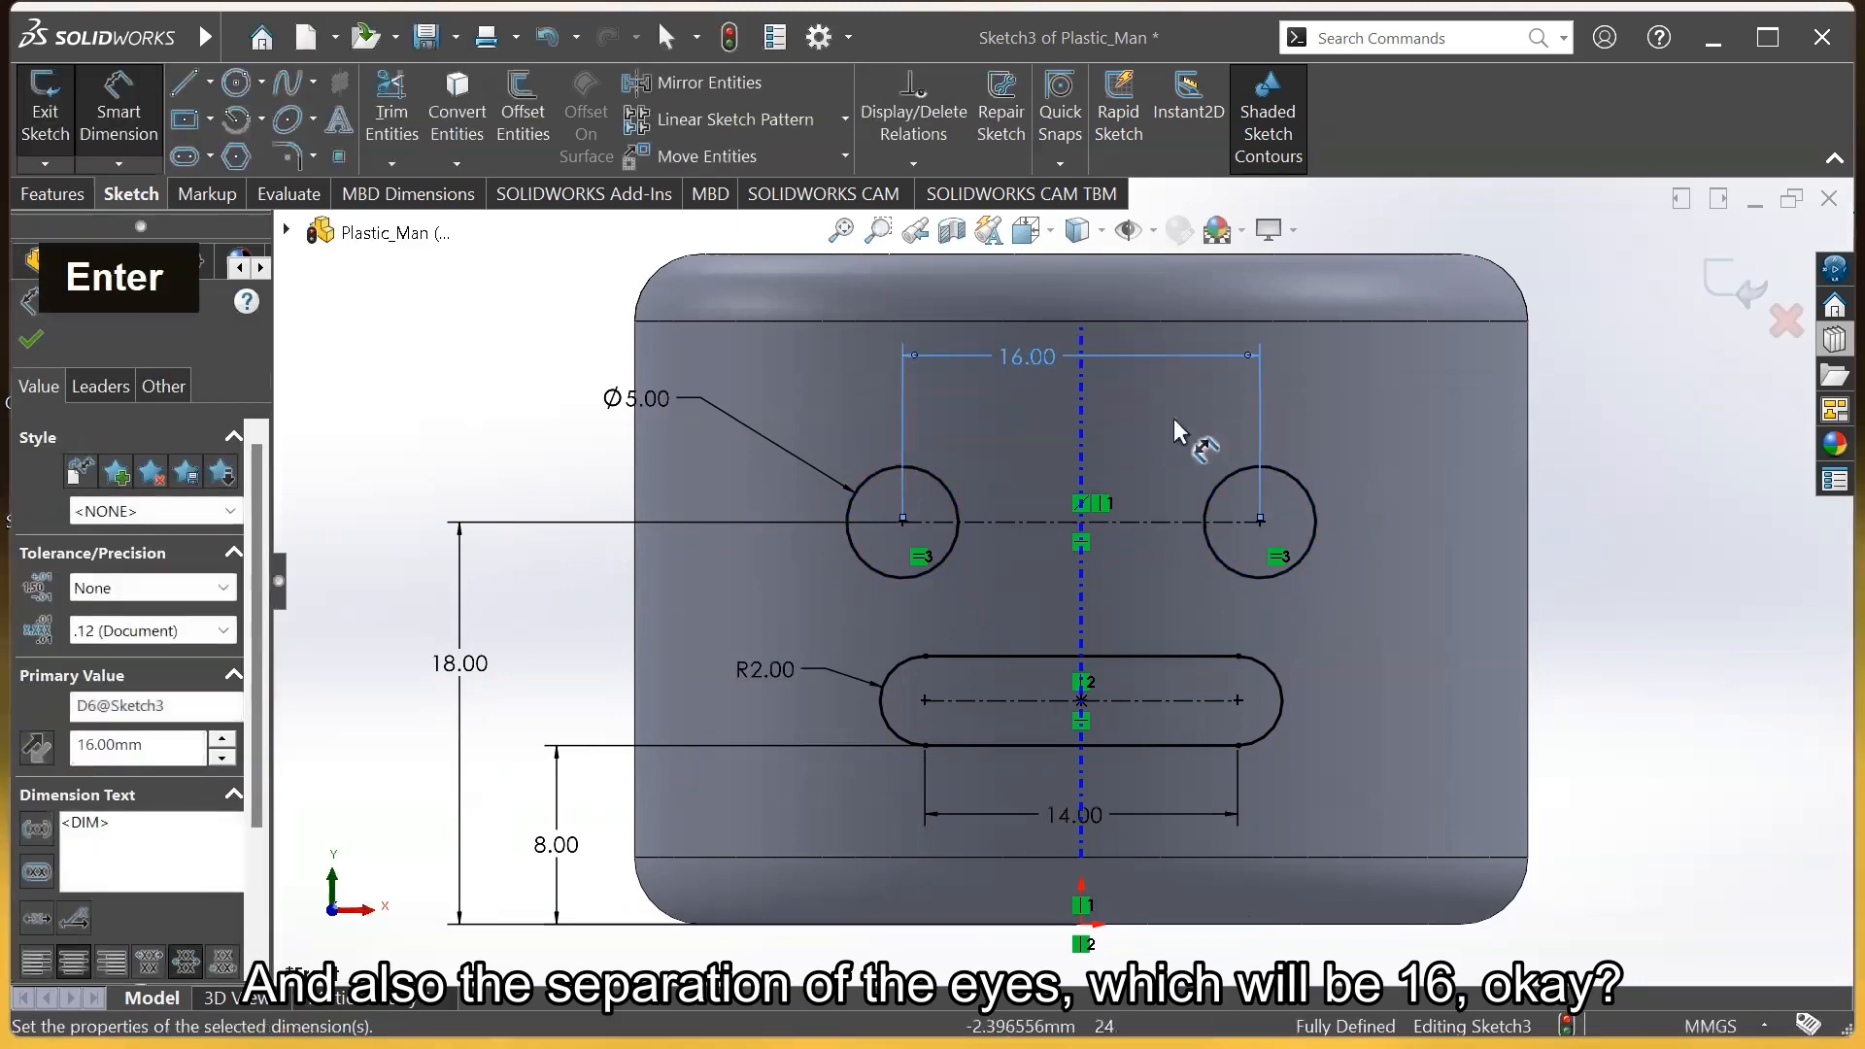
key(Escape)
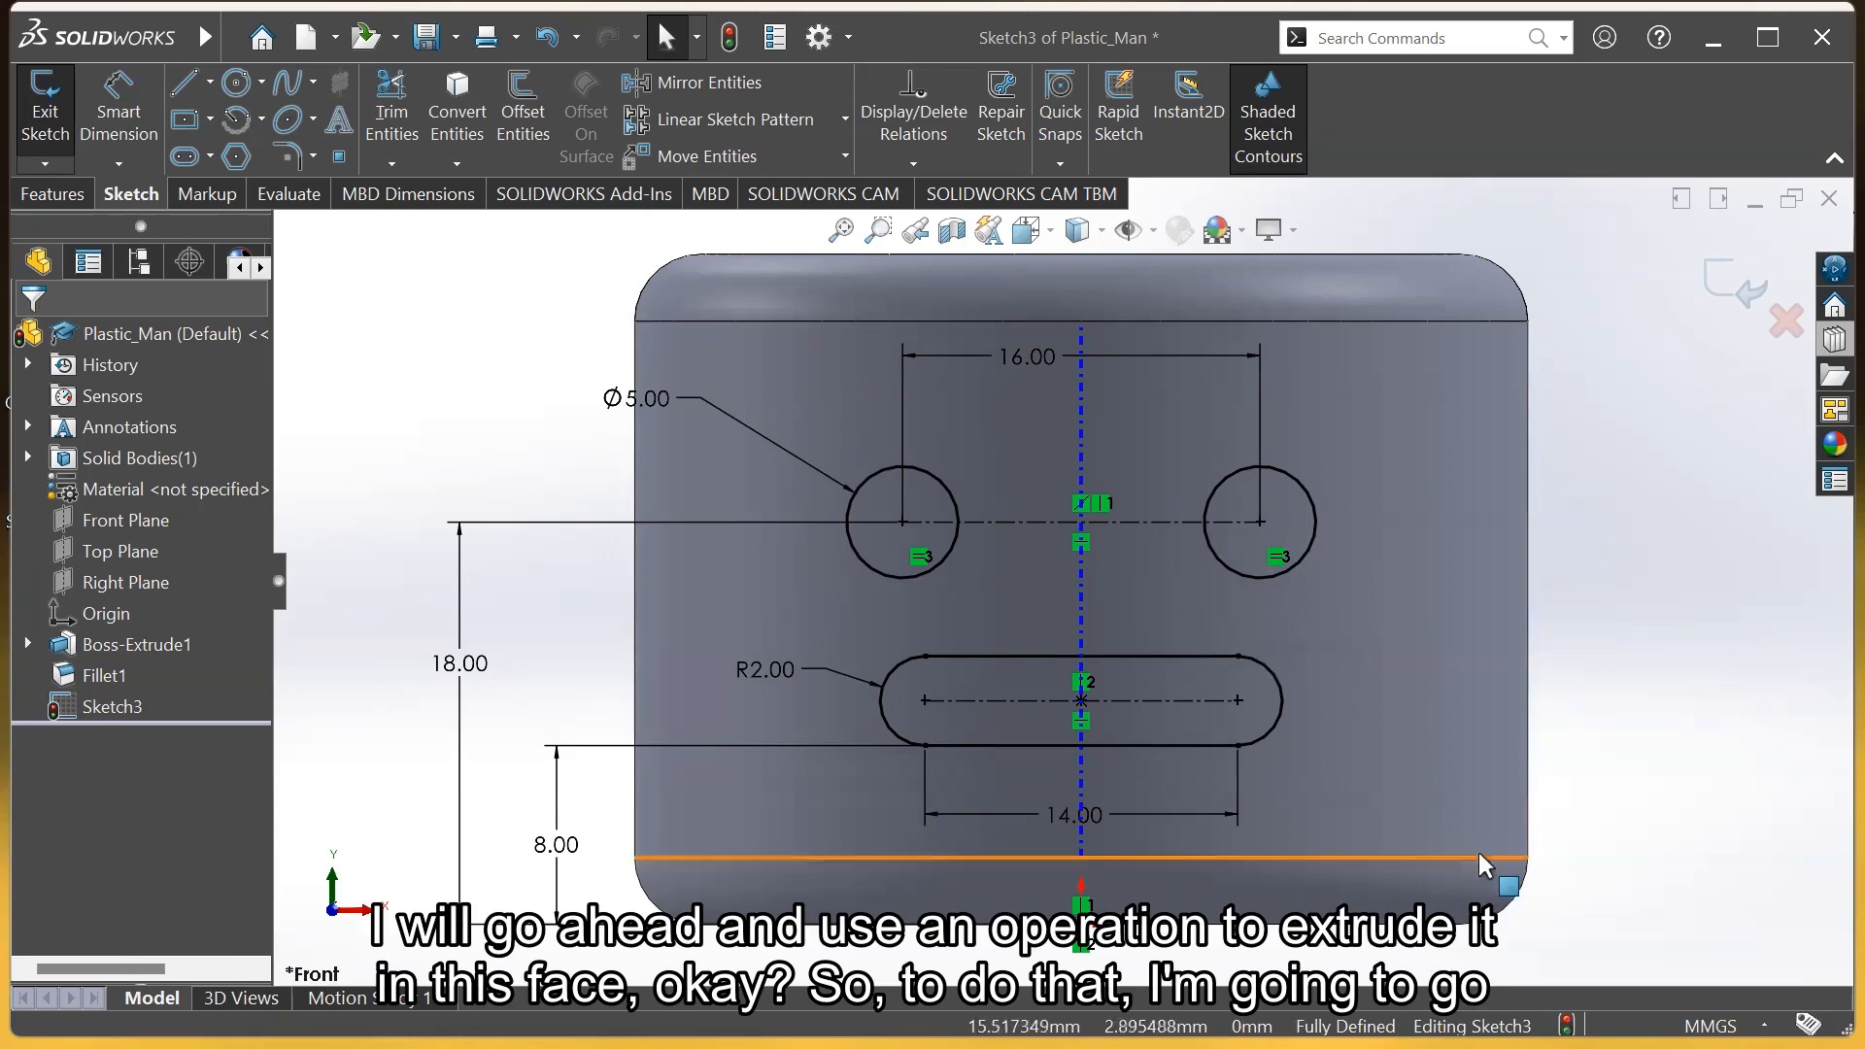
Exit Sketch3 and start a Wrap feature from the Features tab
scroll(1549, 741, up, 3)
scroll(1388, 469, up, 2)
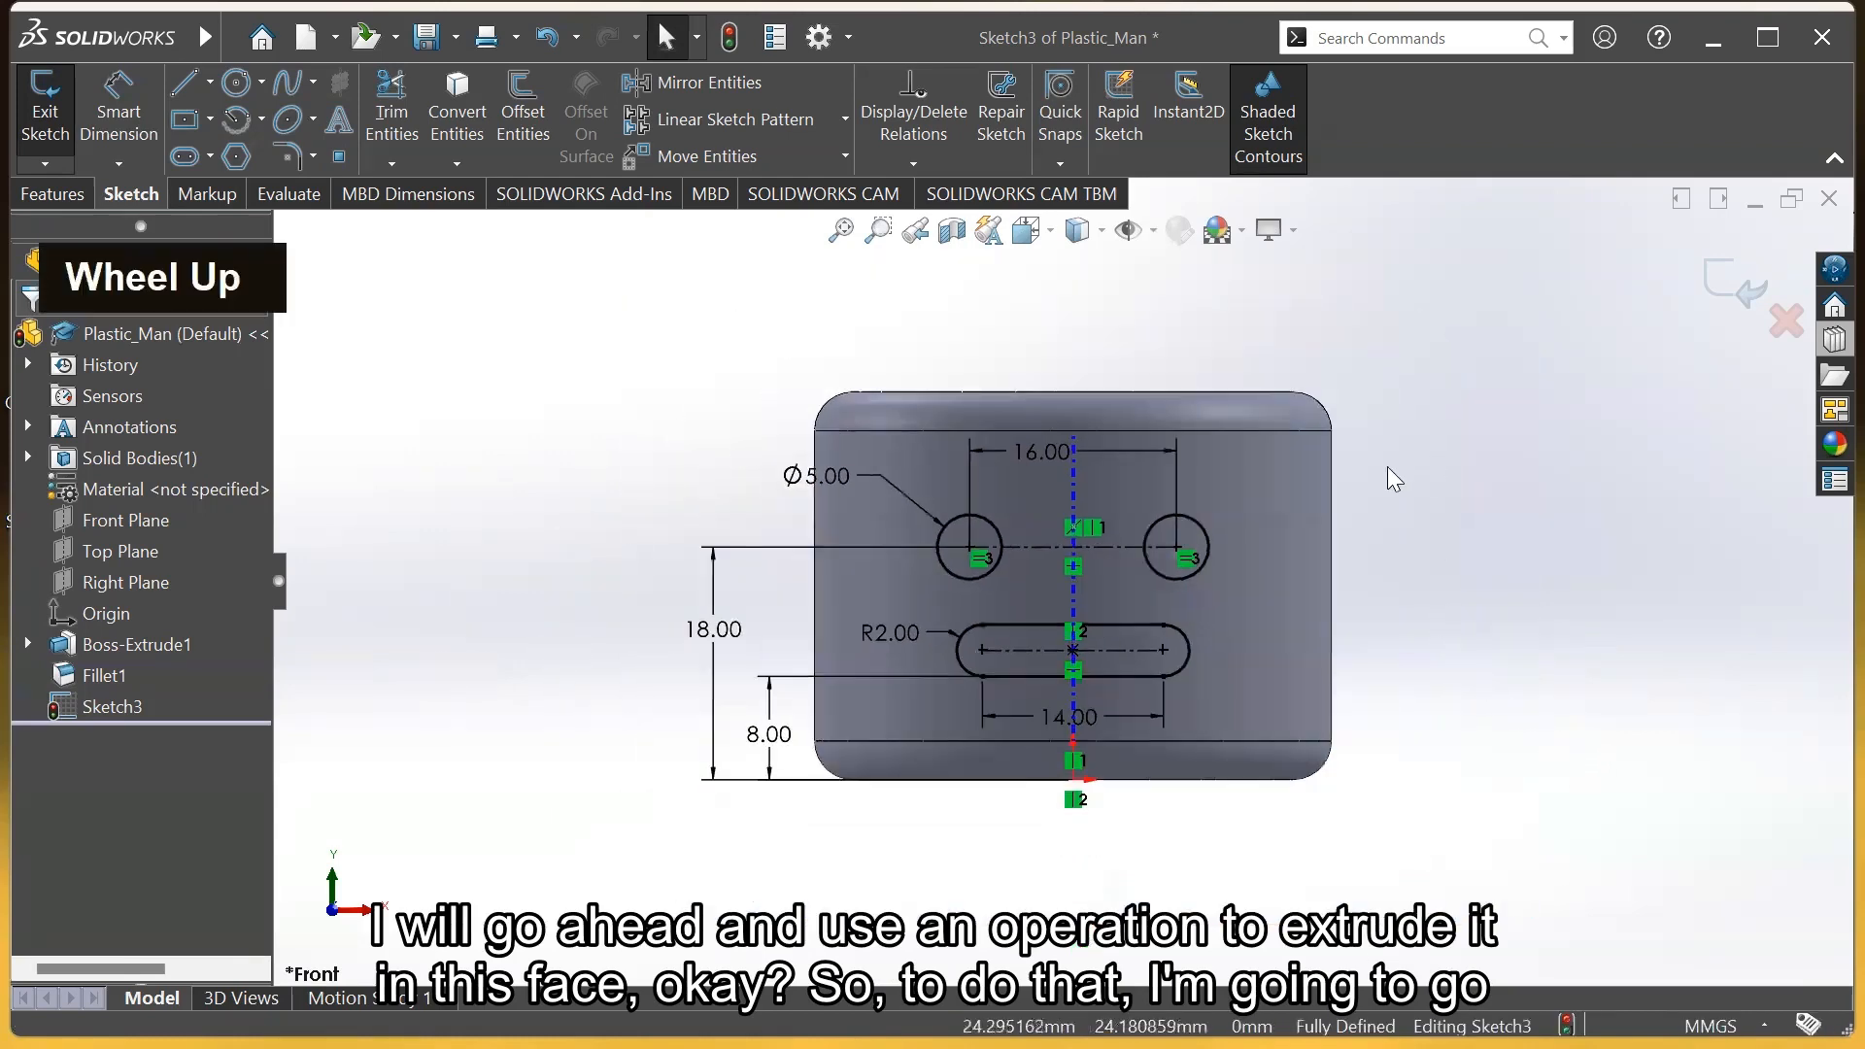
middle_drag(1386, 491, 1330, 565)
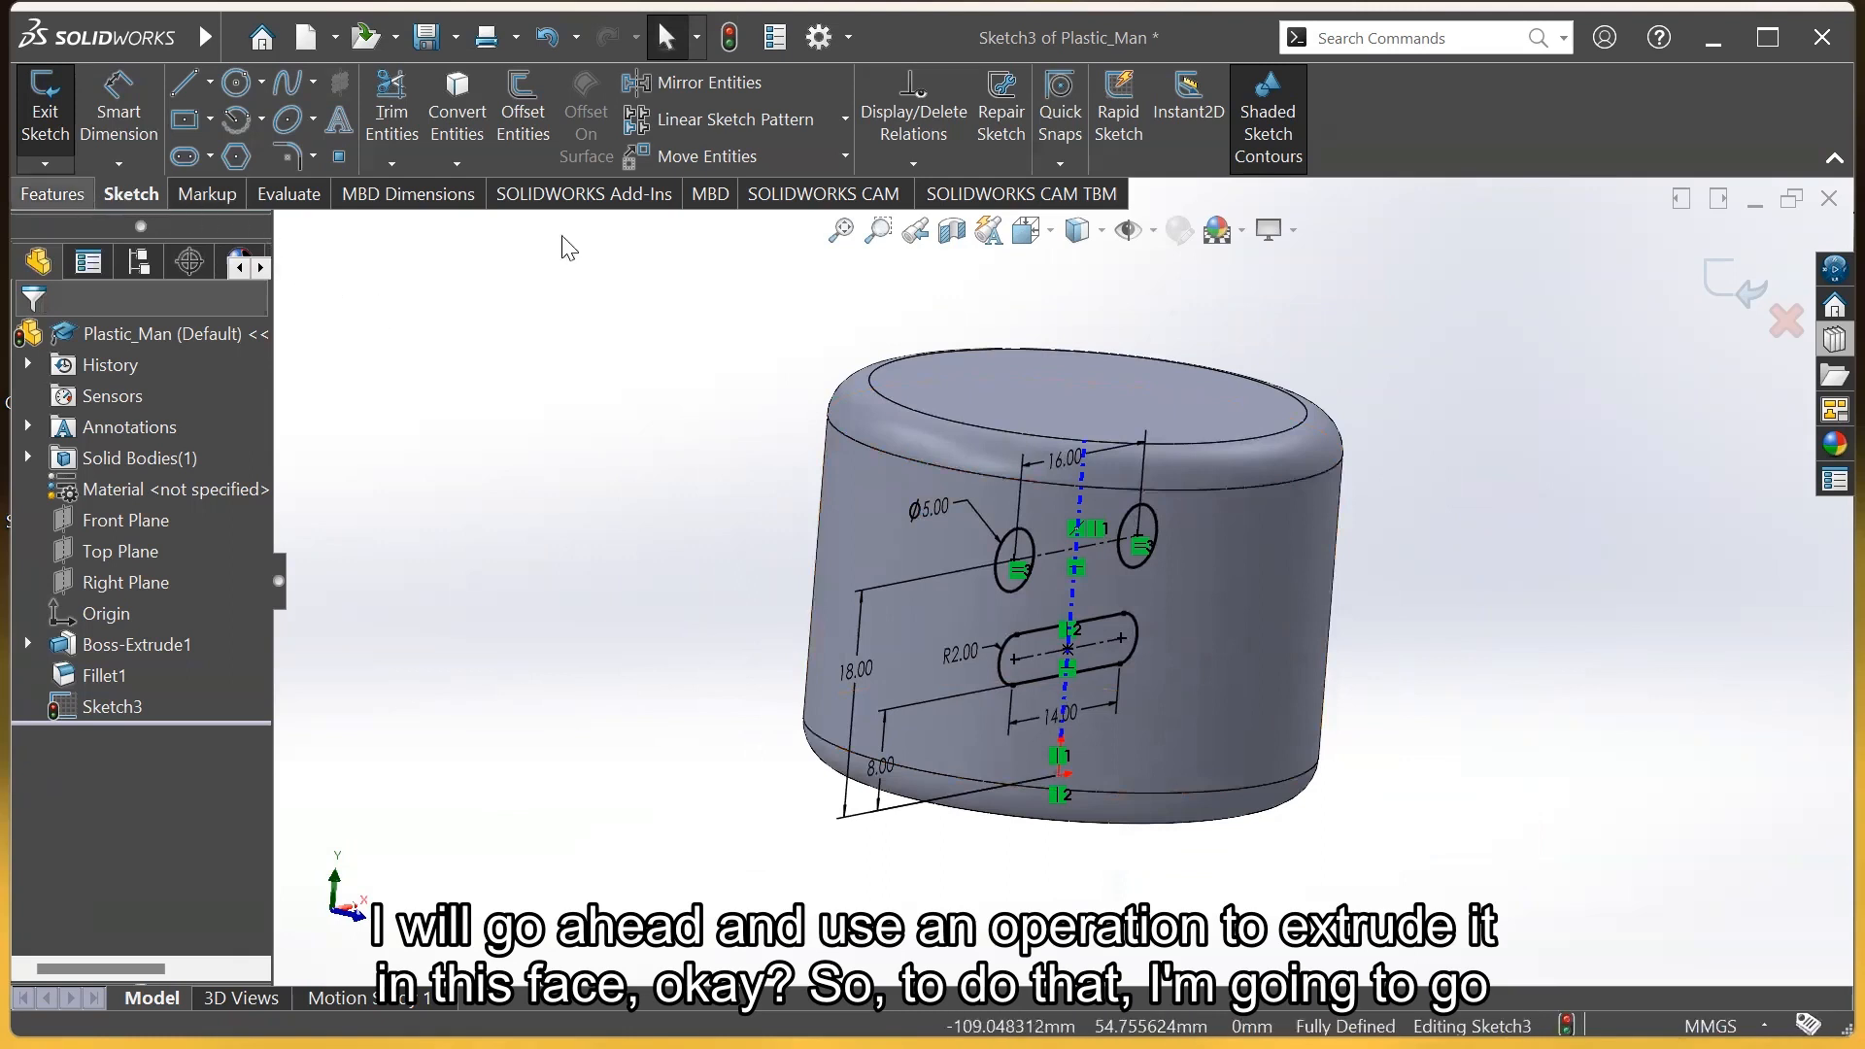
click(1732, 282)
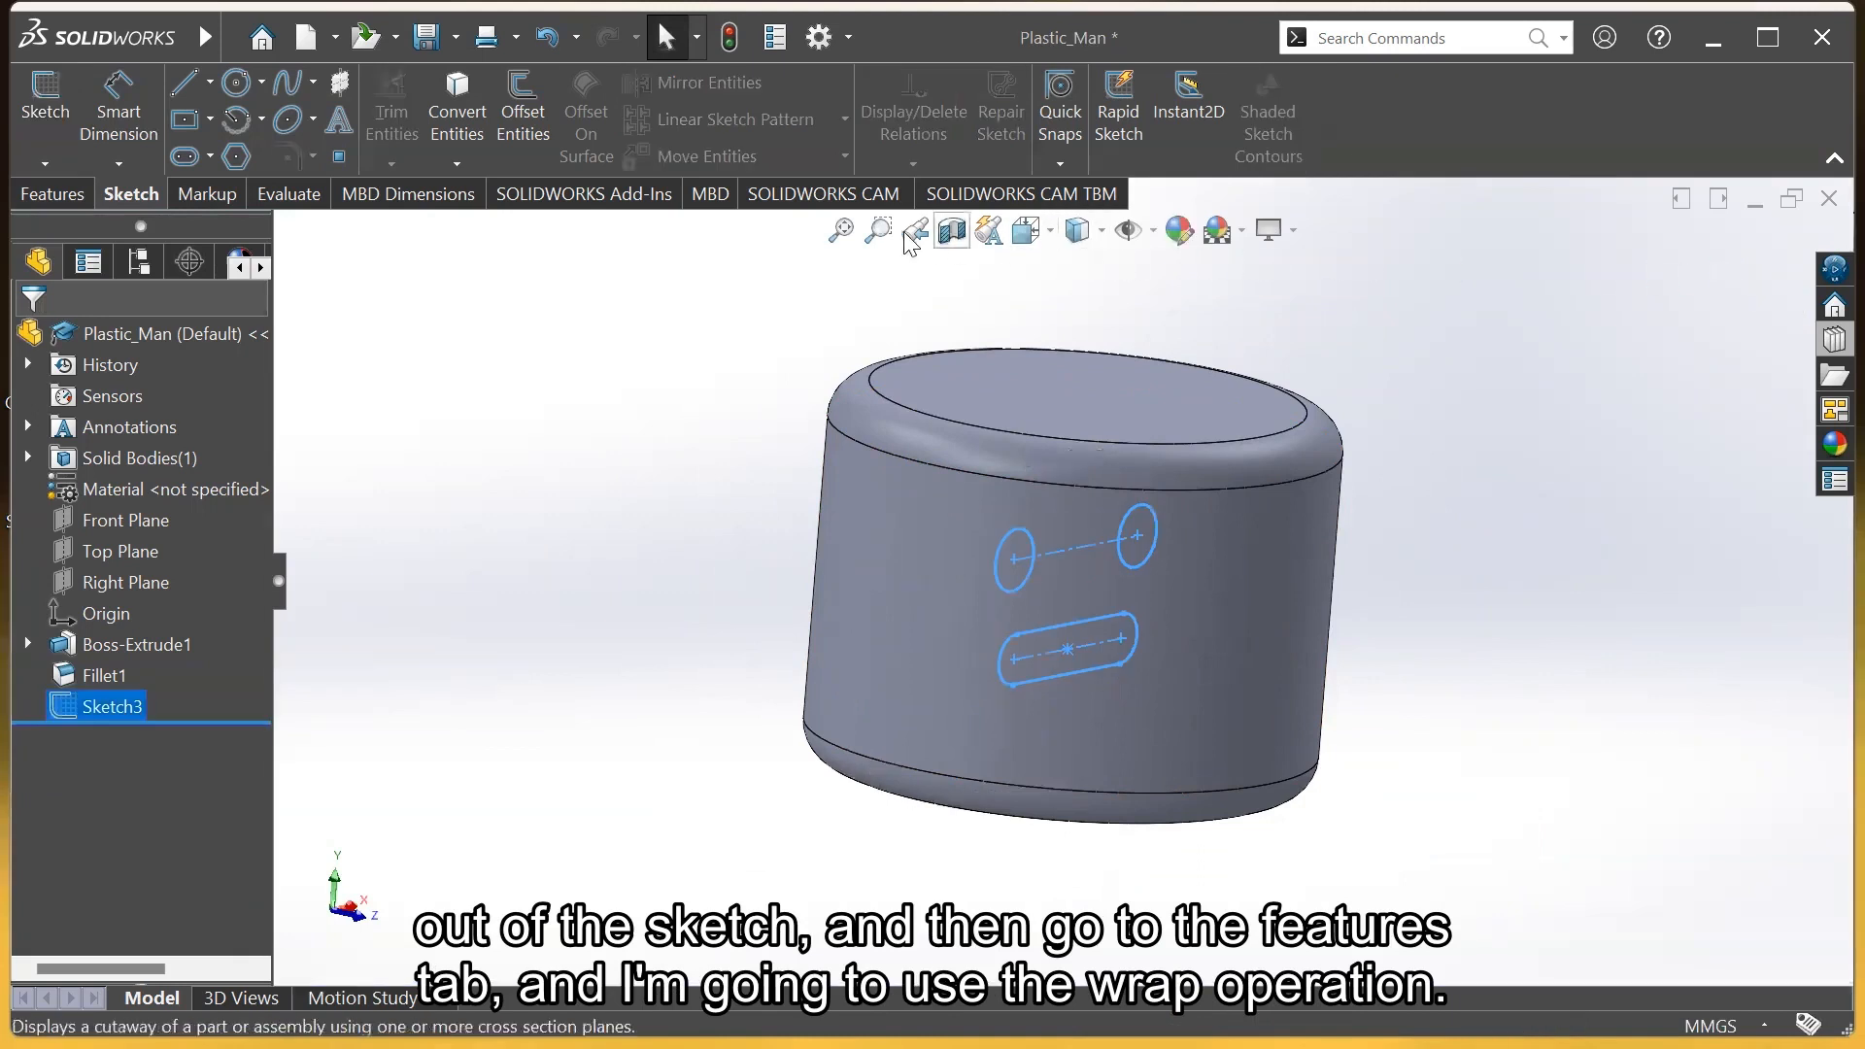
click(68, 193)
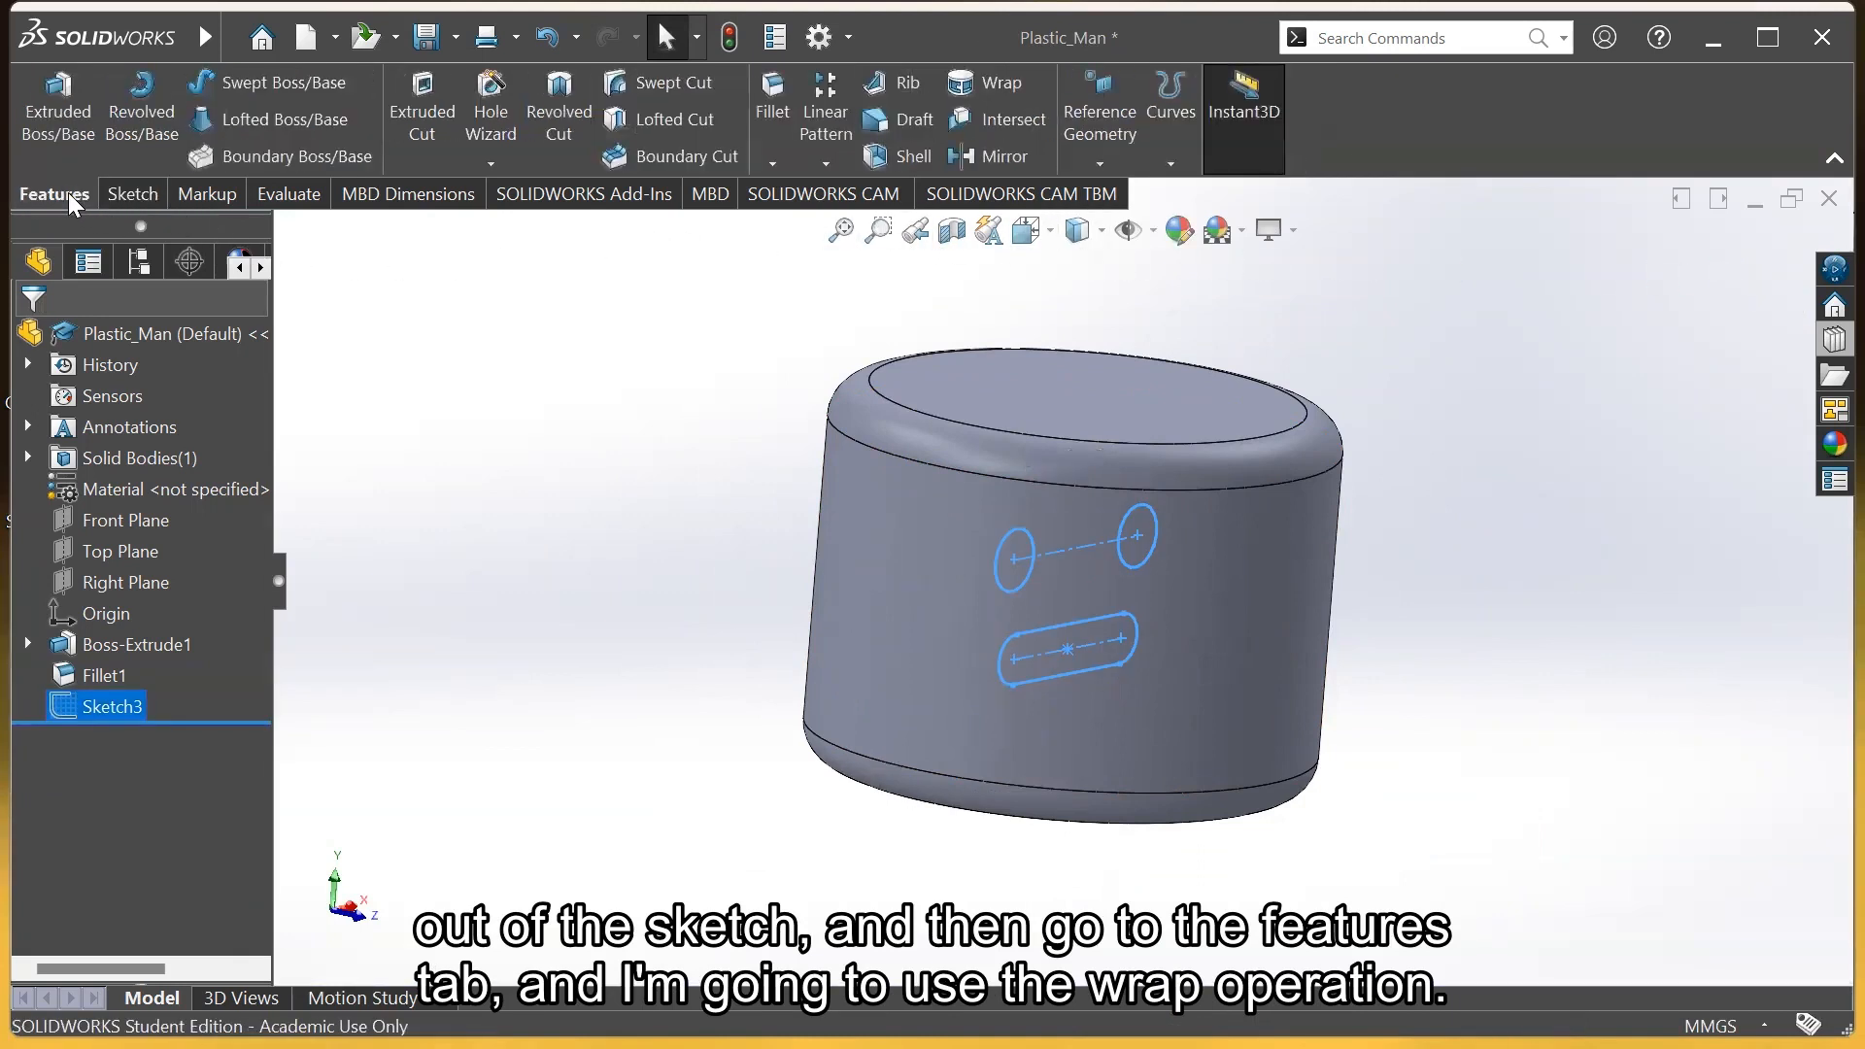
click(997, 80)
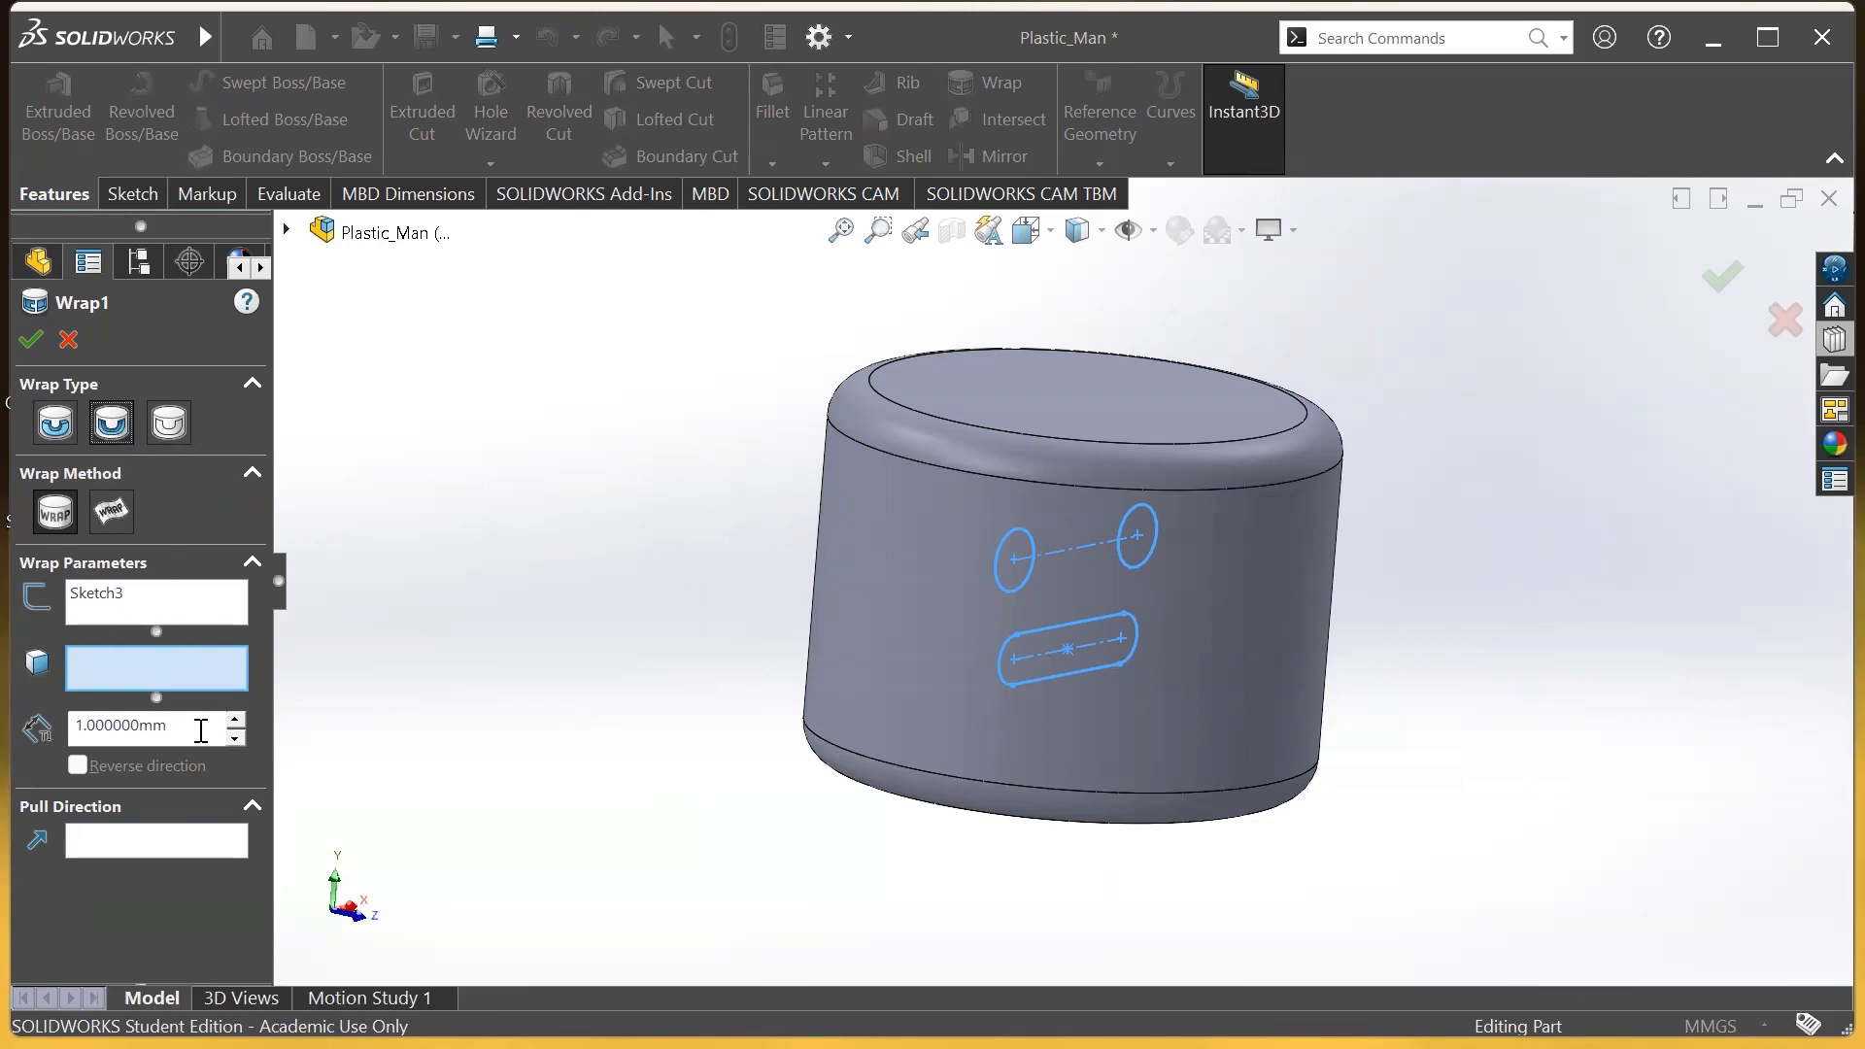
Deboss Sketch3 1 mm onto the cylinder's curved side face, leaving direction unreversed
drag(190, 731, 39, 730)
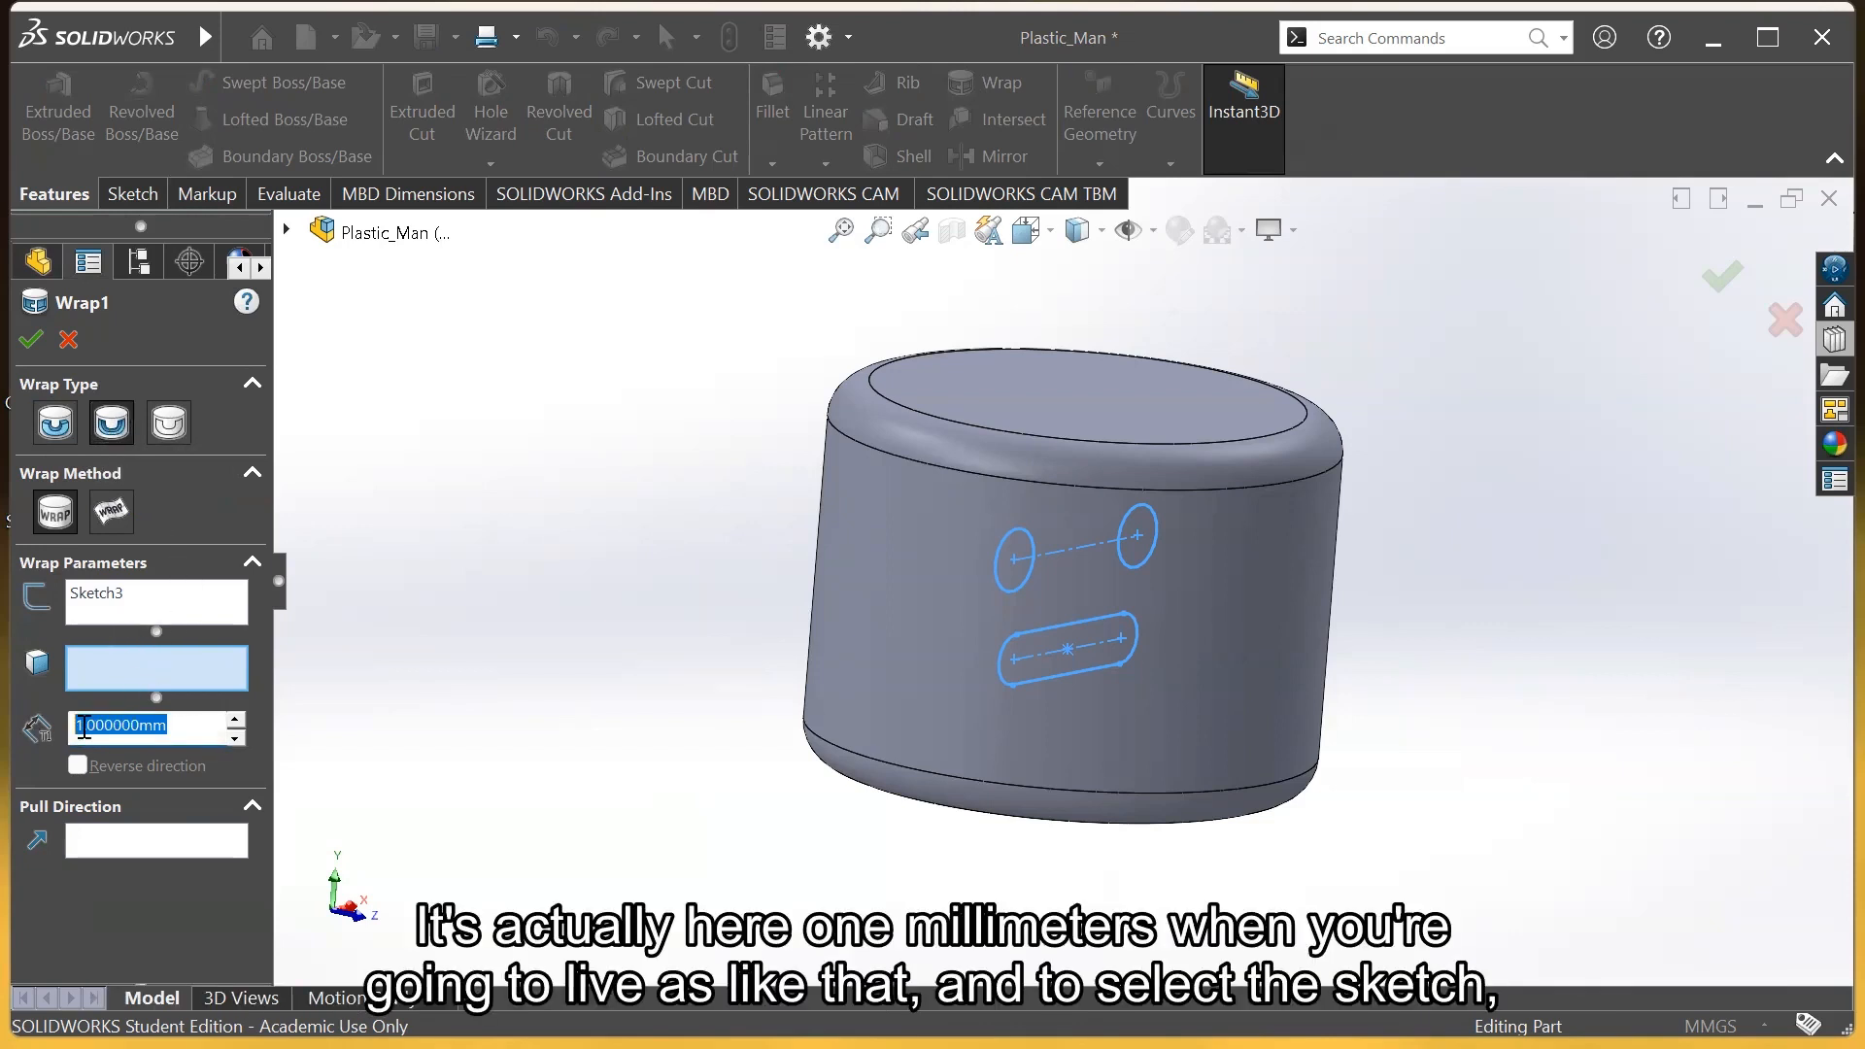
click(178, 735)
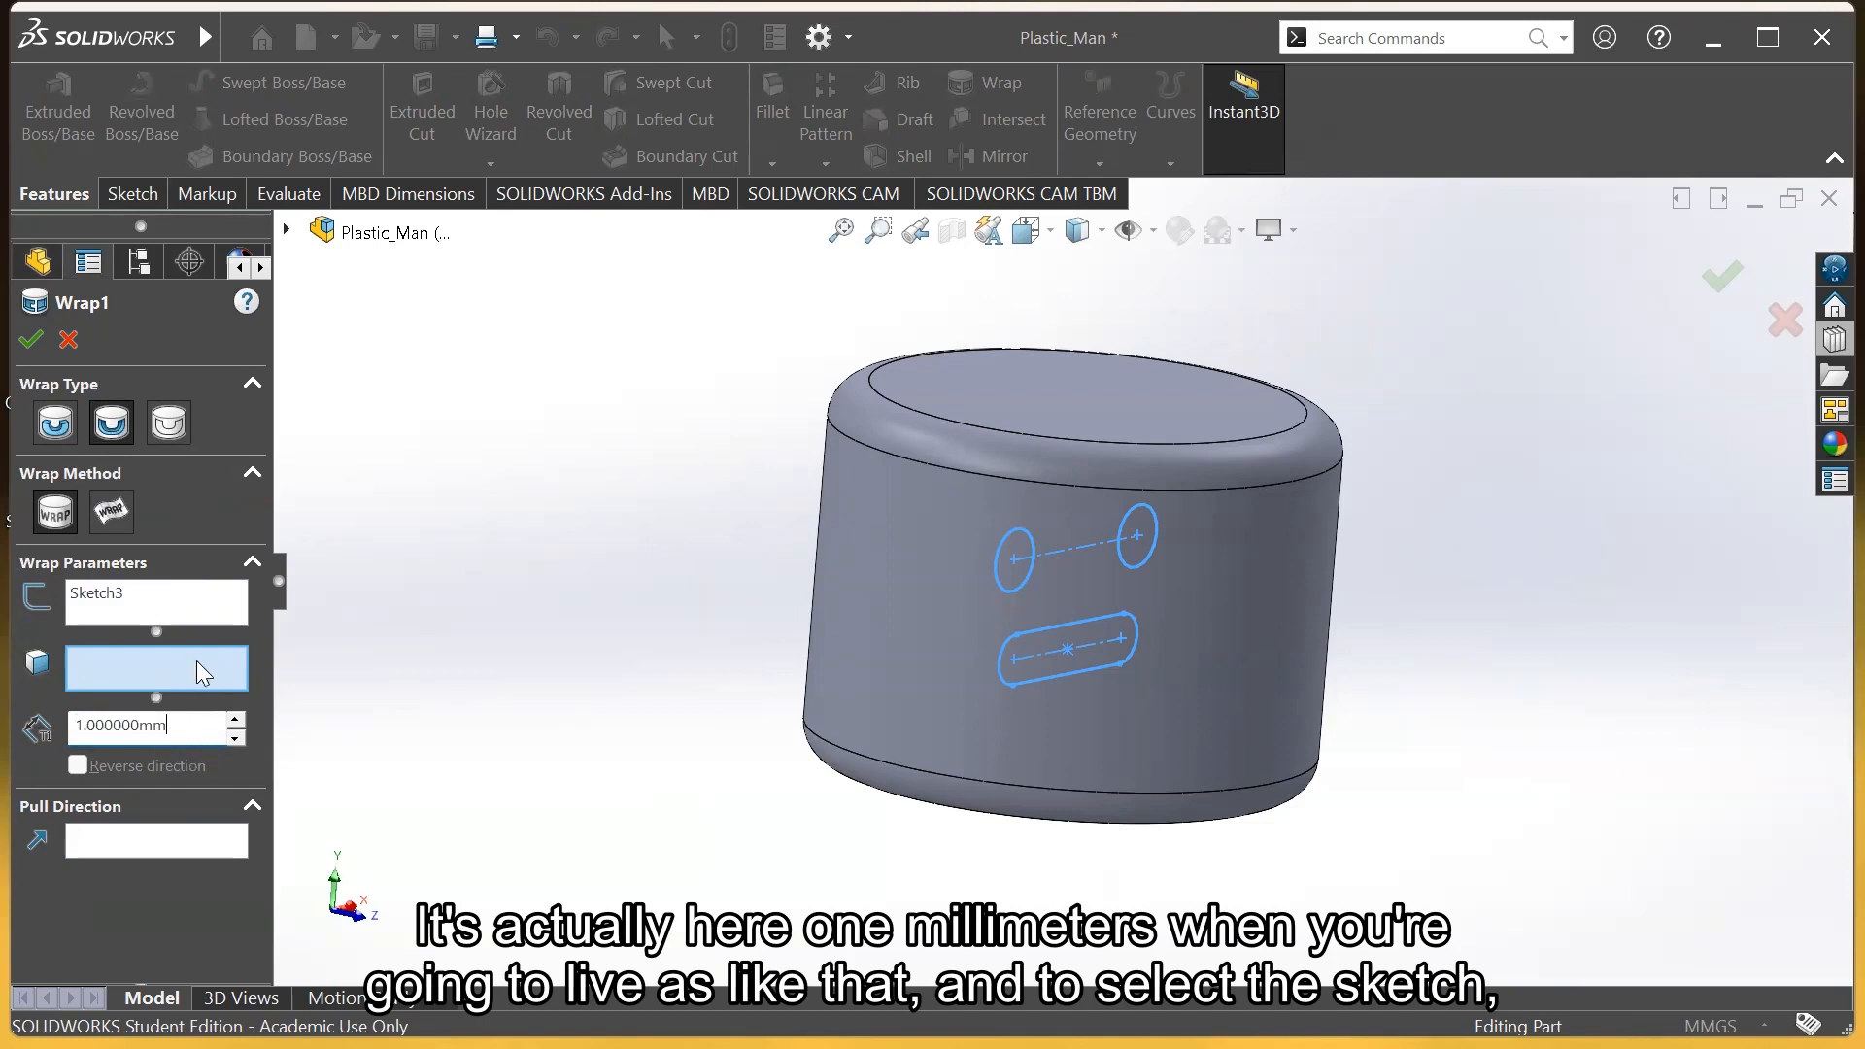
click(89, 602)
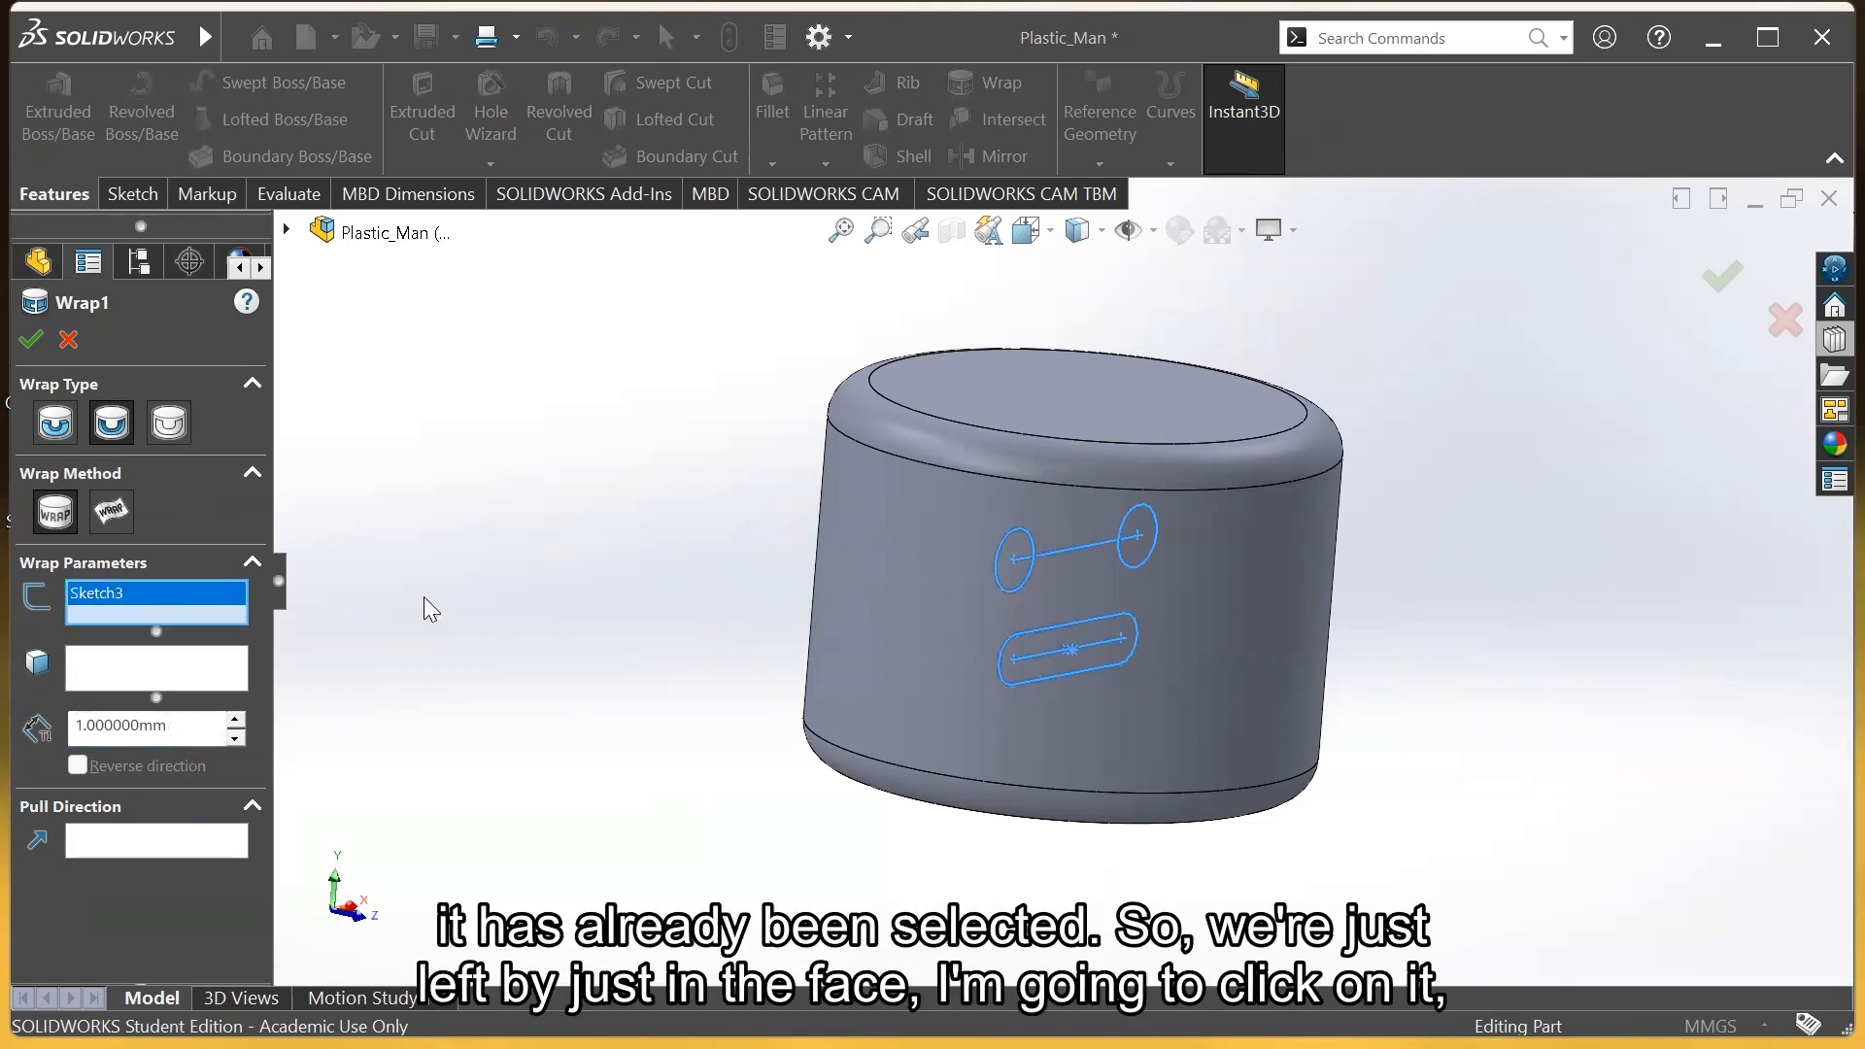
click(107, 670)
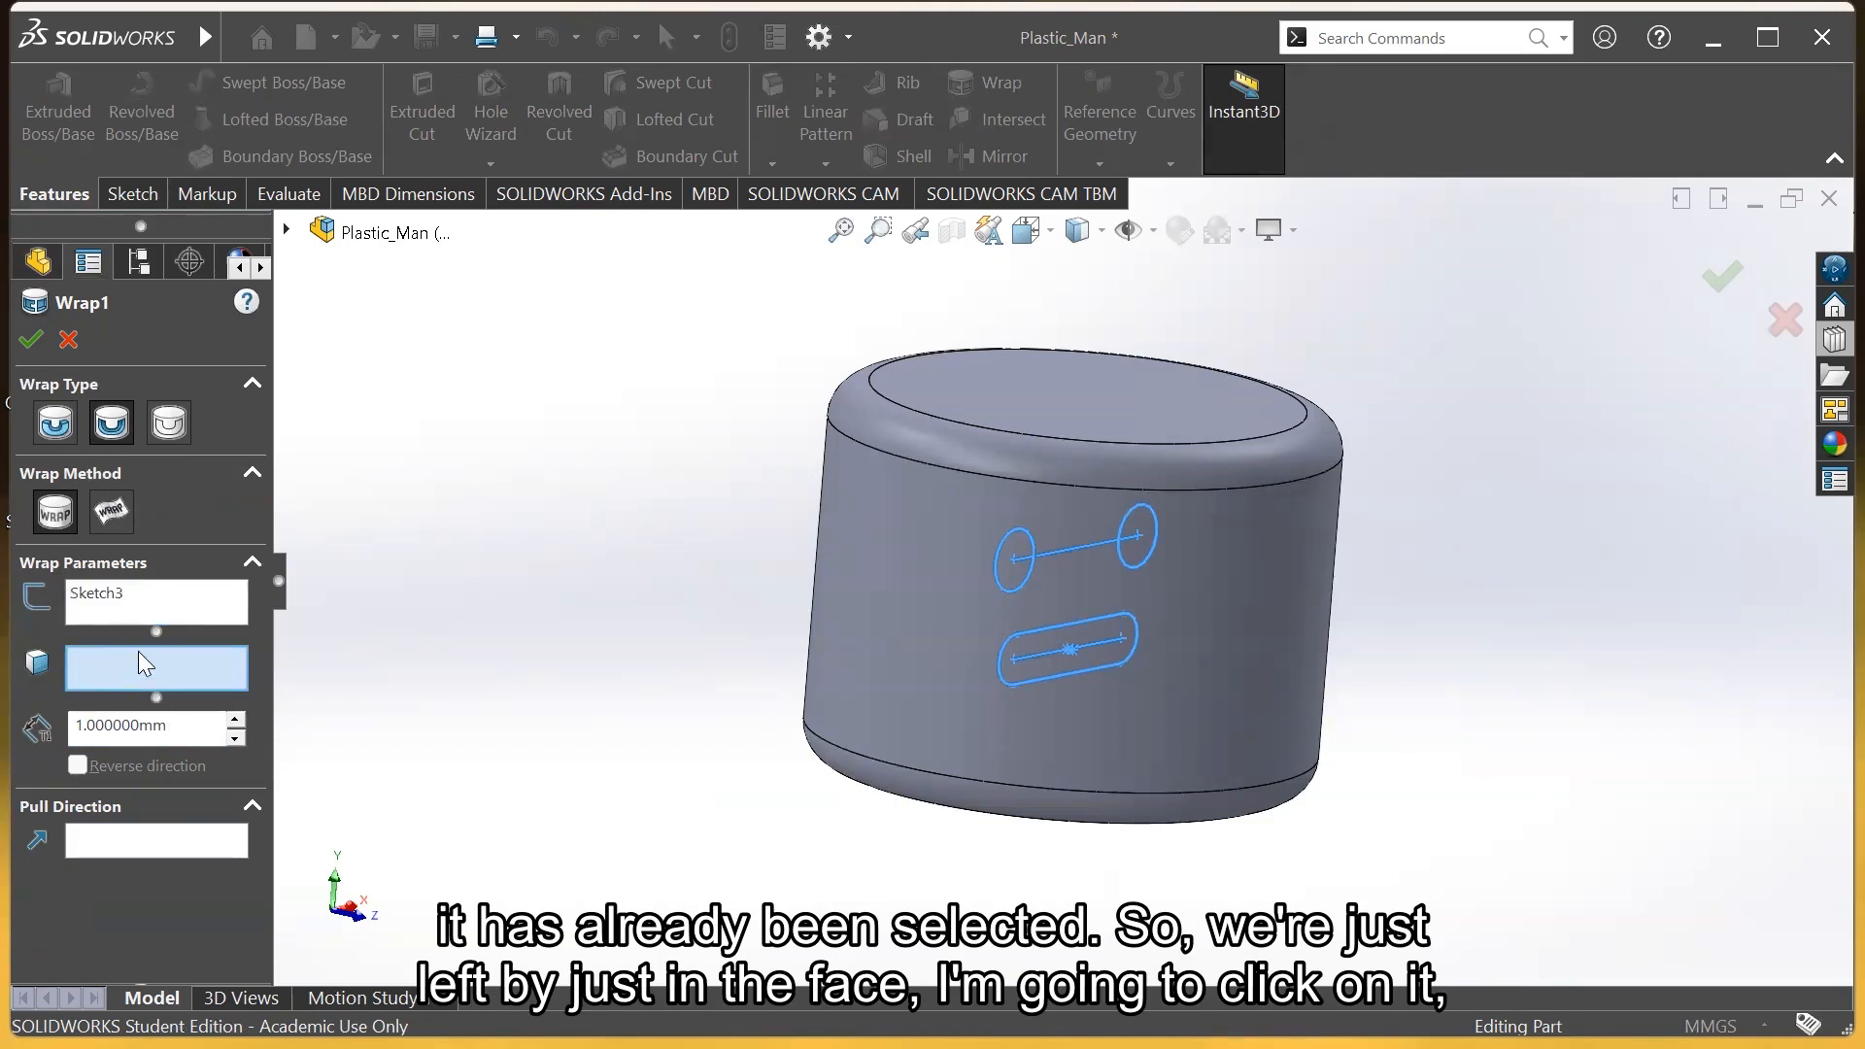
click(1299, 593)
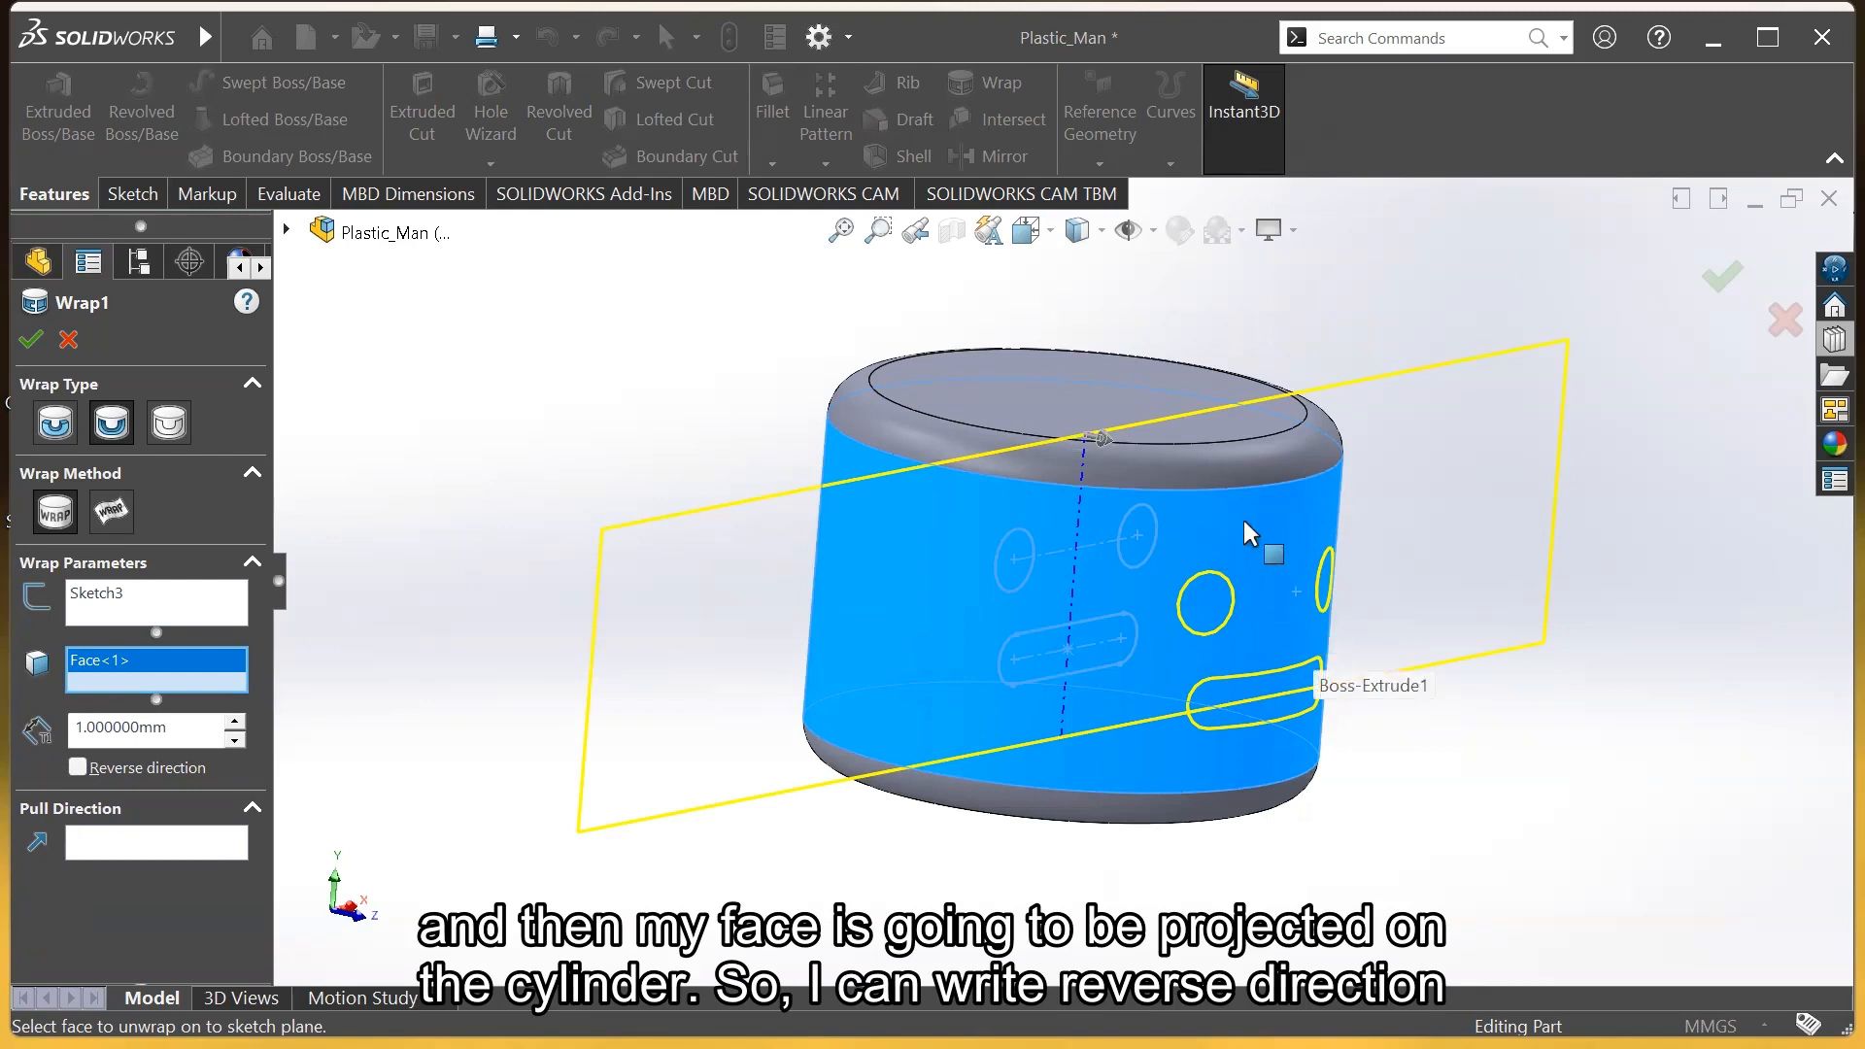
click(77, 768)
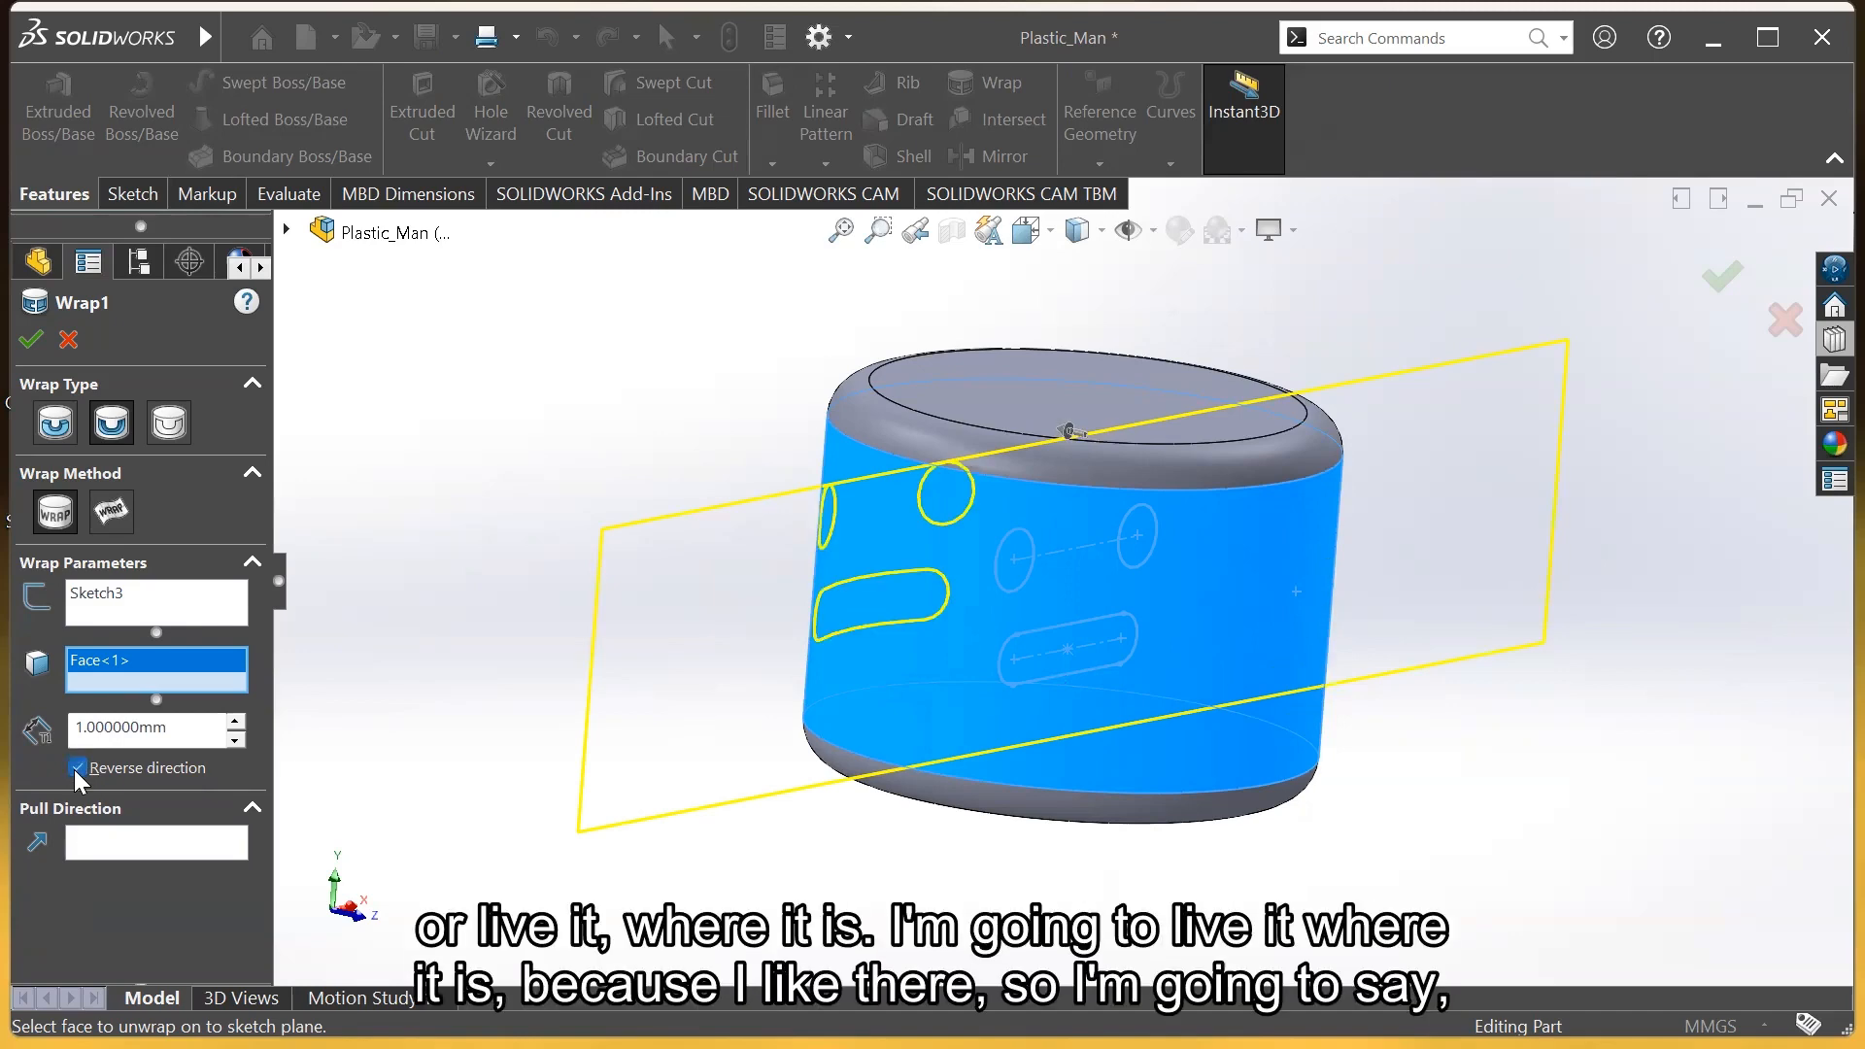
click(76, 768)
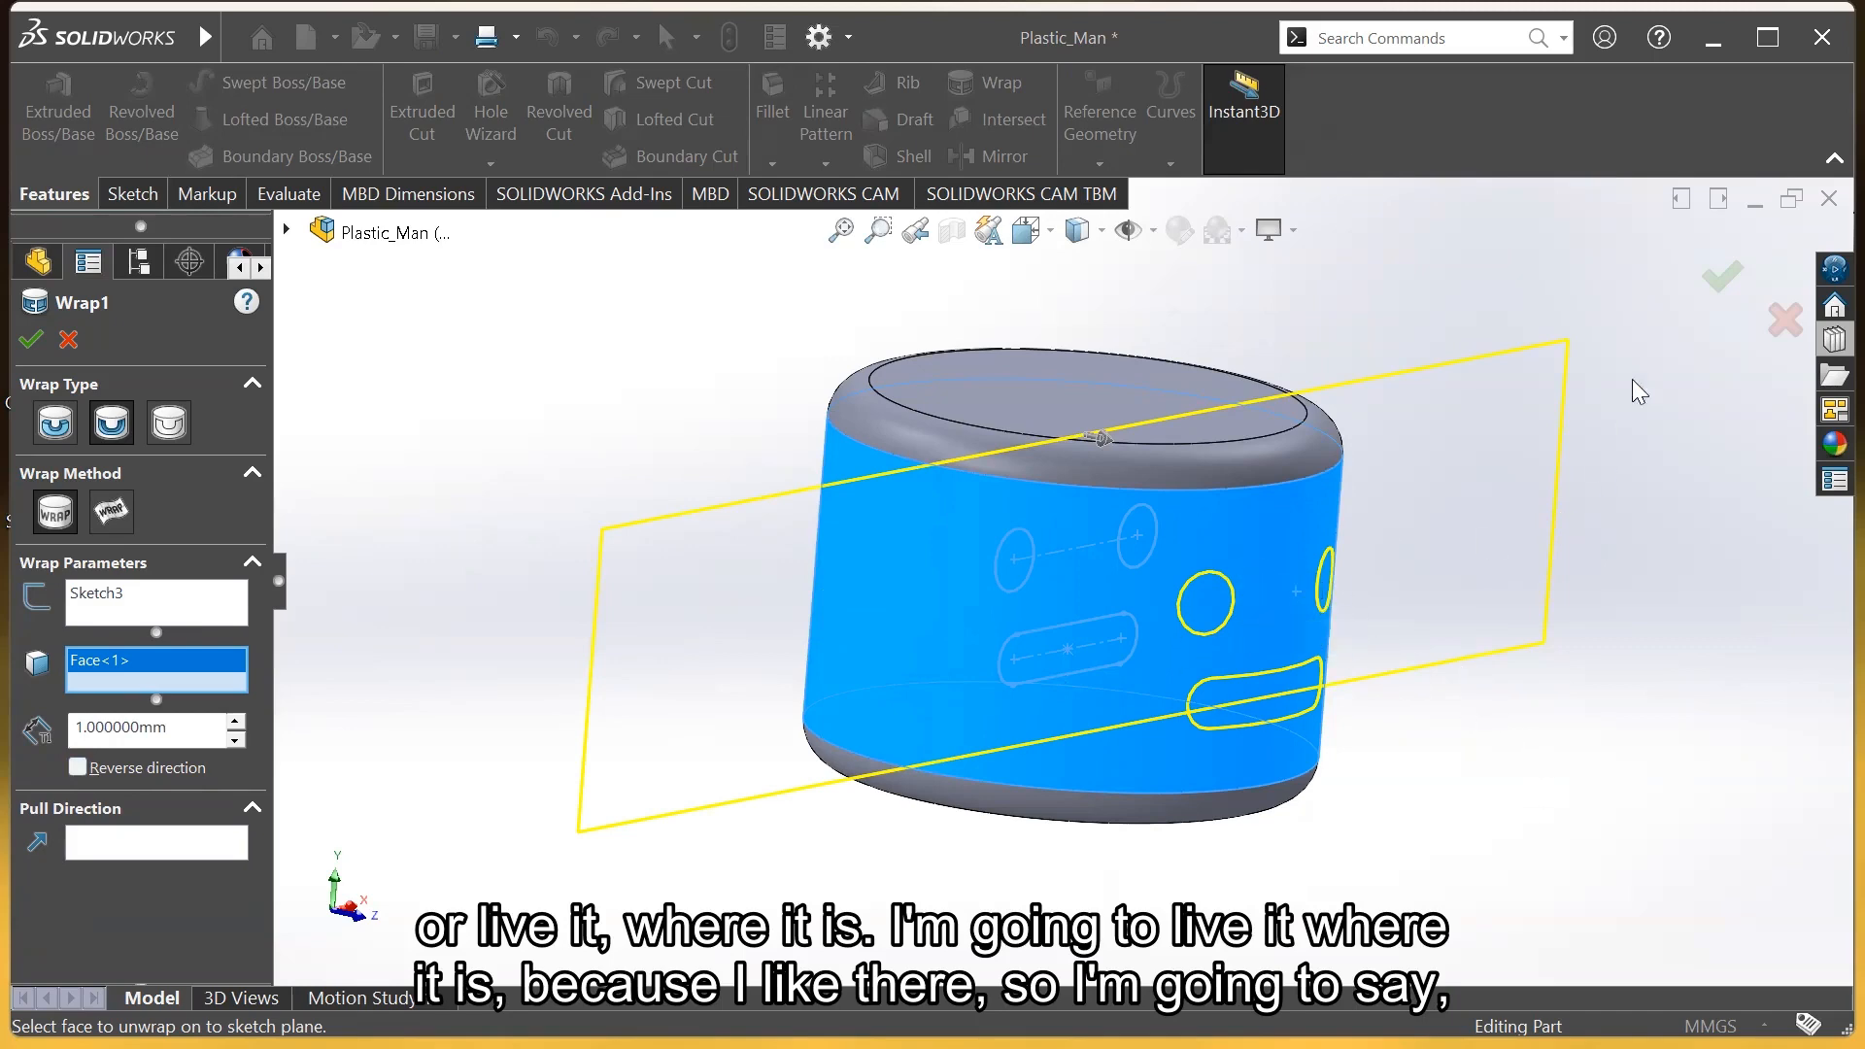
click(1720, 279)
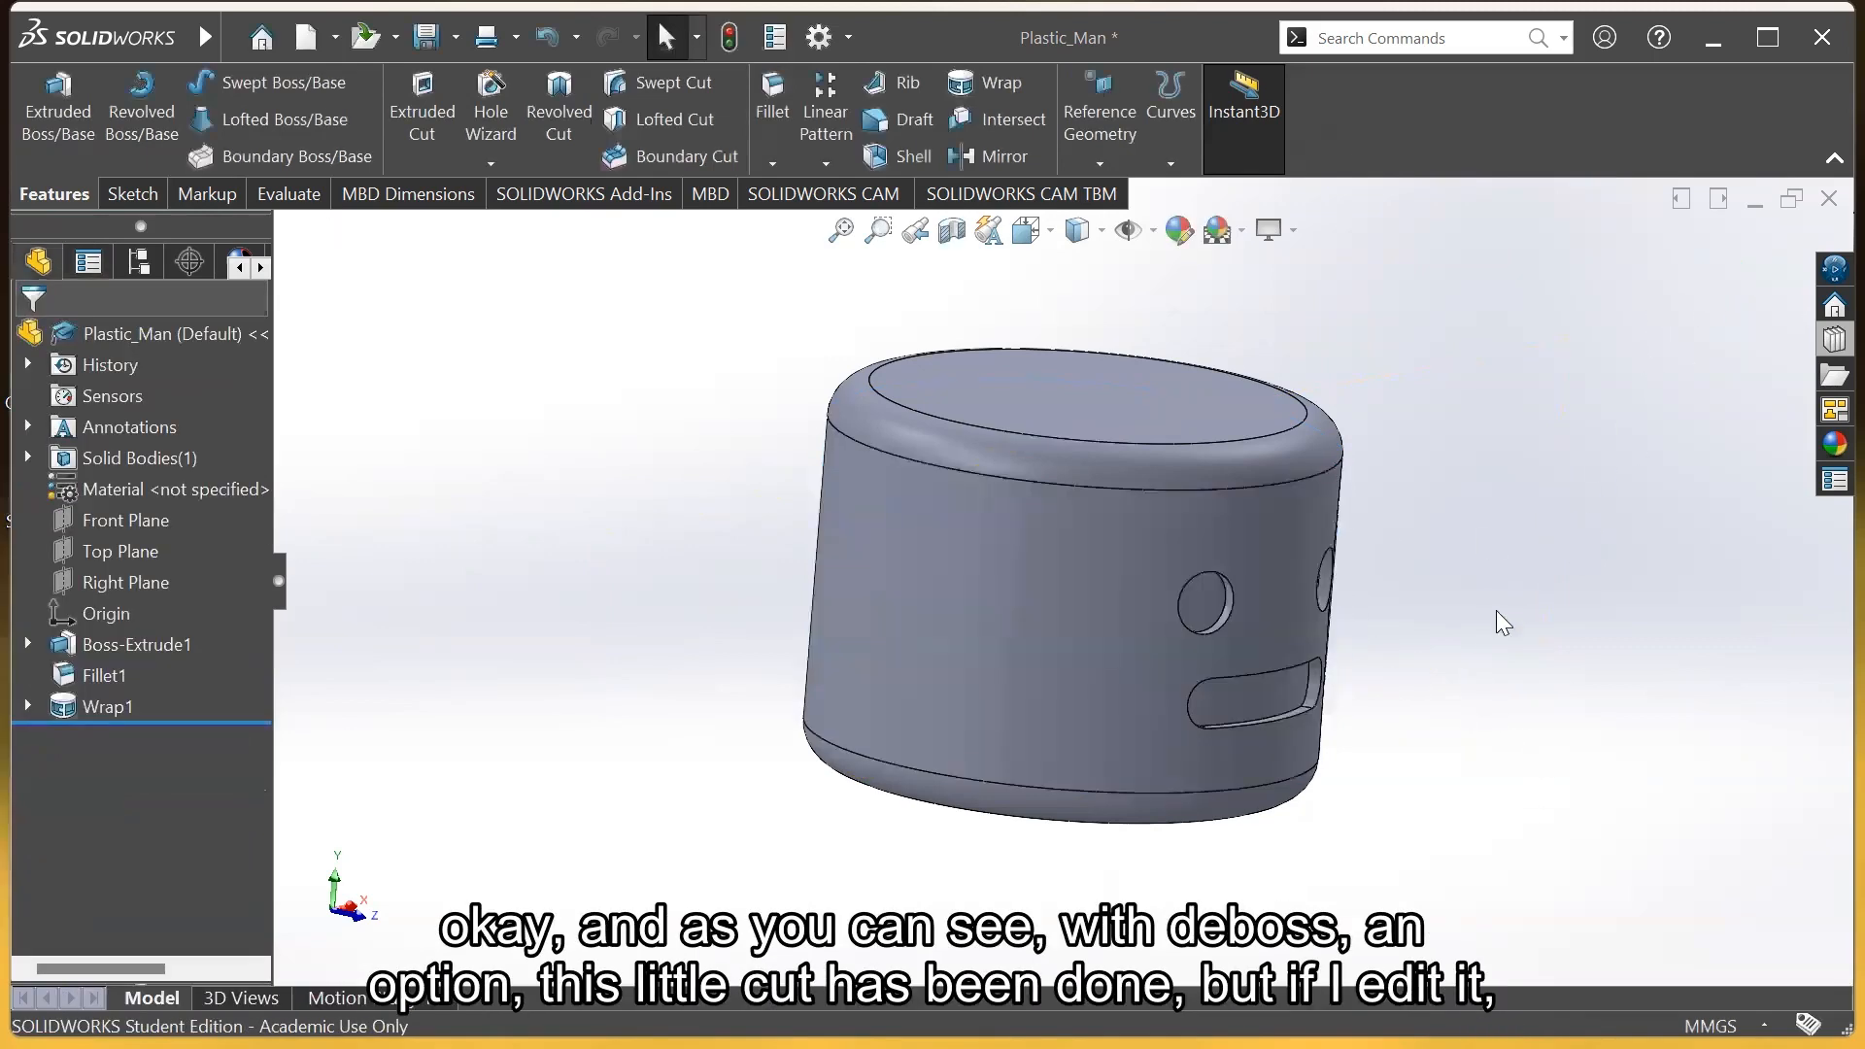
Edit Wrap1 and change it to Emboss so the eyes and mouth stand out
middle_drag(1367, 646, 1316, 599)
scroll(1283, 601, down, 3)
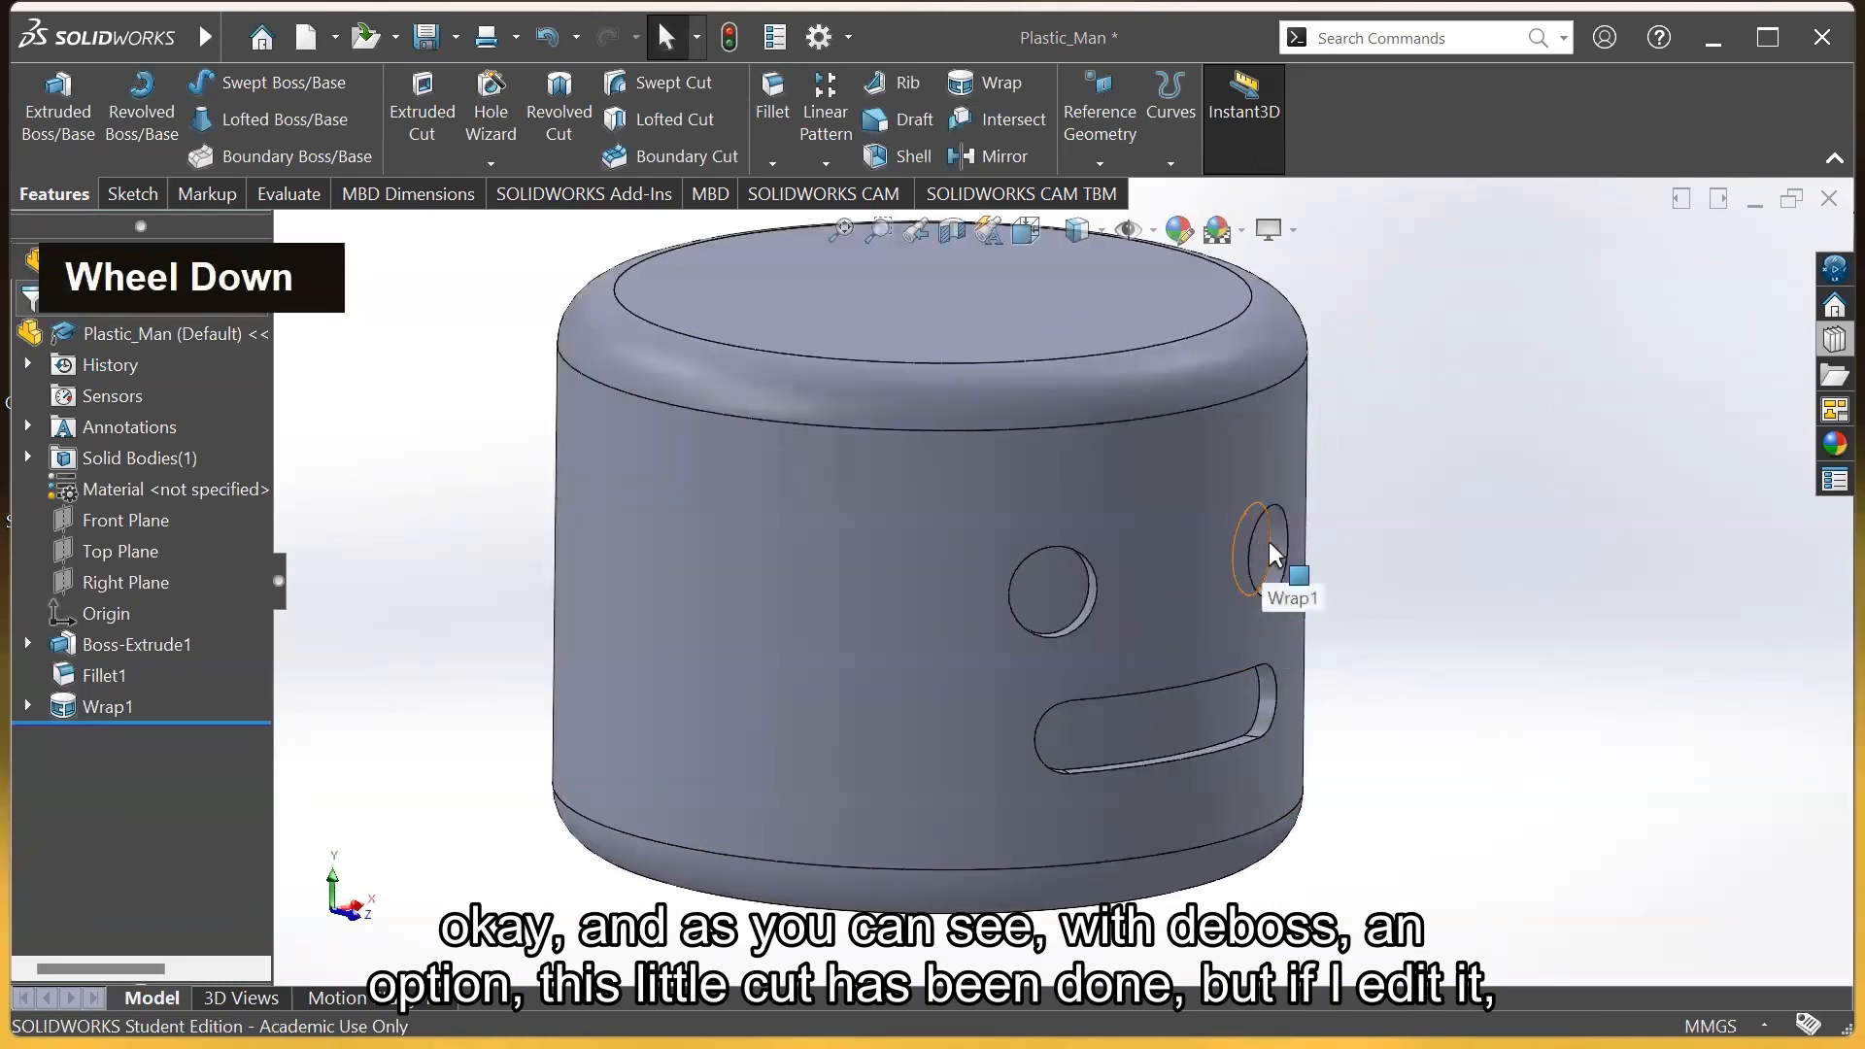
double_click(1267, 549)
click(1294, 624)
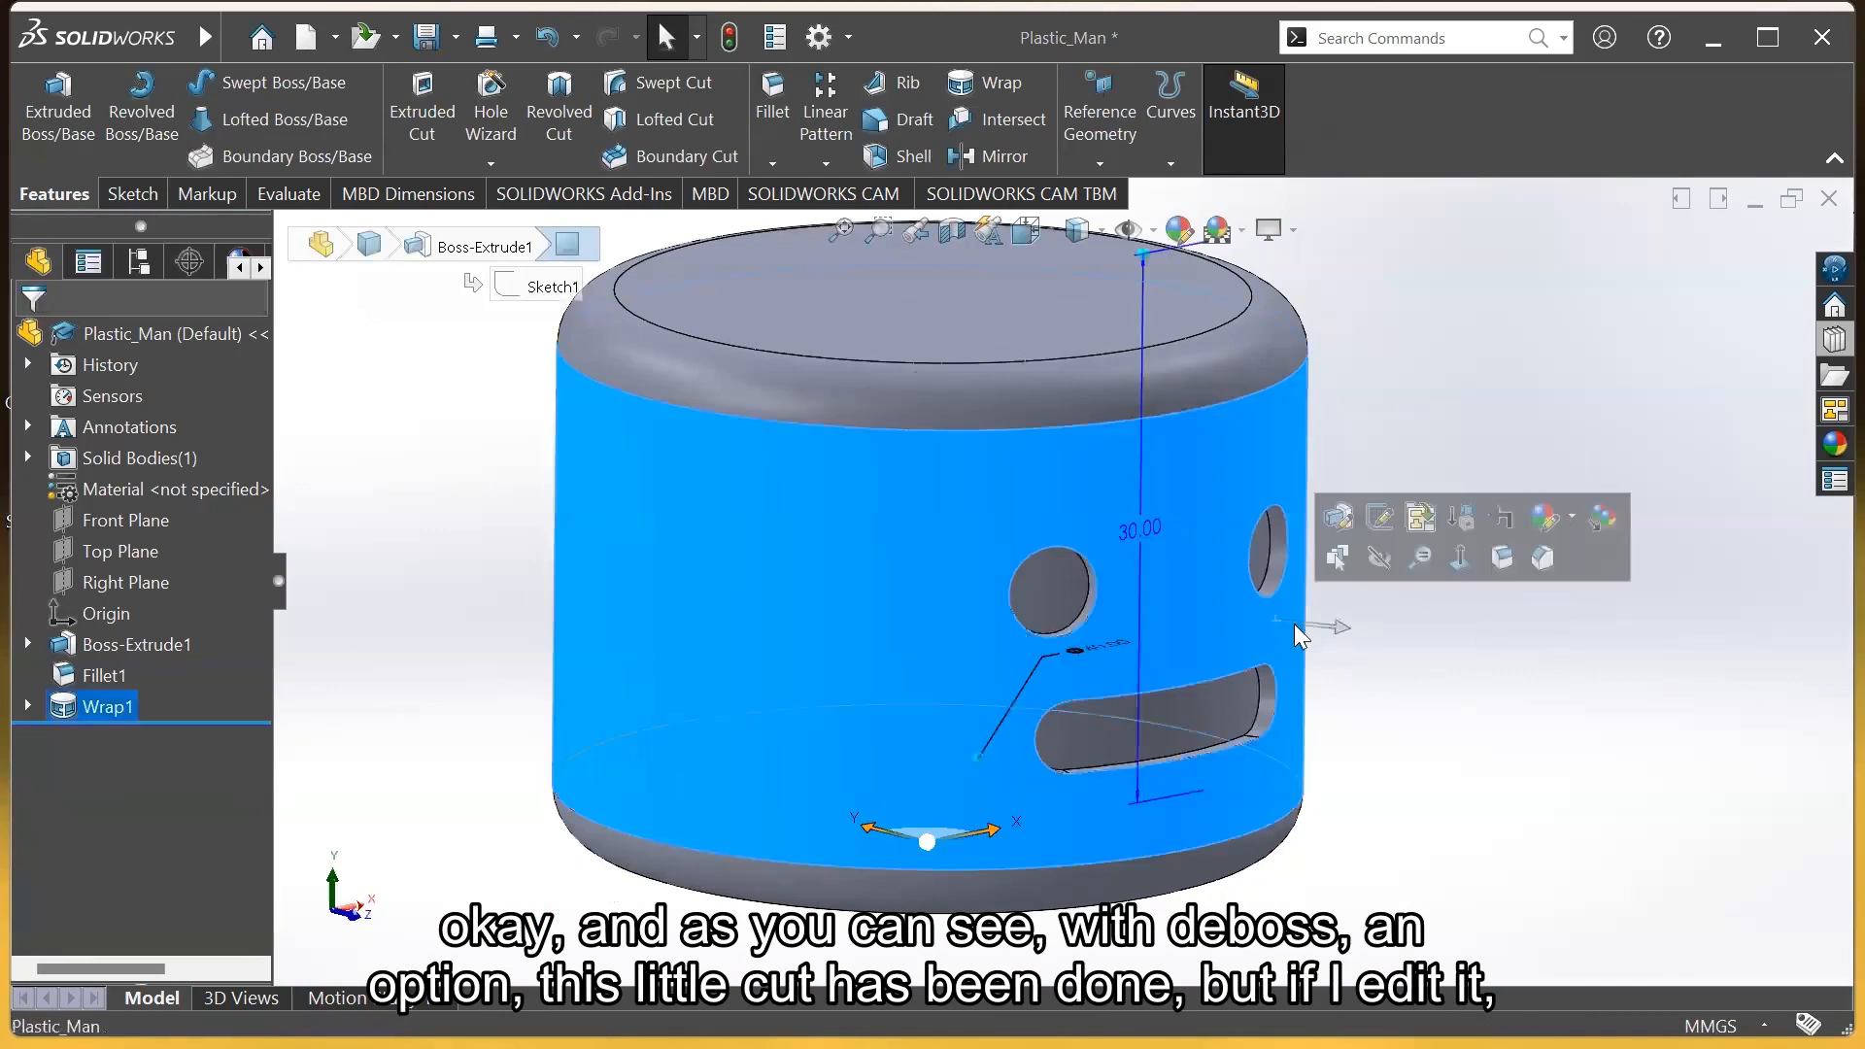
key(Escape)
right_click(75, 705)
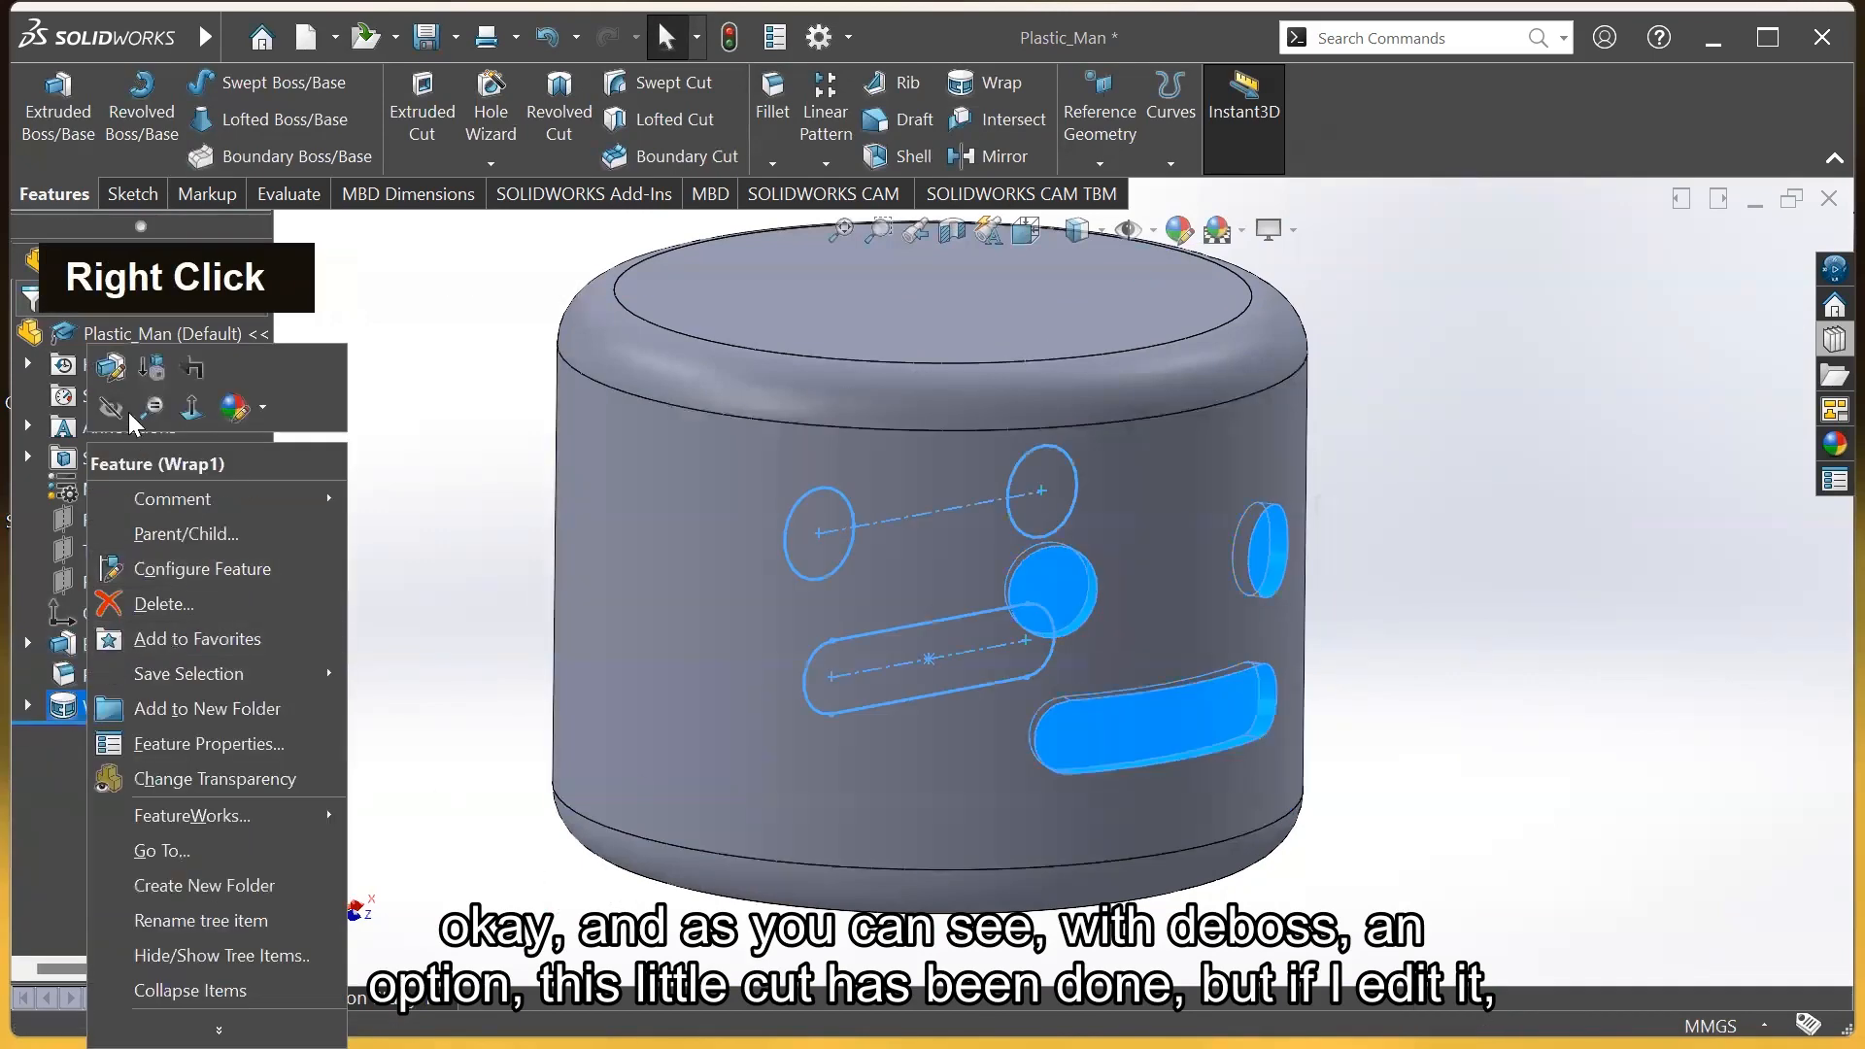
click(116, 375)
click(60, 426)
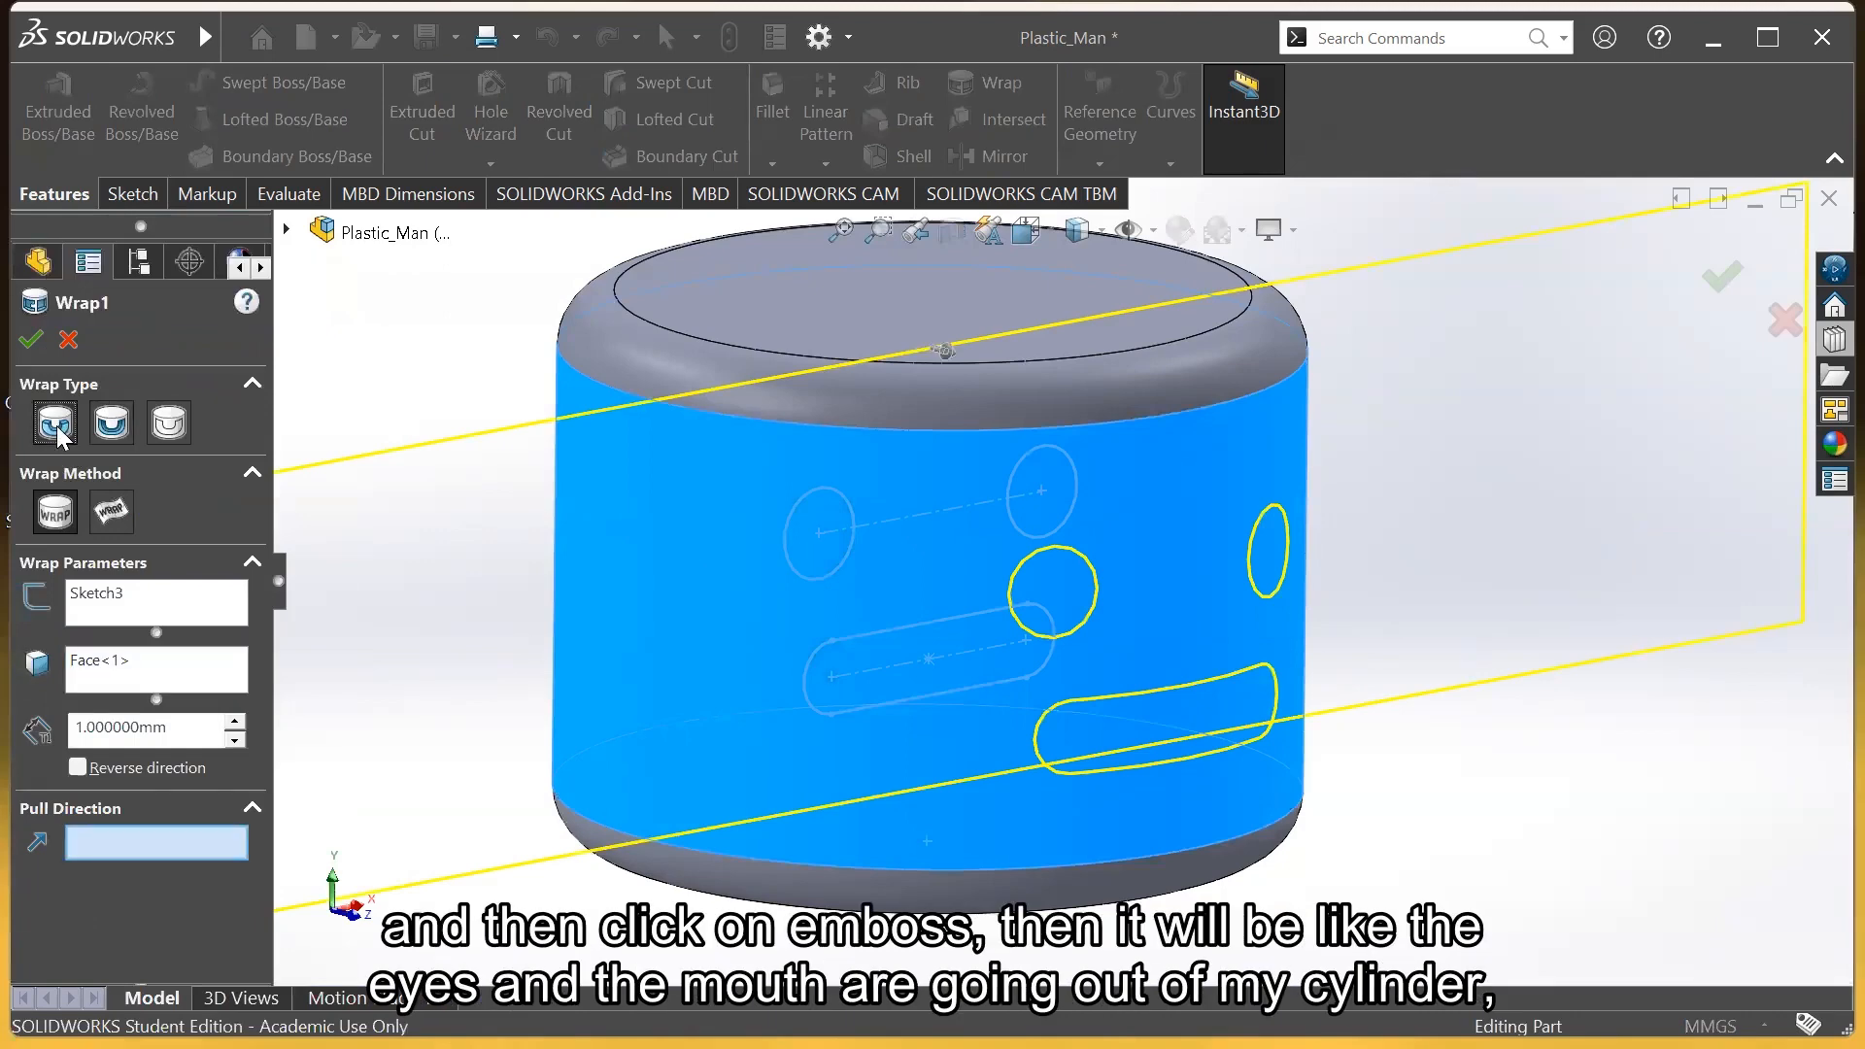
click(32, 339)
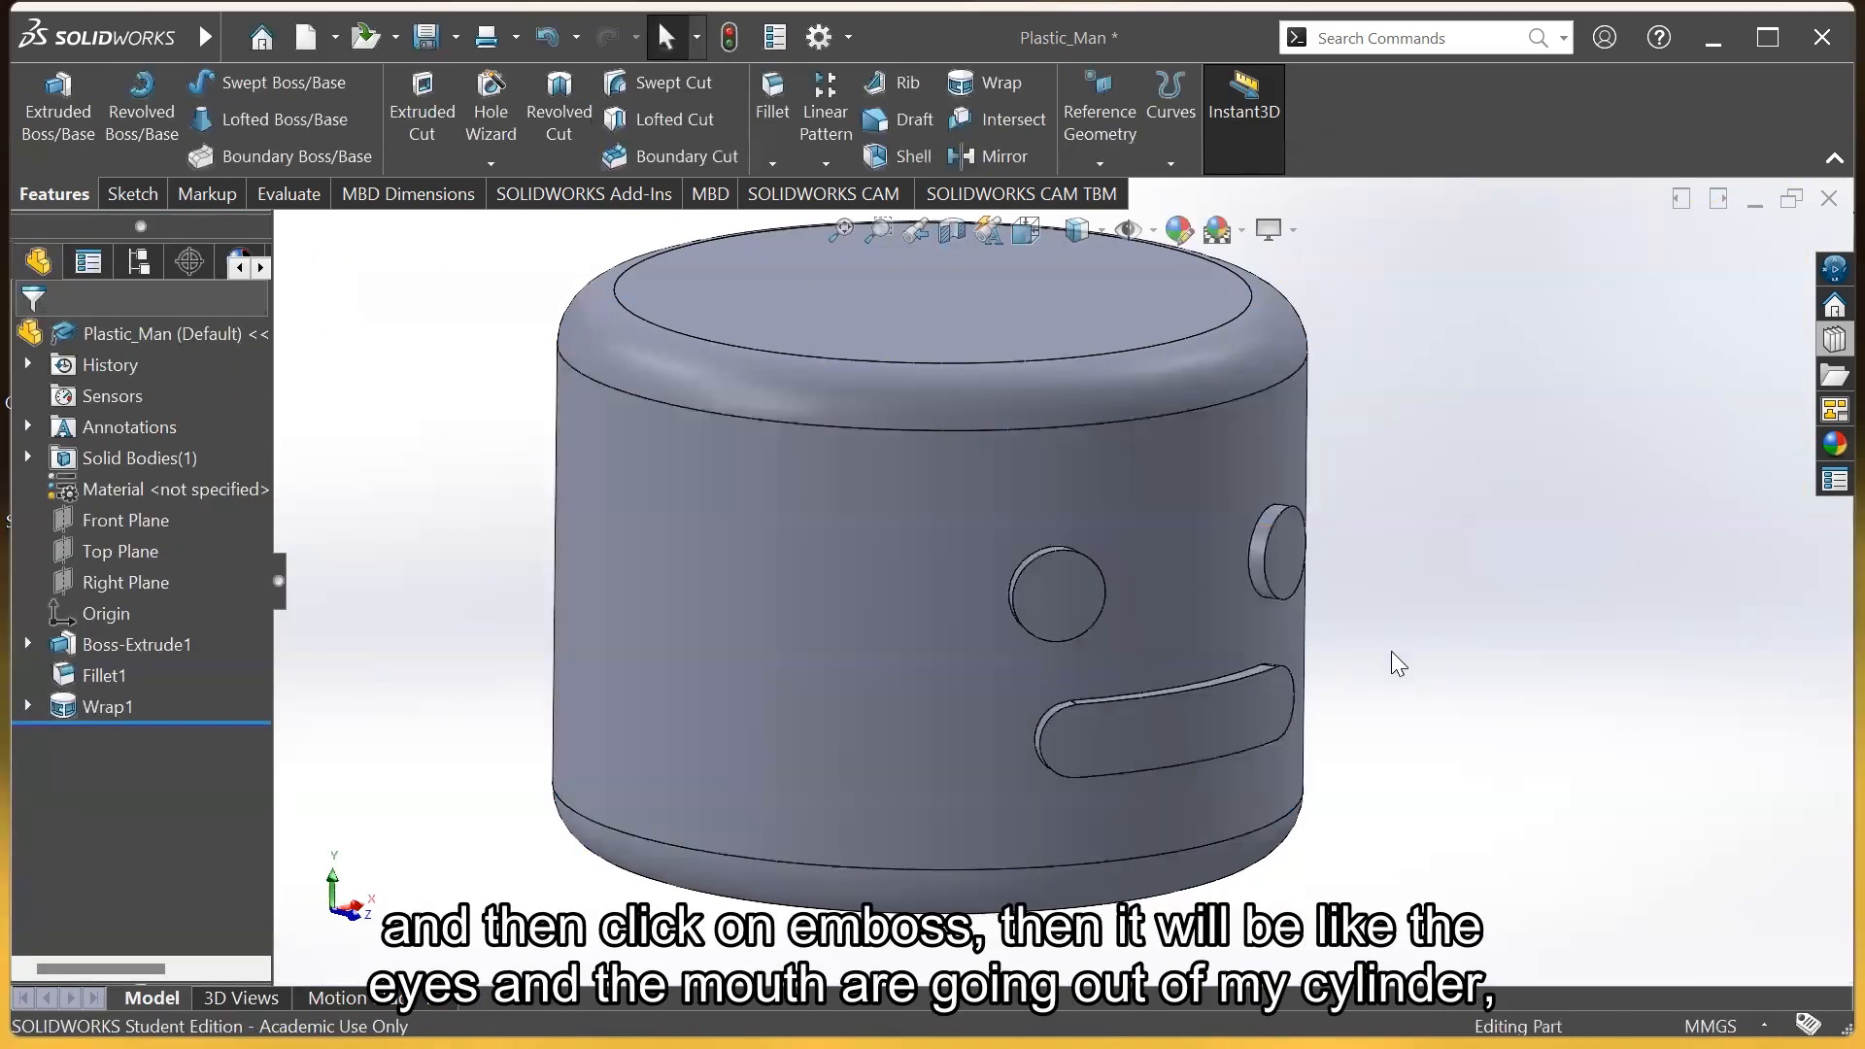
Edit Wrap1 again and switch it back to Deboss
middle_click(1395, 670)
middle_drag(1395, 672, 1253, 670)
right_click(87, 706)
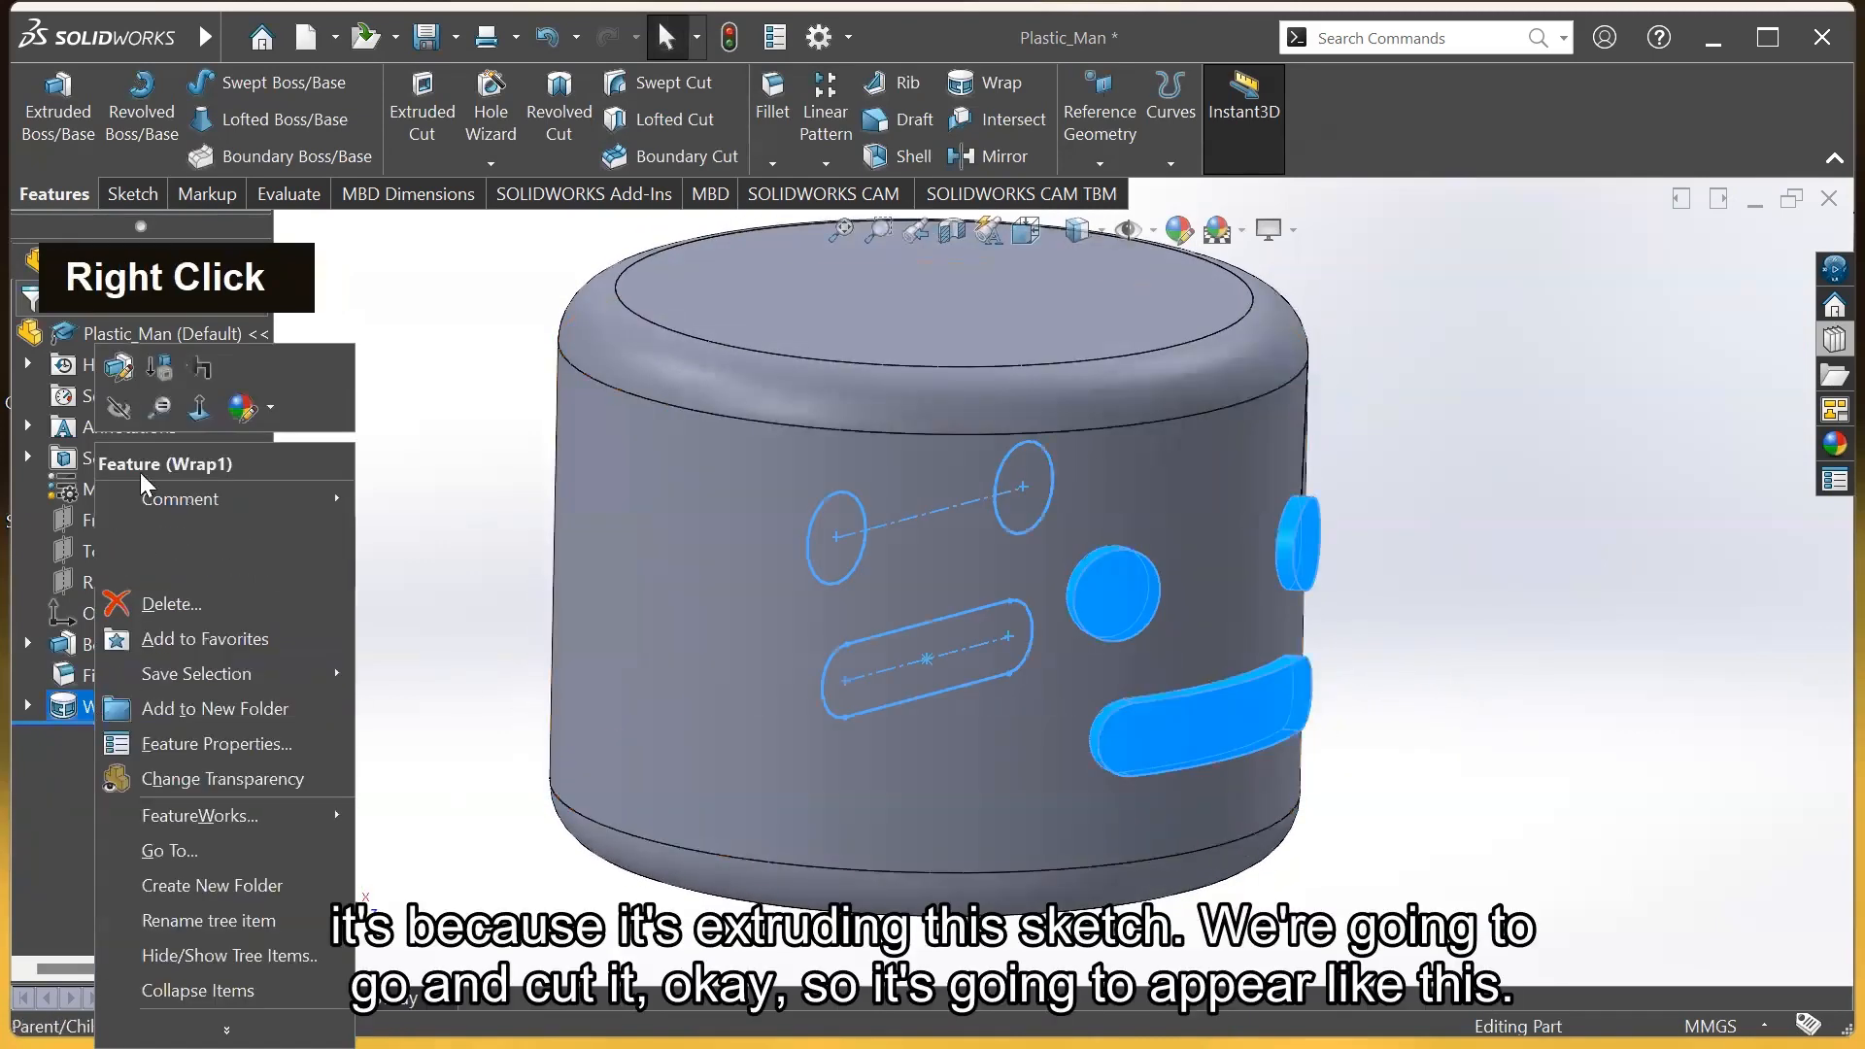
click(119, 371)
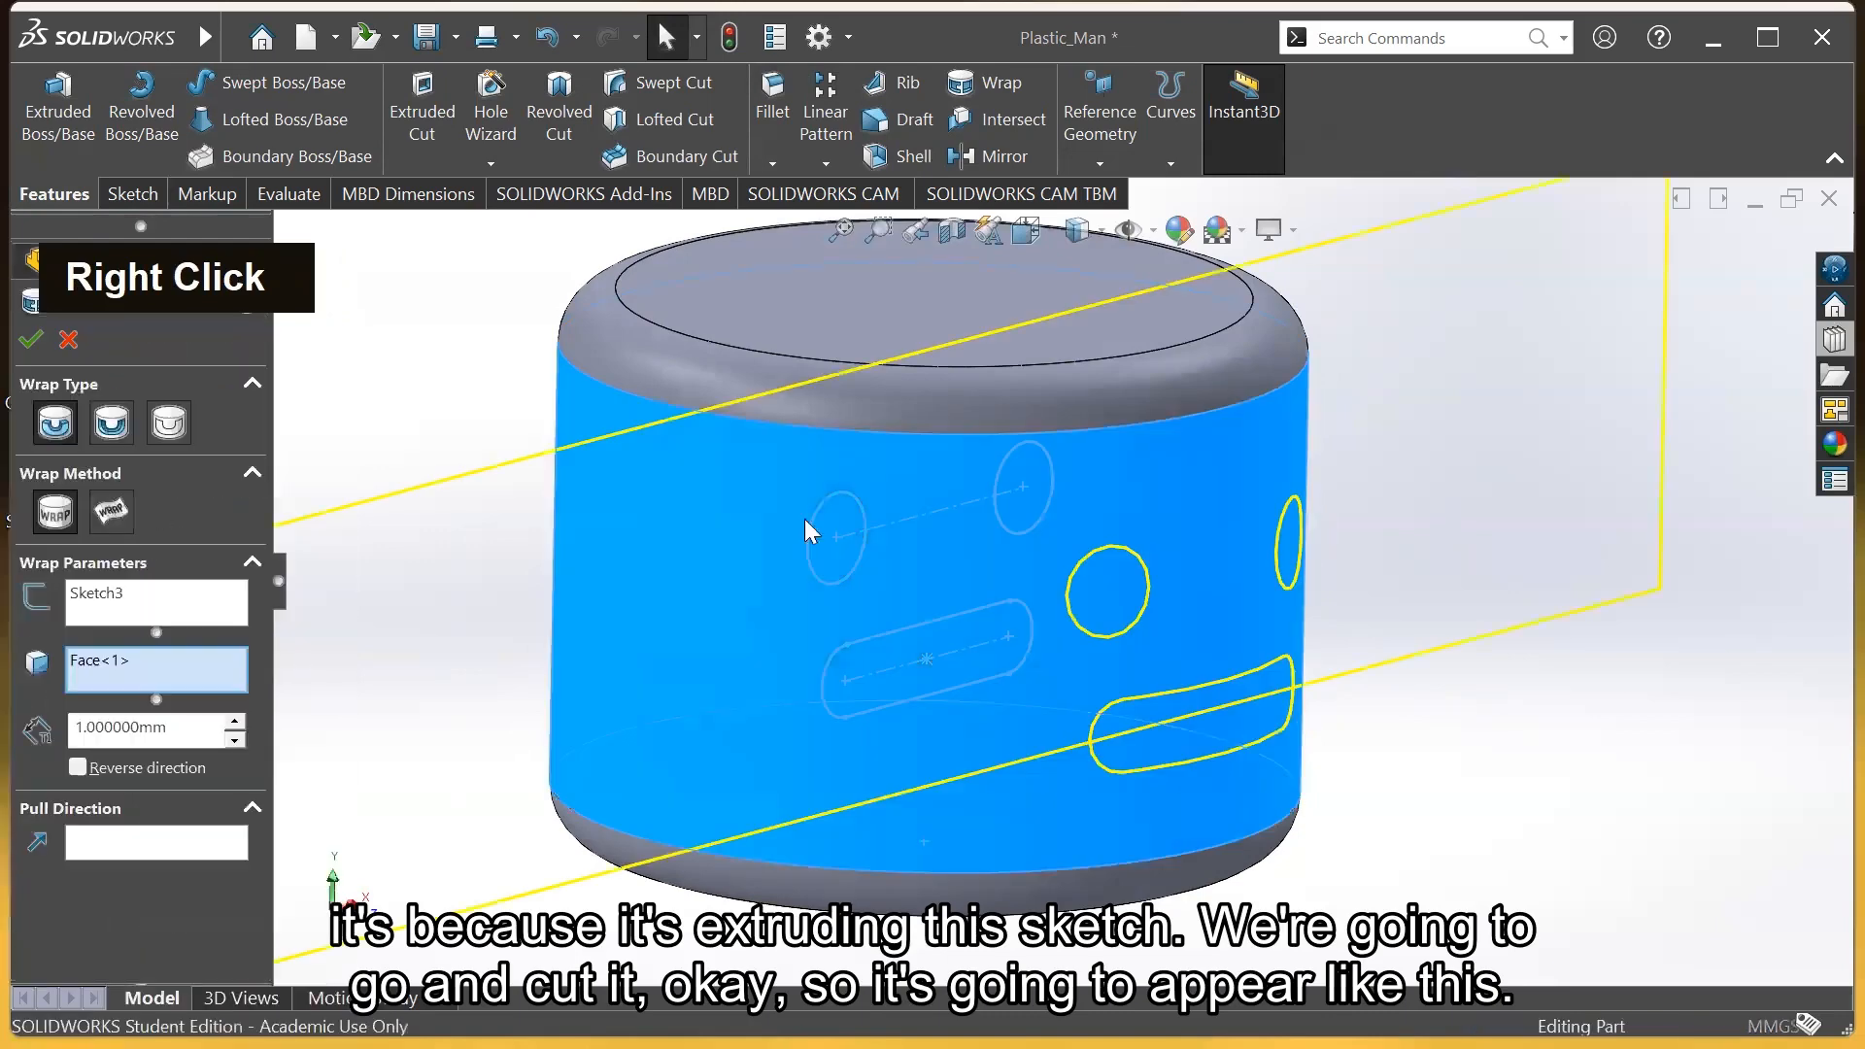
click(112, 427)
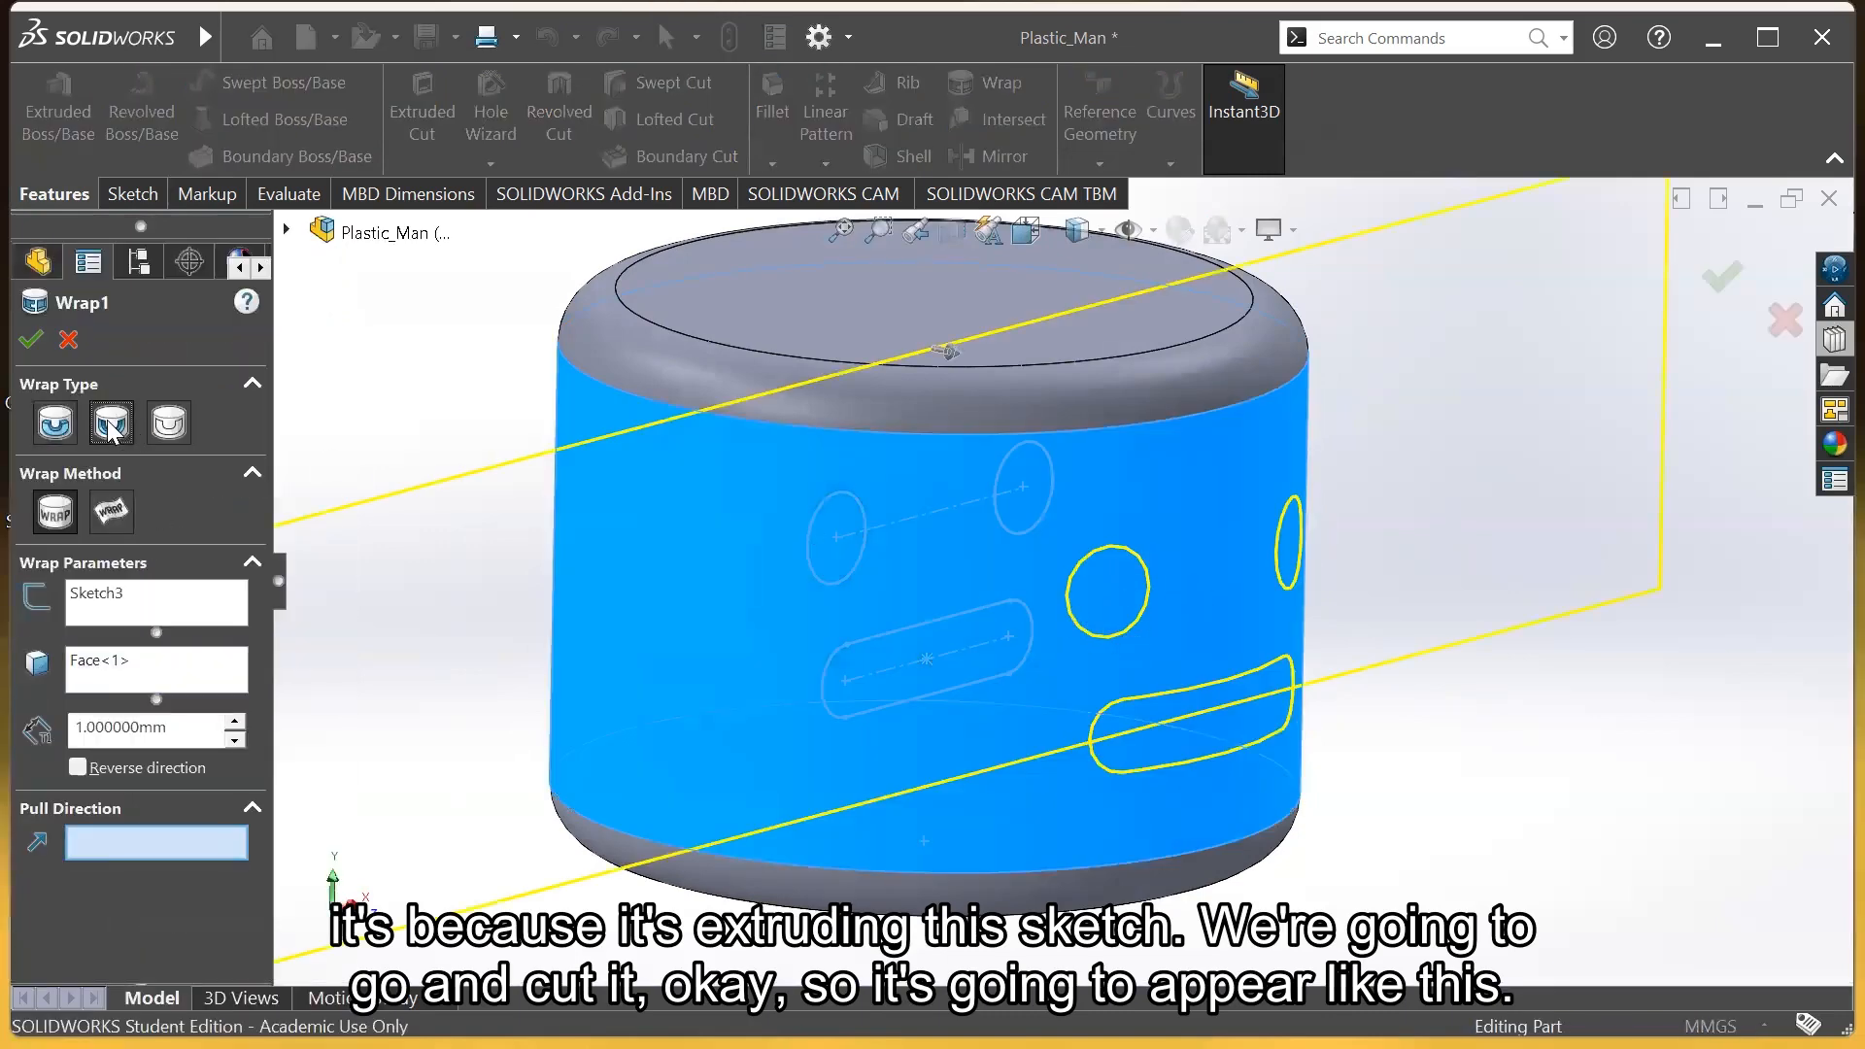
click(30, 340)
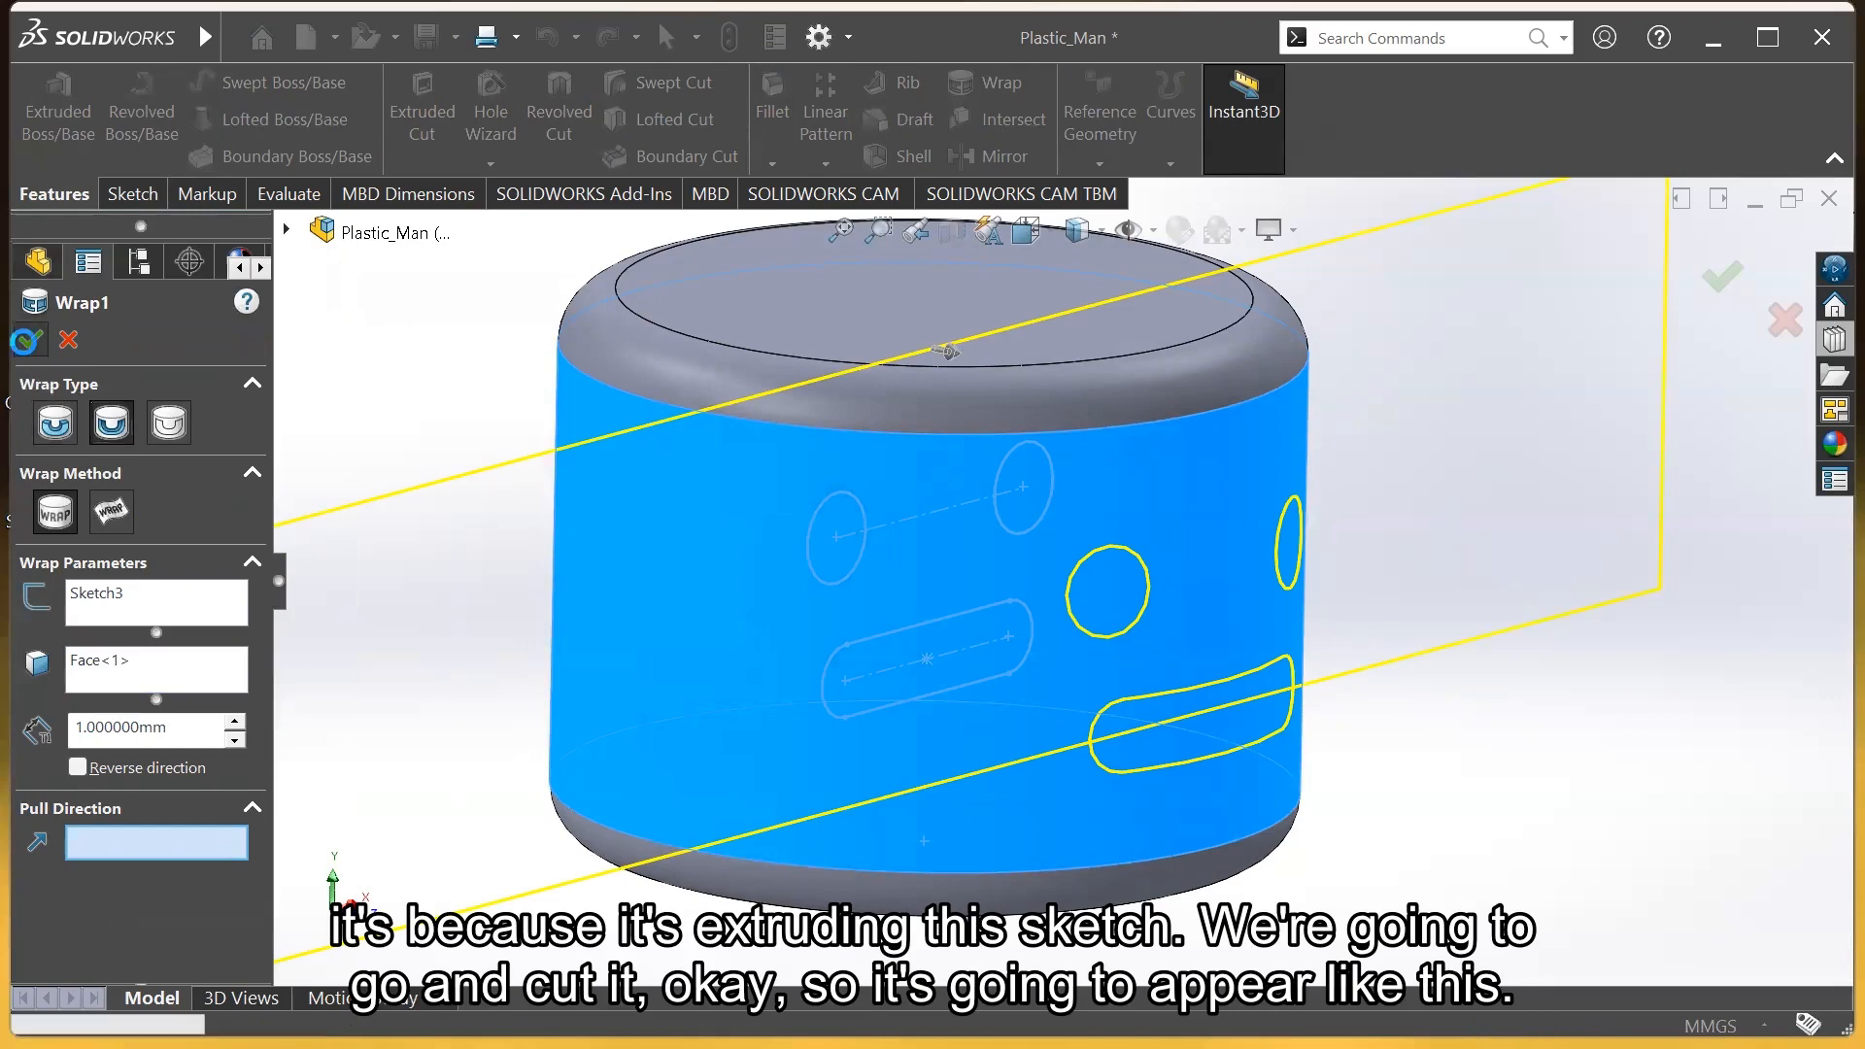
scroll(1418, 661, down, 3)
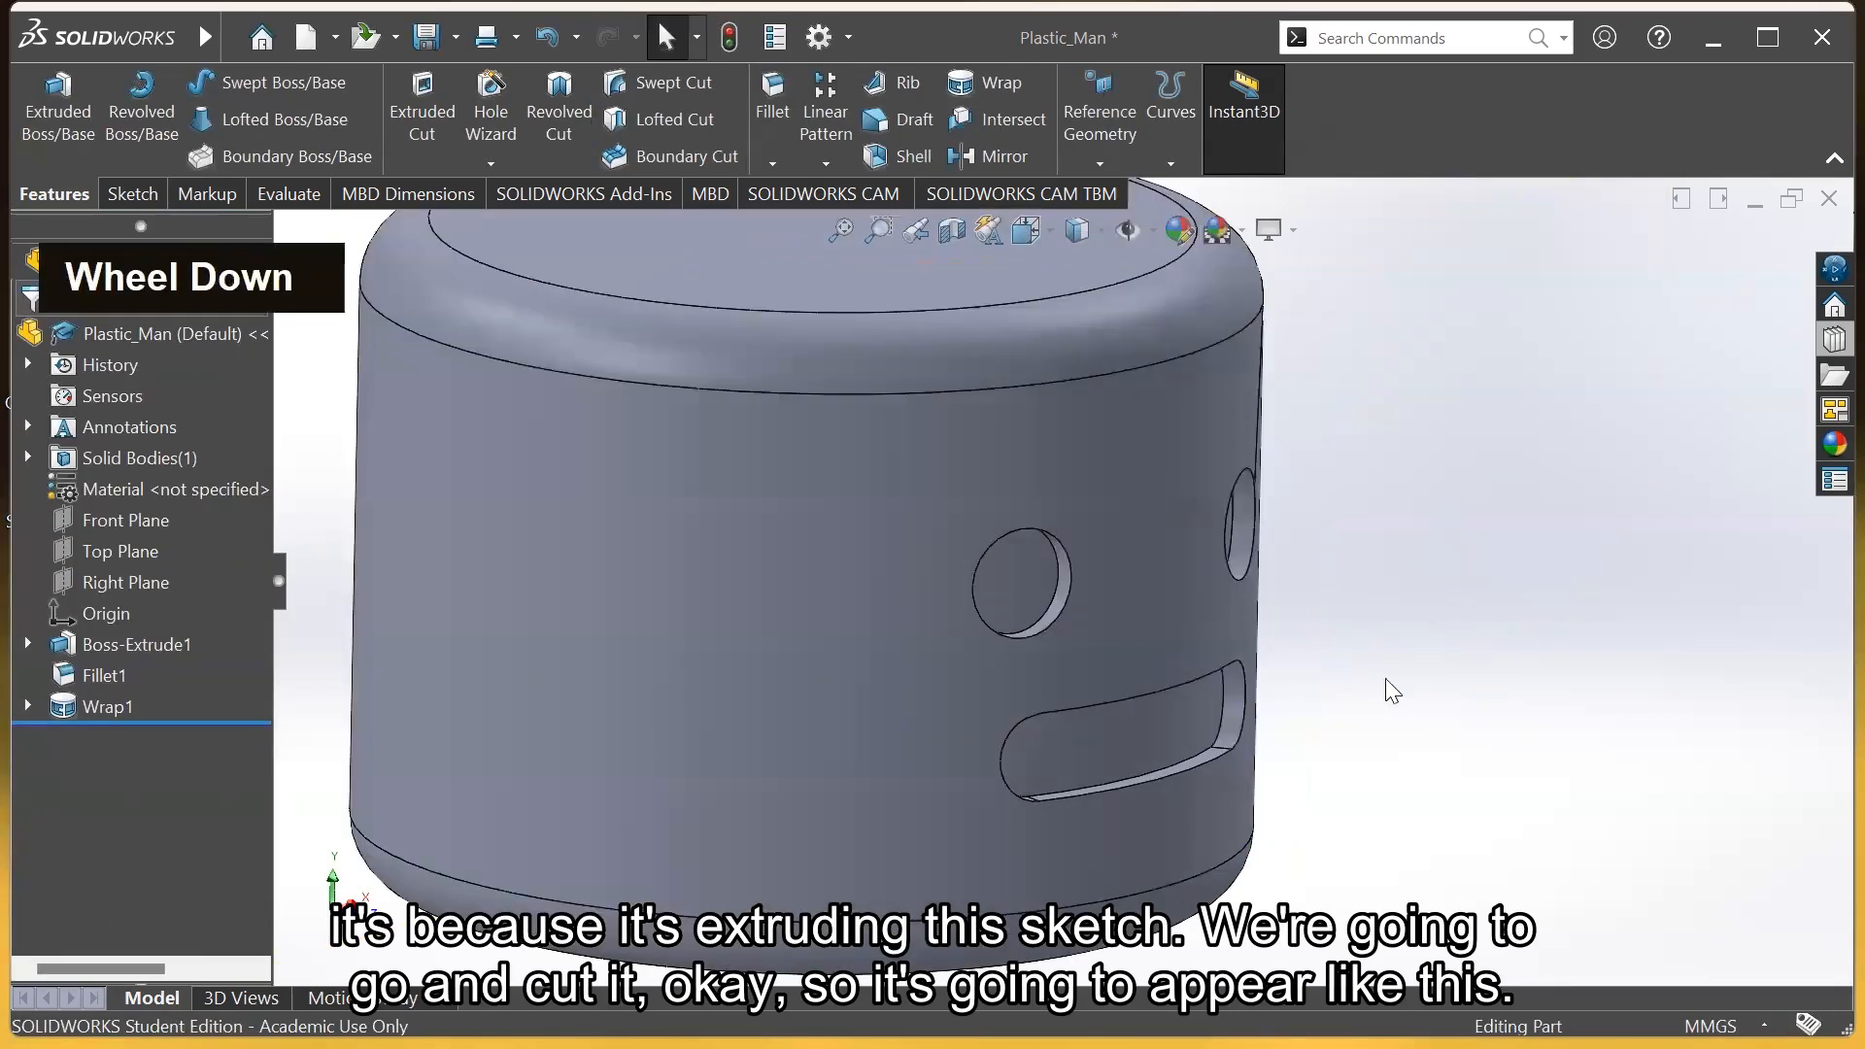
scroll(1360, 681, up, 4)
middle_drag(1263, 622, 1030, 673)
scroll(1008, 666, up, 4)
scroll(767, 538, down, 3)
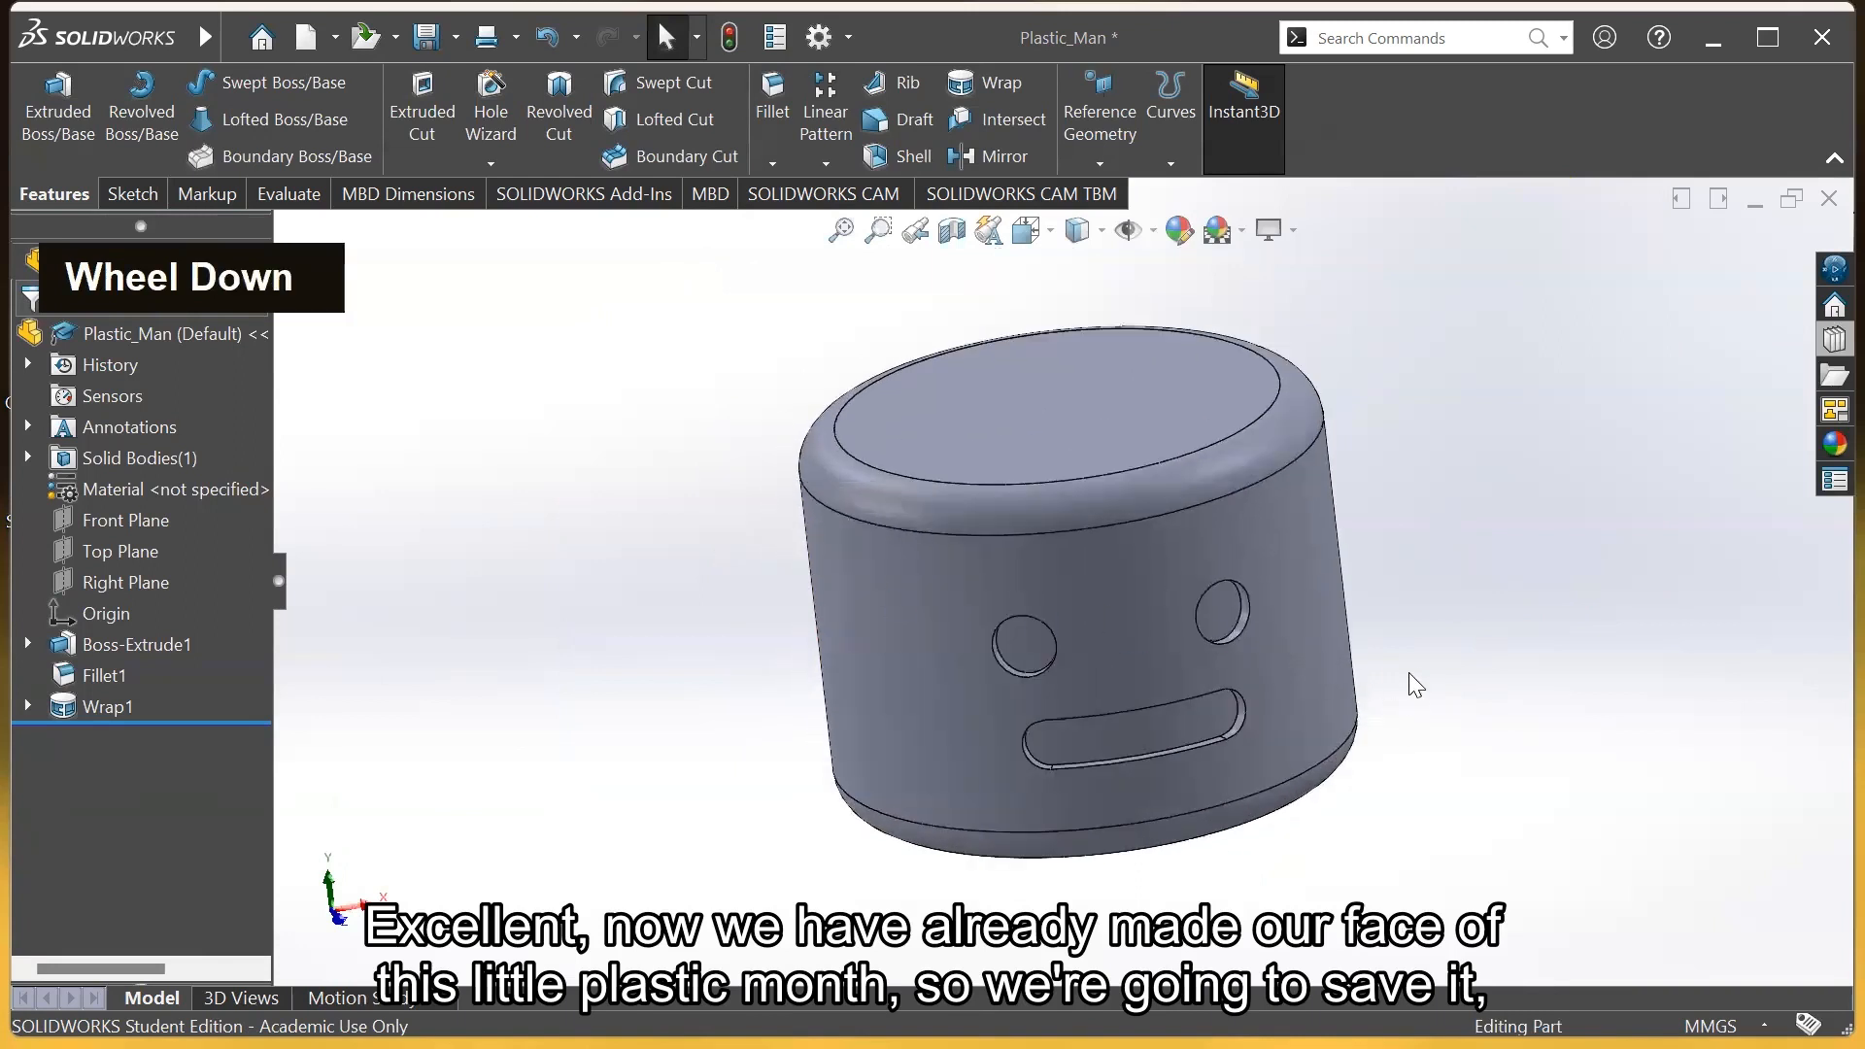
mouse_move(1416, 679)
middle_down()
mouse_move(1483, 658)
mouse_move(1389, 644)
mouse_move(1390, 674)
mouse_move(1441, 599)
mouse_move(1327, 638)
mouse_move(1409, 651)
middle_up()
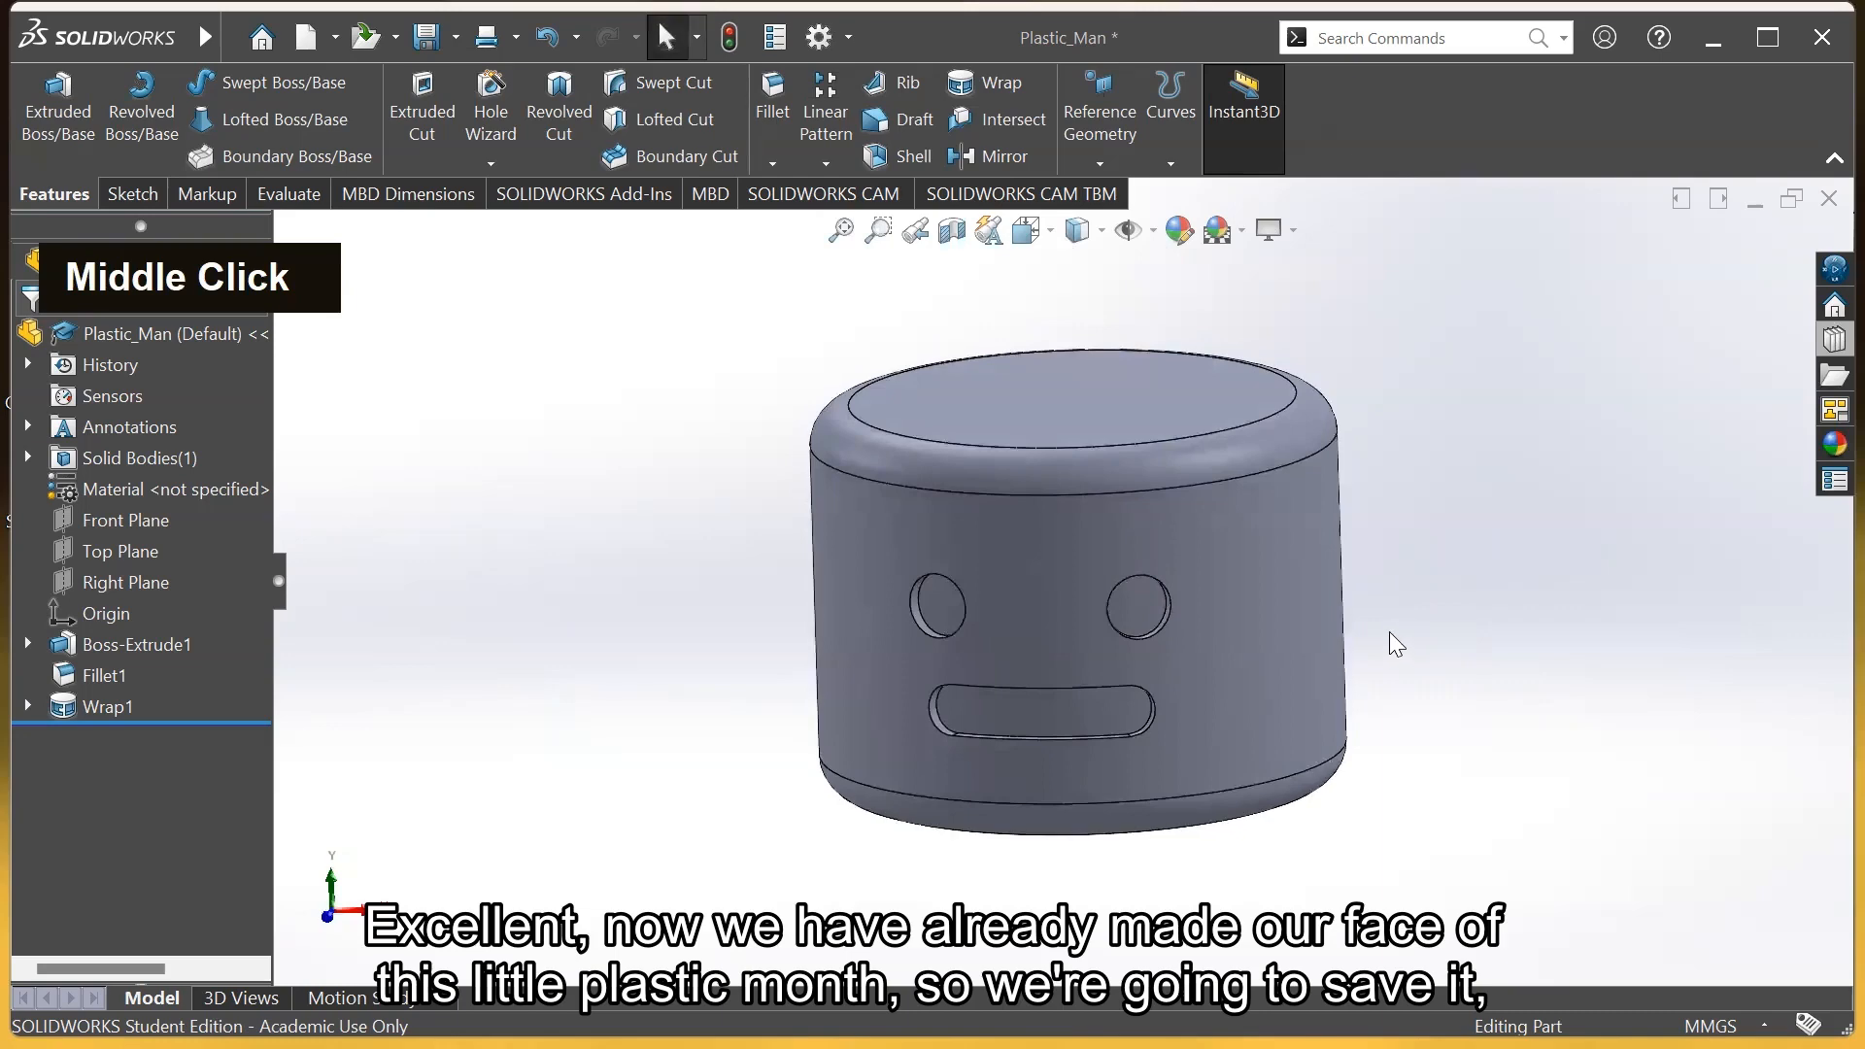